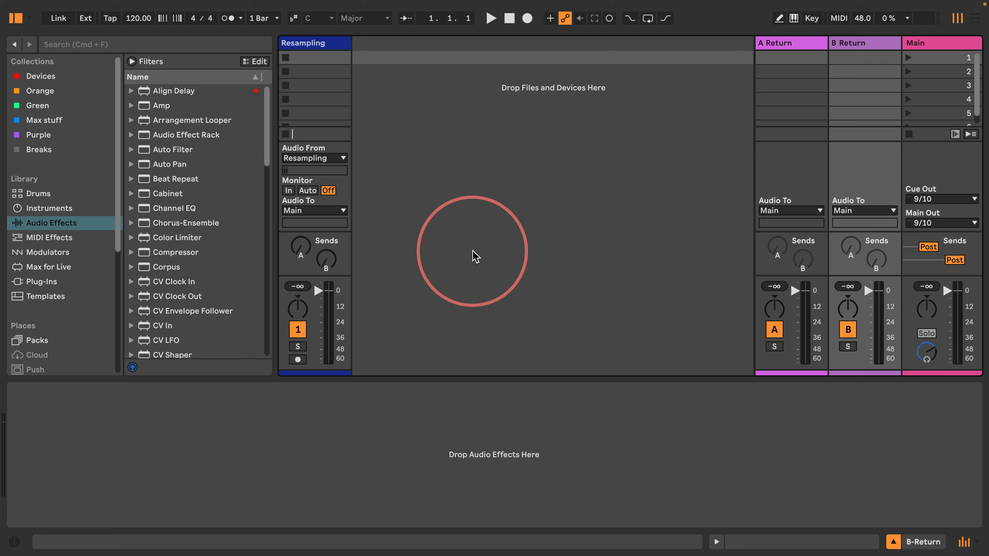
Create a new audio track holding an Audio Effect Rack and show the rack's macro controls
drag(144, 133, 400, 97)
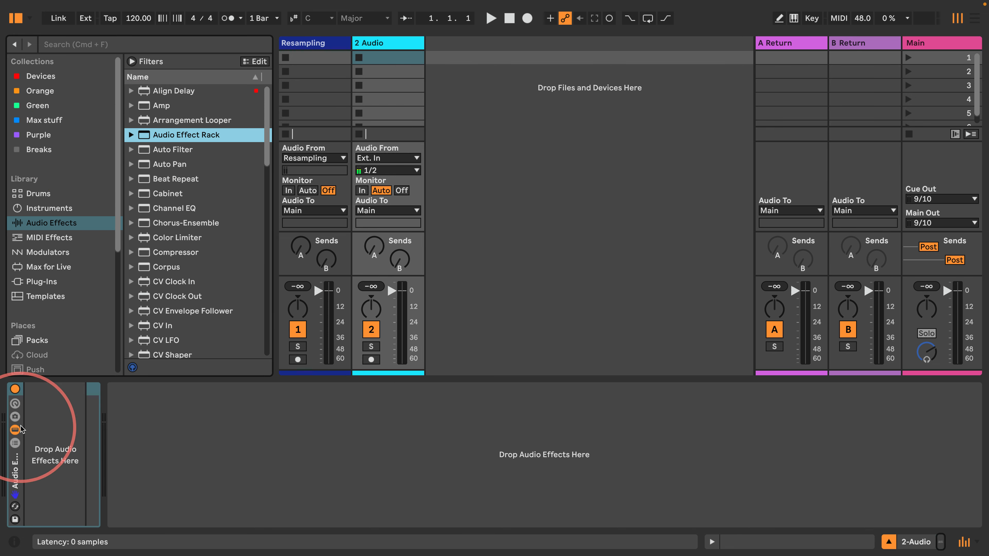
click(15, 404)
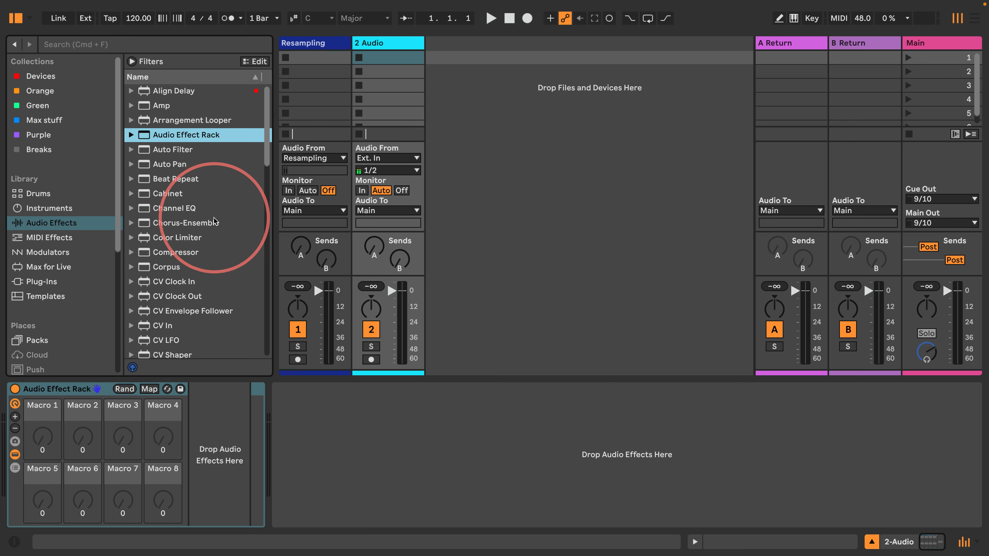
Add Vinyl Distortion inside the rack and set its Crackle Volume to 0.06
scroll(171, 241, down, 15)
scroll(164, 242, down, 5)
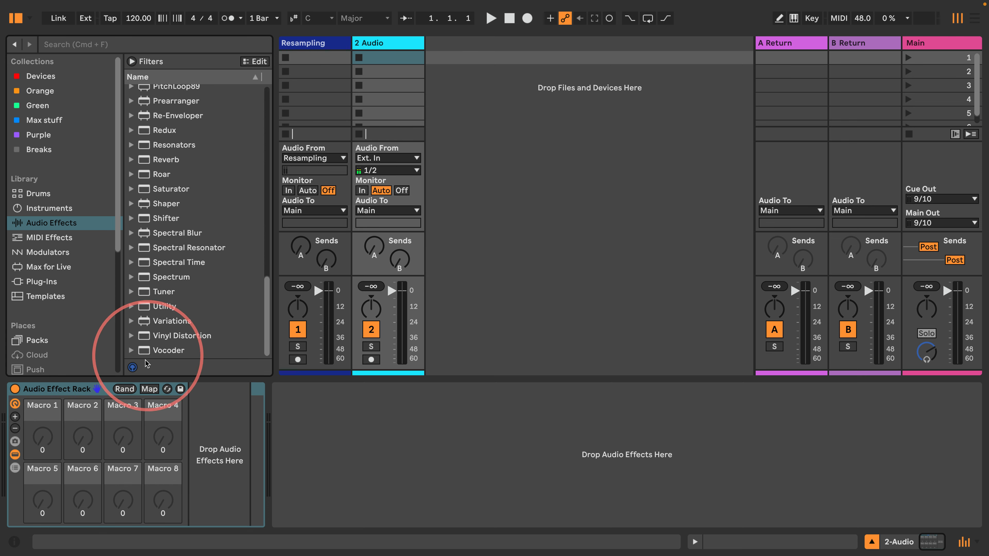
drag(172, 336, 217, 433)
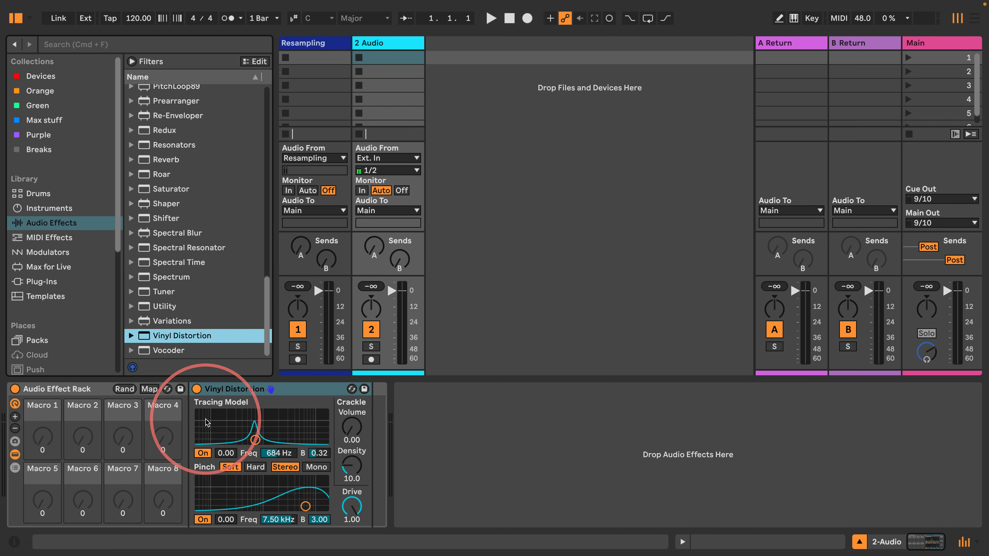
mouse_move(350, 428)
mouse_down()
mouse_move(350, 409)
mouse_move(351, 432)
mouse_up()
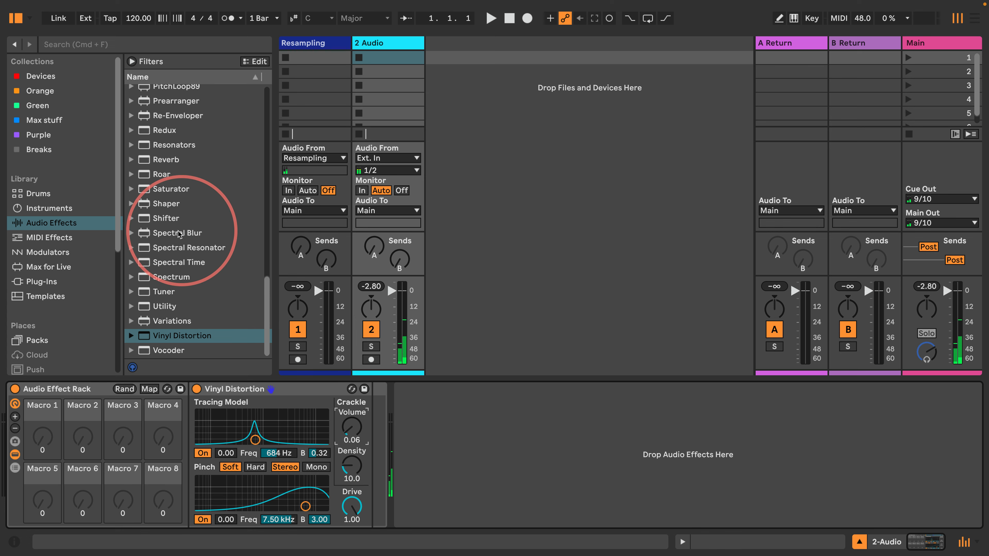
Add the Multiband Dynamics preset OTT after Vinyl Distortion in the rack and mute the 2 Audio track
scroll(171, 233, up, 6)
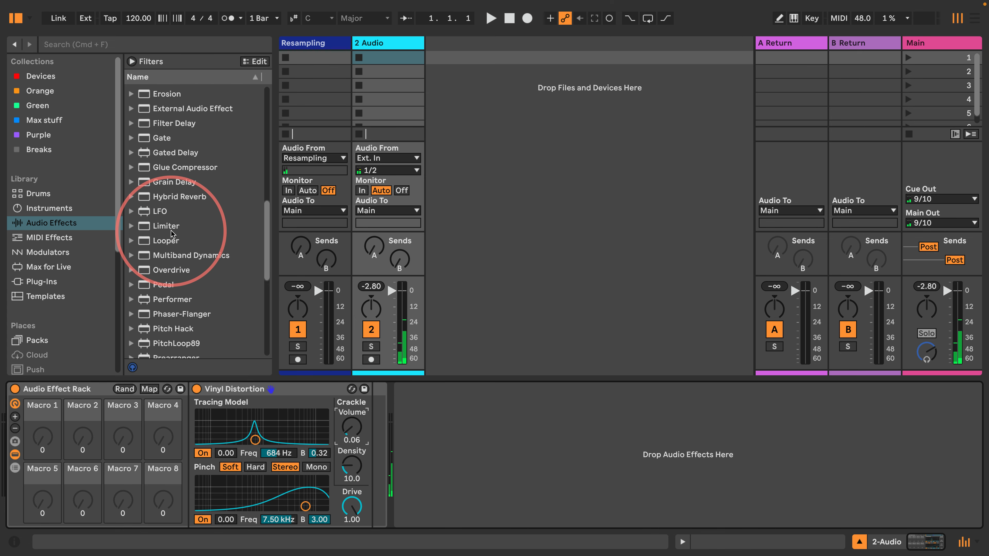
click(131, 256)
scroll(148, 210, down, 5)
drag(178, 182, 427, 389)
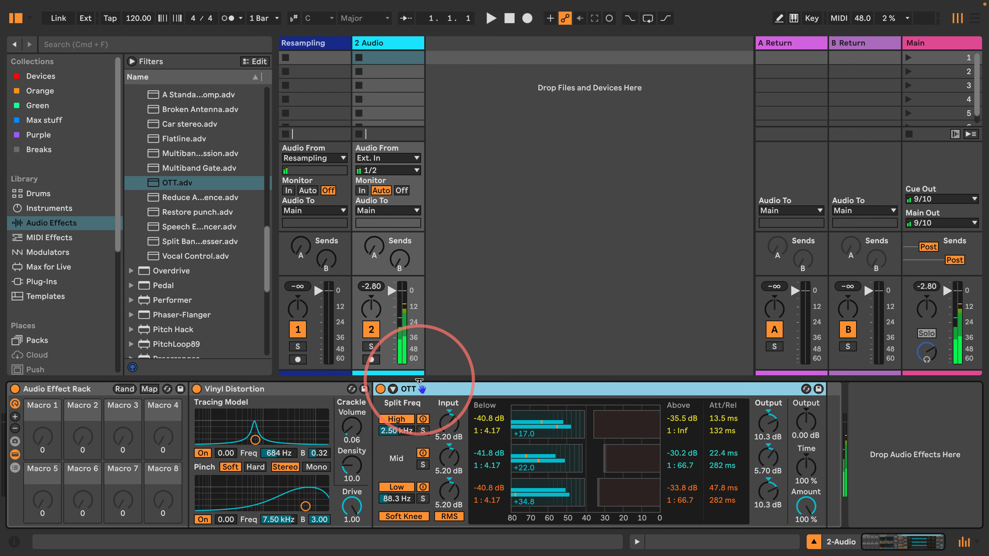
click(371, 330)
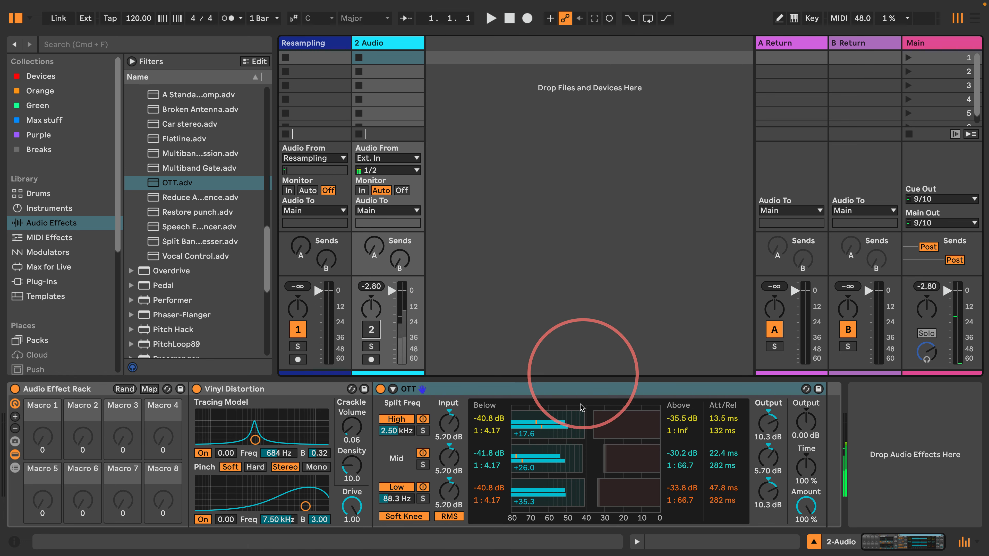
click(239, 390)
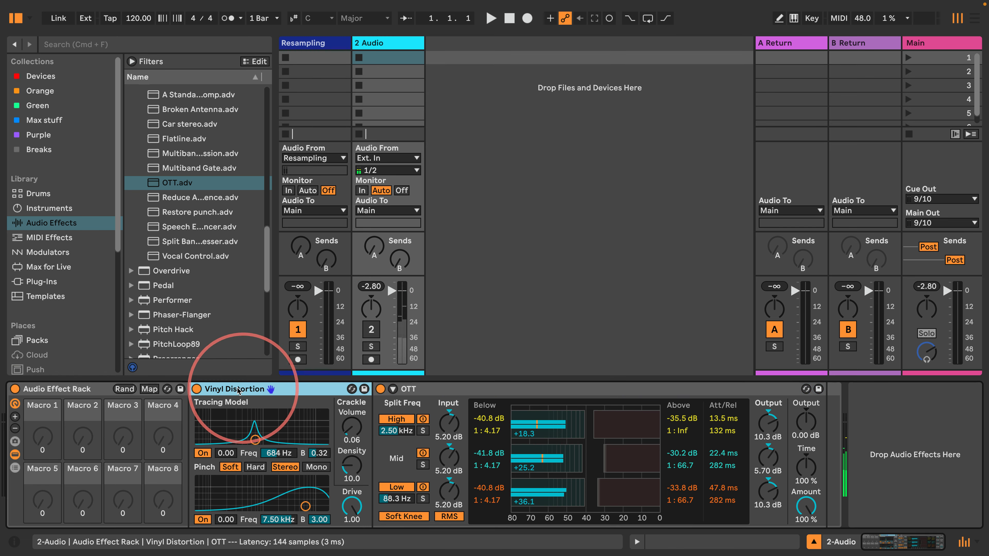
click(473, 389)
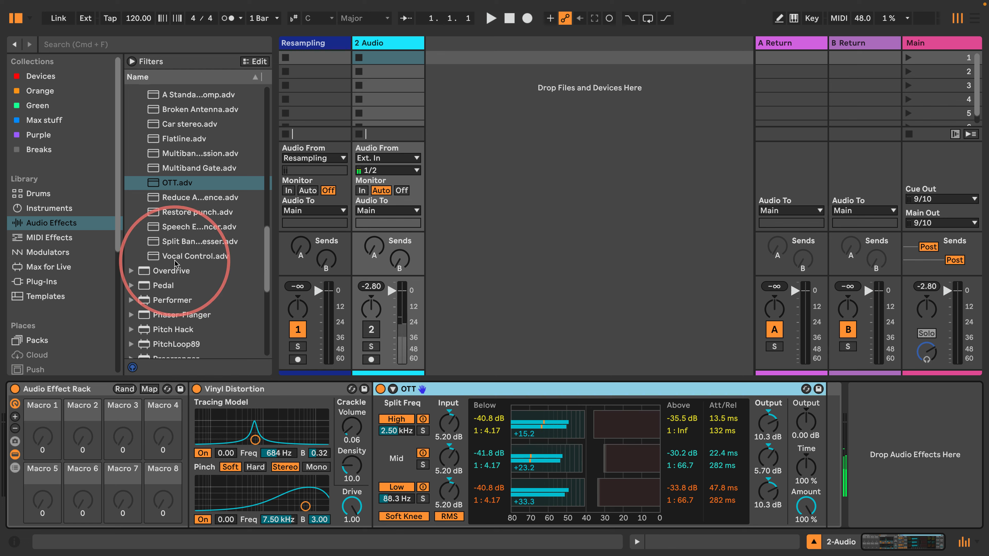
Insert a Delay between Vinyl Distortion and OTT in the rack
scroll(155, 250, up, 5)
click(150, 250)
scroll(168, 242, up, 6)
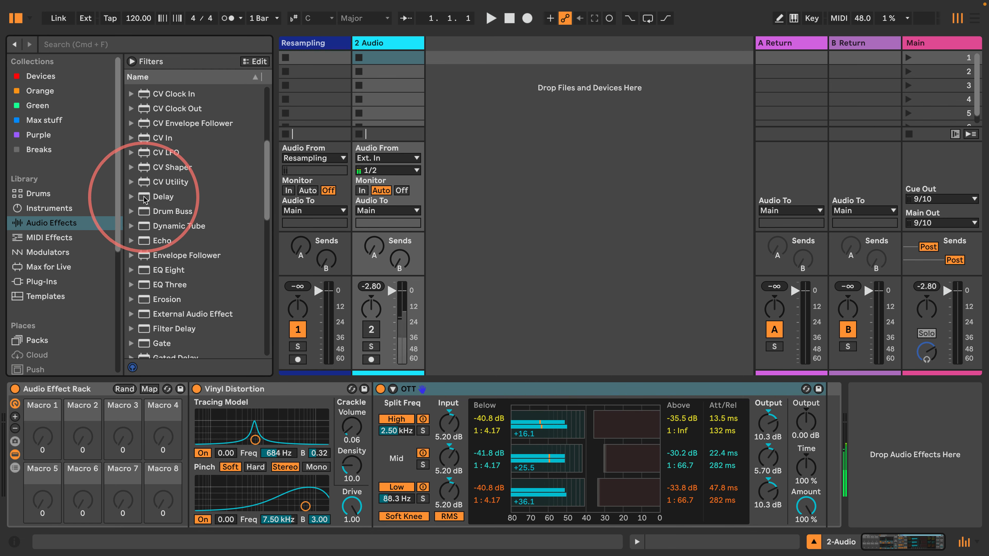
drag(158, 197, 377, 405)
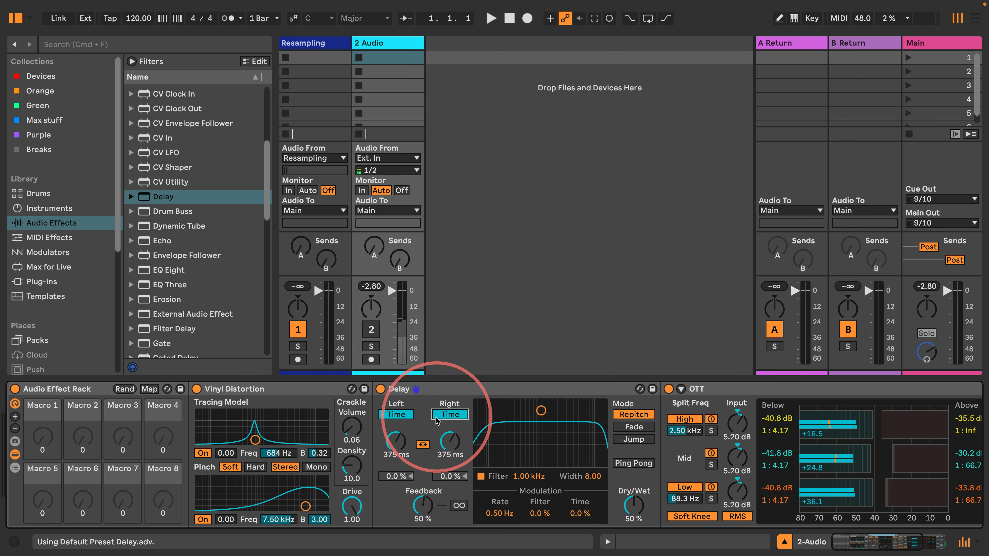
Set the Delay to 95 % feedback and 100 % dry/wet, with its filter switched off
drag(422, 506, 423, 483)
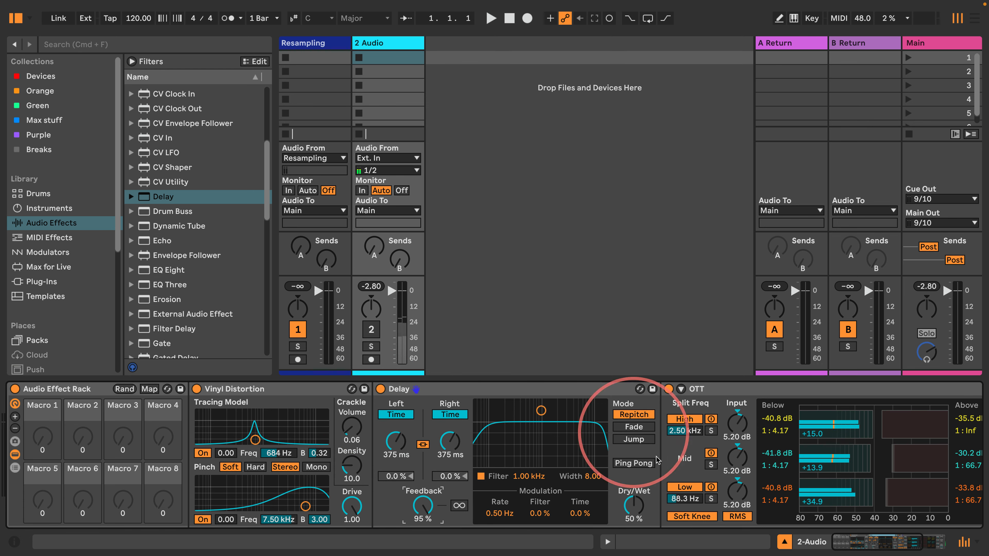
drag(633, 505, 634, 487)
click(480, 477)
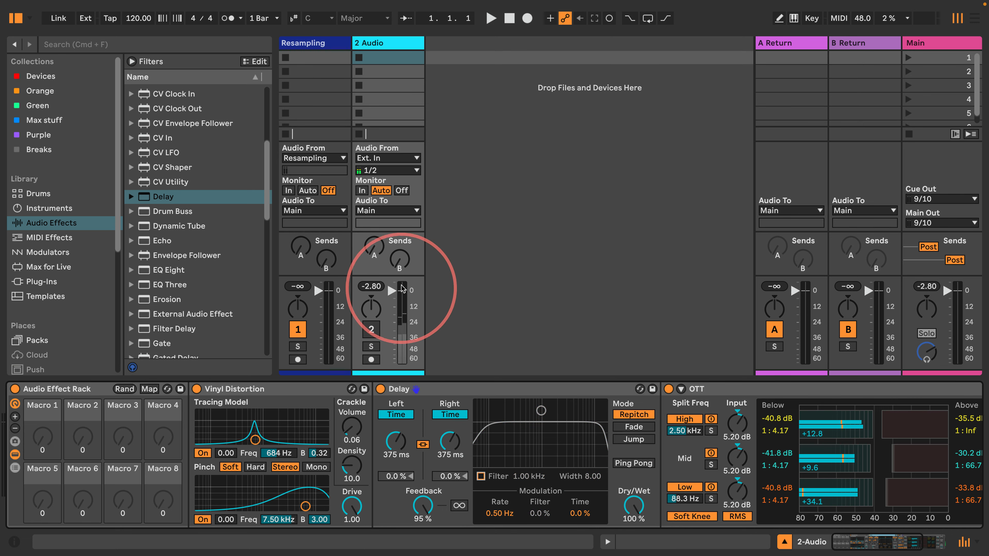
Unmute the 2 Audio track and set the Delay's linked time to 5.51 ms, turning the track volume fully down
click(372, 330)
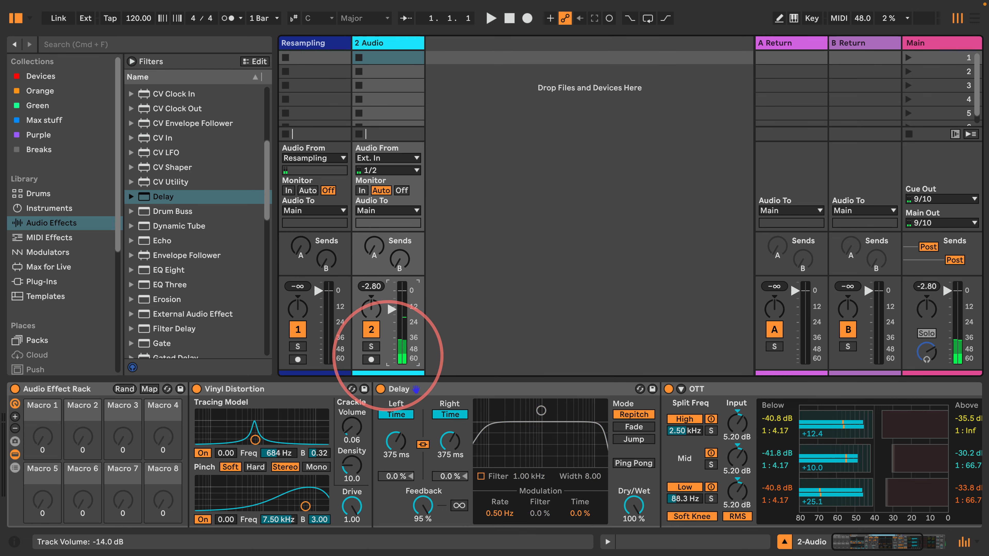
drag(442, 437, 458, 447)
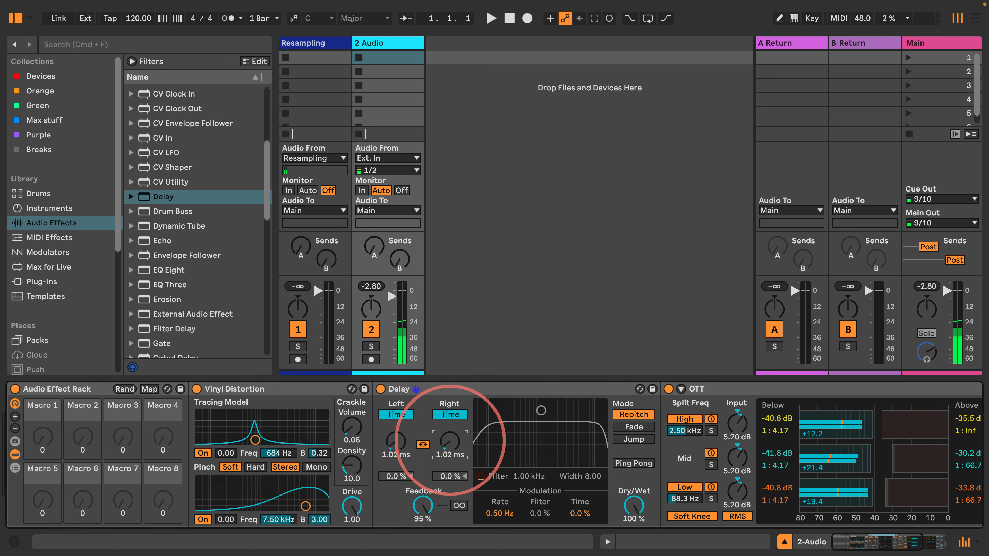
drag(390, 302, 390, 369)
Duplicate the Delay twice so the rack holds three Delays in series
click(464, 391)
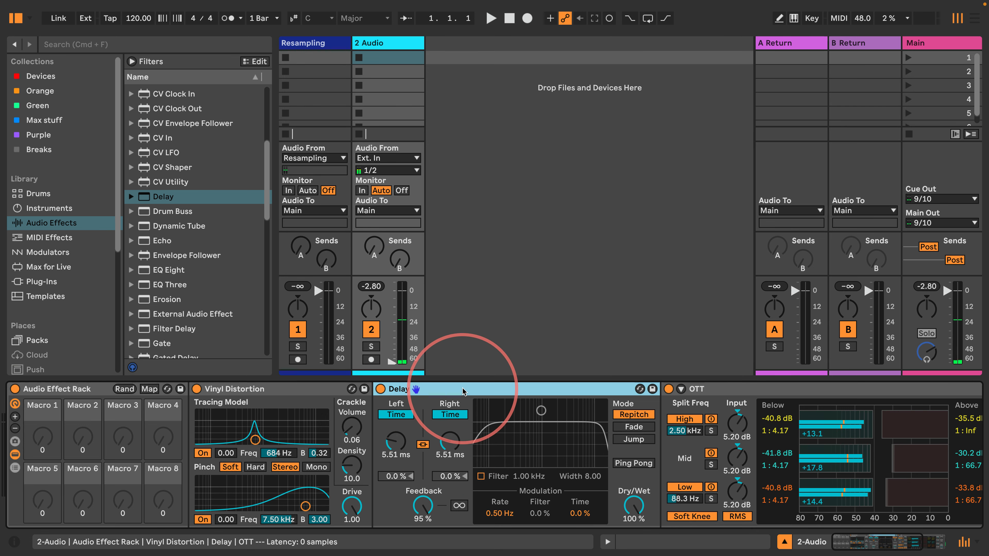
key(super+d)
key(super+d)
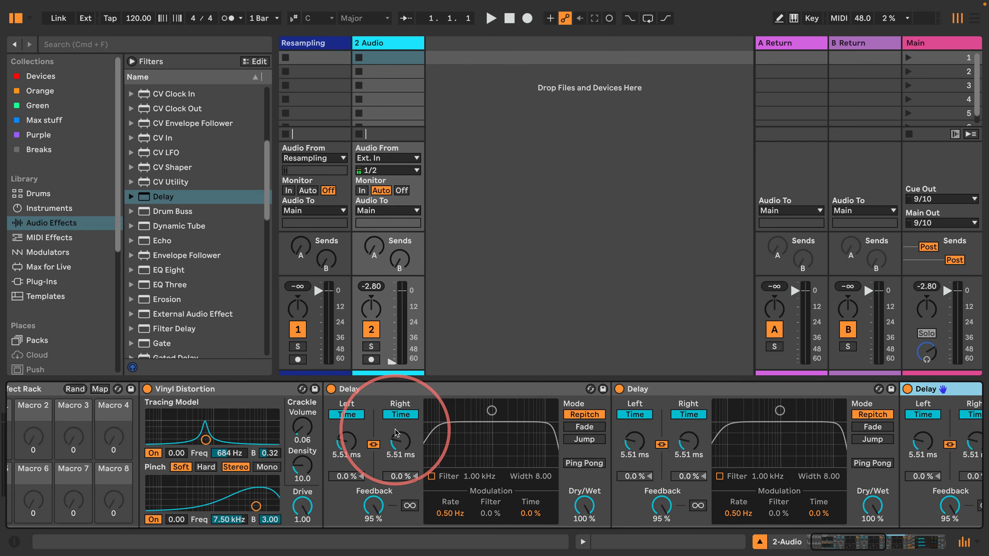
Expand the Audio Effect Rack to 16 macro controls
scroll(396, 433, left, 3)
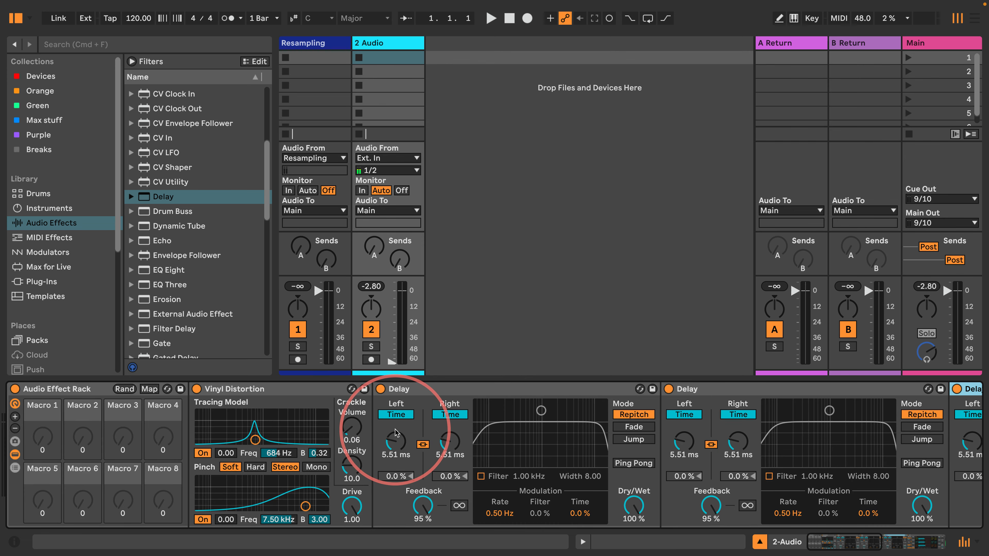
click(14, 416)
click(15, 416)
click(14, 416)
click(14, 415)
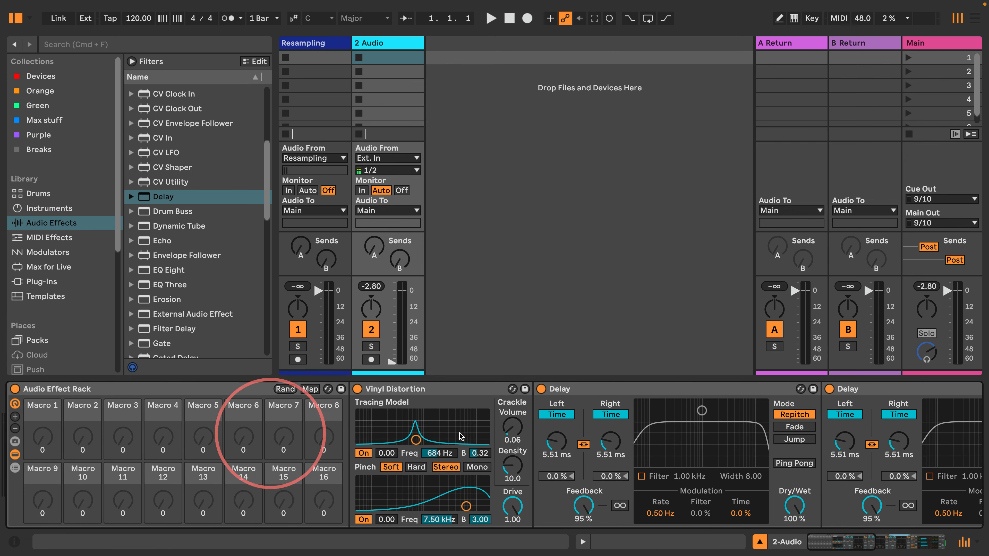
Map Vinyl Distortion's Crackle Volume to Macro 1 and its Crackle Density to Macro 2
right_click(515, 429)
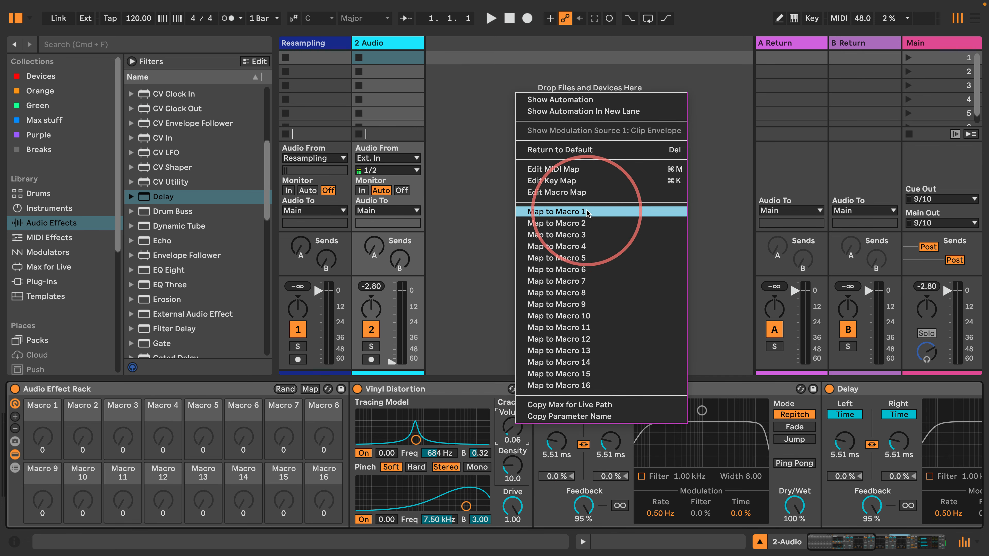
click(588, 213)
right_click(512, 469)
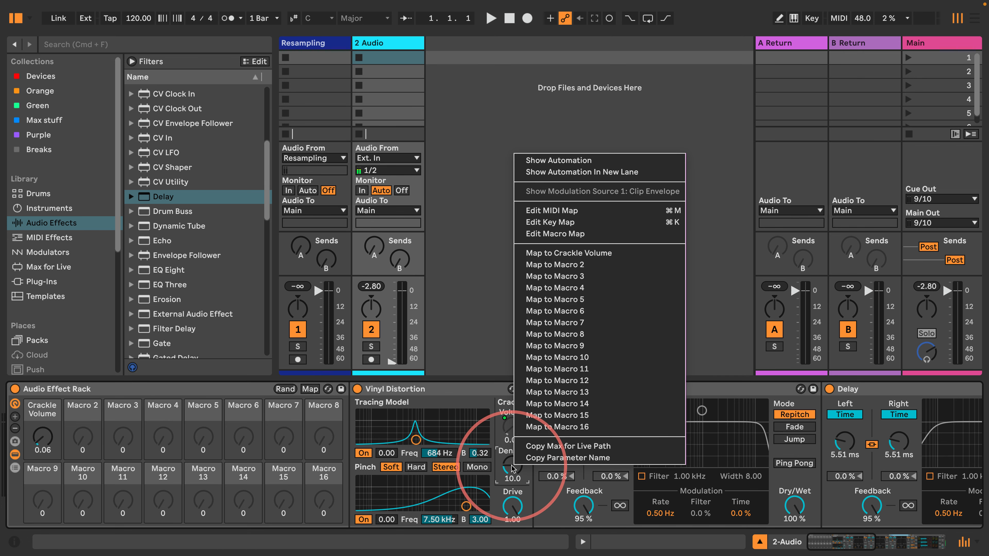
click(557, 264)
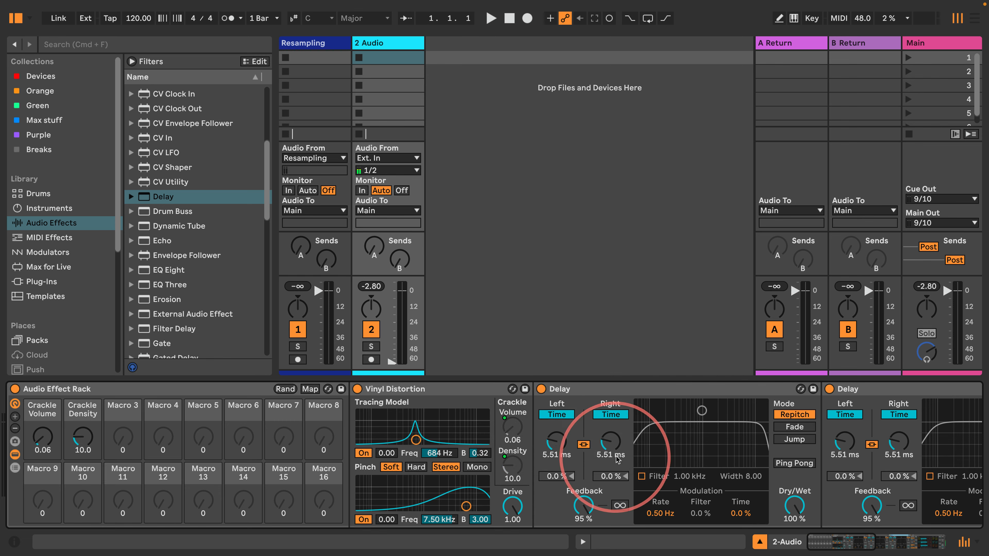
Map the first Delay's time to Macro 3 and its mode to Macro 4
right_click(610, 442)
click(658, 250)
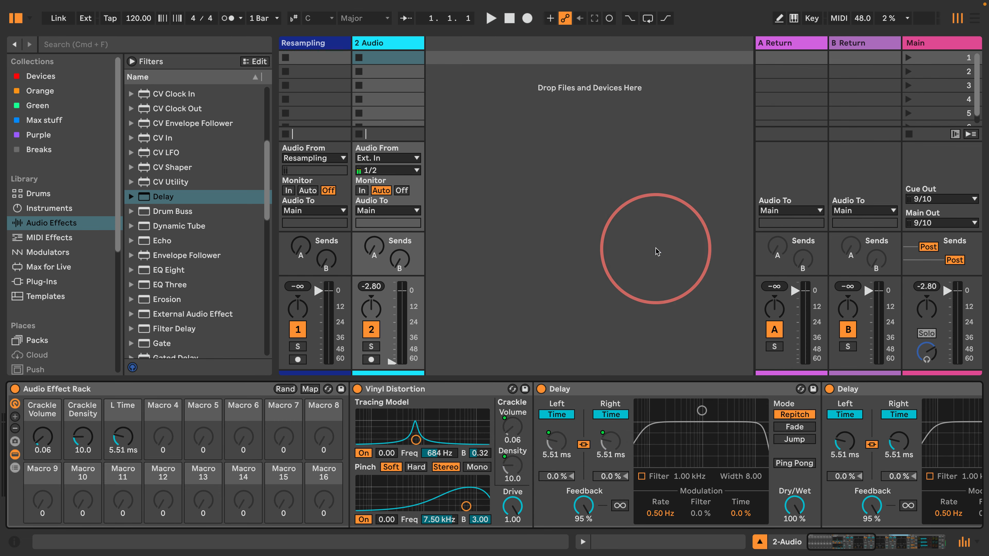
right_click(786, 427)
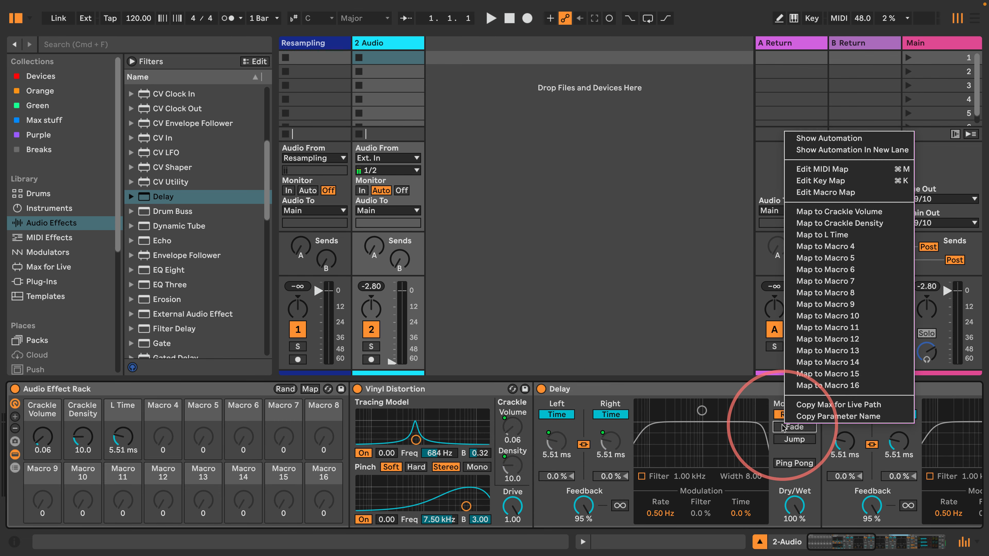
click(806, 248)
Map the second Delay's time to Macro 5 and its mode to Macro 6
drag(841, 546, 882, 546)
right_click(364, 442)
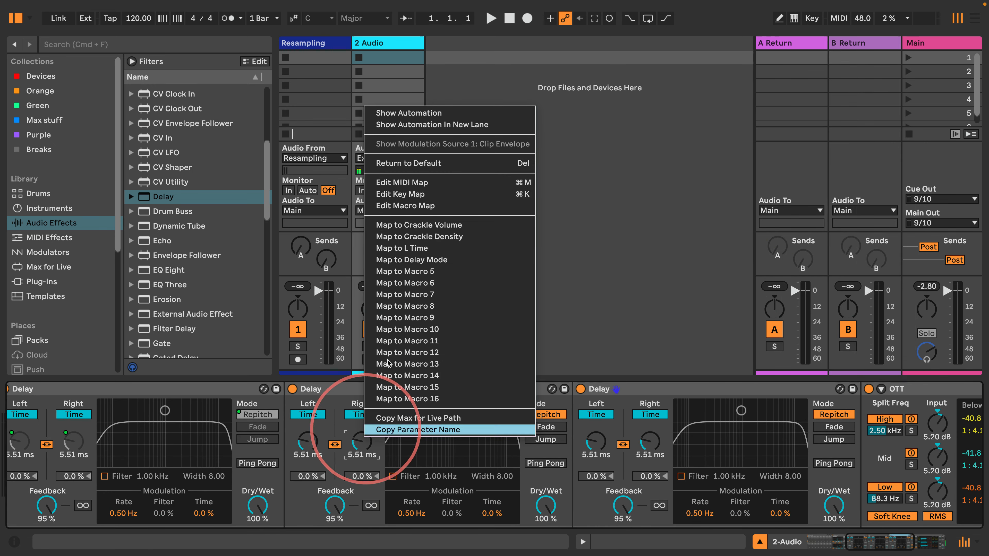
click(389, 272)
right_click(537, 431)
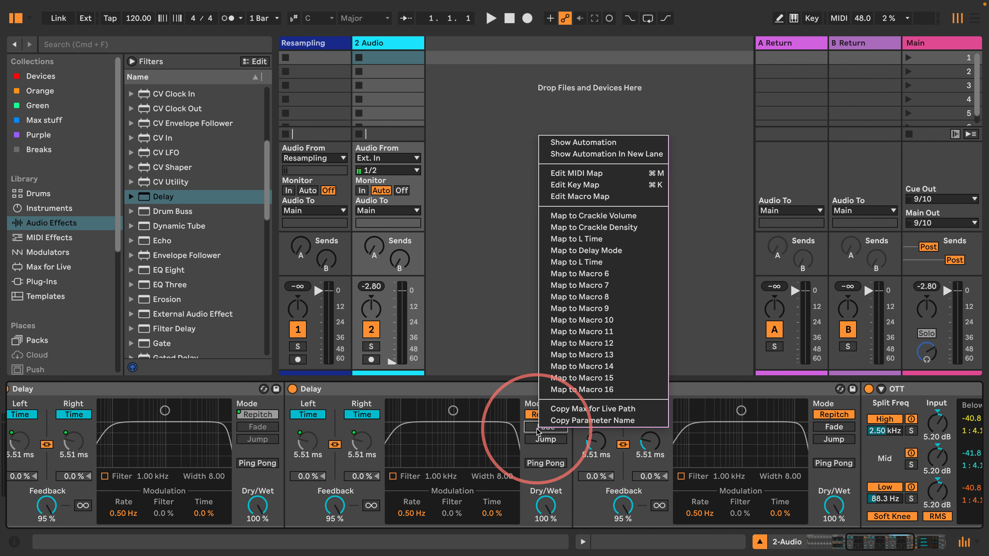
click(585, 273)
Map the third Delay's time to Macro 7 and its mode to Macro 8
right_click(650, 442)
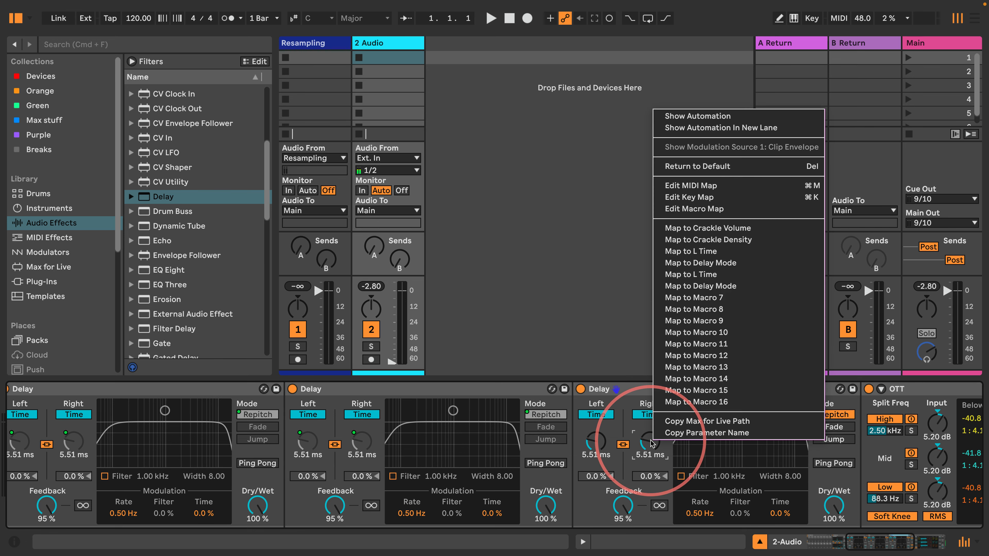
click(686, 298)
right_click(821, 449)
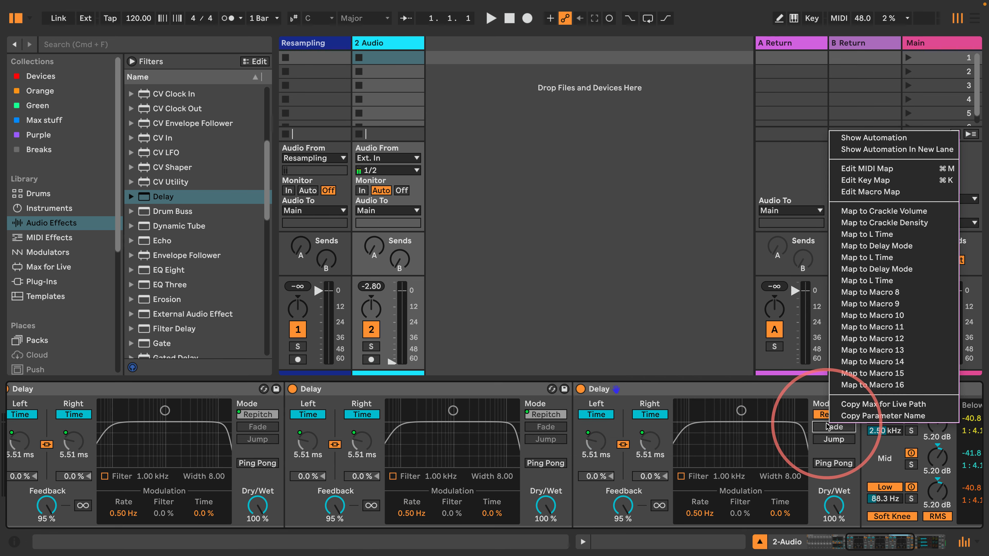
click(856, 299)
Randomize the rack's macros three times while raising the 2 Audio track volume in stages to -20, -13 and -9.4 dB
drag(883, 542, 391, 311)
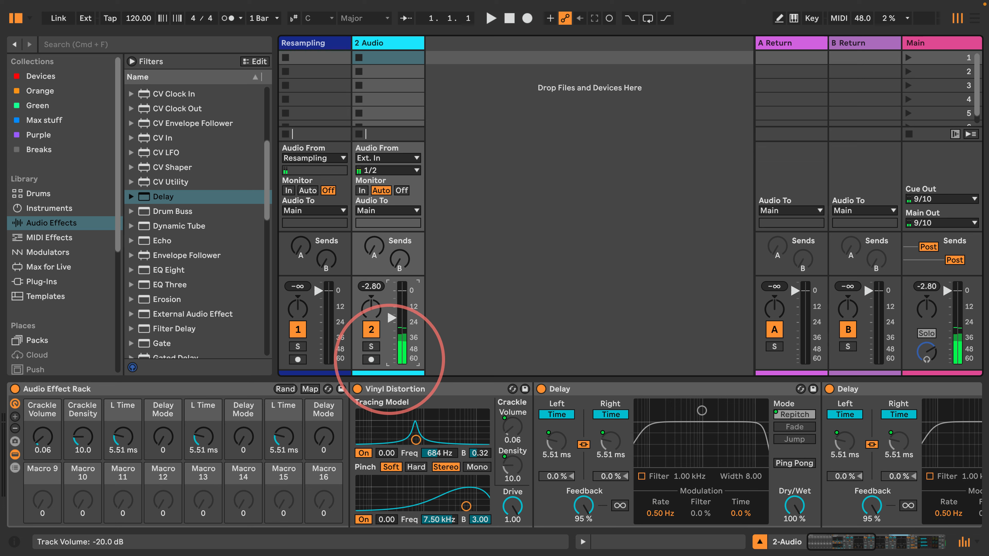
click(285, 389)
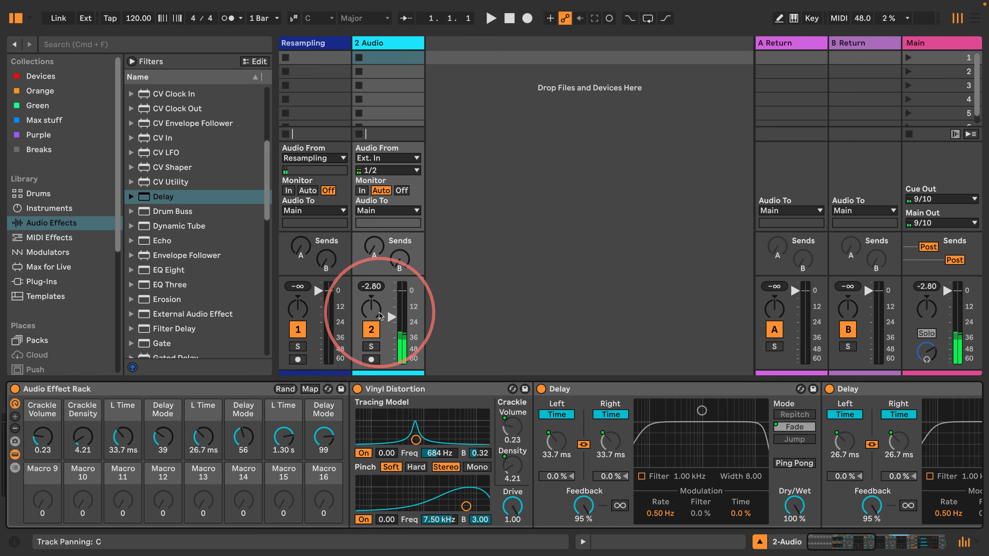
drag(391, 317, 392, 308)
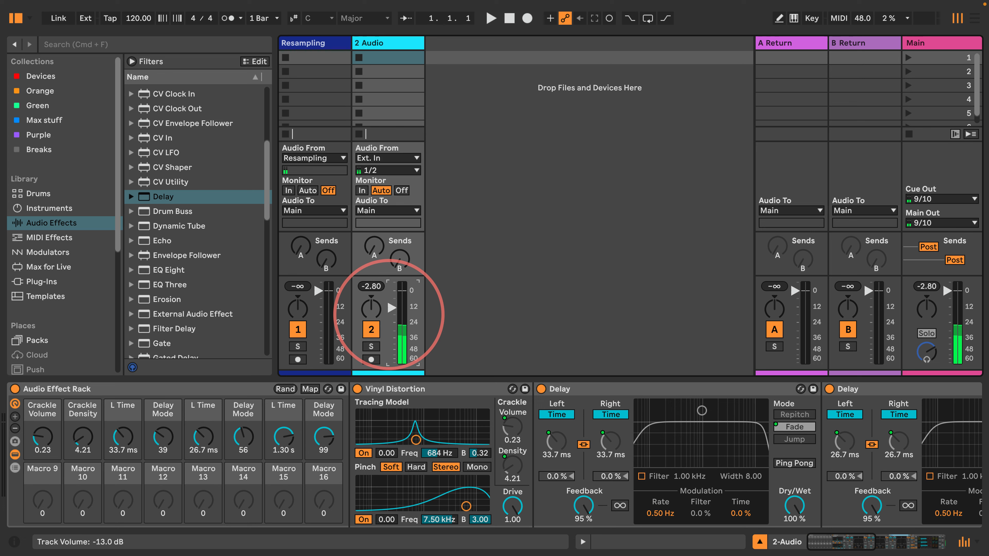
click(286, 389)
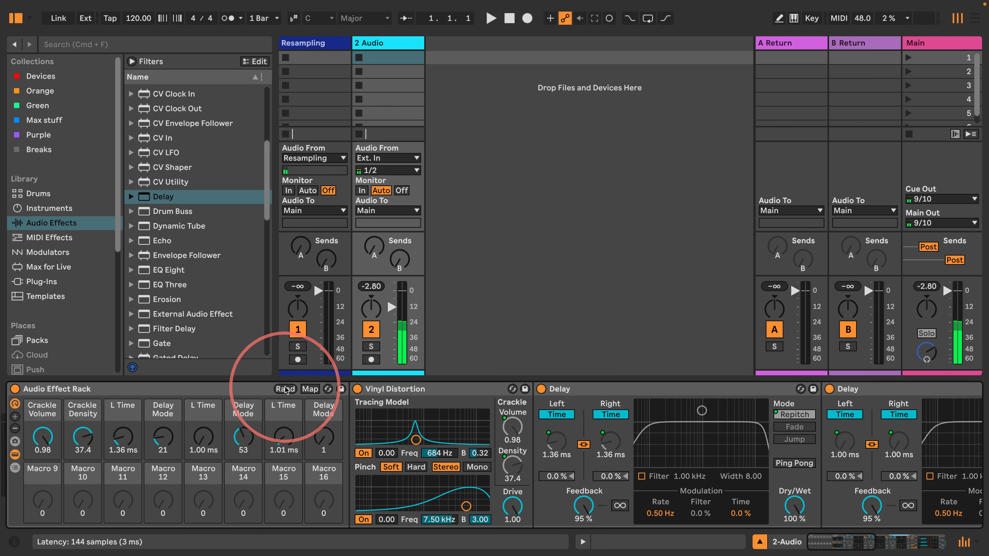
drag(391, 308, 391, 303)
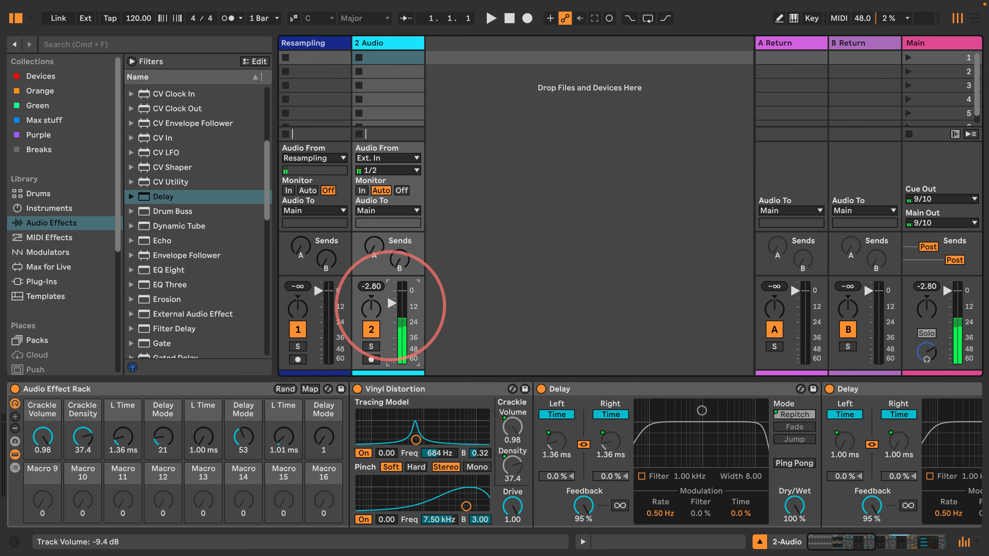
click(286, 389)
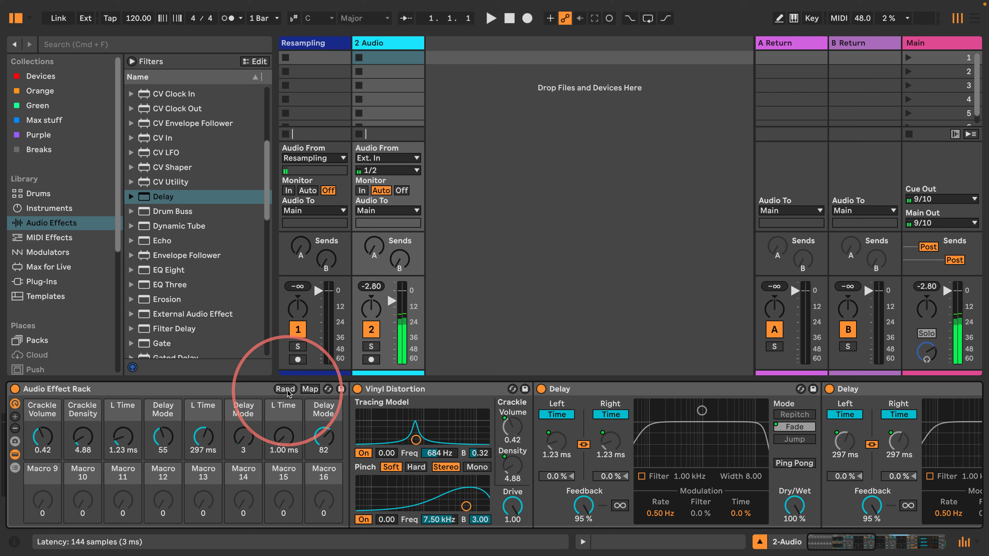
Set the 2 Audio track volume to -6 dB, randomize the rack's macros five times, and lower the volume slightly
click(395, 303)
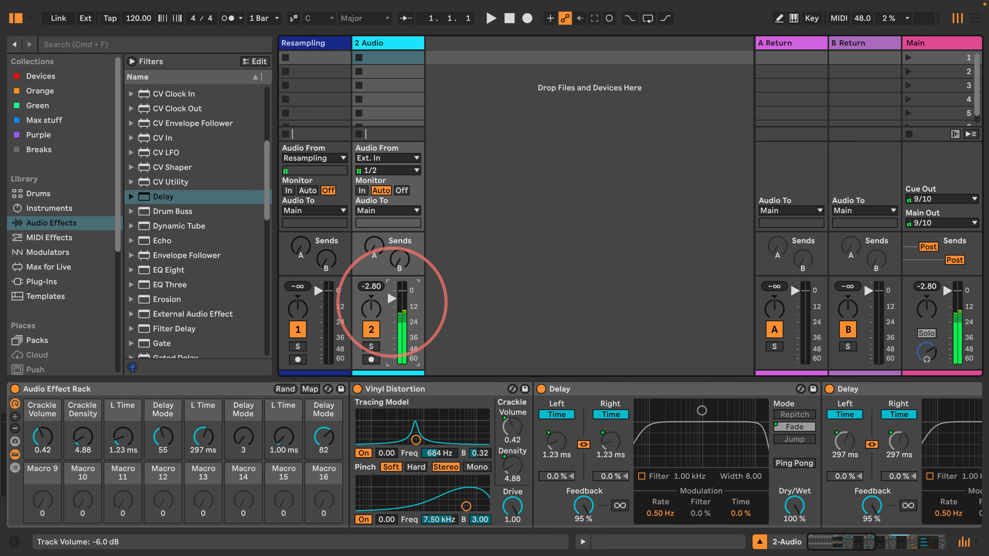
click(285, 389)
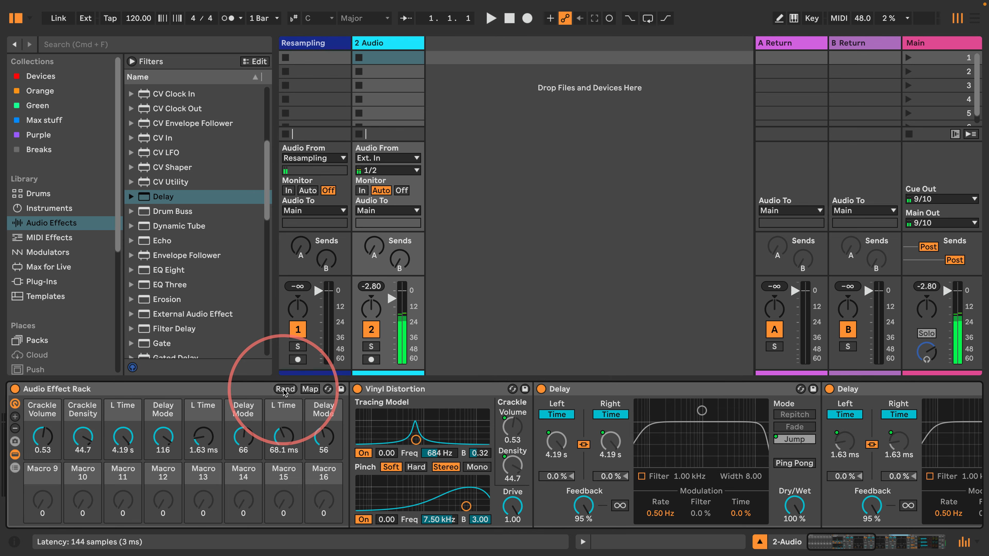
click(286, 389)
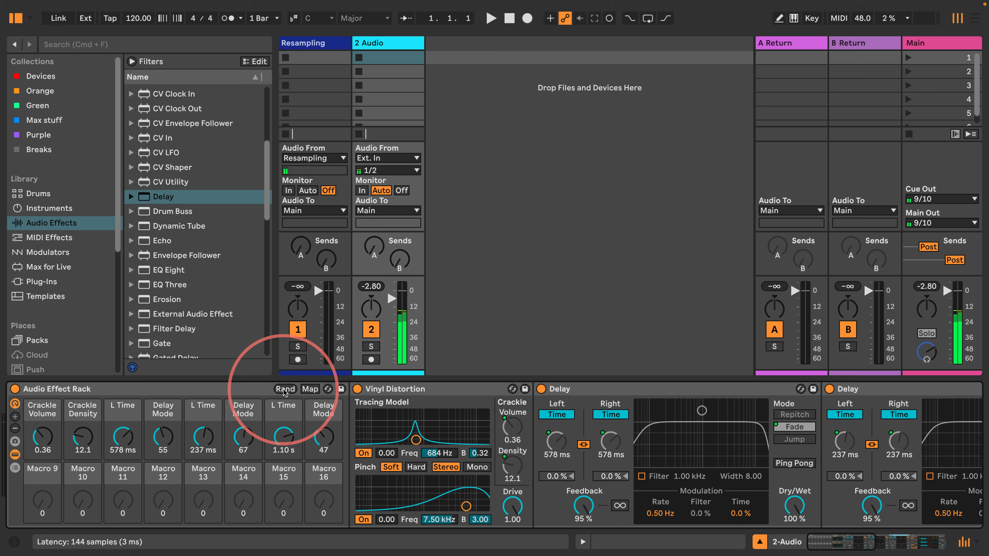
click(285, 389)
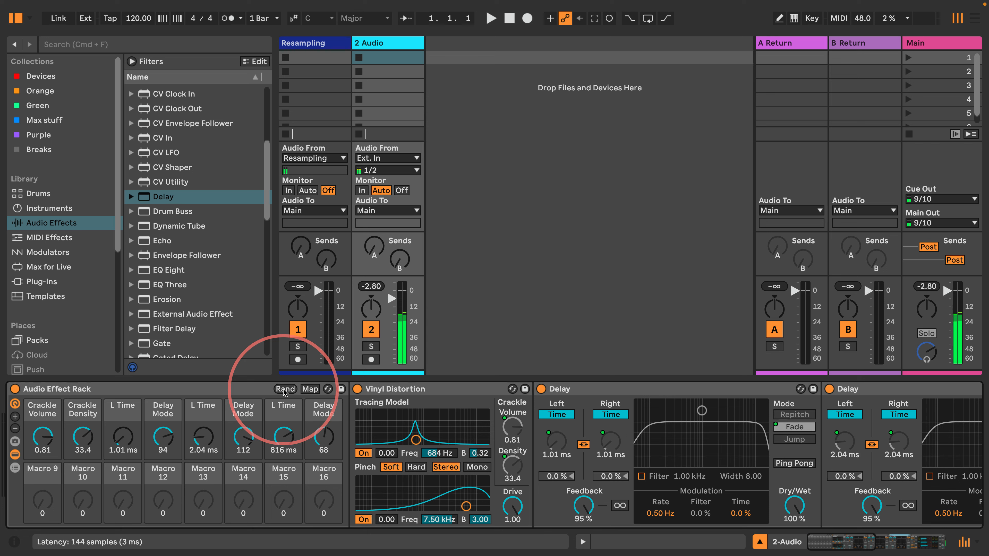
click(285, 389)
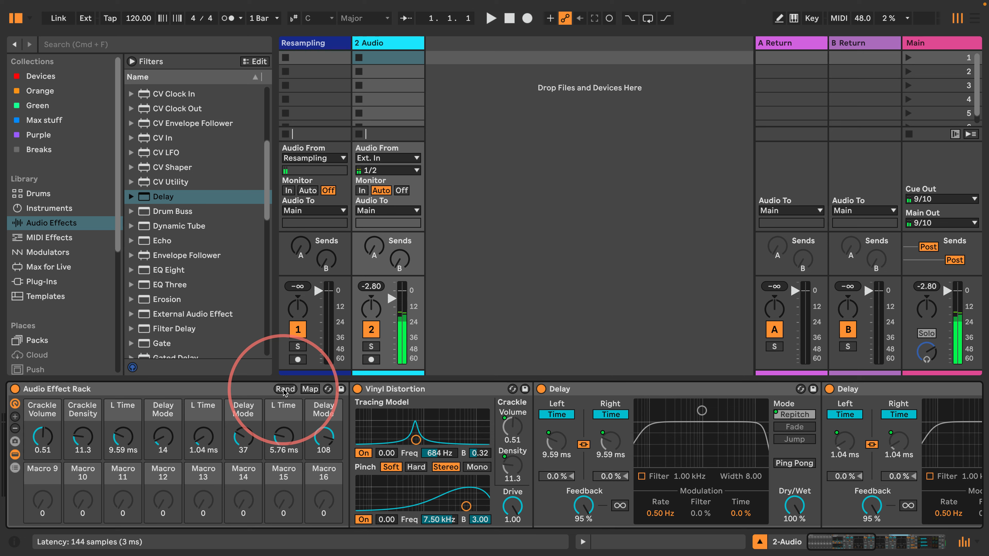
click(286, 389)
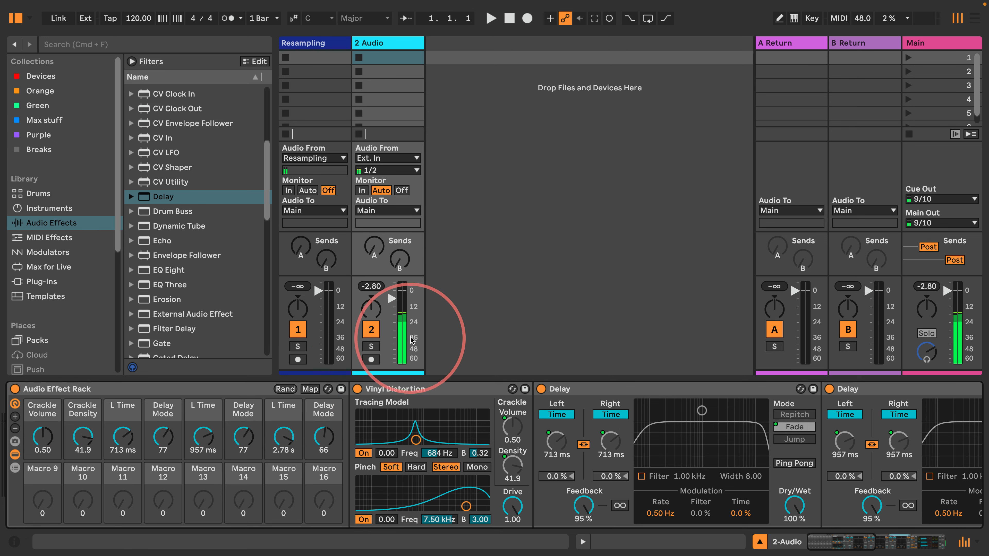
click(391, 299)
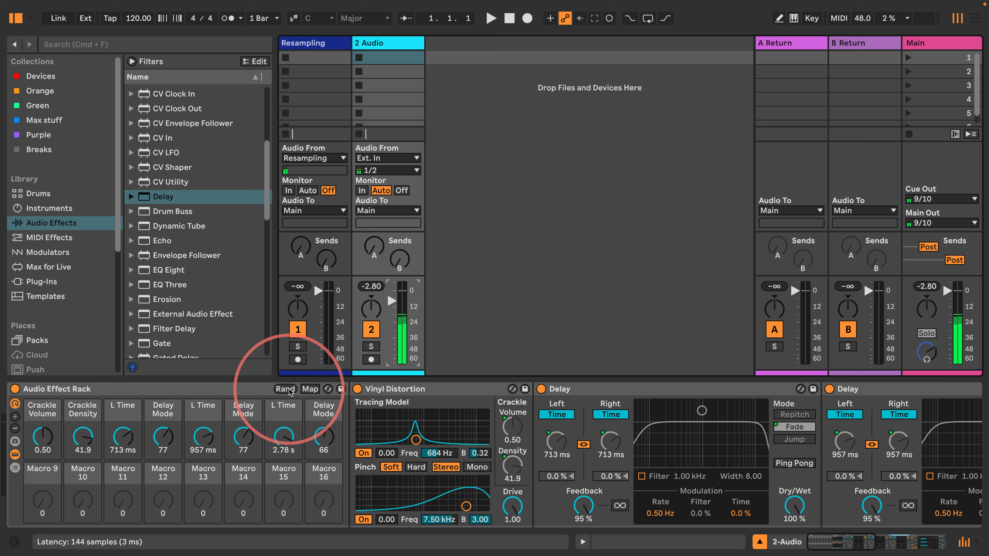
Randomize the rack's macros twice, muting and unmuting the 2 Audio track before each new variation
click(371, 330)
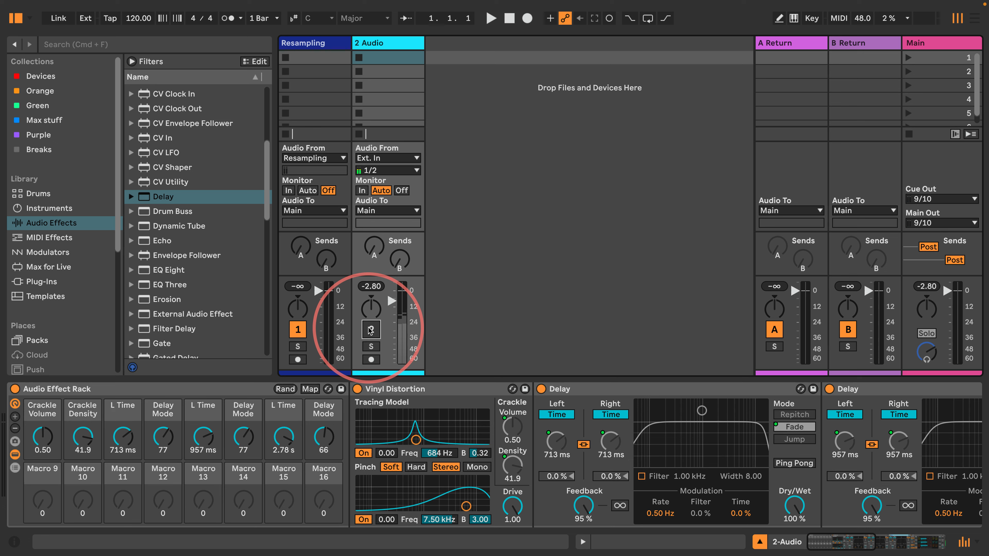
click(371, 330)
click(531, 266)
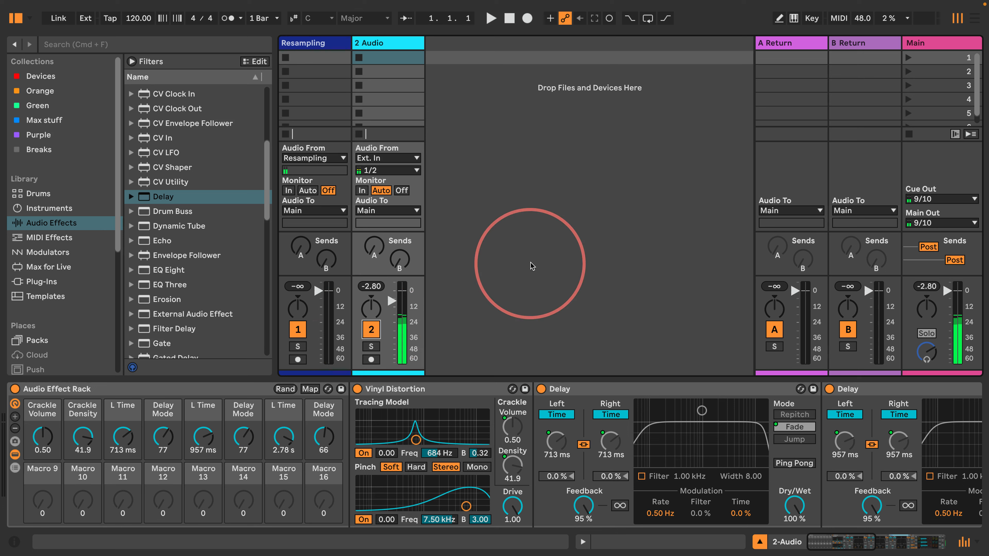
click(285, 389)
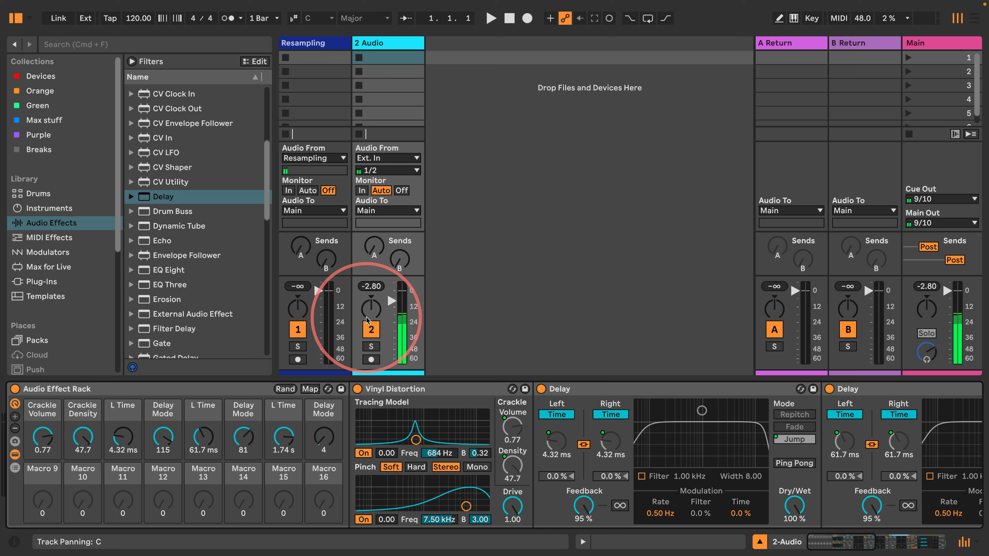
click(370, 330)
click(368, 330)
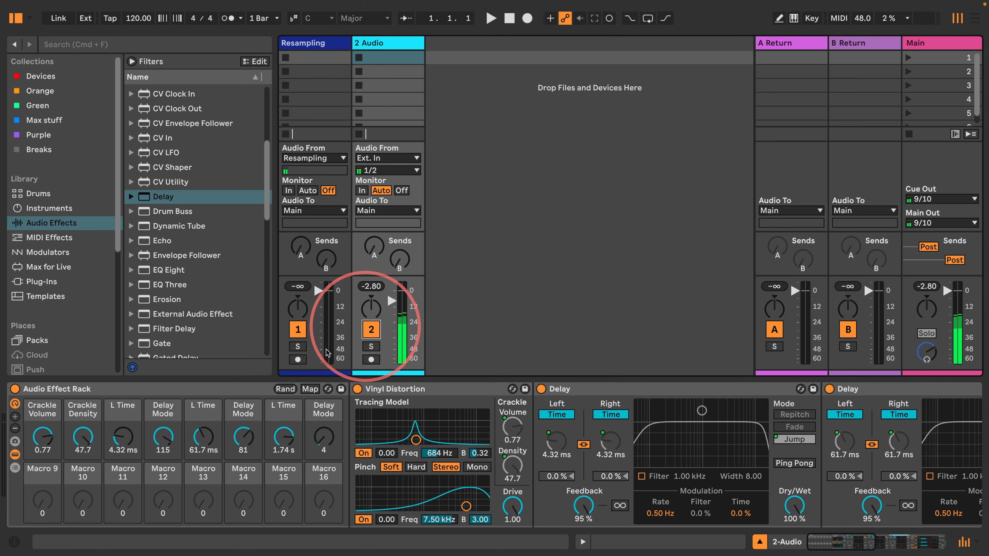
click(285, 389)
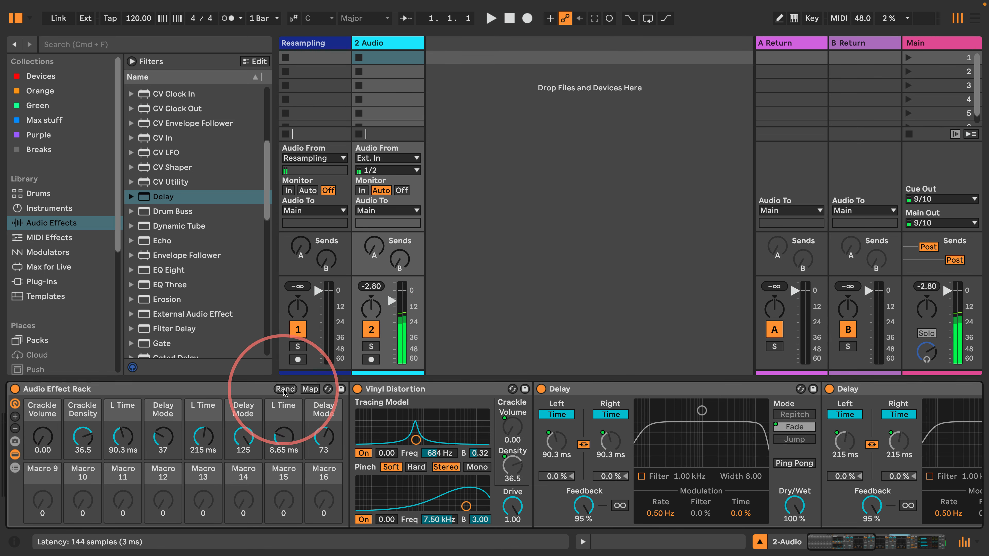
Mute the 2 Audio track, unmute it to randomize the rack's macros two more times, and mute it again
click(369, 329)
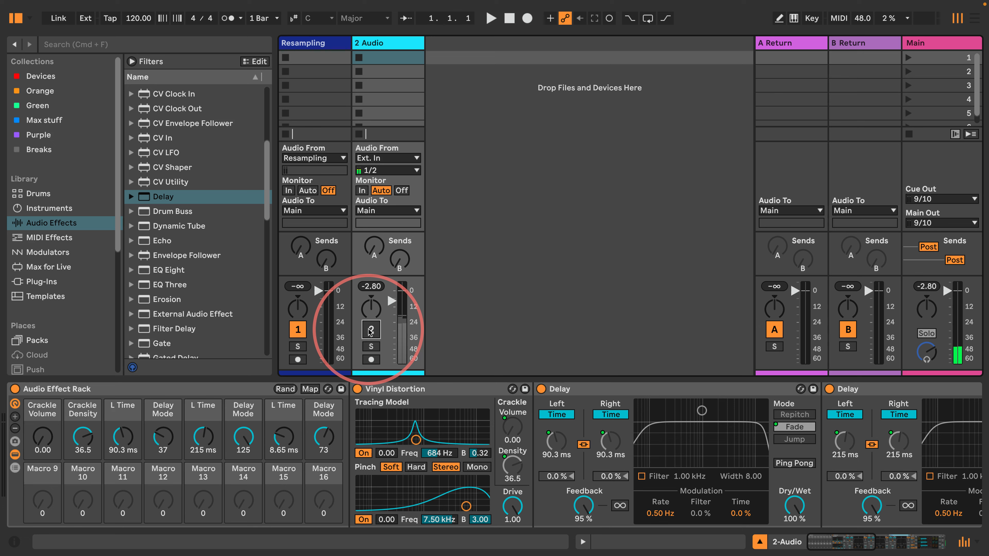
click(280, 390)
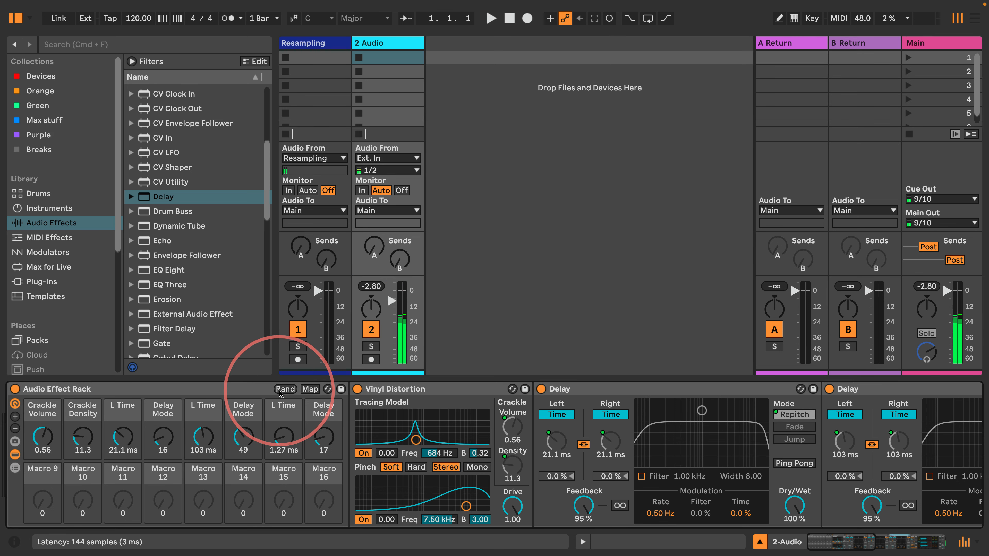
click(280, 390)
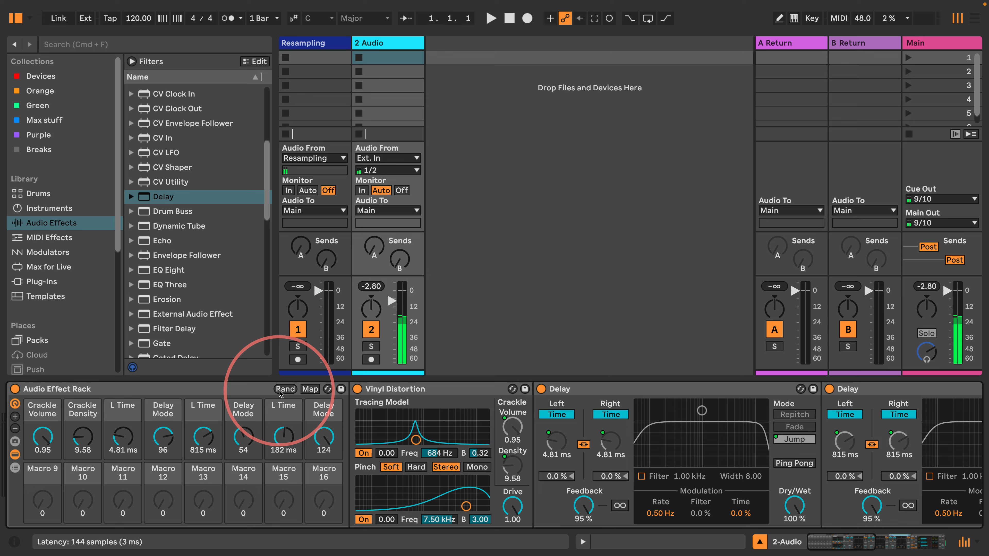
click(372, 329)
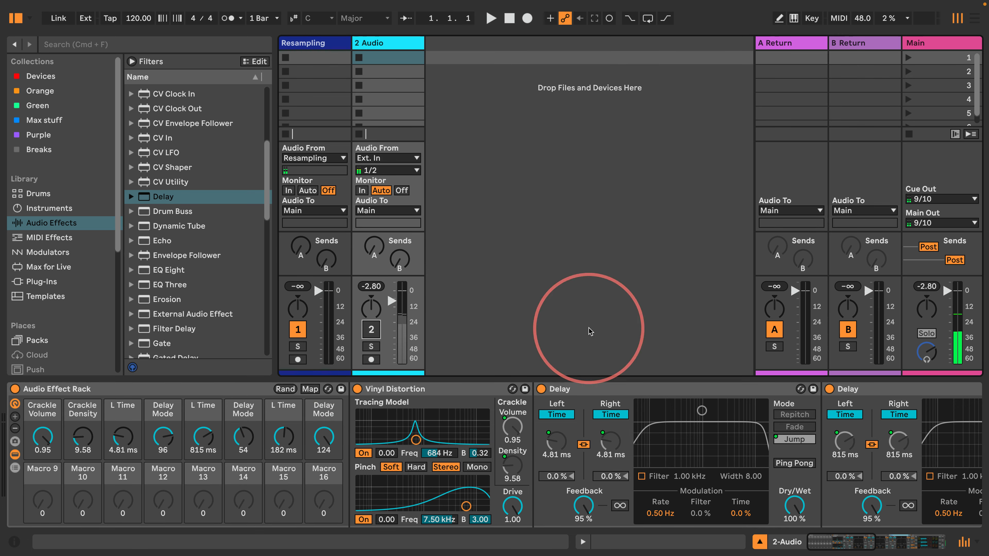
Insert an Auto Filter between Vinyl Distortion and the first Delay, and map its frequency to Macro 9
scroll(168, 149, up, 8)
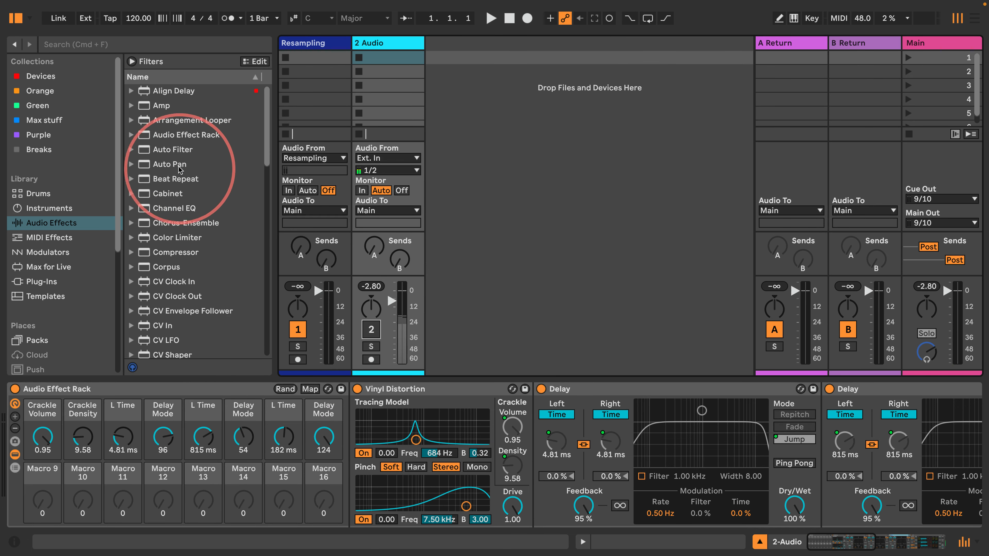
drag(167, 150, 536, 412)
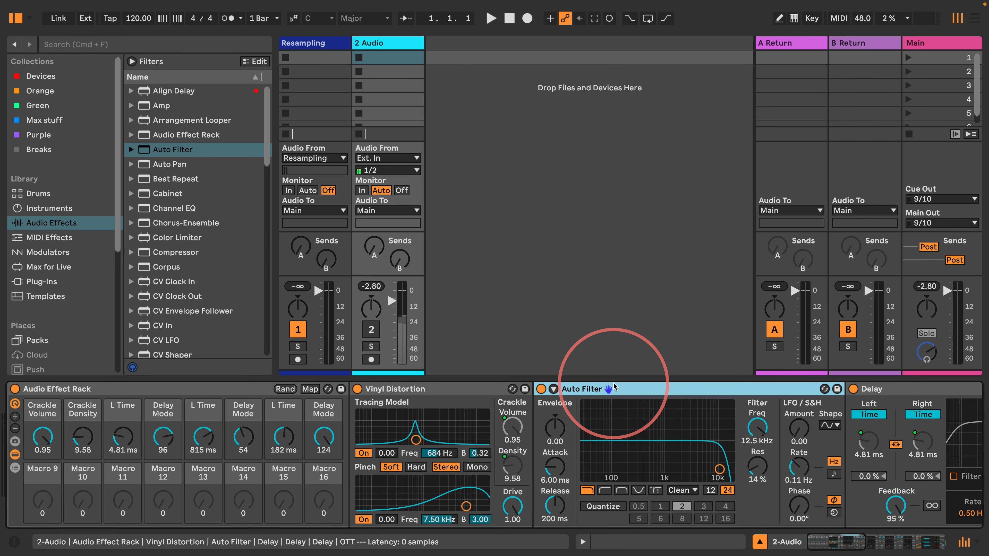
right_click(765, 431)
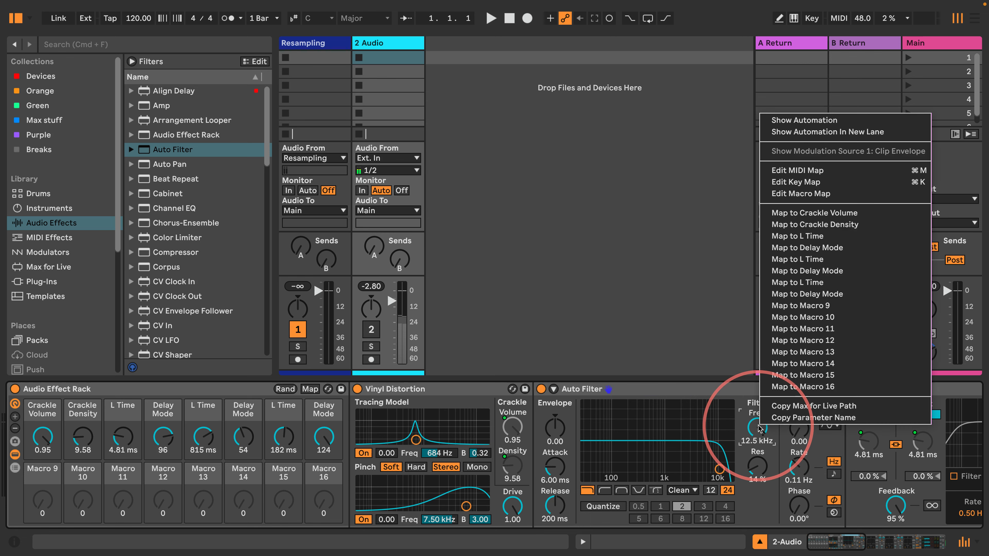
click(803, 307)
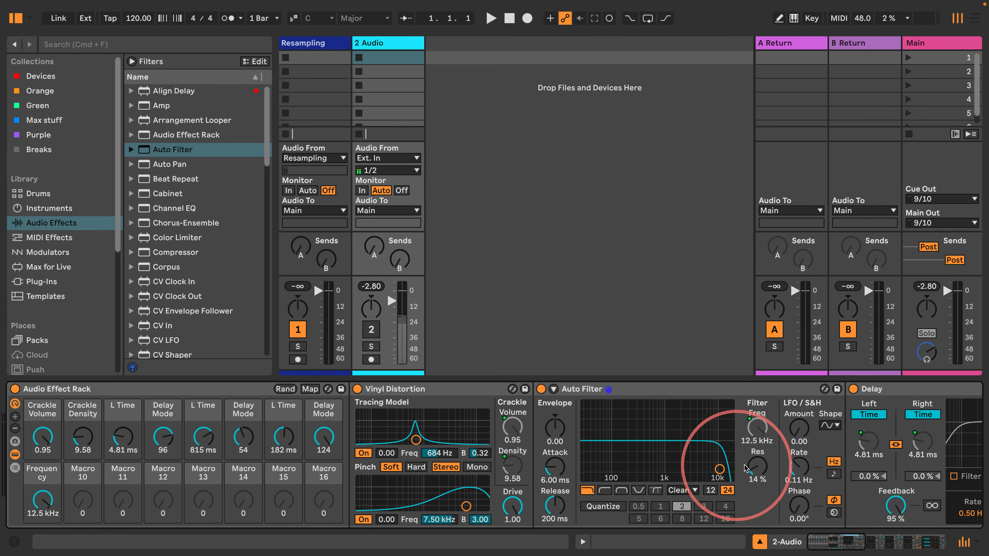
right_click(757, 428)
click(789, 343)
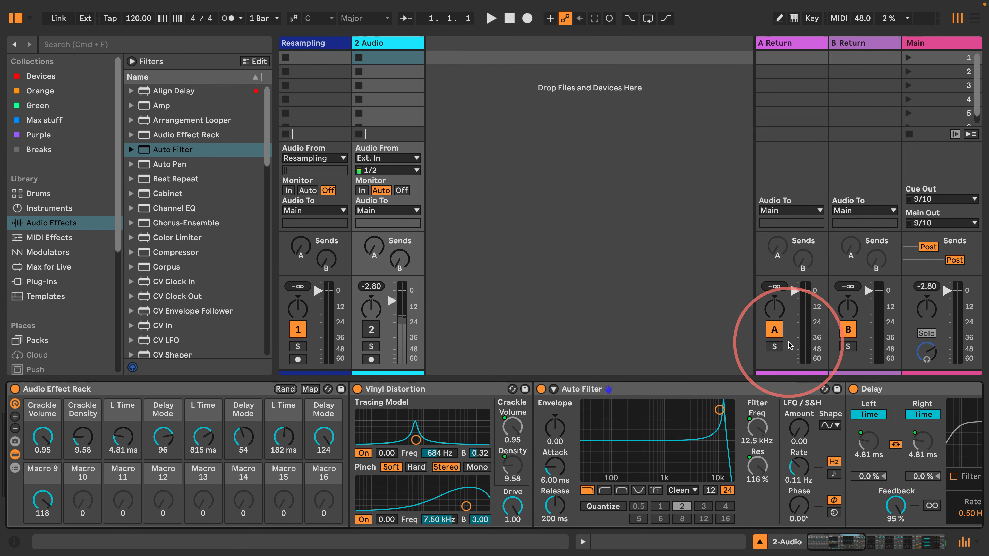
right_click(754, 465)
click(752, 465)
click(753, 466)
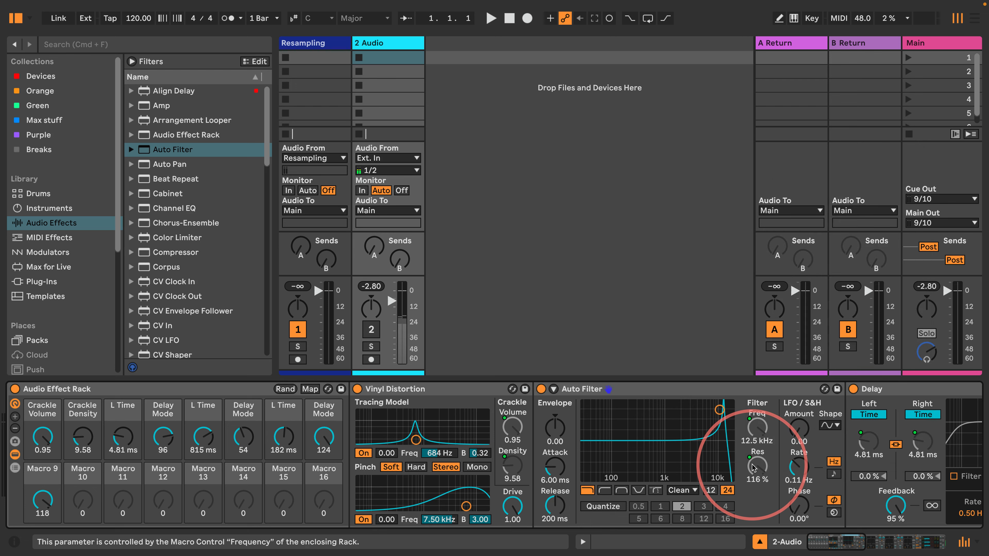
key(super+z)
Map the Auto Filter's resonance to Macro 10 and its filter type to Macro 11
right_click(755, 463)
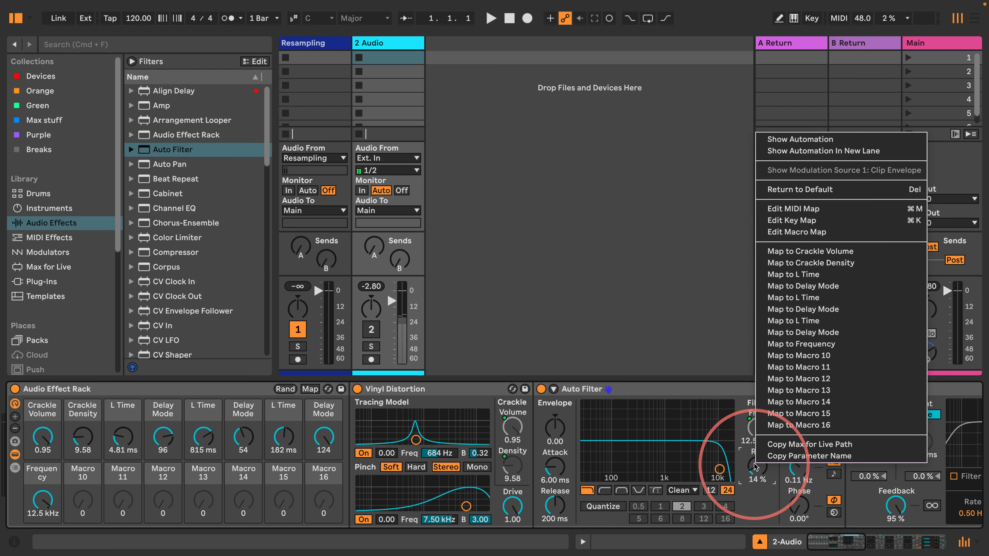
click(804, 356)
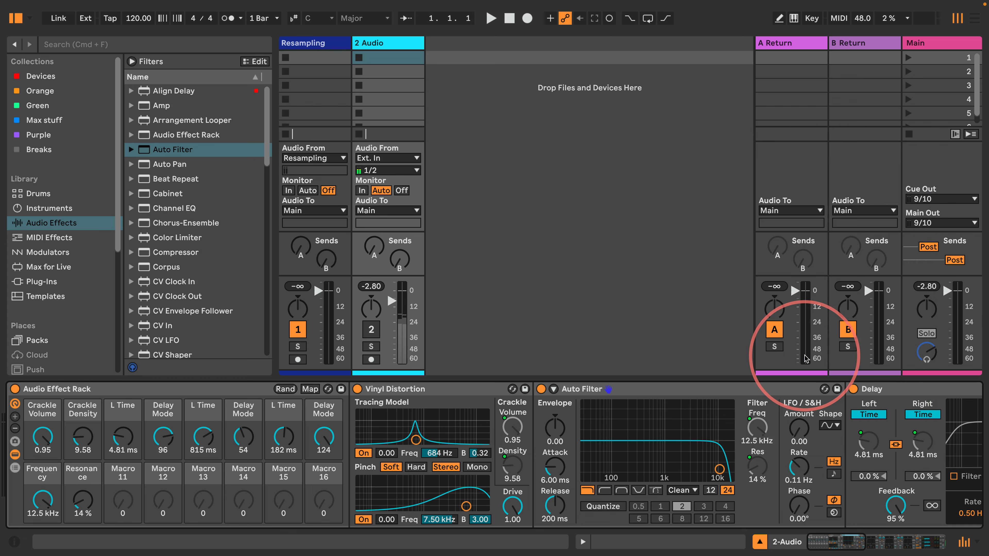
right_click(620, 493)
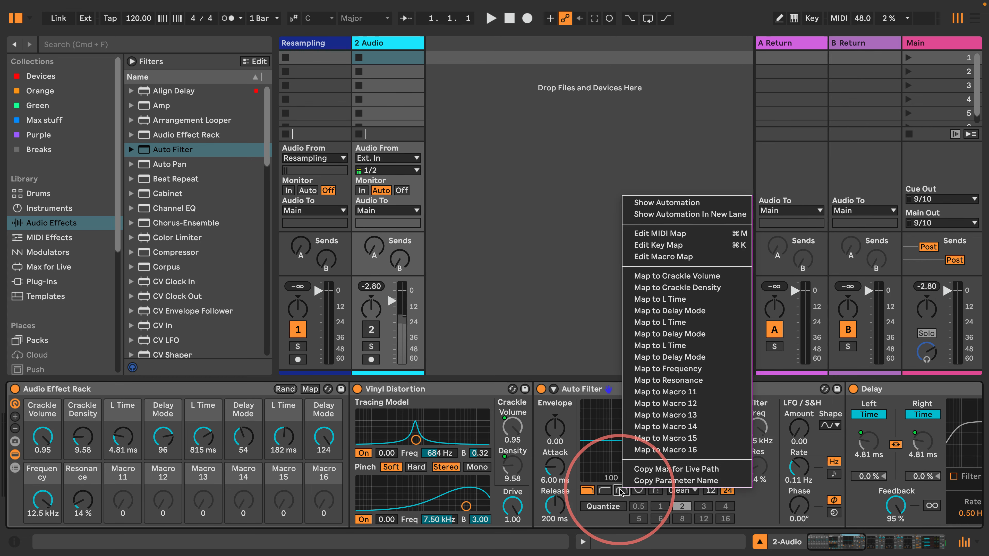
click(667, 392)
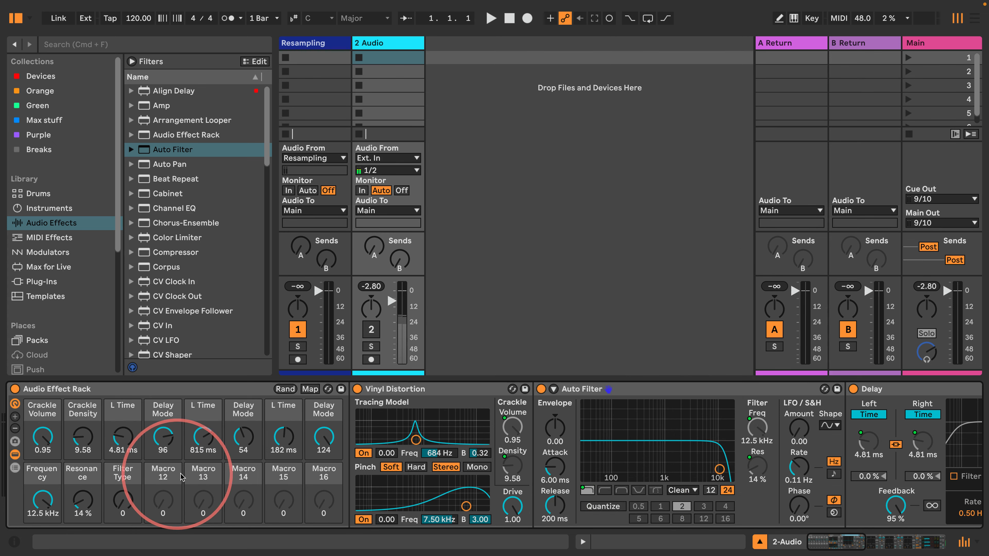
Move the Auto Filter behind the first Delay, so that it sits before the second Delay
scroll(506, 472, right, 15)
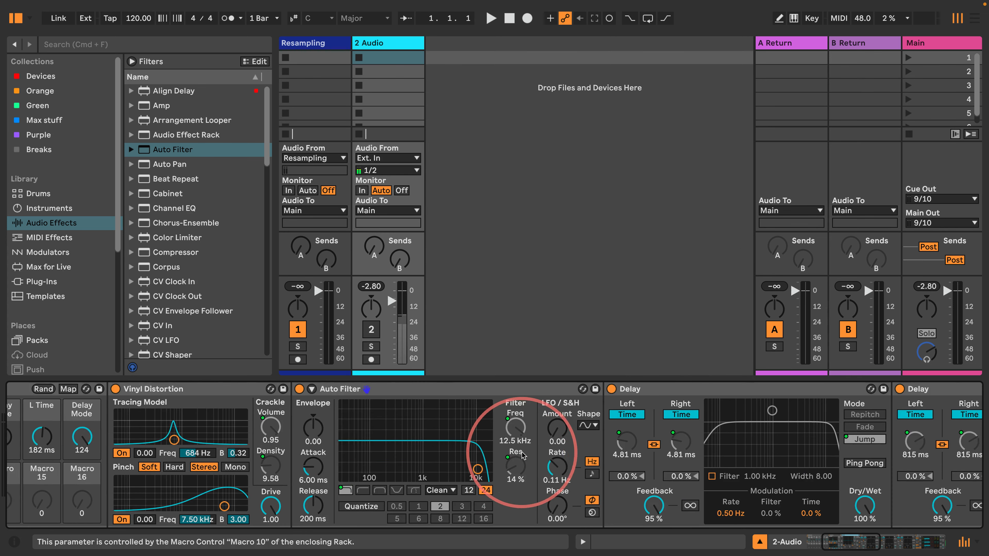
scroll(604, 429, right, 5)
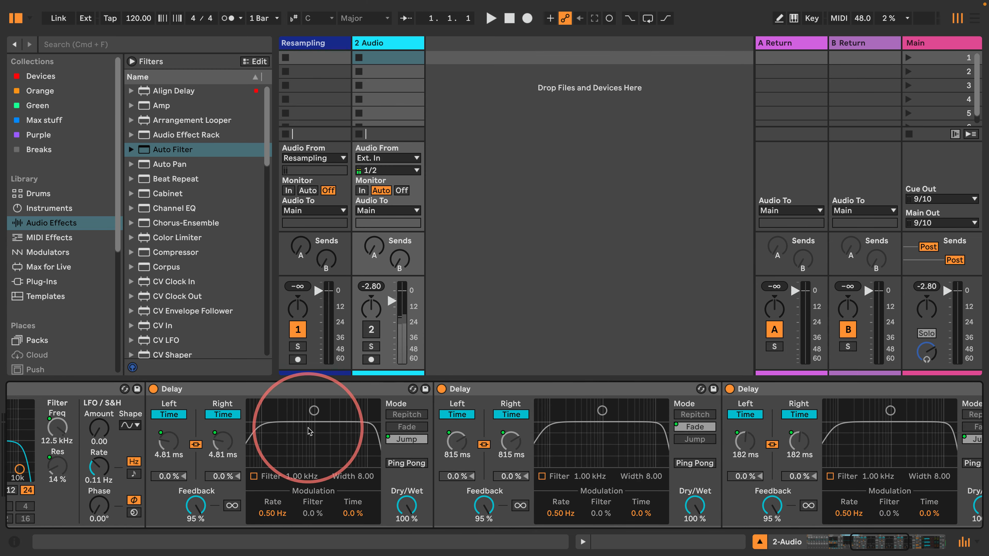
drag(47, 389, 411, 362)
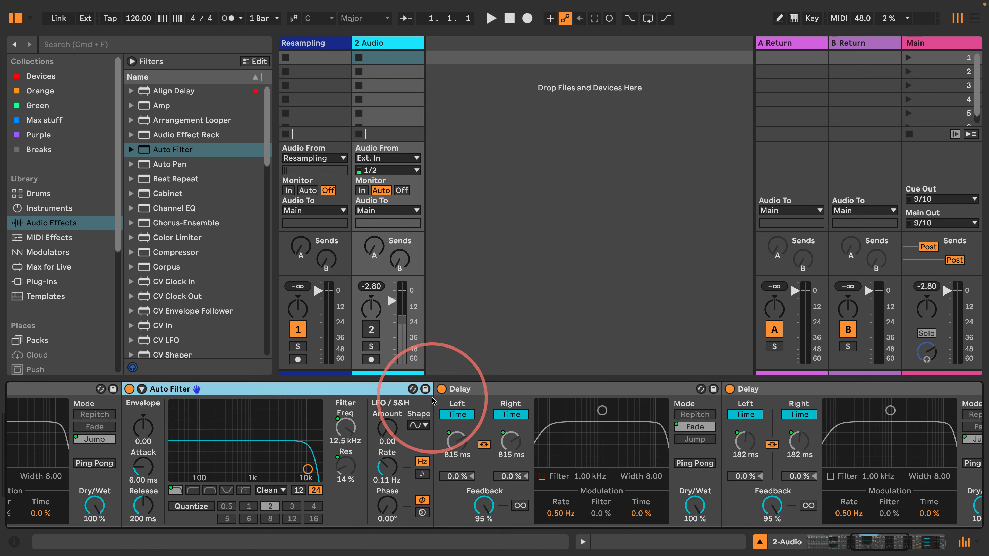
Insert another Auto Filter between the second and third Delays
scroll(394, 408, left, 5)
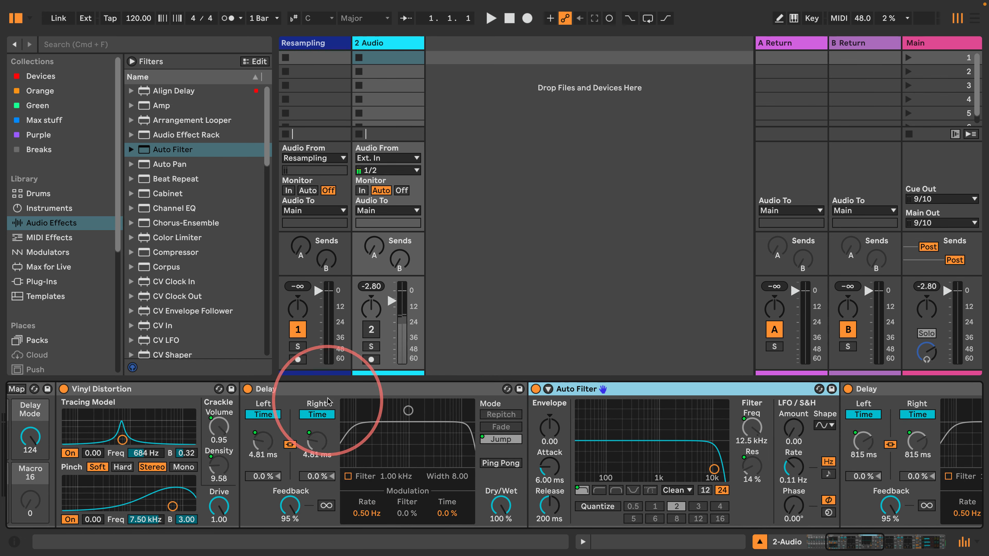
click(327, 388)
click(611, 389)
click(733, 389)
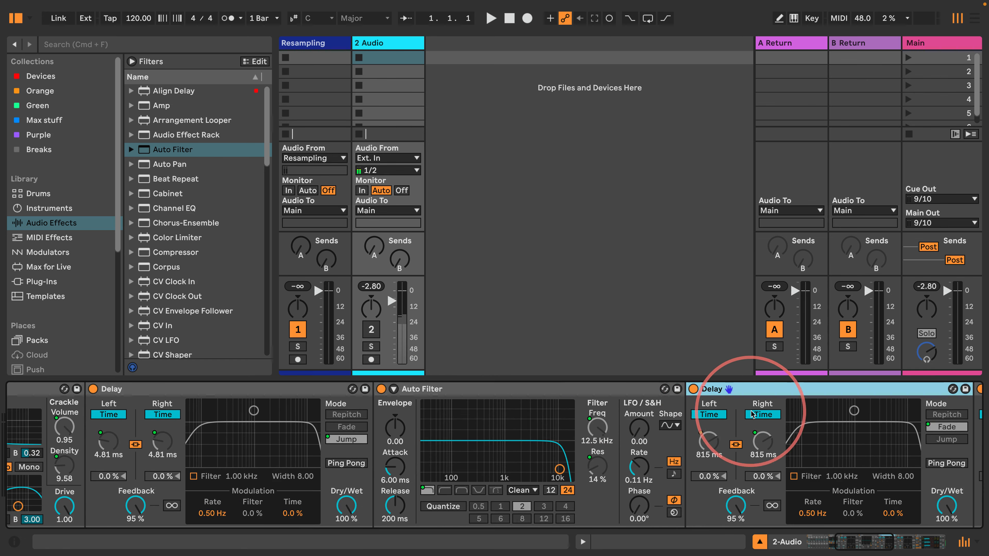
drag(128, 150, 686, 429)
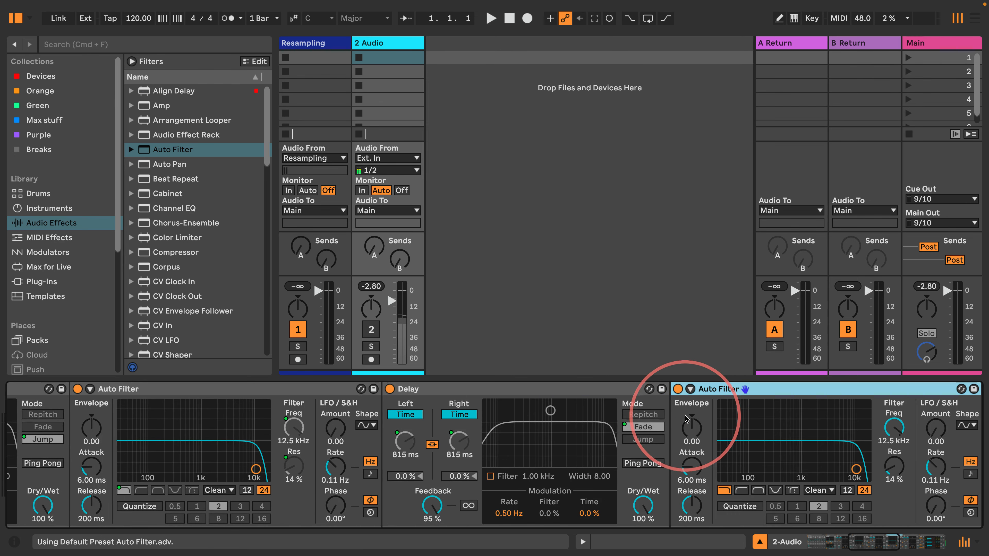
Map the second Auto Filter's frequency to Macro 12, resonance to Macro 13 and filter type to Macro 14
right_click(723, 431)
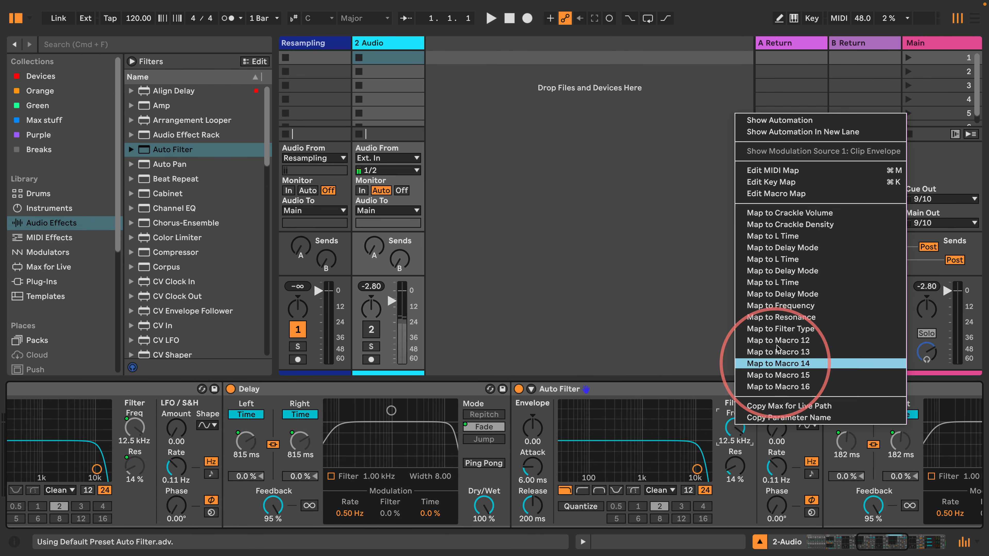
click(749, 339)
right_click(728, 467)
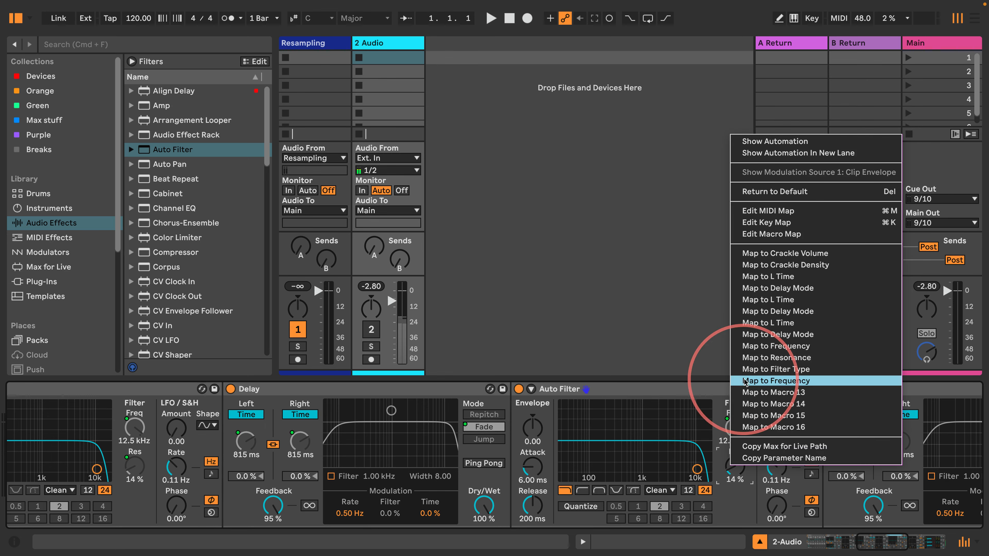
click(755, 393)
right_click(594, 490)
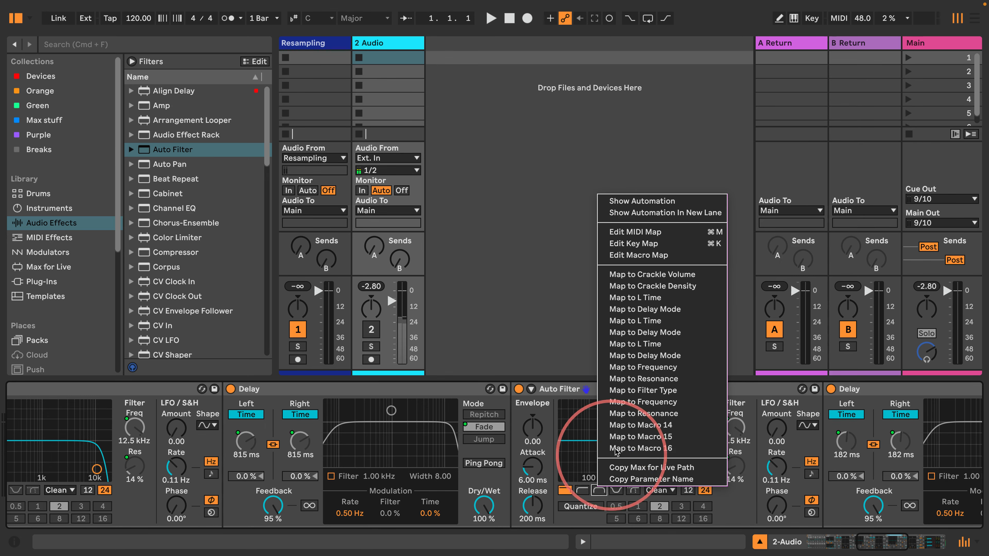
click(650, 439)
Reactivate the 2 Audio track and randomize the Audio Effect Rack's macros
scroll(480, 442, left, 20)
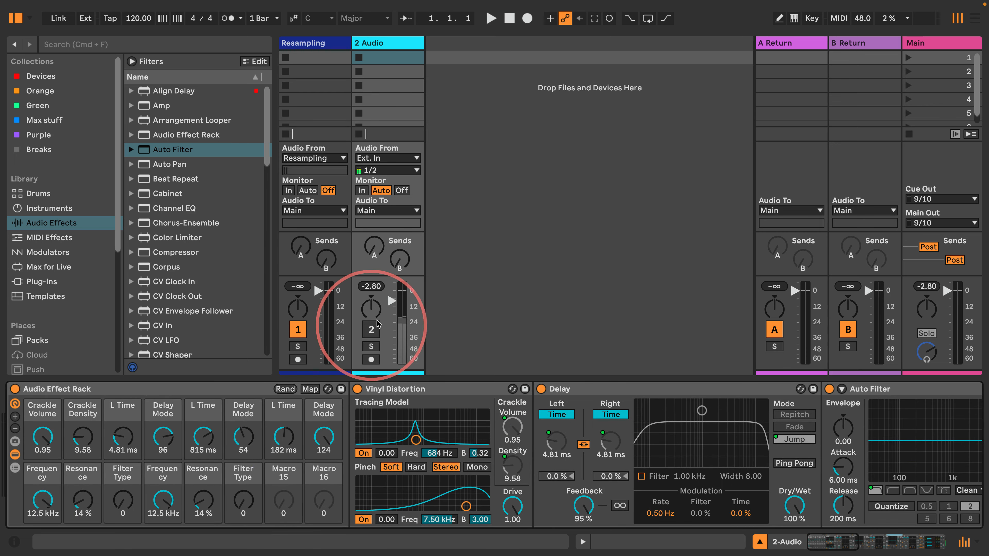
click(371, 331)
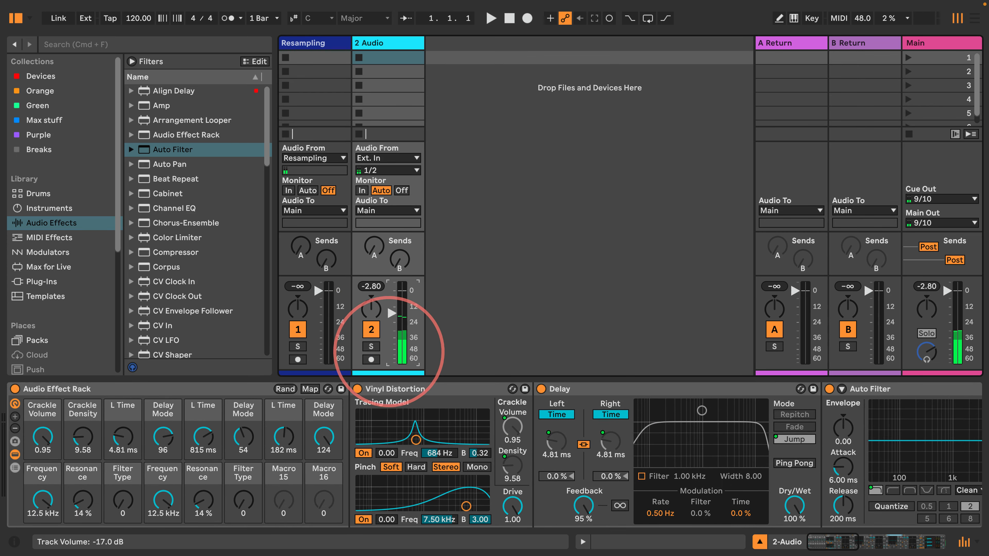
click(285, 389)
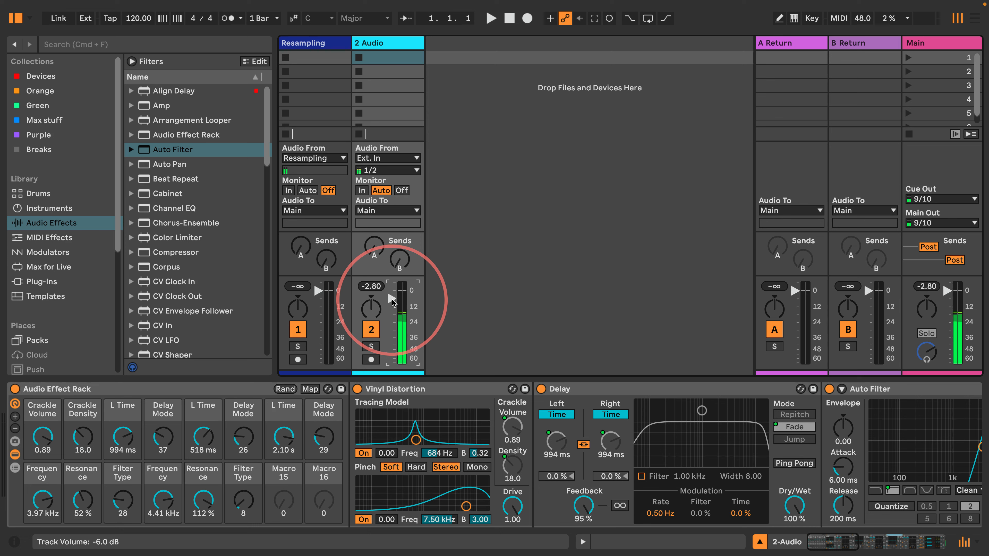
Toggle the 2 Audio track off and on, randomize the rack's macros again and raise the track volume to 0 dB
click(371, 329)
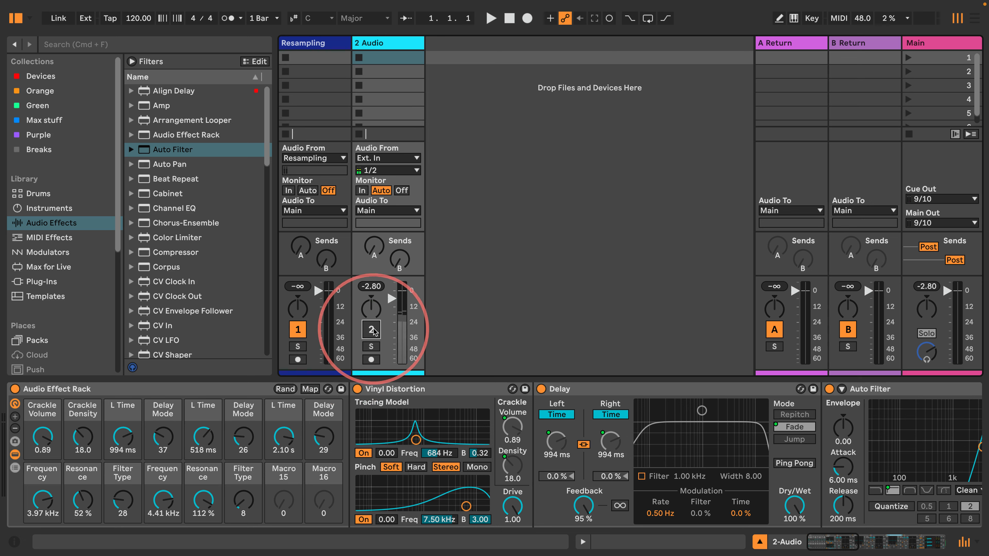
click(372, 330)
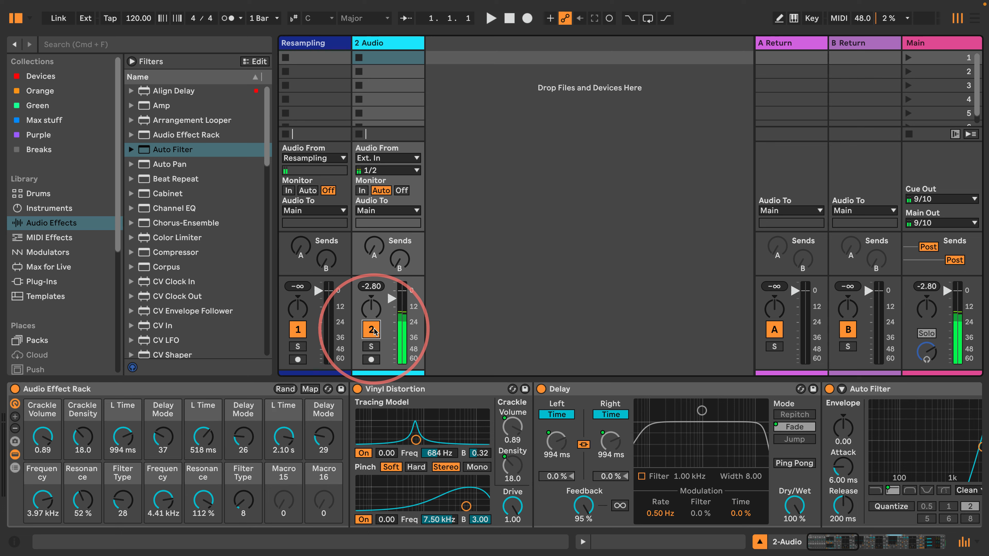
click(285, 389)
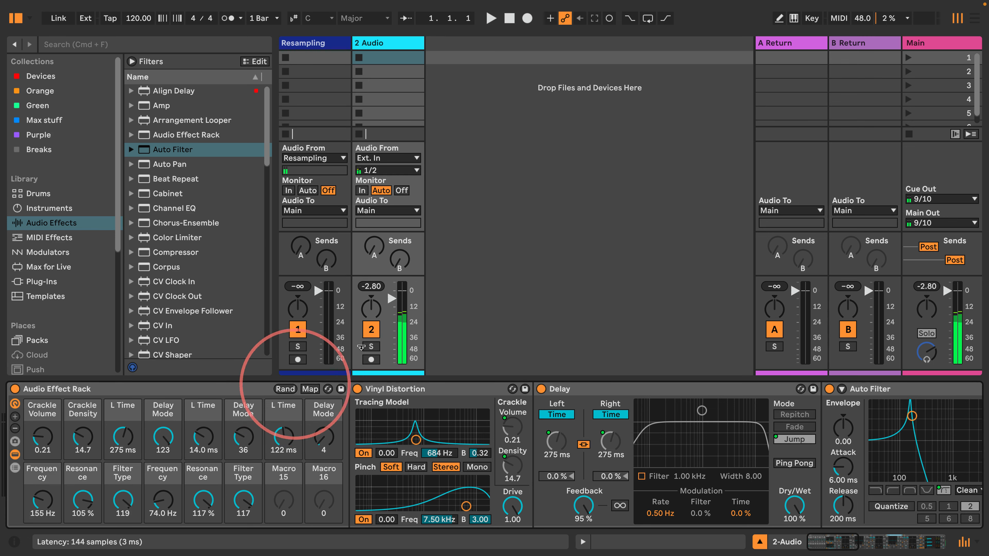
click(390, 297)
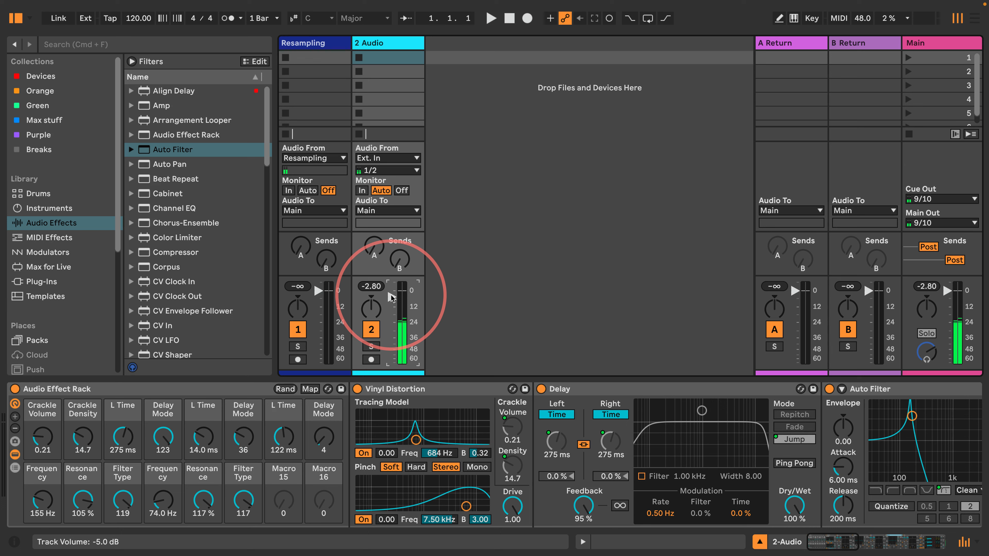
drag(391, 298, 391, 290)
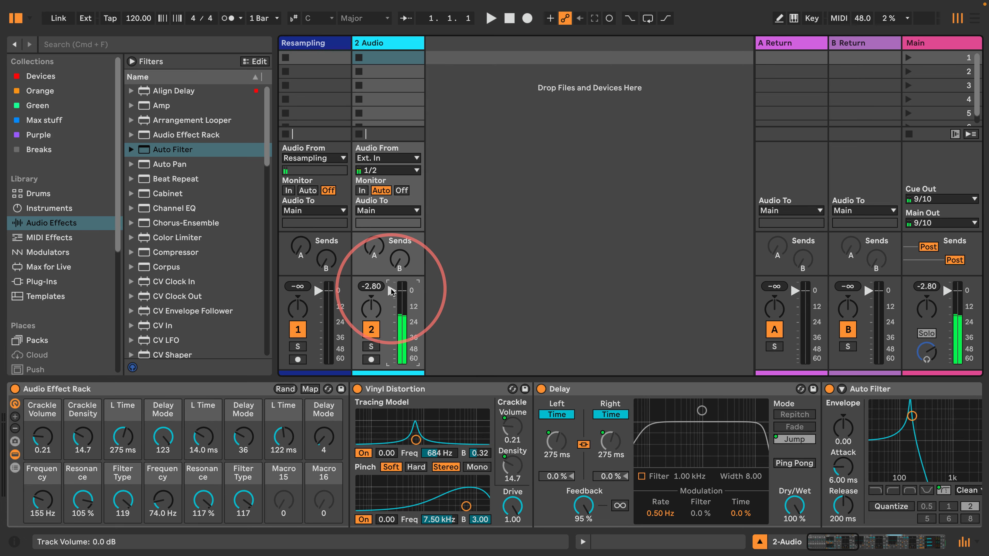
Review the device chain through to OTT, and randomize the rack's macros seven times to audition different noise textures
click(850, 540)
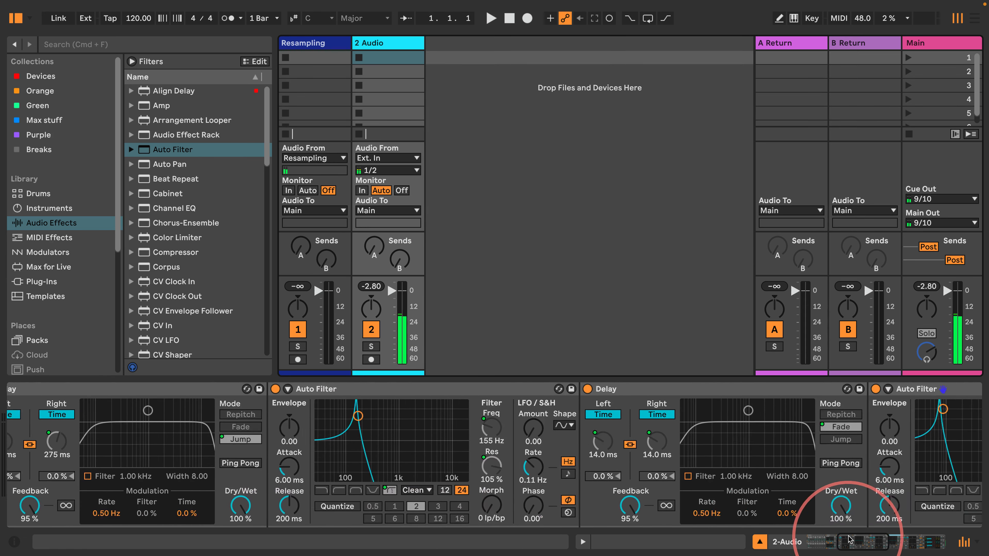
drag(850, 540, 906, 537)
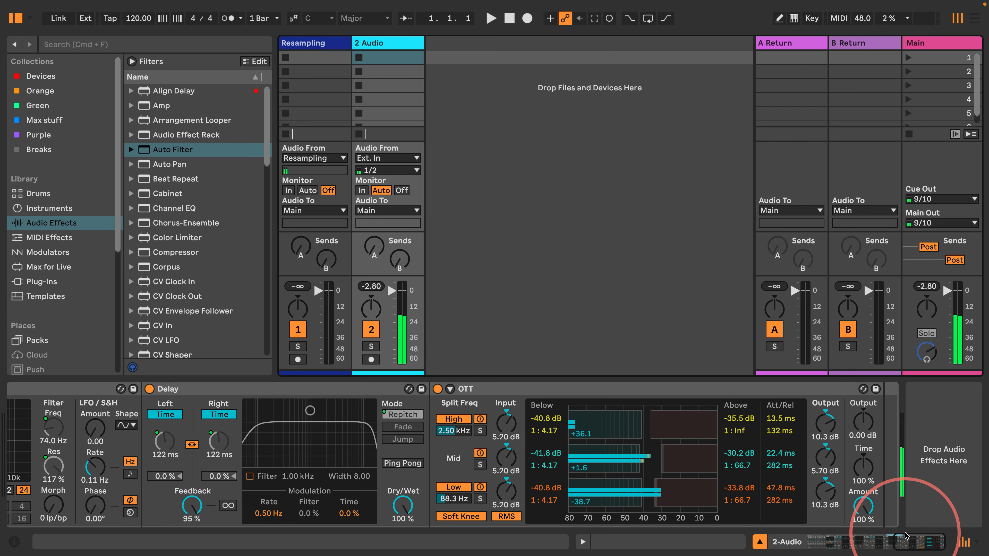
drag(906, 536, 305, 457)
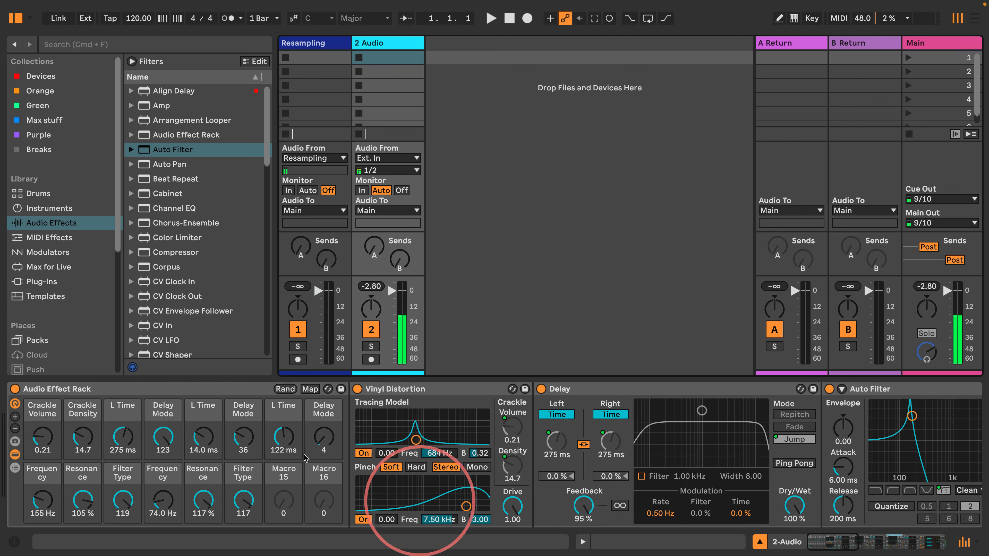
click(285, 389)
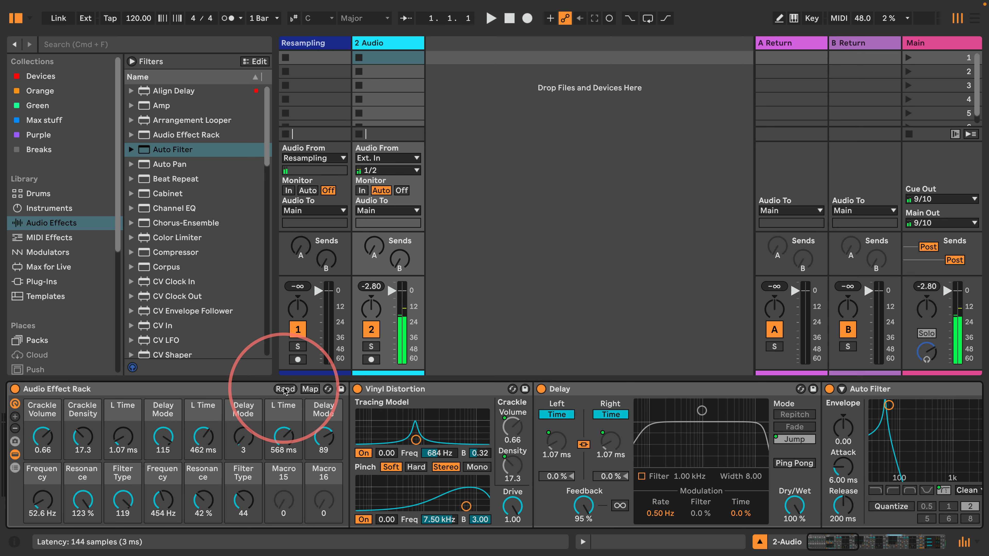
click(286, 389)
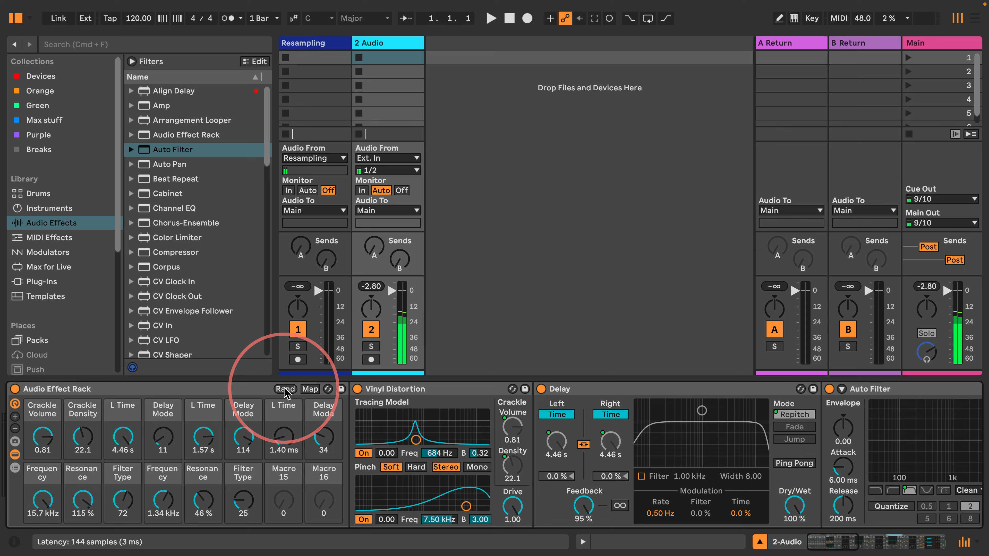
click(286, 389)
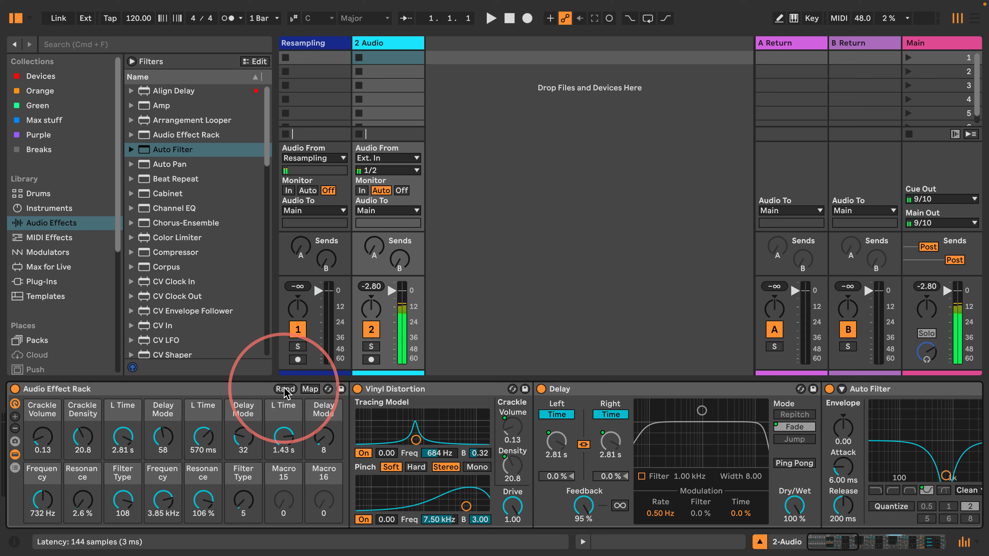
click(286, 389)
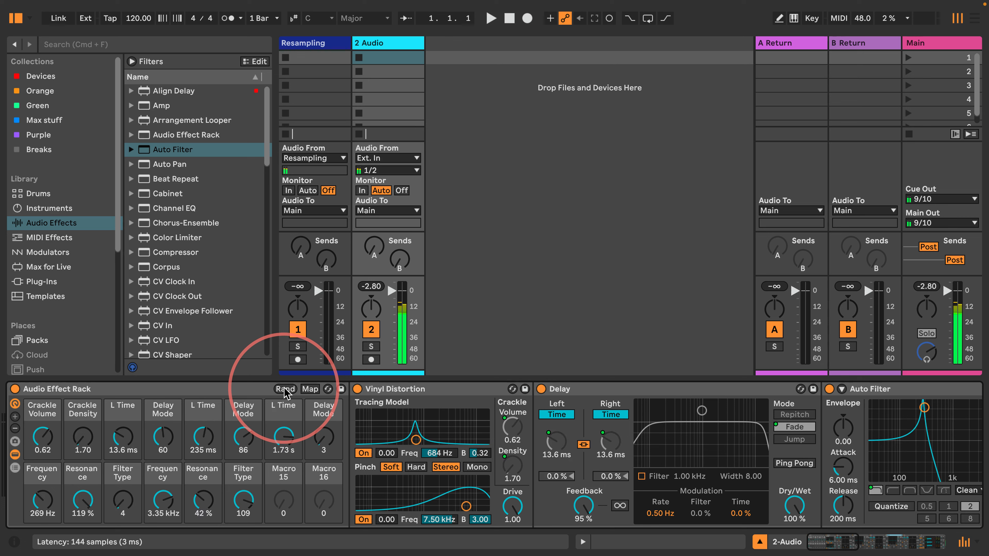
click(285, 389)
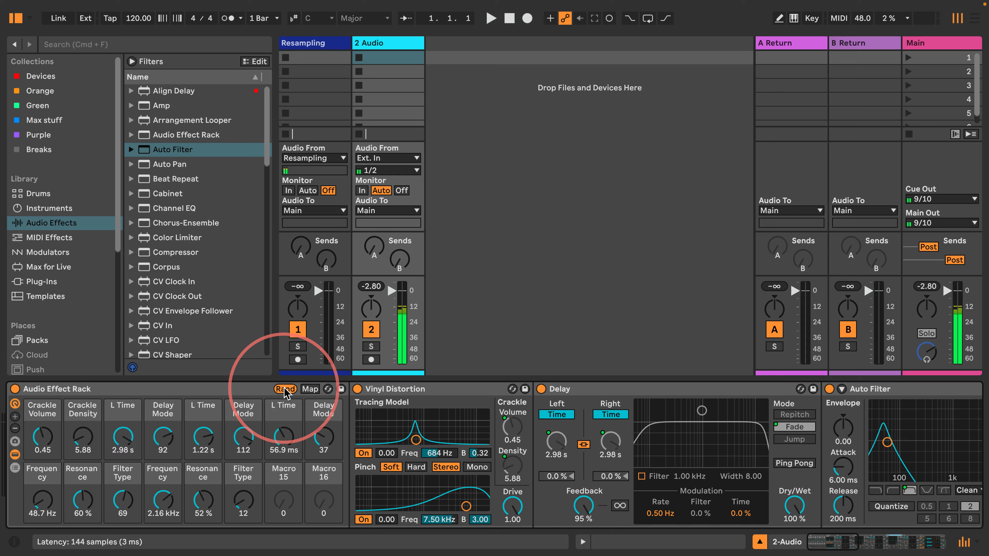
click(286, 389)
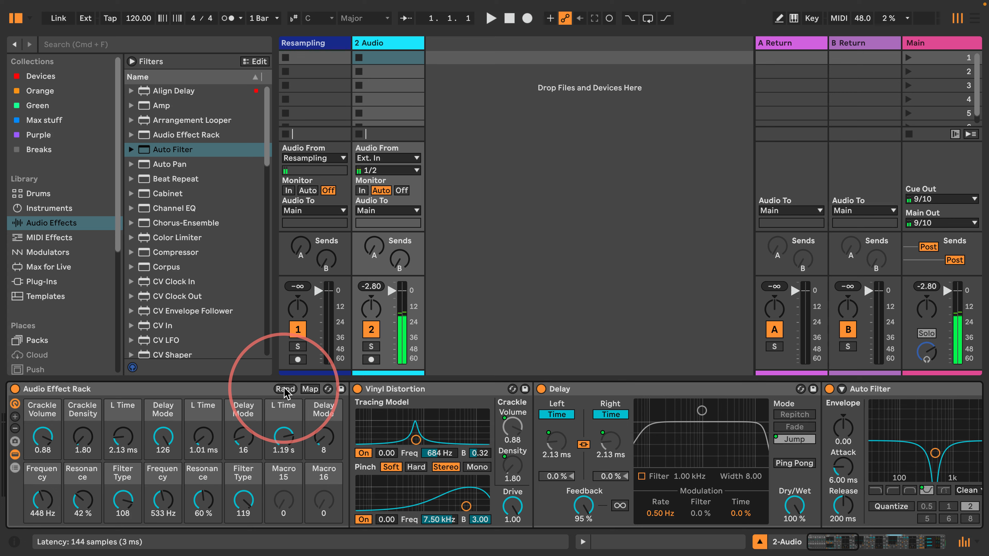
click(284, 389)
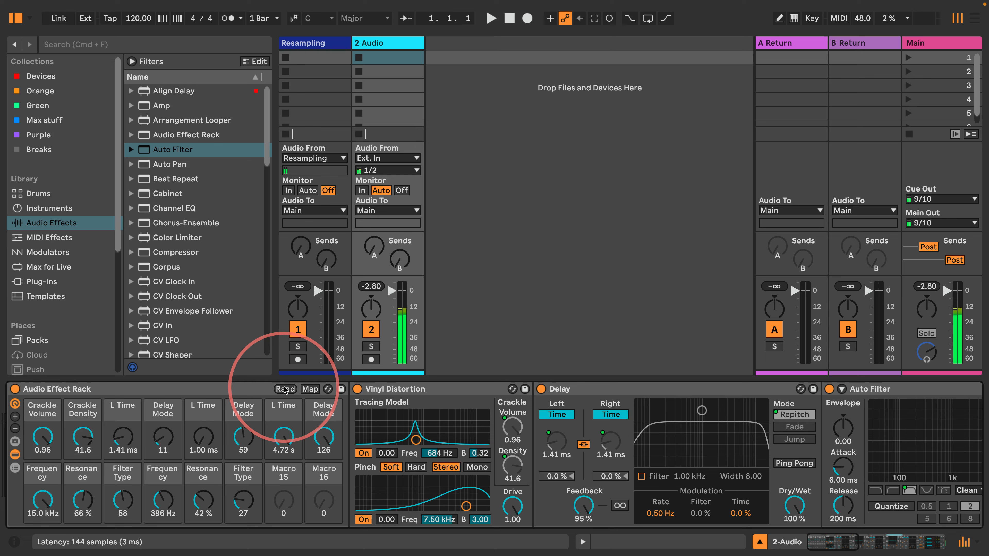
Show and hide the rack's Macro Variations, and switch the rack off and back on
click(14, 441)
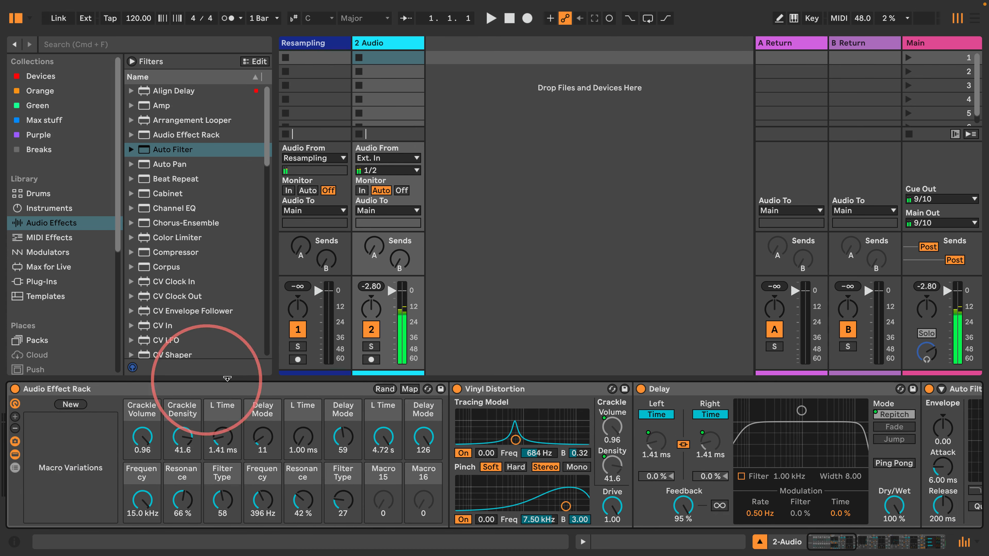
click(14, 441)
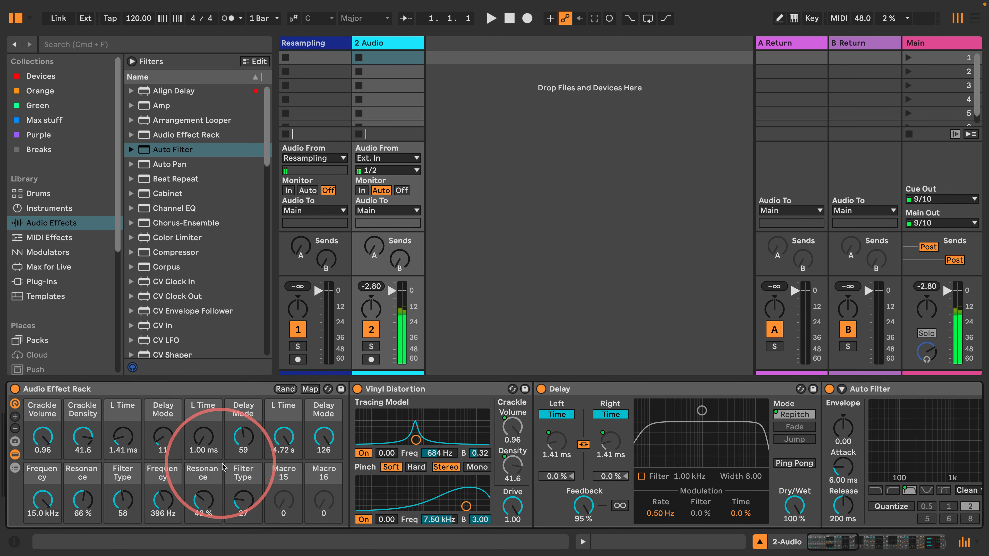
click(15, 389)
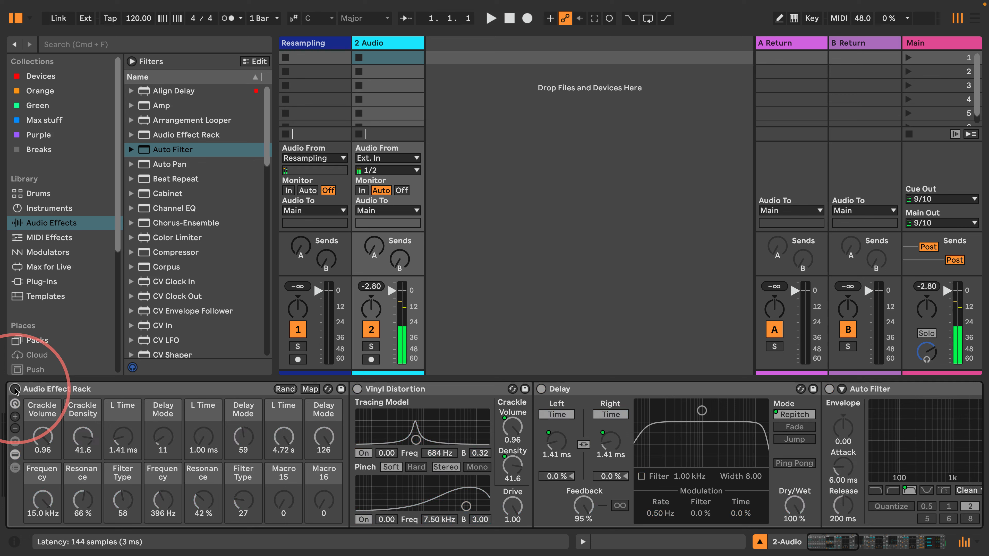
click(15, 389)
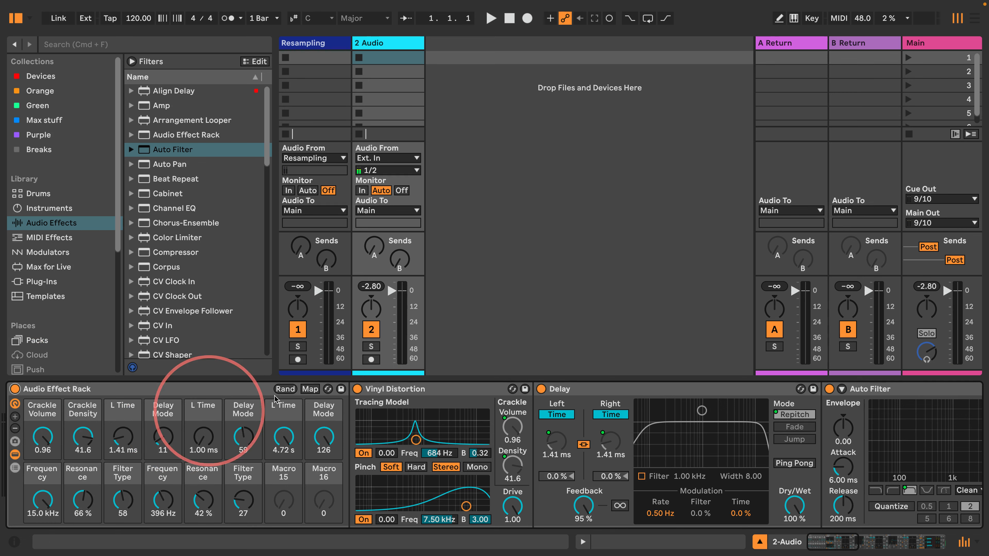
Randomize the rack's macros eight more times to audition further sounds, and mute the 2 Audio track
click(285, 389)
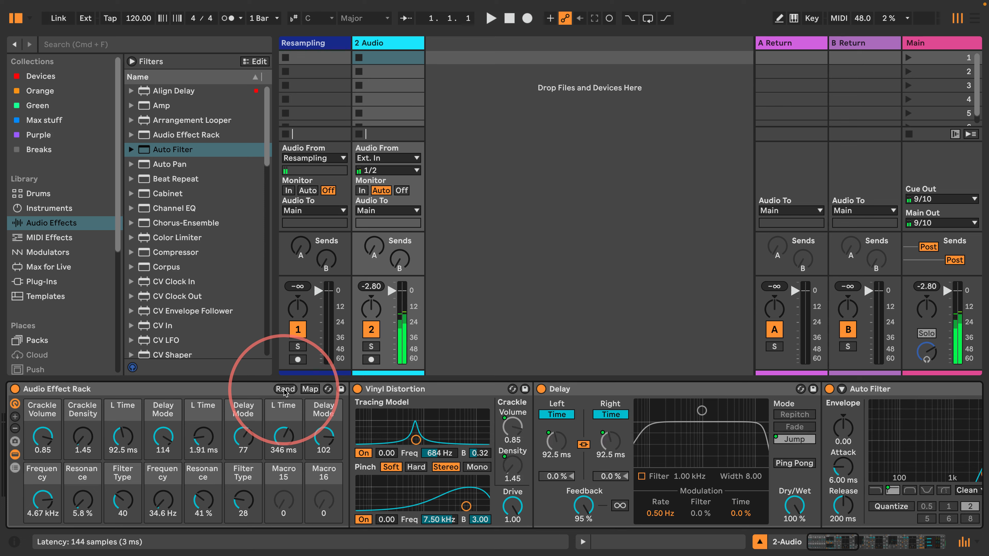
click(285, 390)
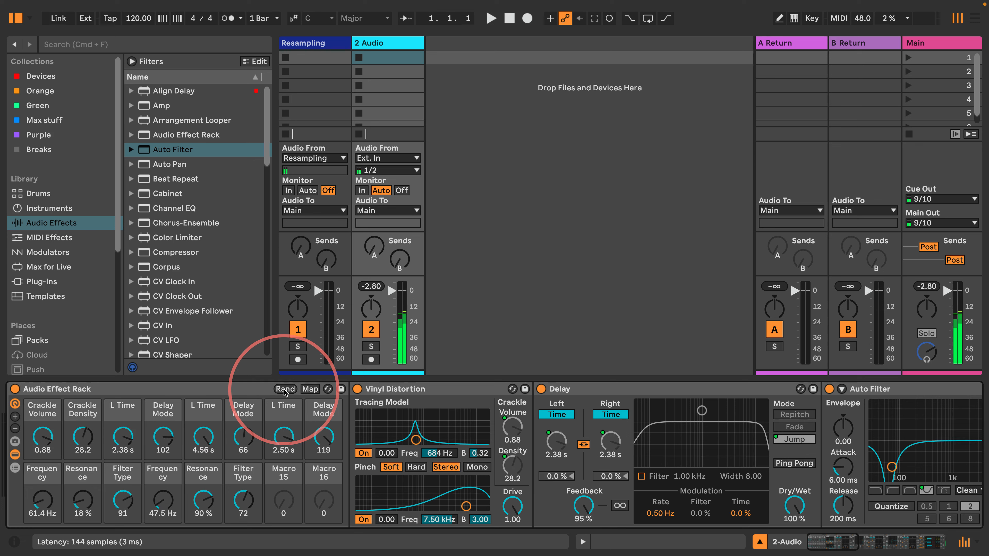
click(285, 389)
click(286, 390)
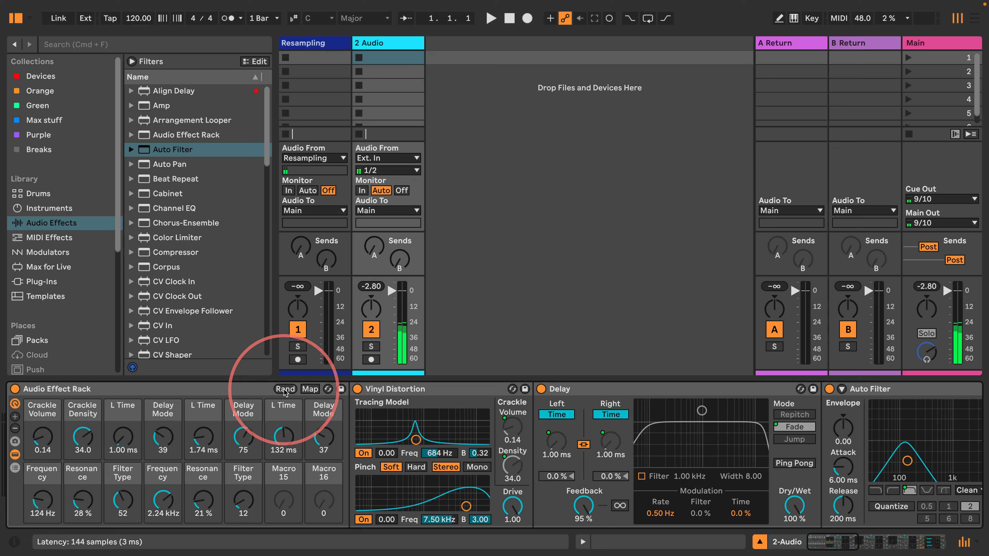
click(285, 389)
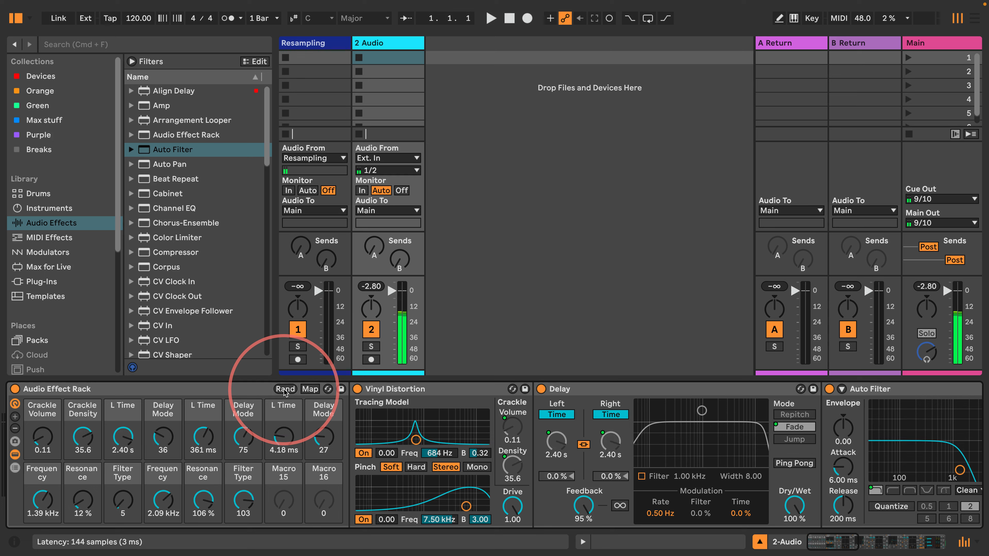
click(285, 389)
click(284, 389)
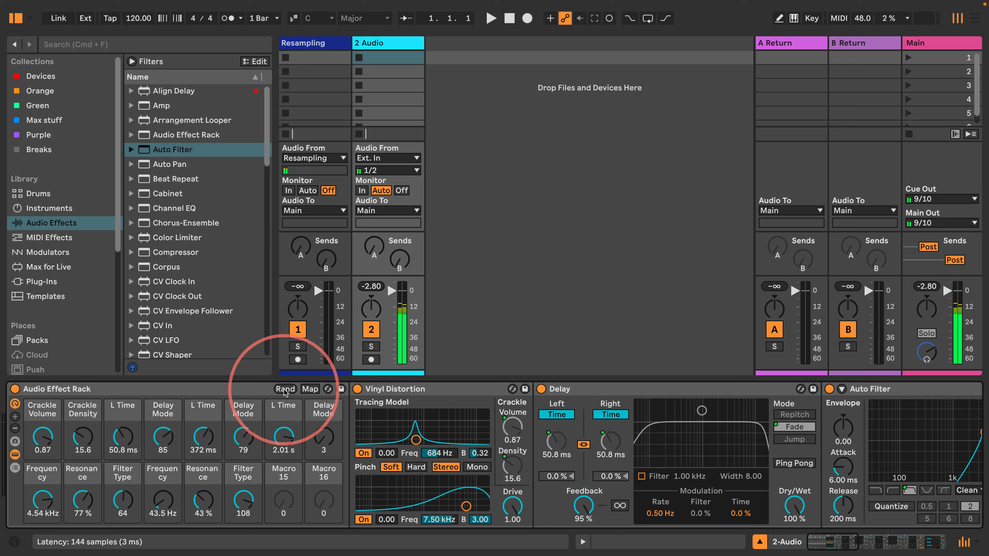
click(285, 389)
click(371, 329)
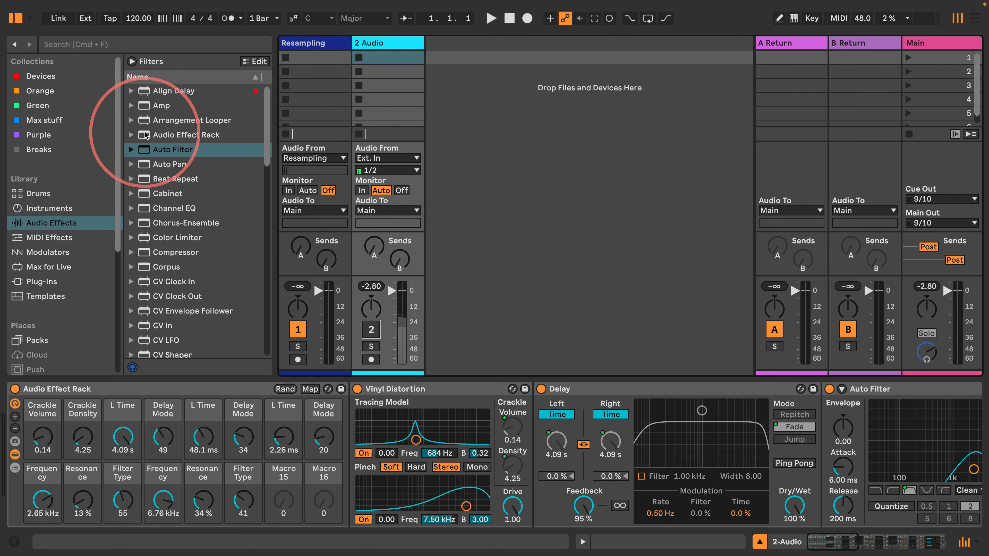
Create a new audio track with an empty Audio Effect Rack, and switch off the noise rack on the 2 Audio track
drag(155, 133, 504, 117)
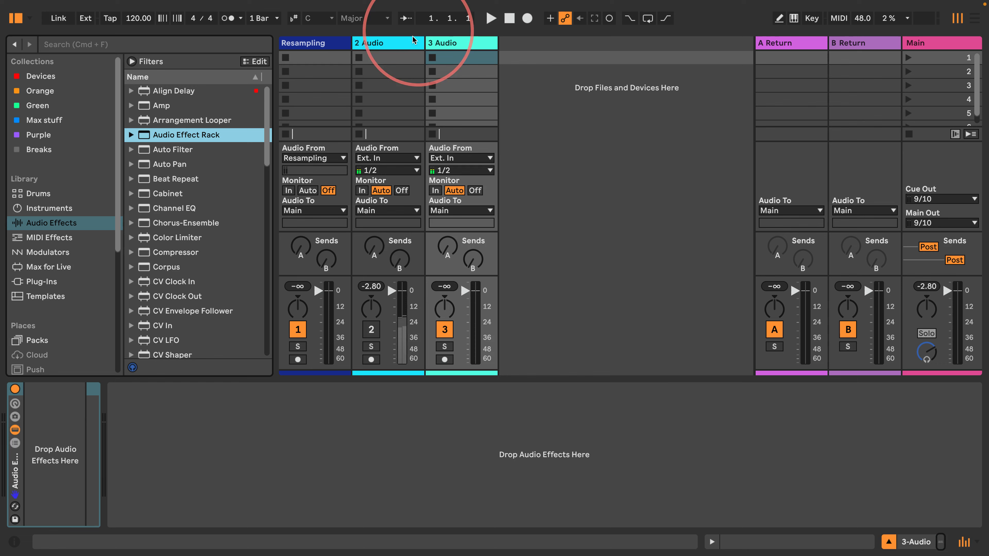
scroll(215, 452, left, 15)
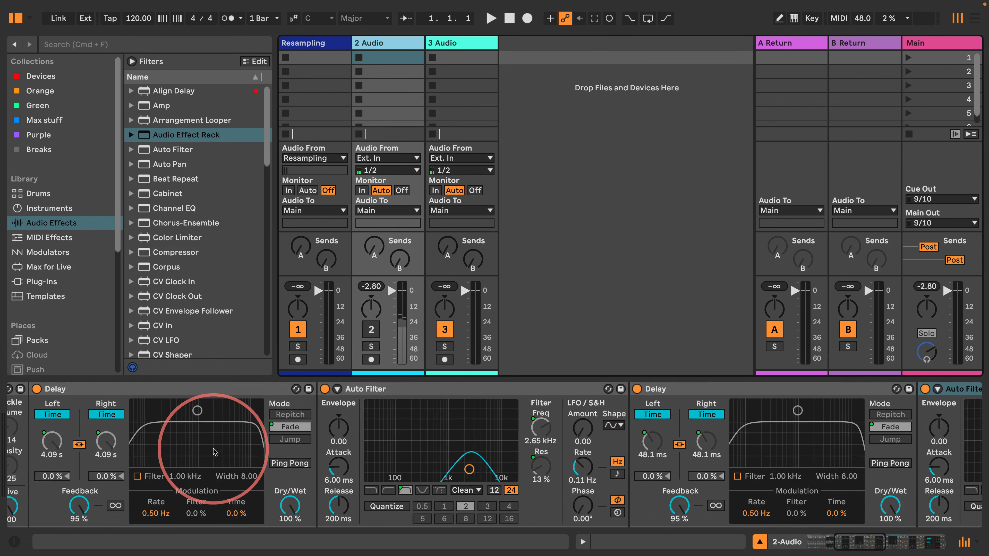
click(15, 389)
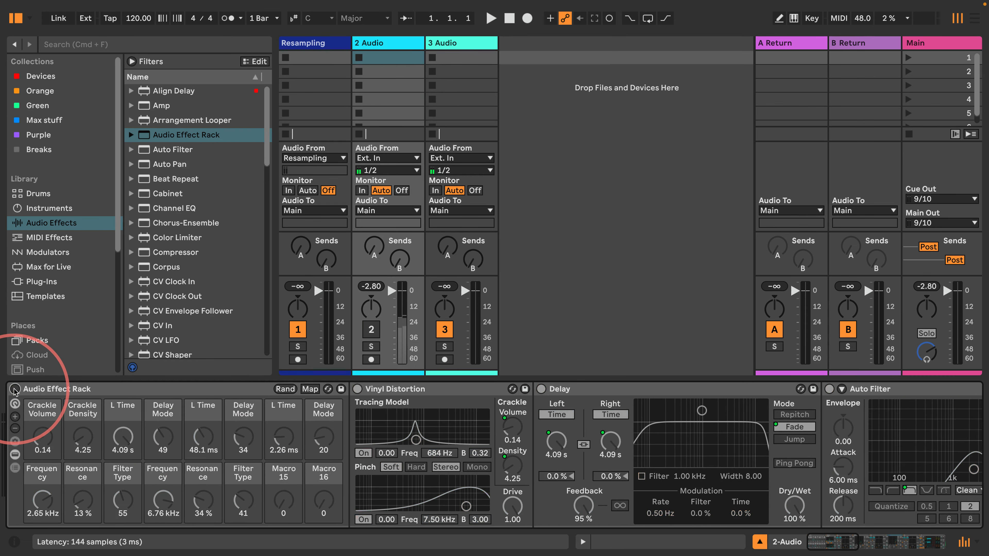
click(478, 36)
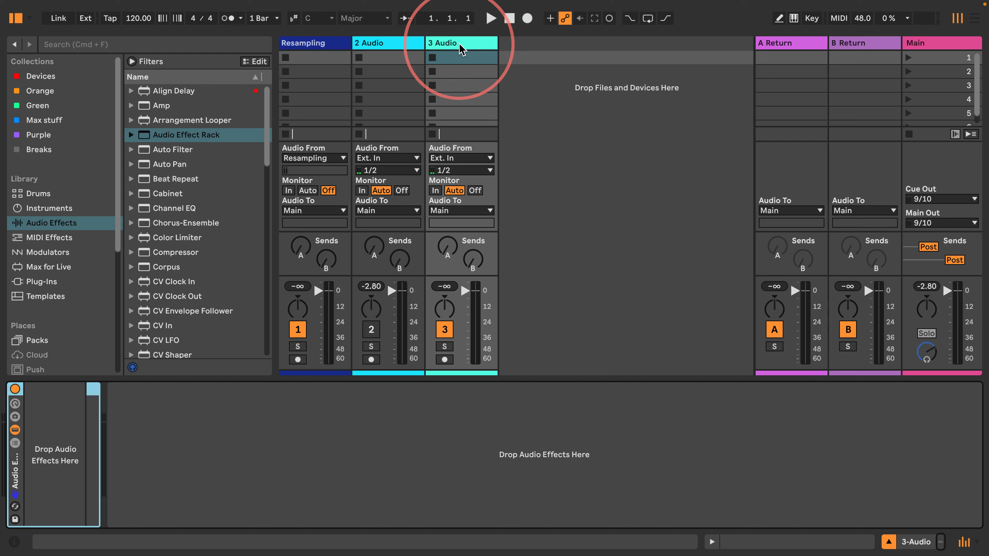
Show the new rack's macro controls and load Vinyl Distortion into the rack
click(16, 404)
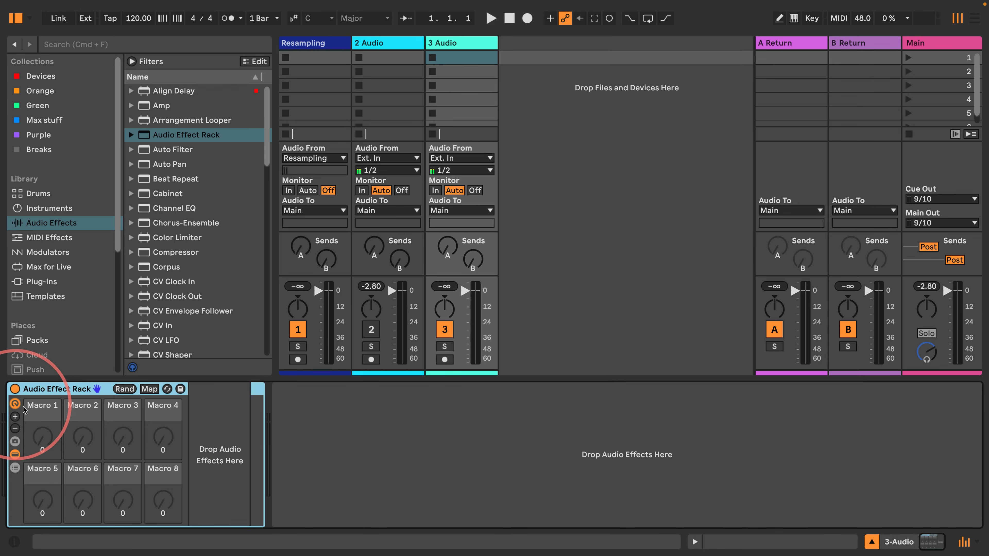
scroll(177, 234, down, 15)
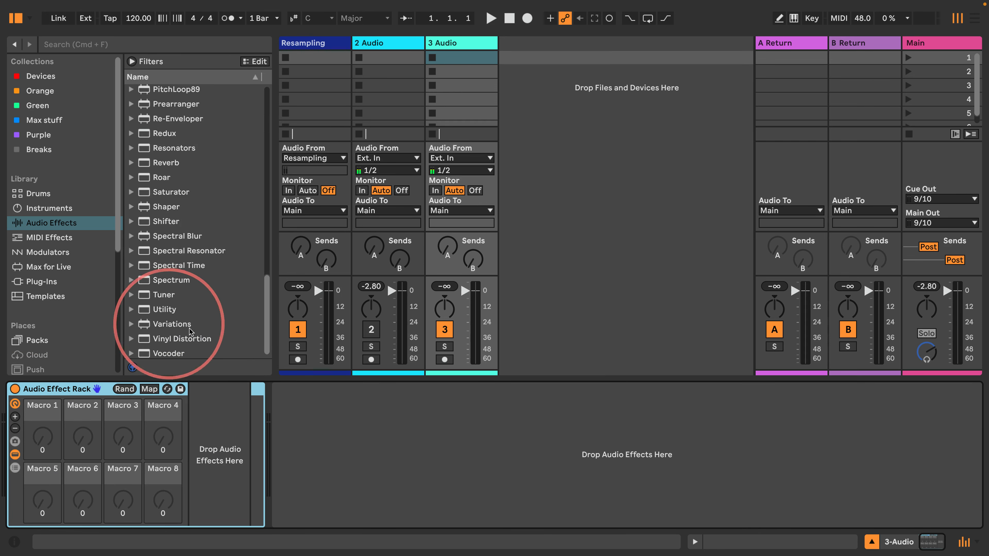
drag(179, 339, 220, 460)
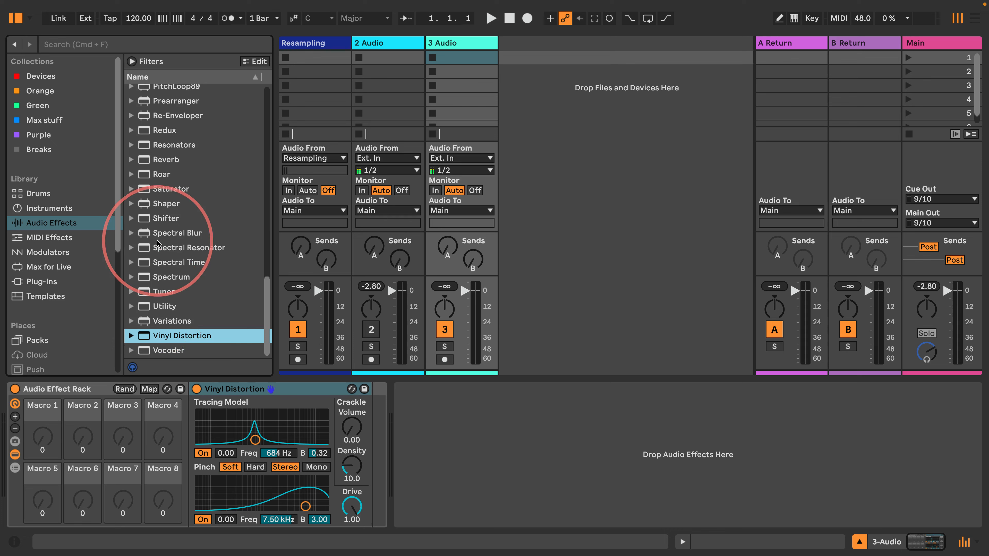
Add the Multiband Dynamics preset OTT to the rack after Vinyl Distortion
scroll(152, 234, up, 6)
click(148, 175)
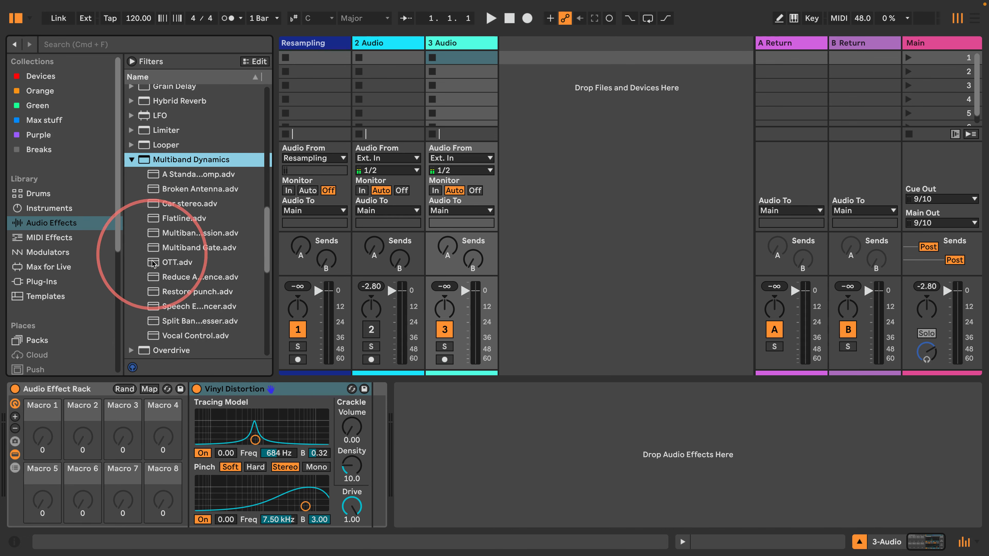
drag(153, 263, 323, 397)
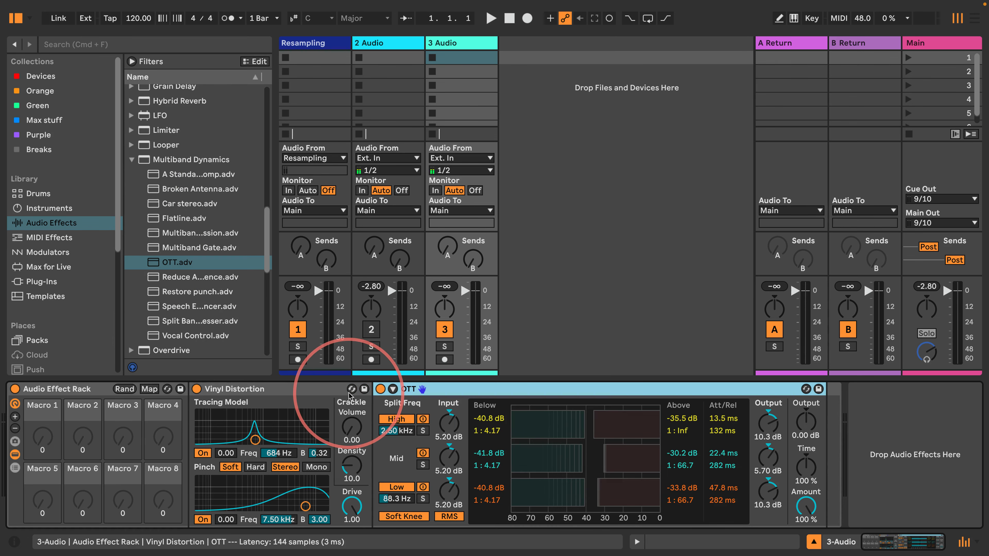
click(131, 160)
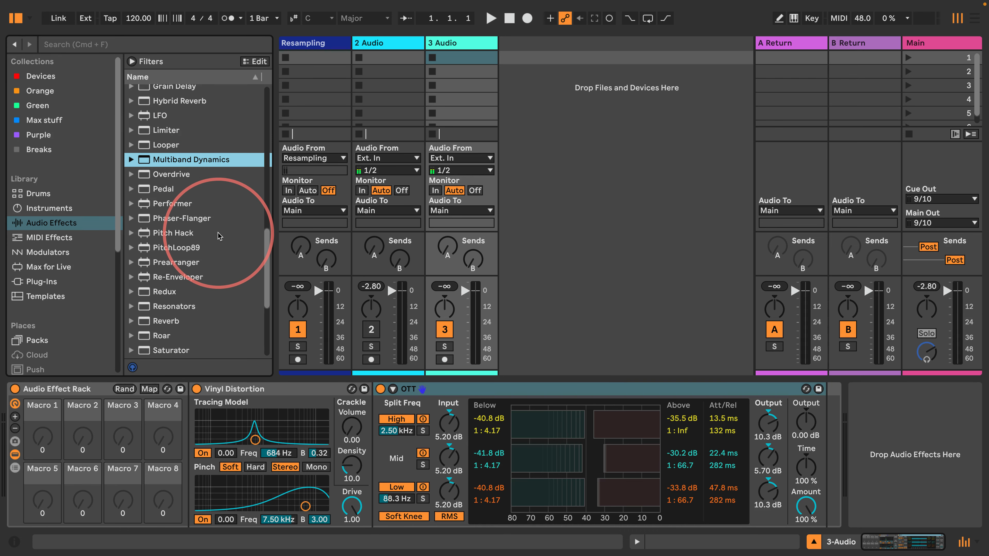
Insert a Shifter between Vinyl Distortion and OTT, enable its Delay in milliseconds, and set Feedback to 150 % and Window to 18.2 ms
scroll(220, 236, down, 5)
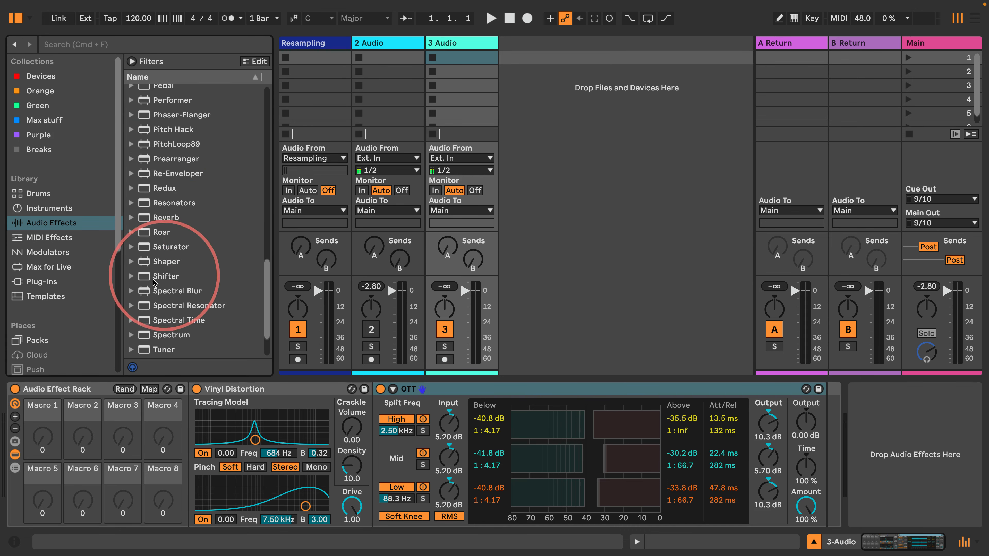
drag(146, 277, 375, 409)
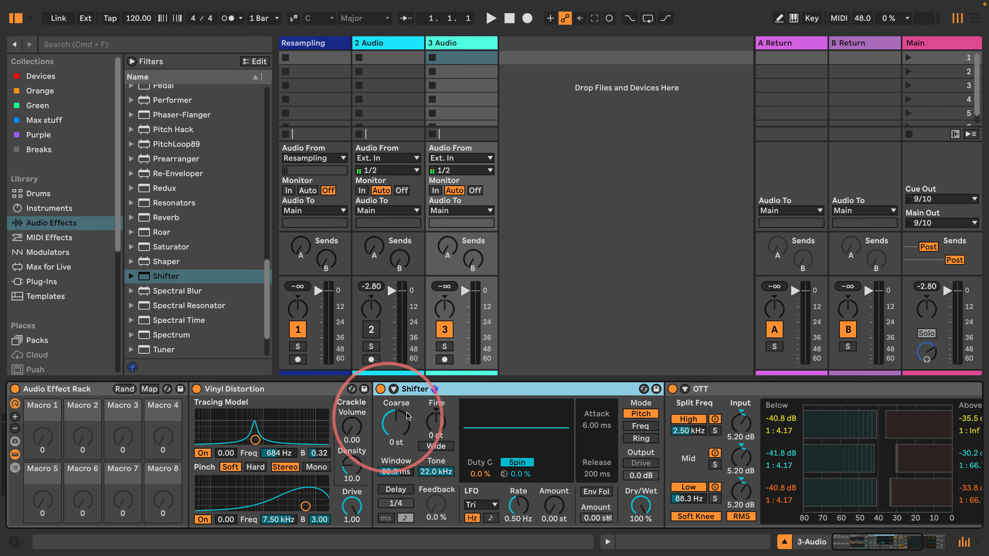
click(396, 490)
click(386, 518)
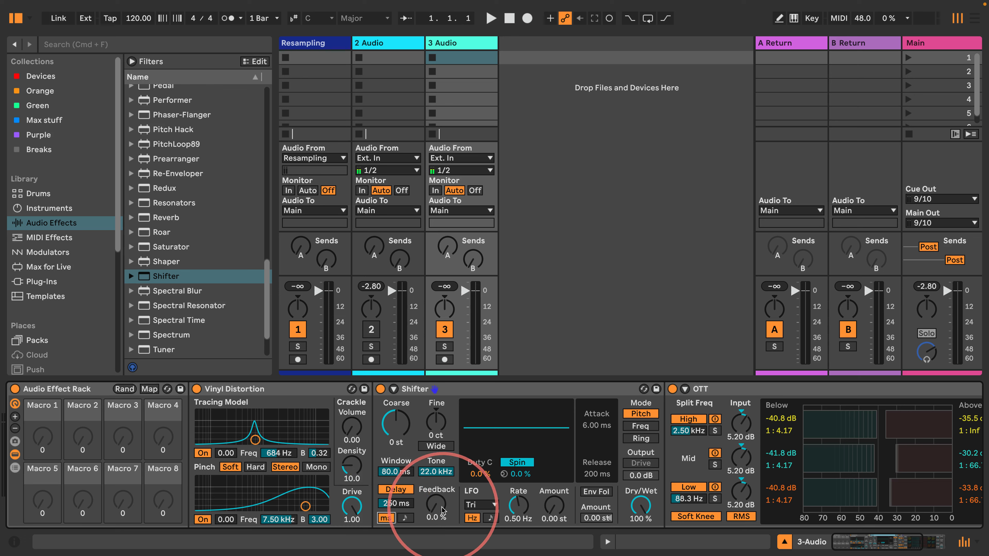
drag(436, 507, 436, 502)
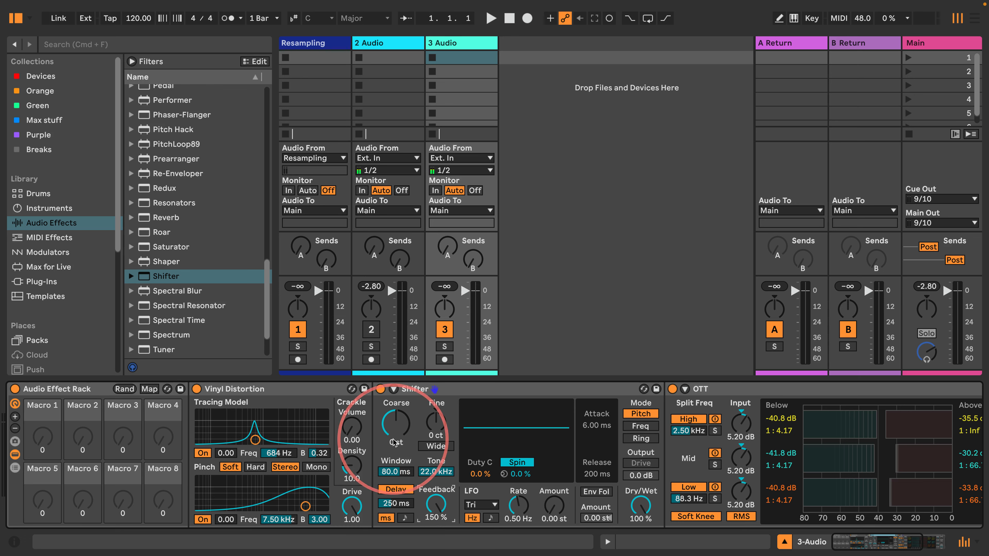
drag(399, 473, 399, 494)
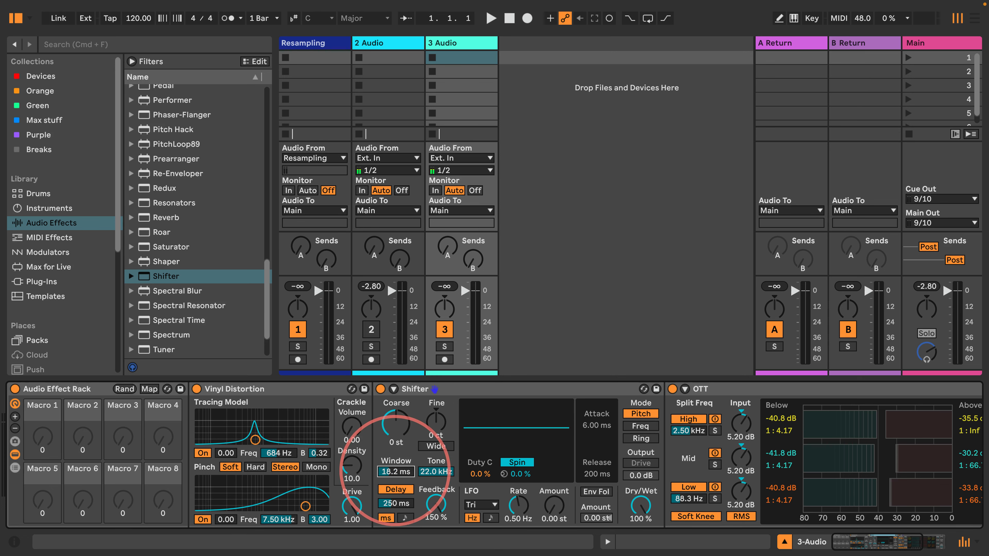
Duplicate the Shifter twice to get three identical Shifters in series before OTT
click(451, 390)
key(super+d)
key(super+d)
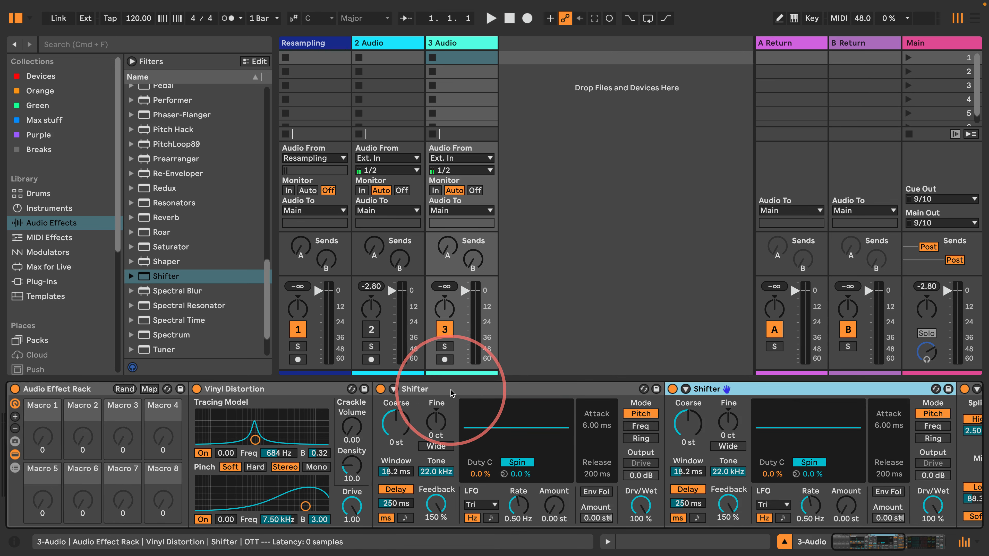
Map Vinyl Distortion's Crackle Volume to Macro 1 and its Crackle Density to Macro 2
scroll(358, 437, left, 3)
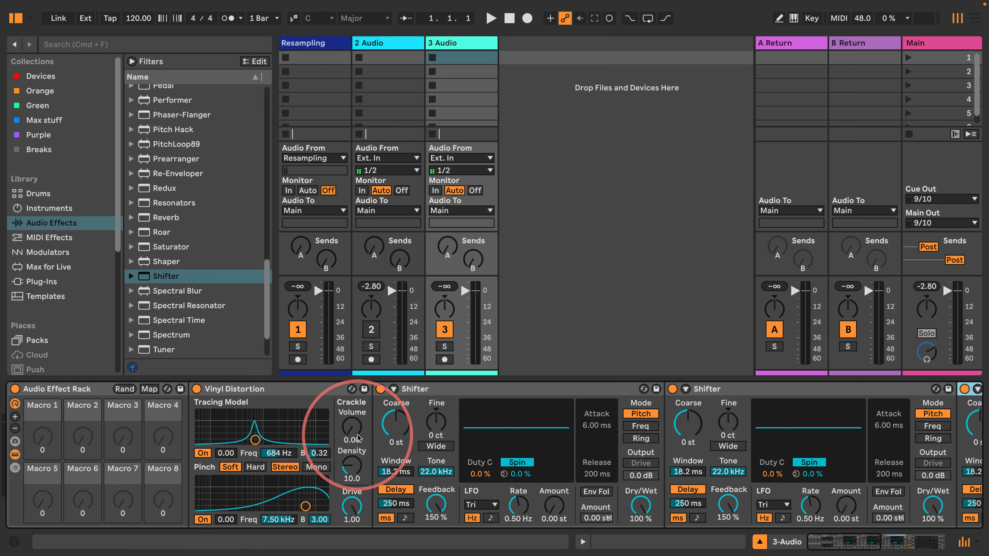
right_click(352, 427)
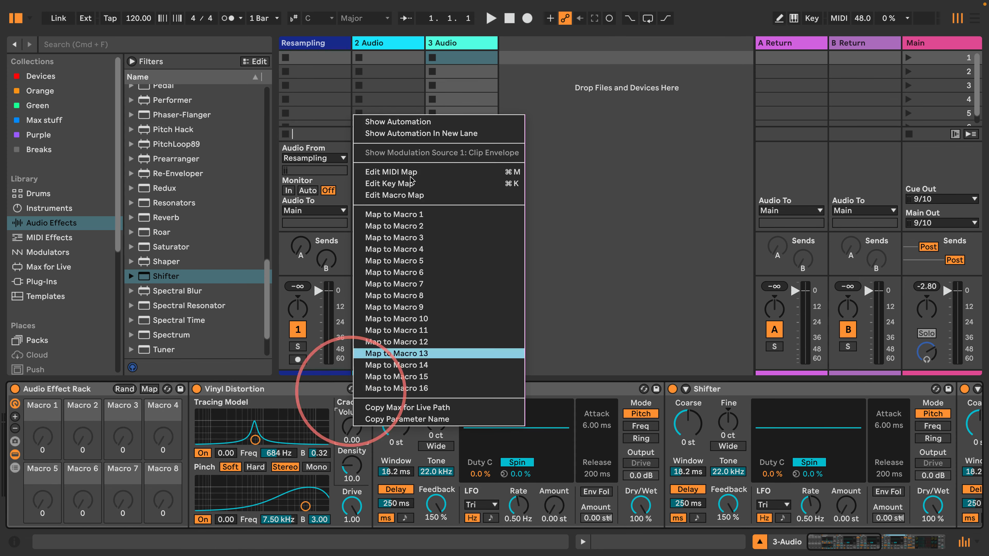
click(391, 215)
right_click(350, 466)
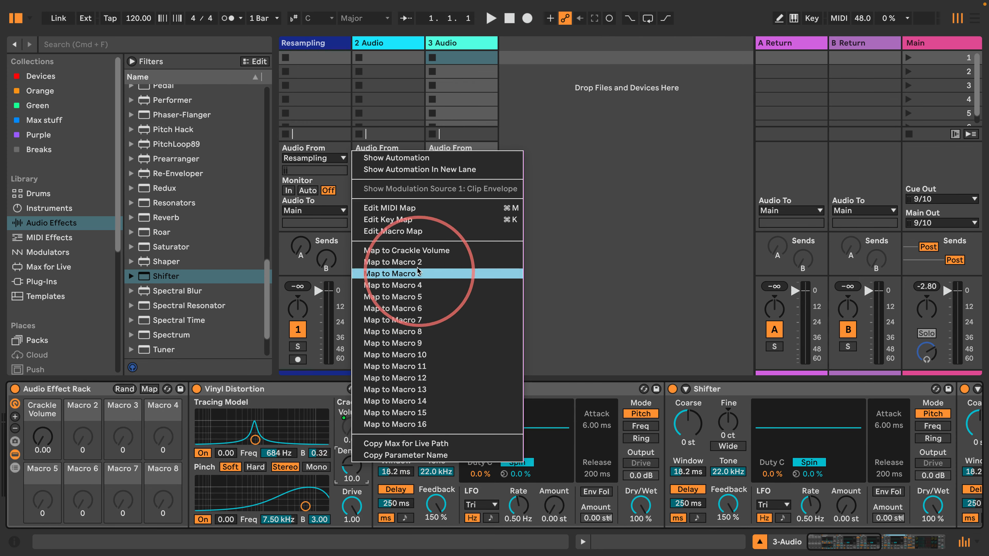
click(429, 270)
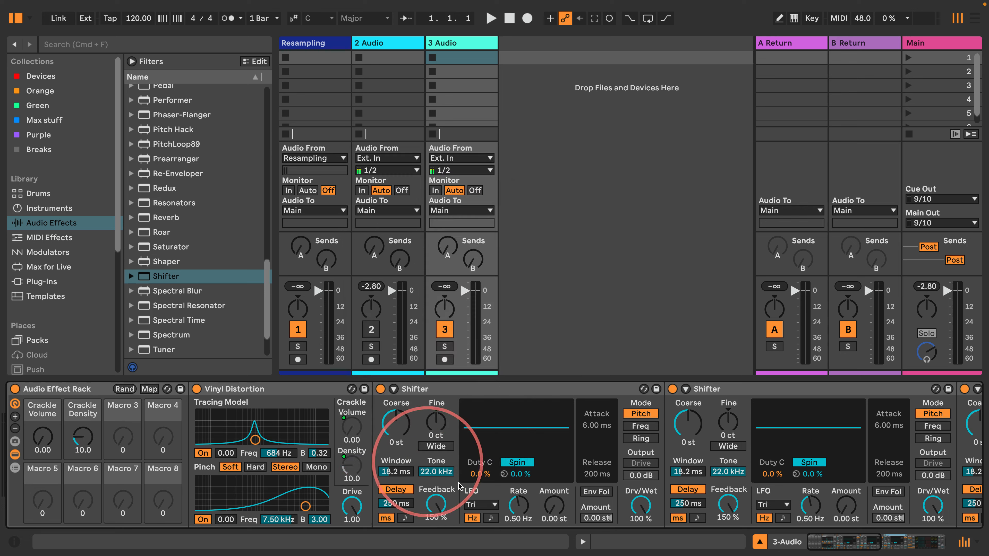
Map the first Shifter's Fine, Window and Delay Time to Macros 3, 4 and 5
right_click(436, 425)
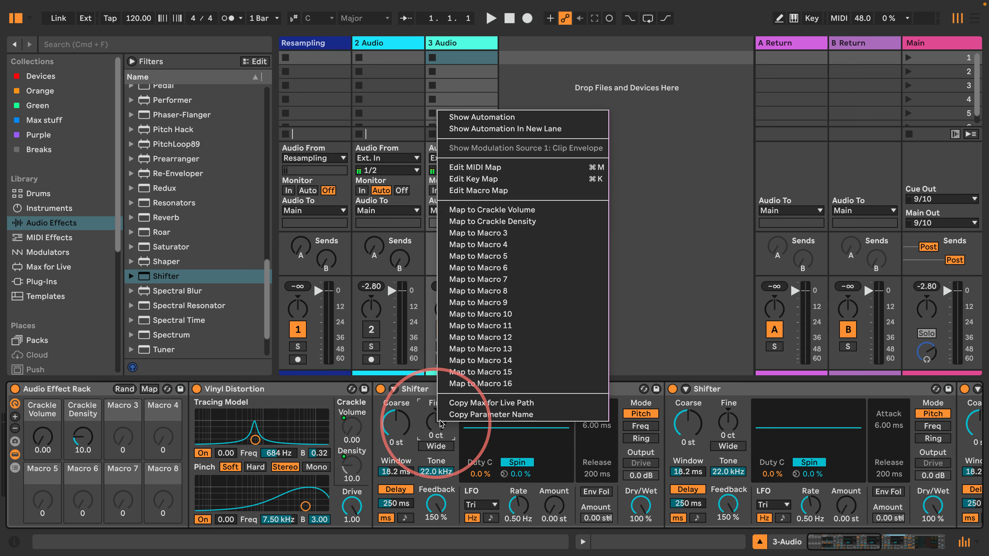
click(483, 230)
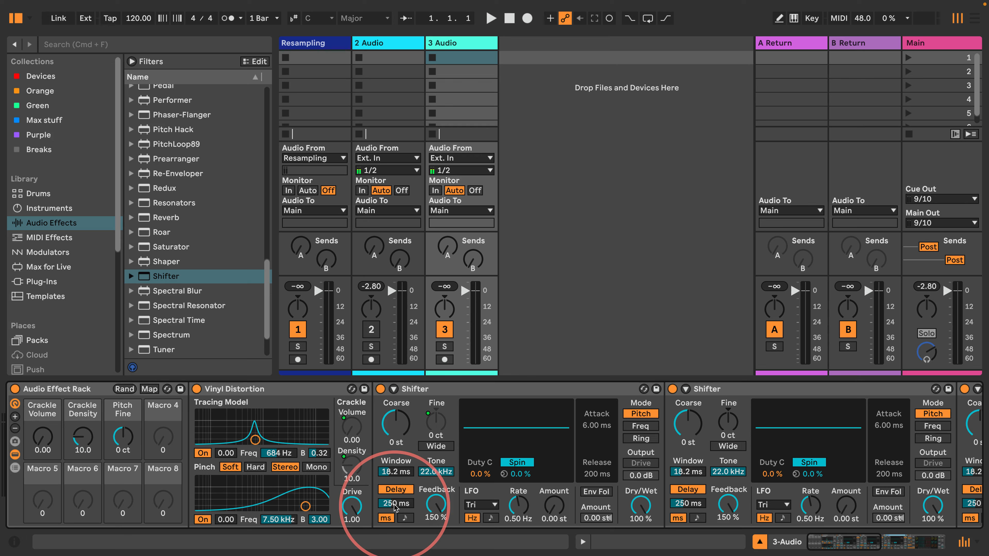
right_click(395, 473)
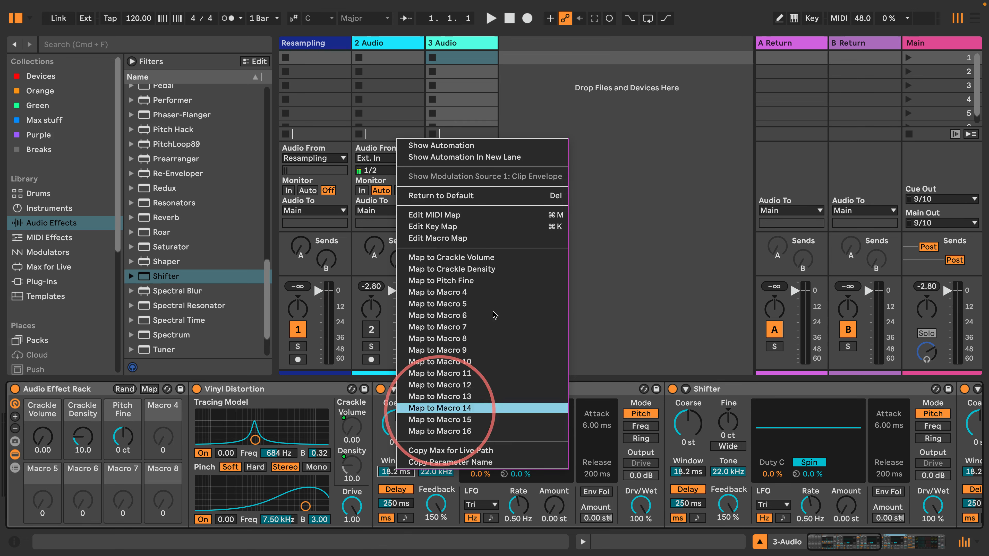
click(452, 290)
right_click(400, 503)
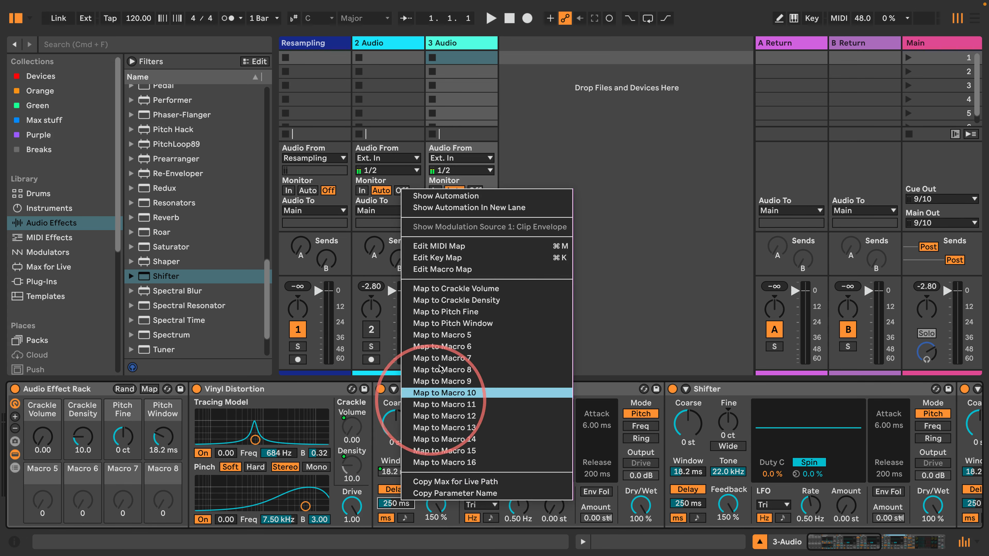
click(452, 331)
Map the second Shifter's Fine, Window and Delay Time to Macros 6, 7 and 8
scroll(469, 459, right, 10)
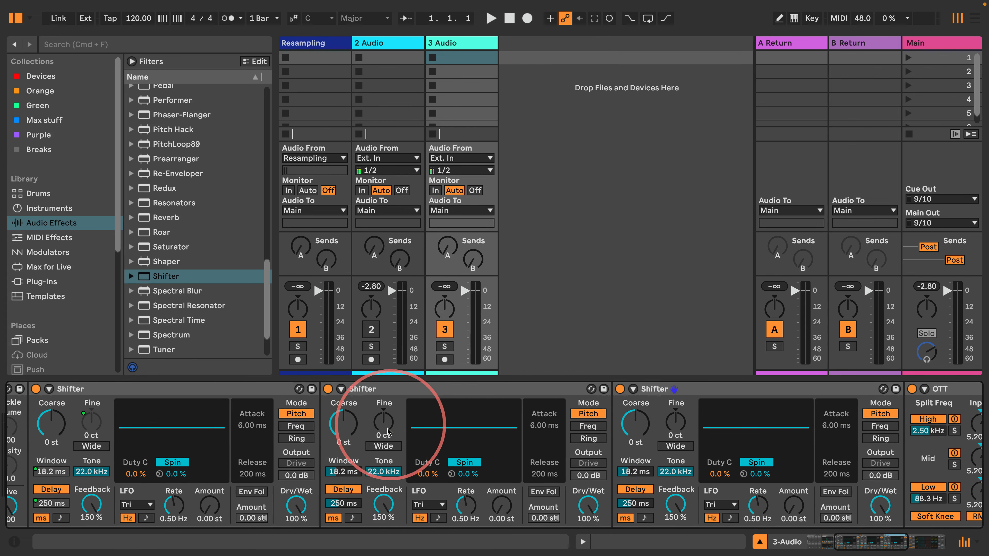
right_click(383, 422)
click(424, 275)
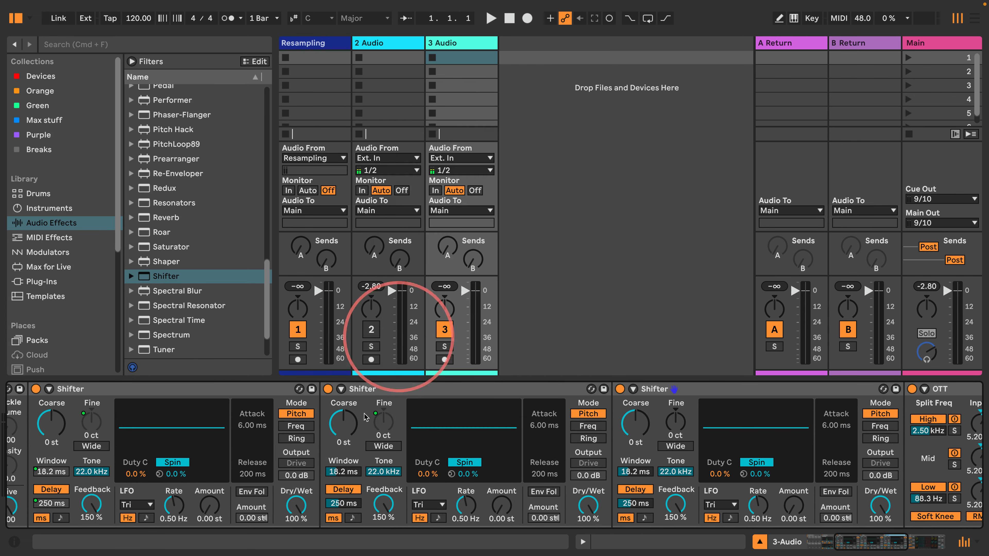
right_click(343, 503)
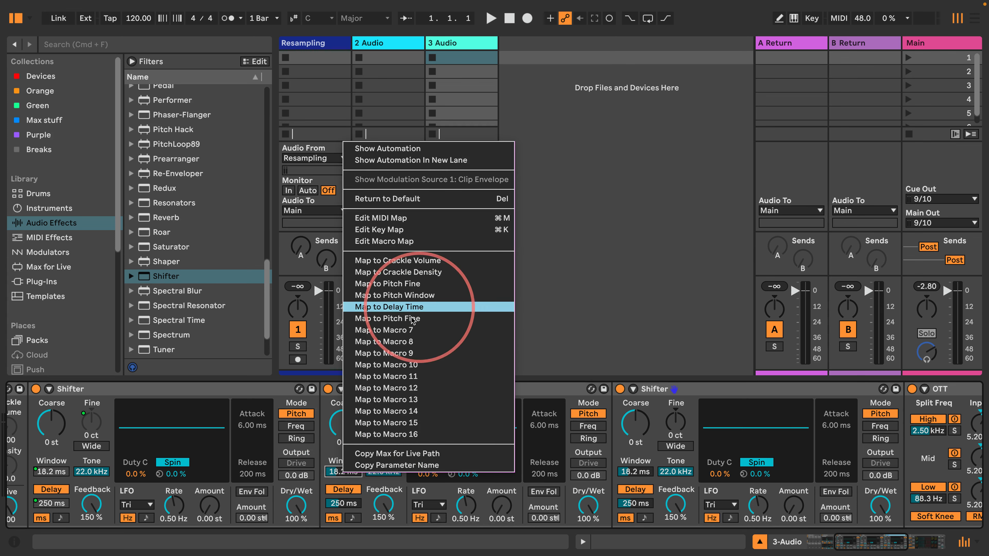
click(386, 330)
right_click(342, 503)
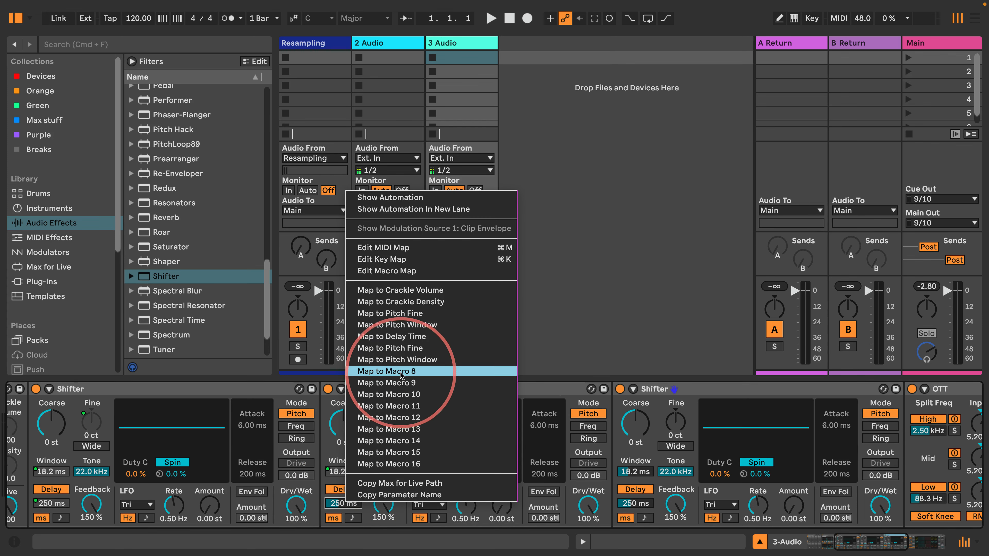
click(390, 372)
Map the third Shifter's Fine and Window to Macros 9 and 10, and its Delay Time to another free macro
scroll(456, 483, right, 10)
right_click(306, 420)
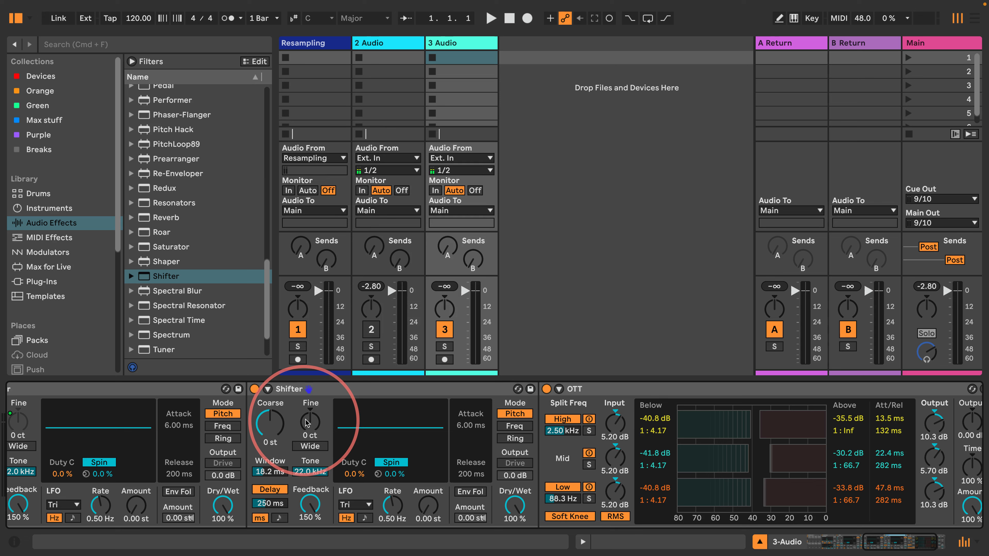
click(351, 302)
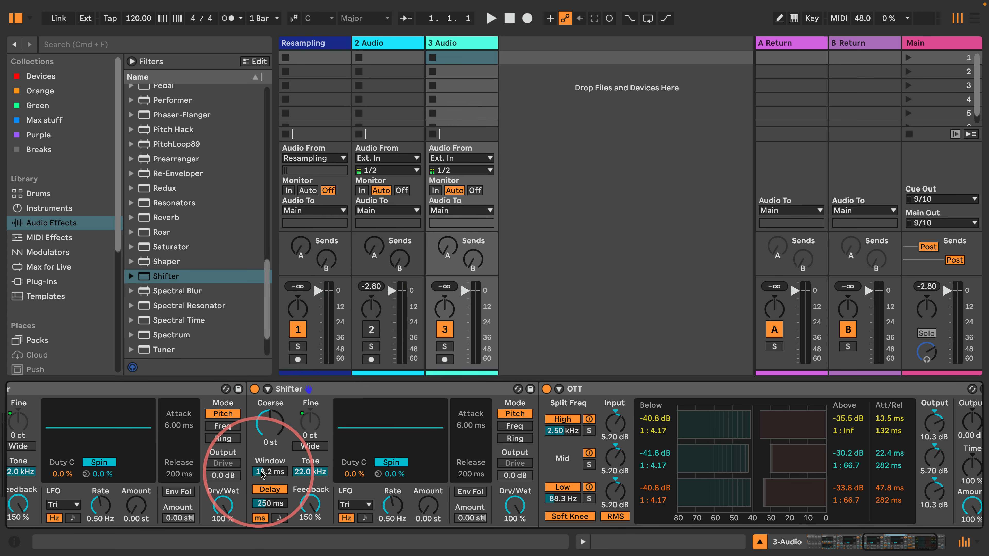
right_click(269, 471)
click(278, 405)
right_click(260, 517)
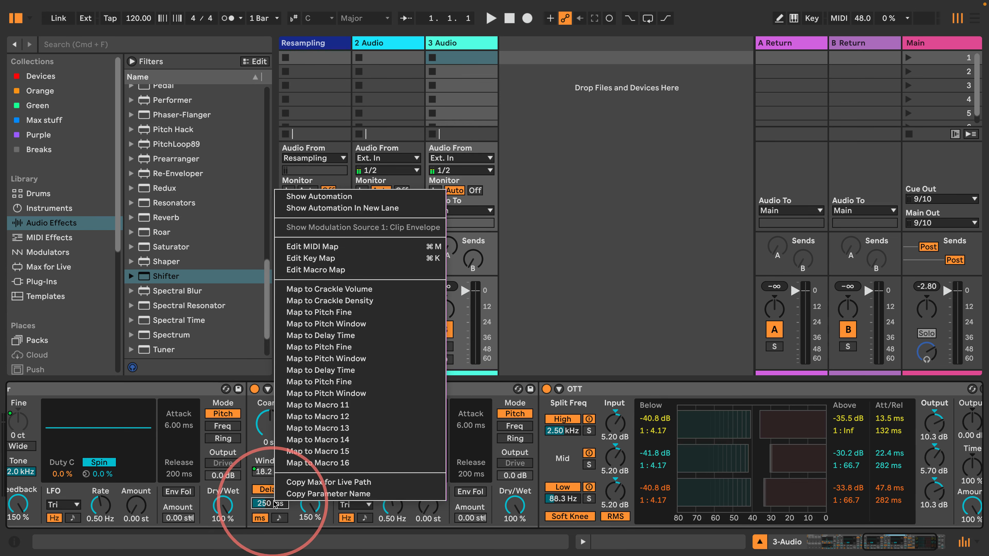
click(338, 428)
key(super+d)
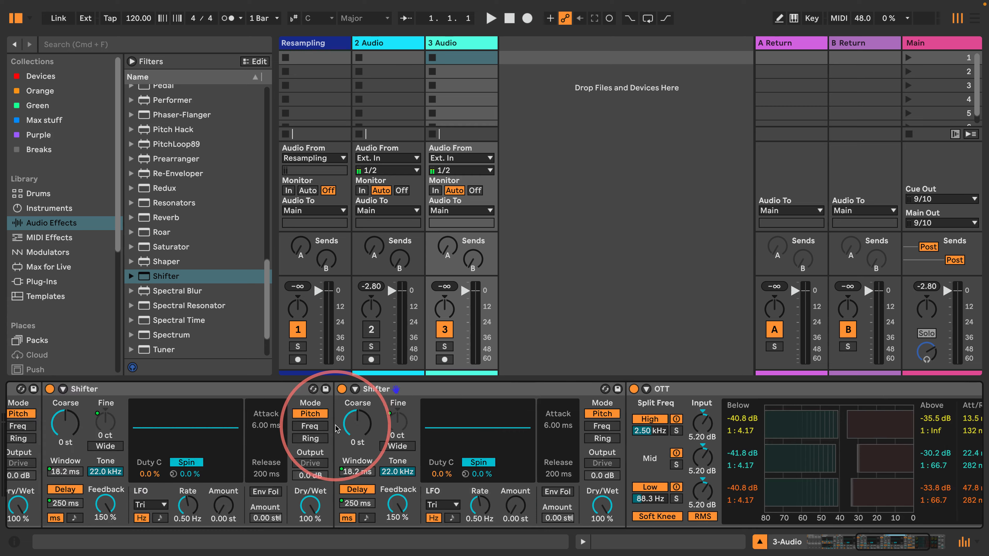
Randomize the rack's macros twice to audition the noise, muting and unmuting the 3 Audio track between the two randomizations
scroll(337, 428, left, 5)
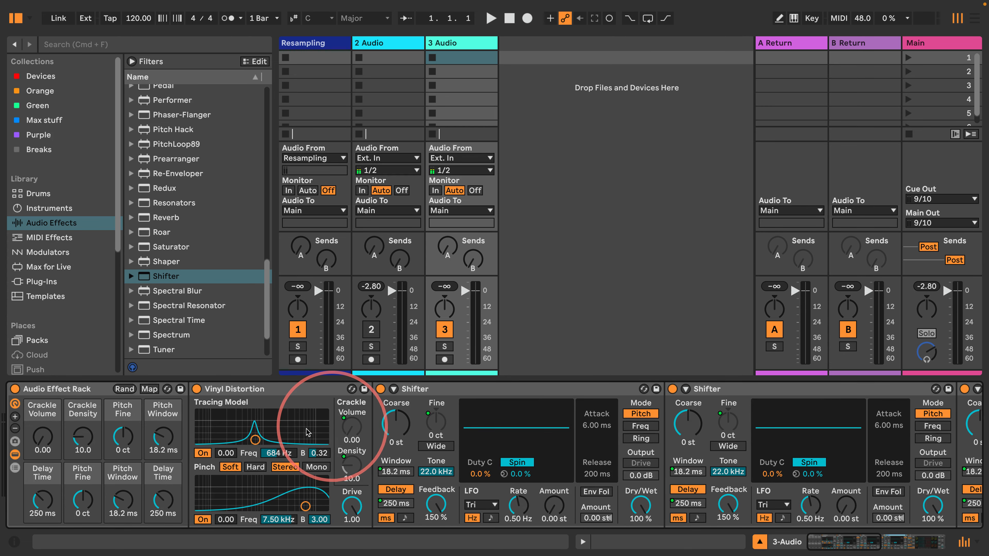
click(137, 389)
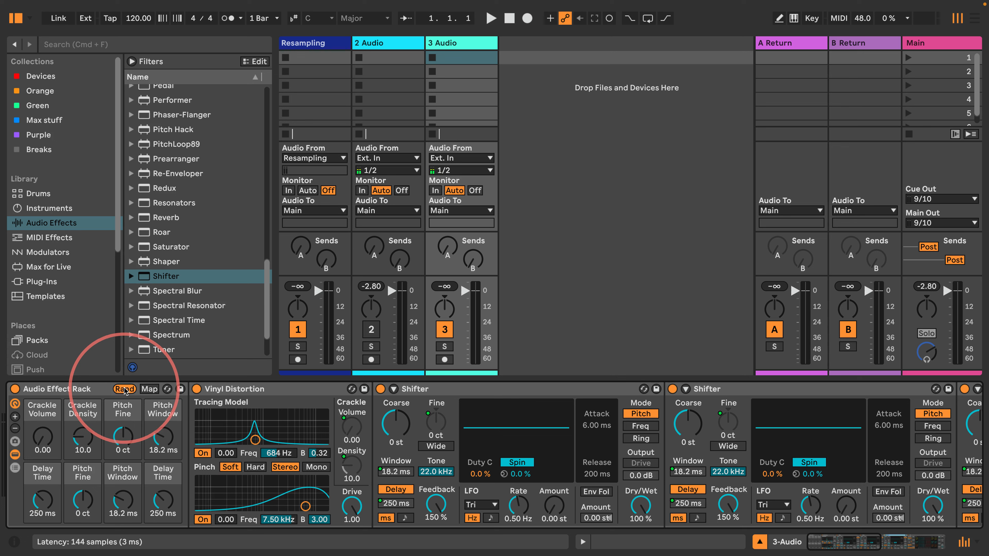
click(489, 385)
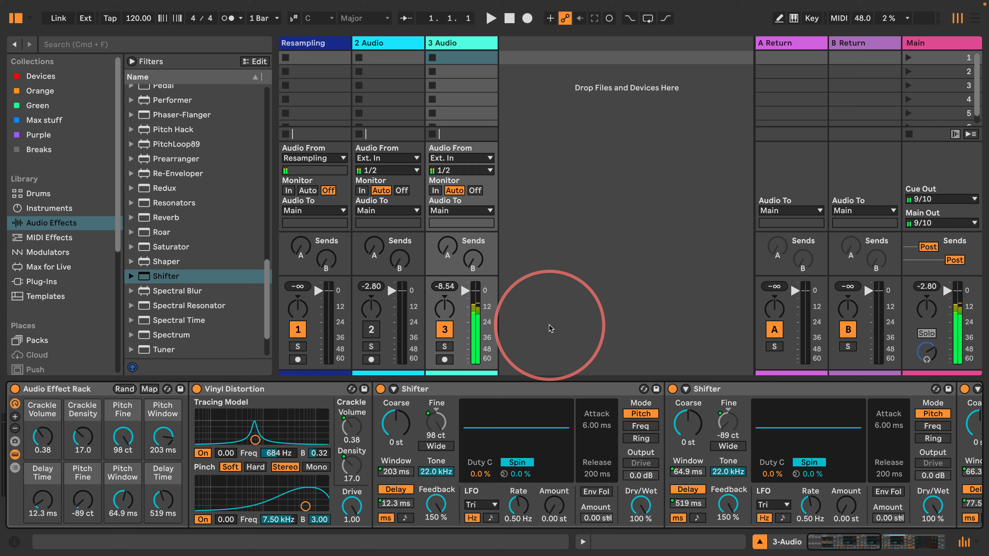
click(445, 329)
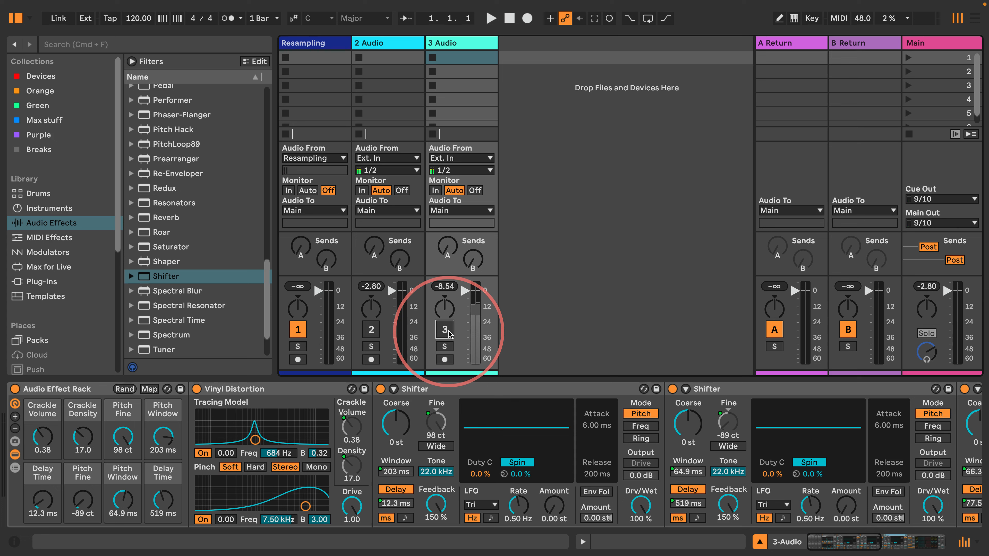
click(448, 331)
click(446, 332)
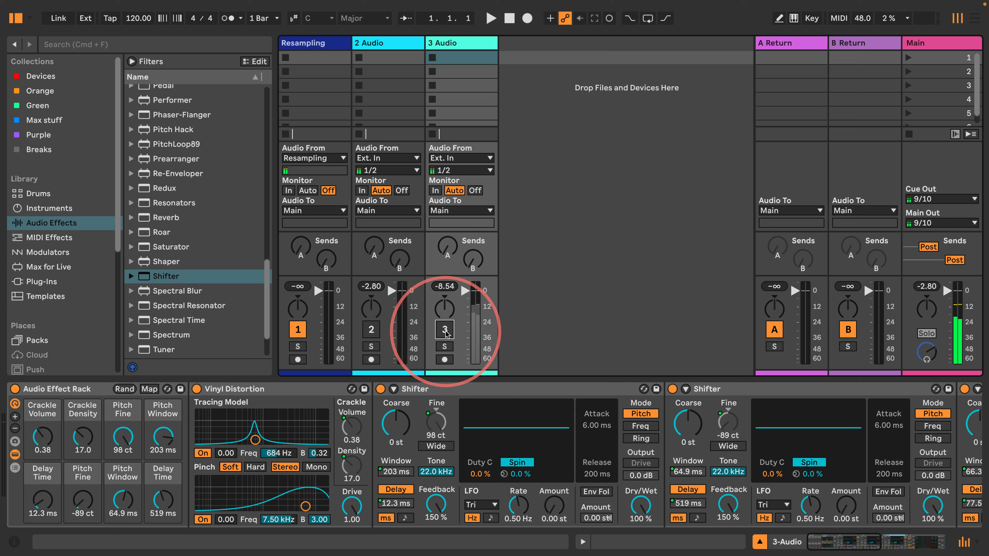
click(445, 330)
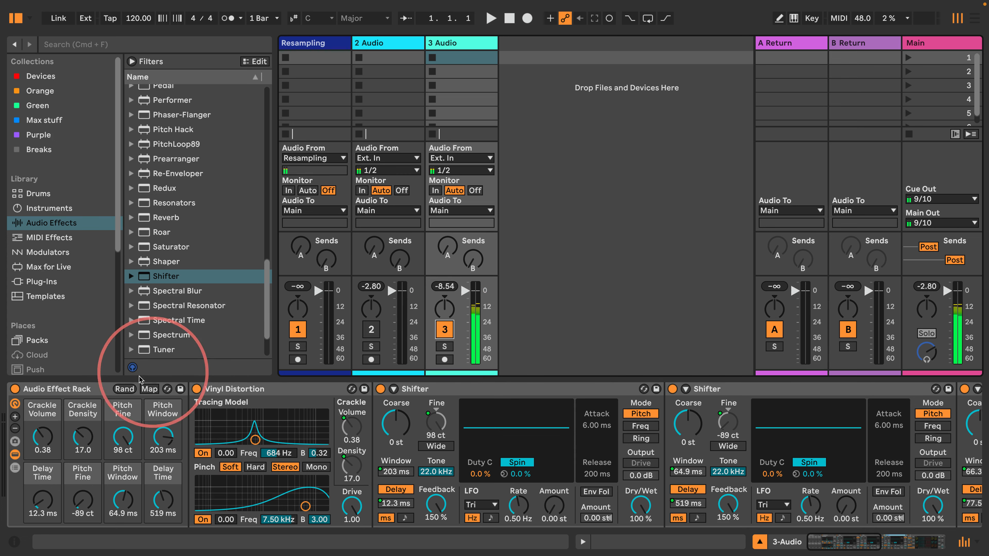
click(125, 389)
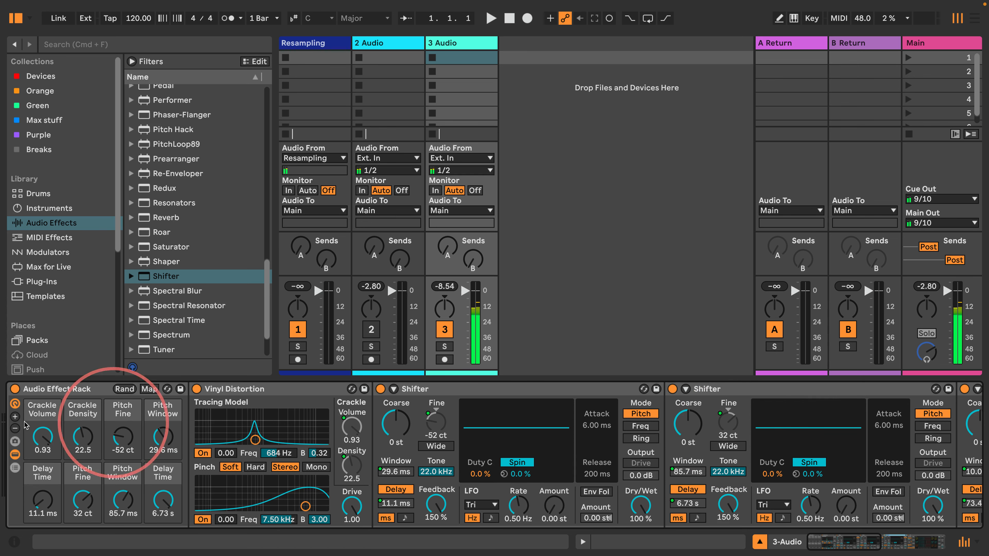
Expand the Audio Effect Rack to show all 16 macros and randomize them twice to audition the noise
click(14, 417)
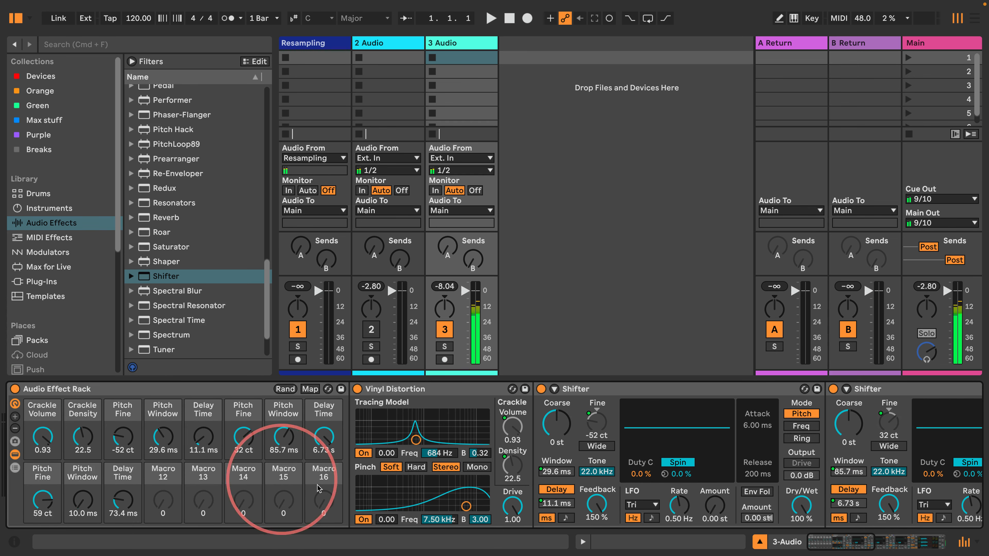
click(285, 389)
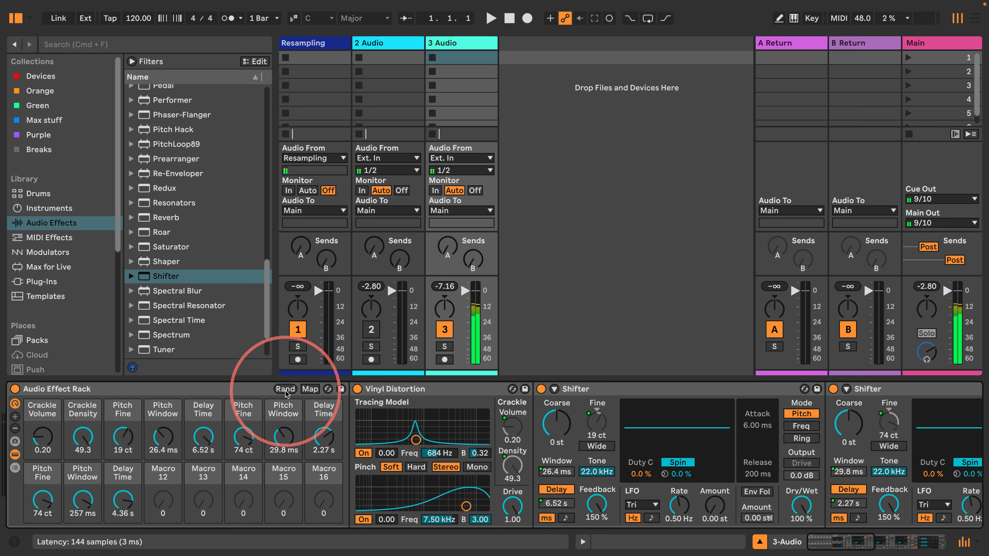
click(286, 391)
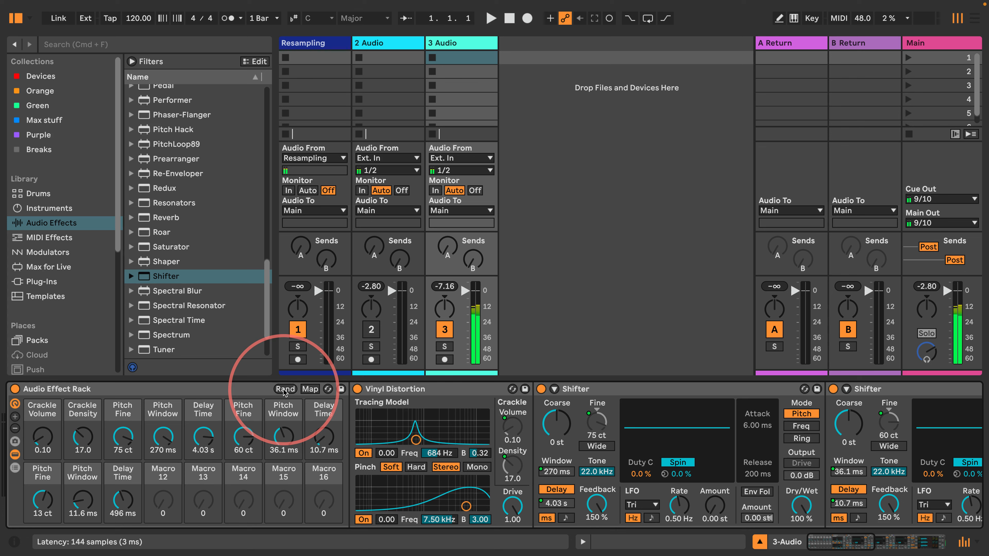
Set the 3 Audio track's volume to -1.4 dB and randomize the rack's macros again
mouse_move(465, 295)
mouse_down()
mouse_move(465, 314)
mouse_move(465, 292)
mouse_up()
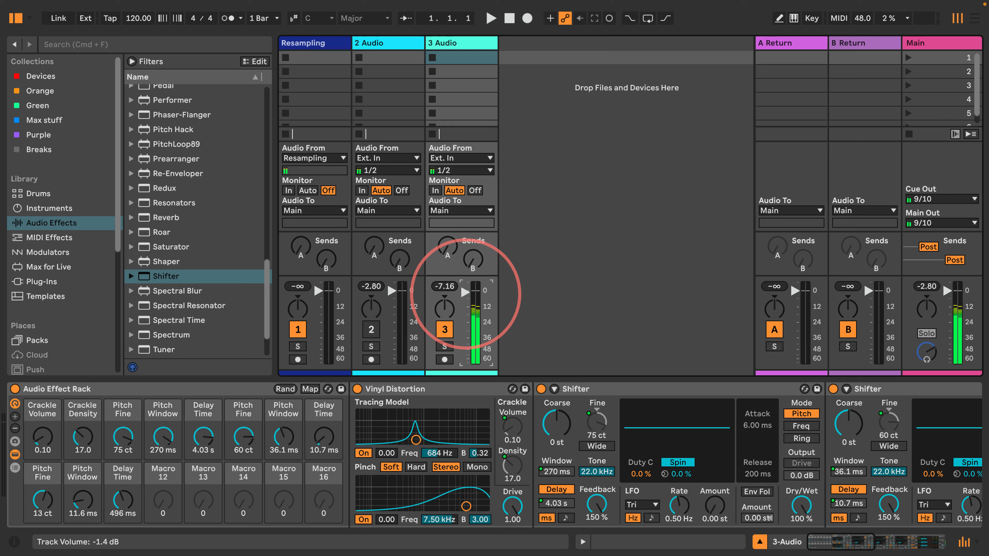
click(325, 390)
click(284, 389)
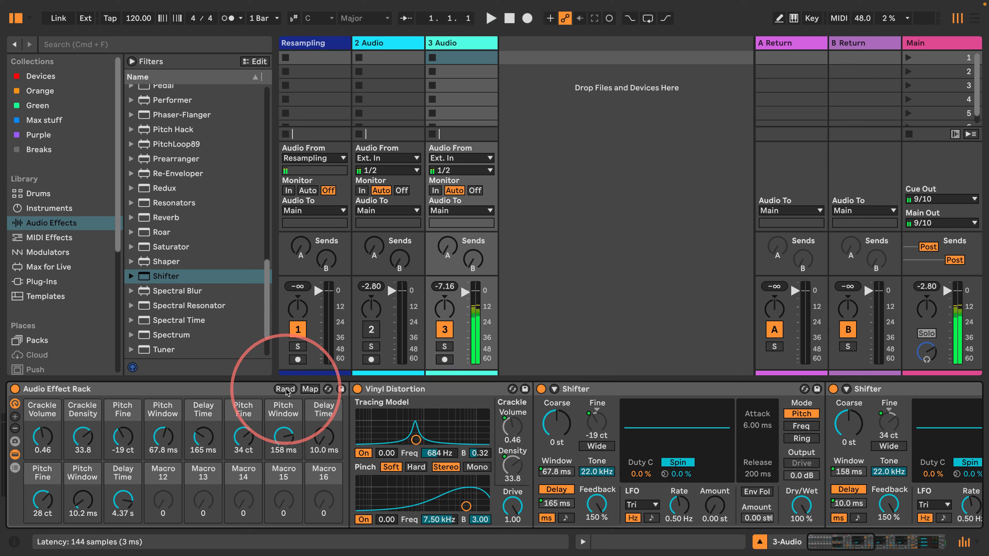
Randomize the rack's macros once more, muting and unmuting the 3 Audio track before and after it
click(444, 330)
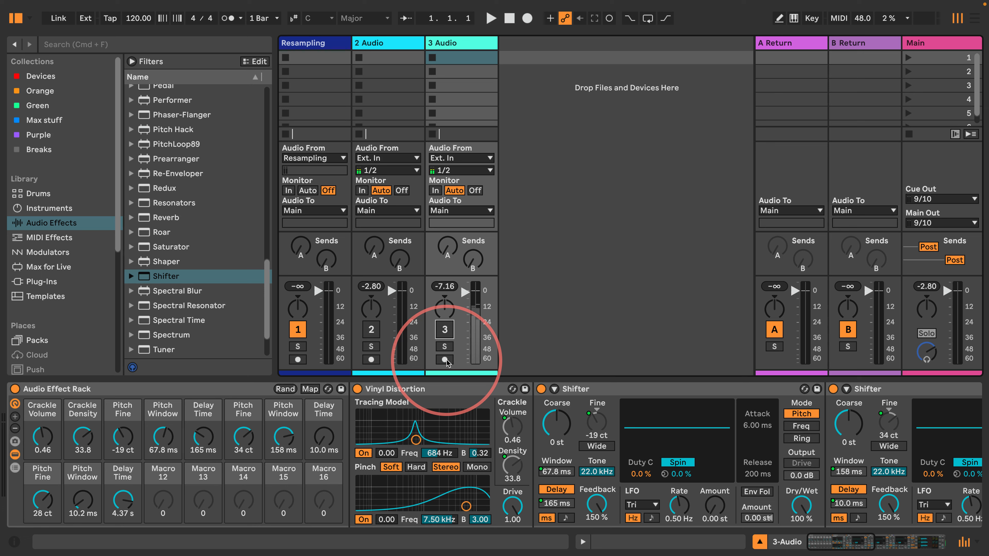
click(446, 331)
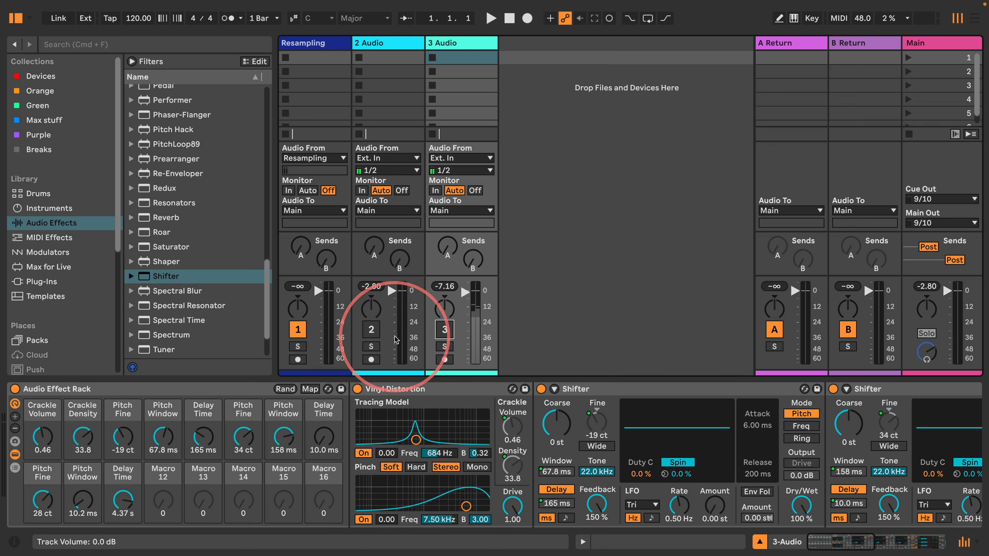
click(284, 389)
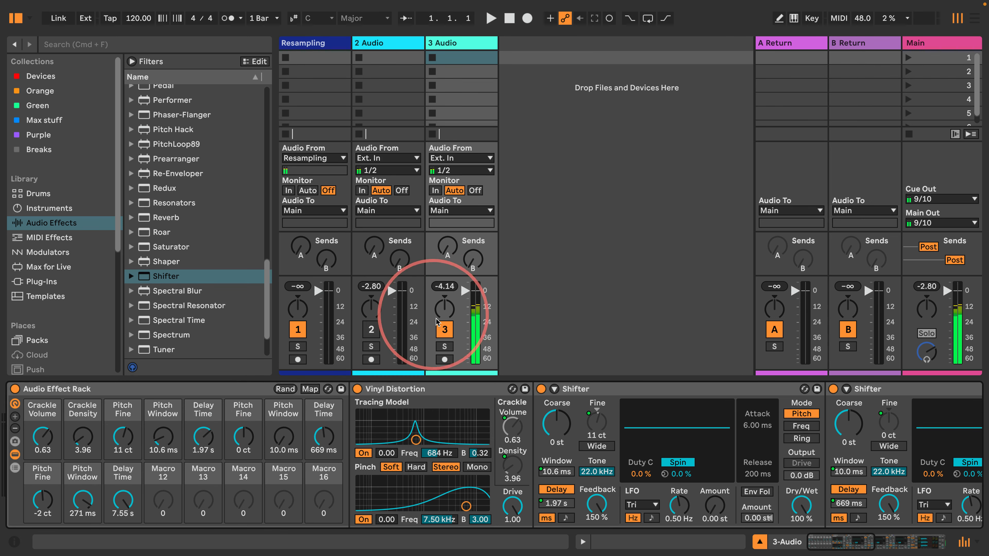
click(440, 329)
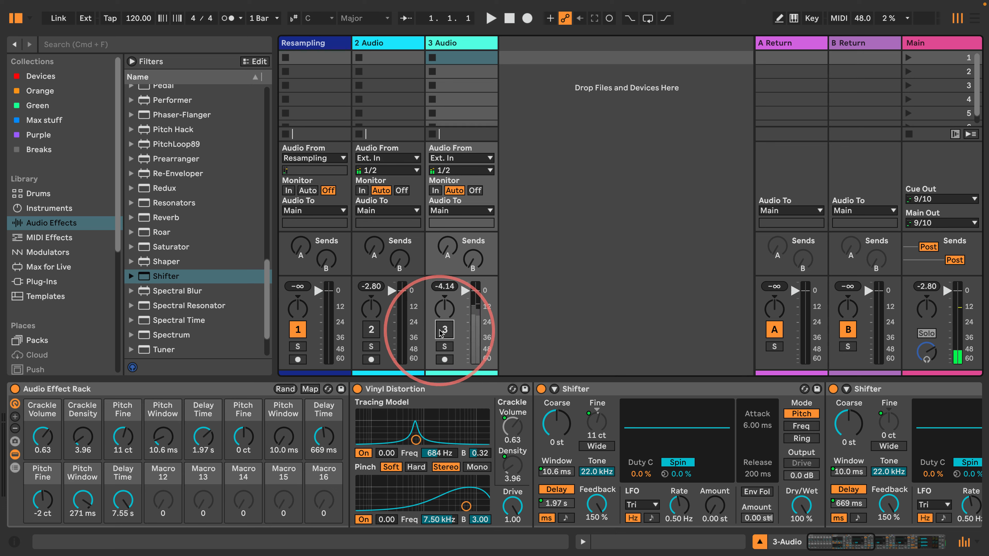
click(441, 330)
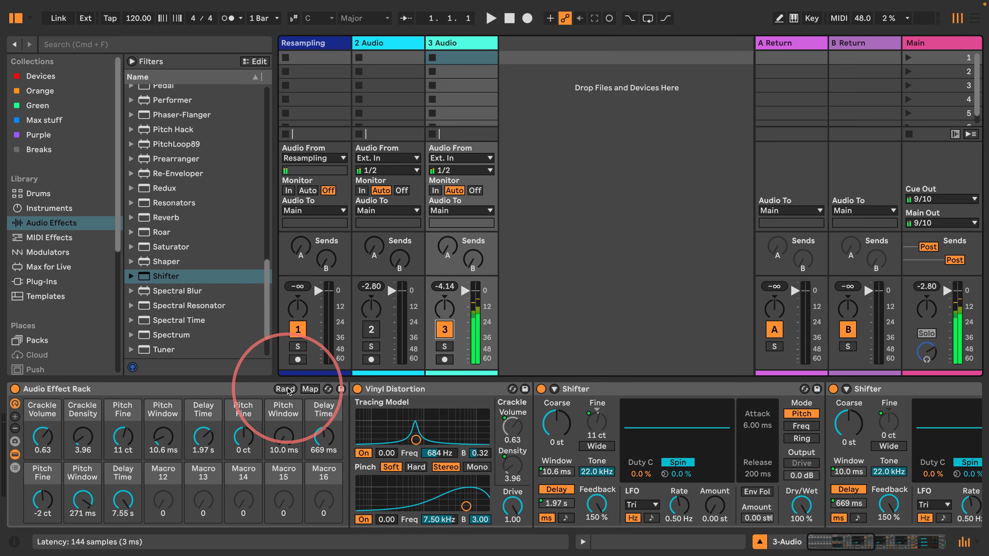
Randomize the rack's macros three more times to audition variations, and mute the 3 Audio track
click(287, 389)
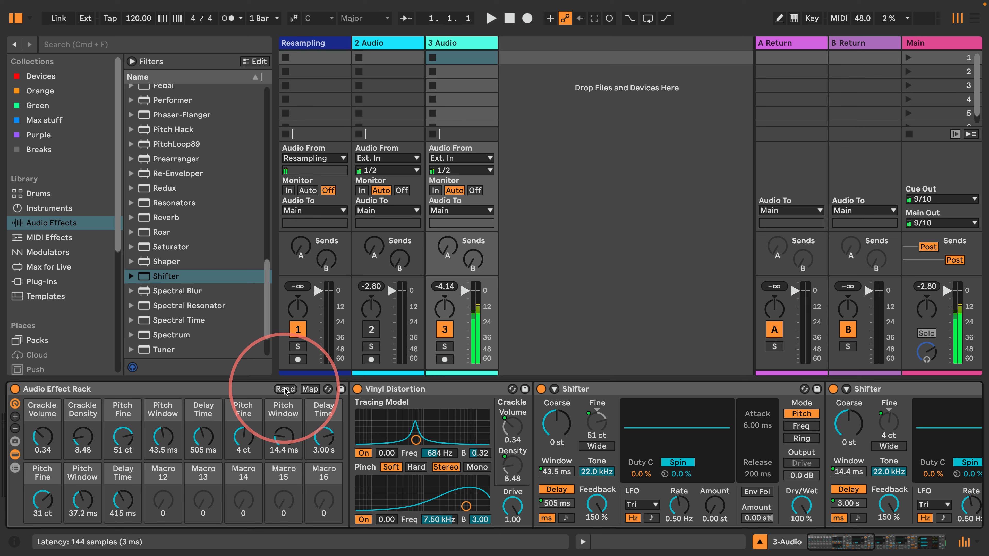
click(286, 390)
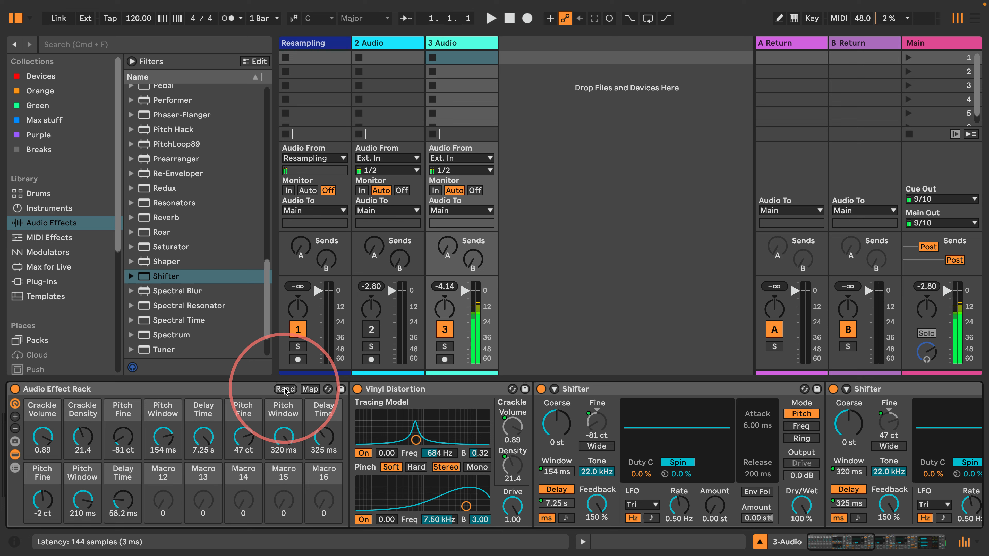
click(285, 389)
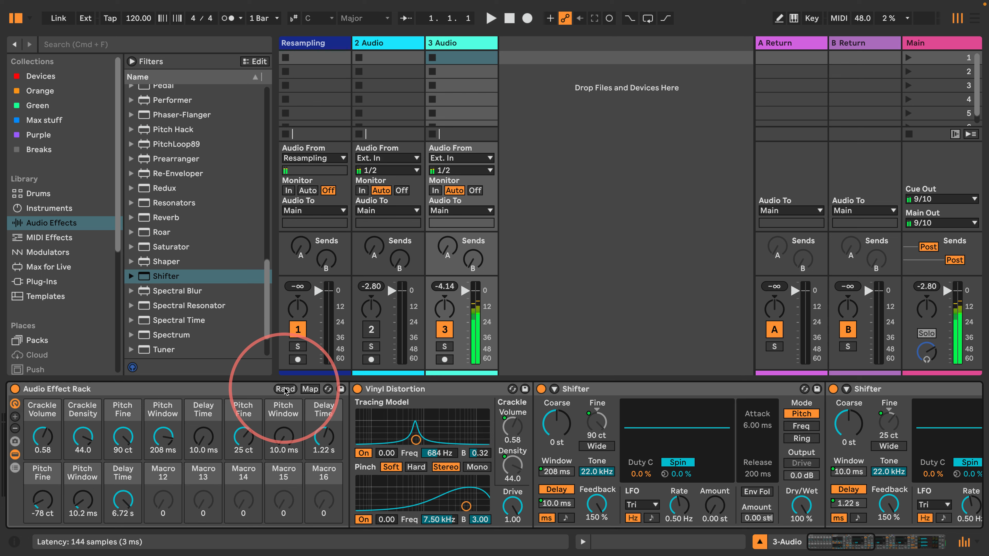
click(444, 331)
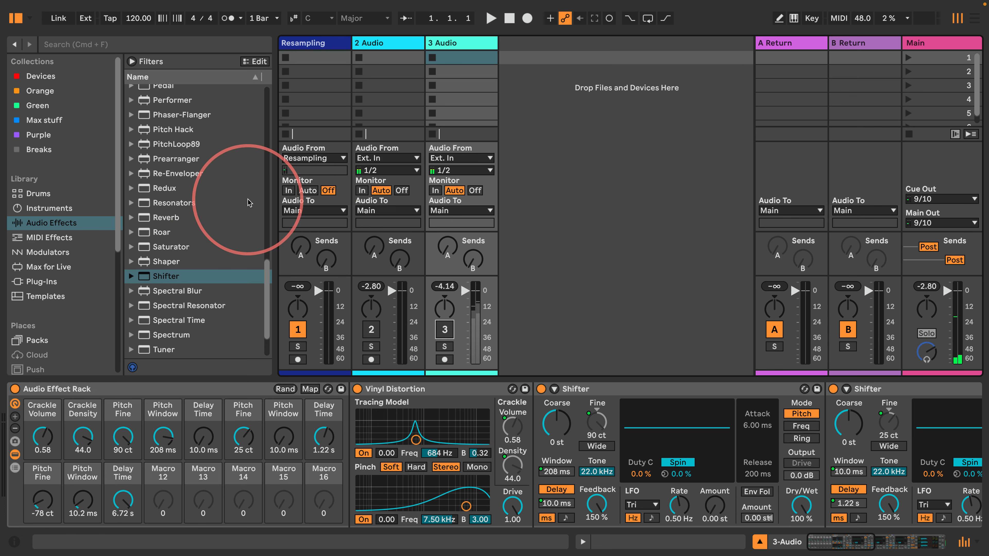
Insert a Vocoder into the rack between Vinyl Distortion and the first Shifter
scroll(168, 213, down, 4)
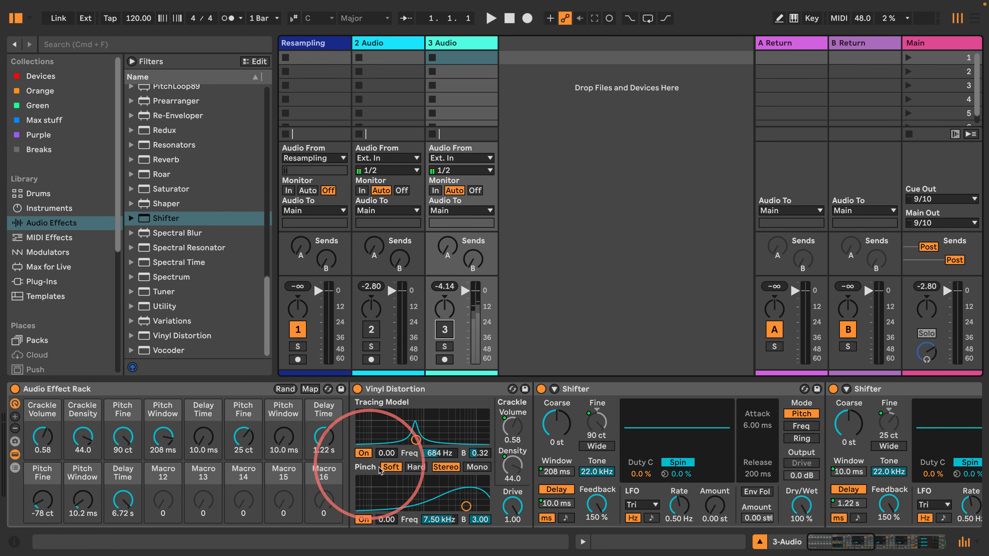
drag(164, 350, 544, 397)
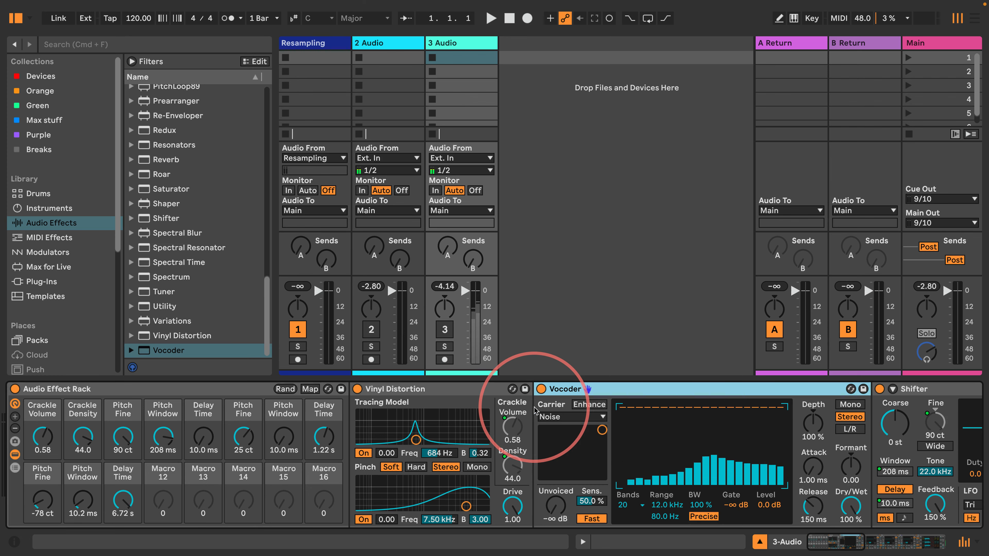
mouse_move(823, 543)
mouse_down()
mouse_move(839, 543)
mouse_move(823, 543)
mouse_up()
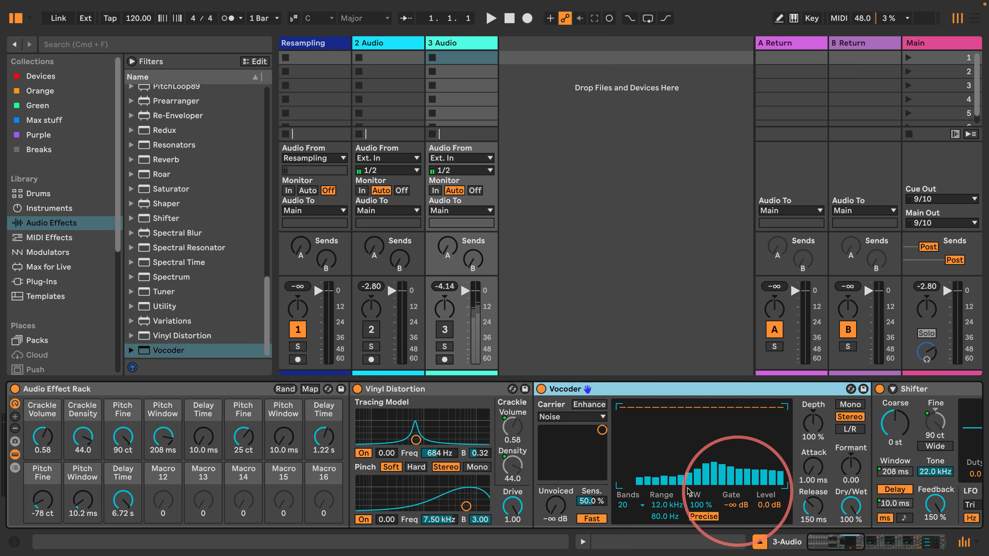
Map the Vocoder's upper Range frequency to Macro 12 and its lower Range frequency to Macro 13
right_click(663, 506)
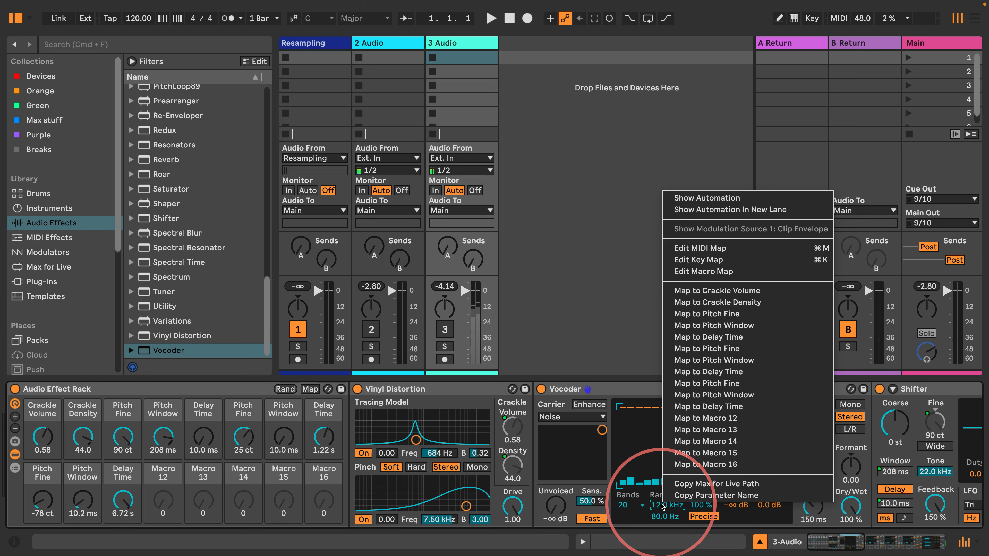
click(706, 420)
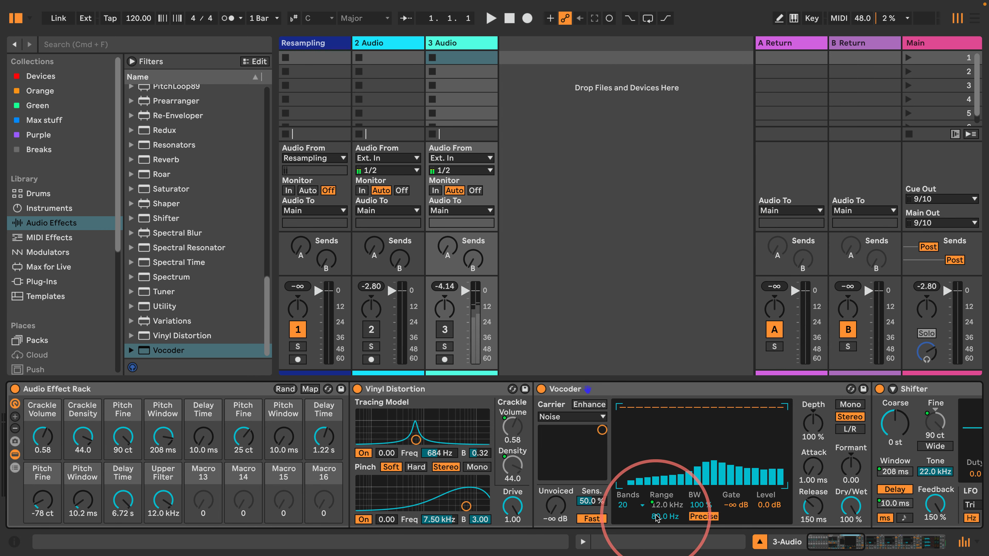
right_click(655, 503)
click(701, 441)
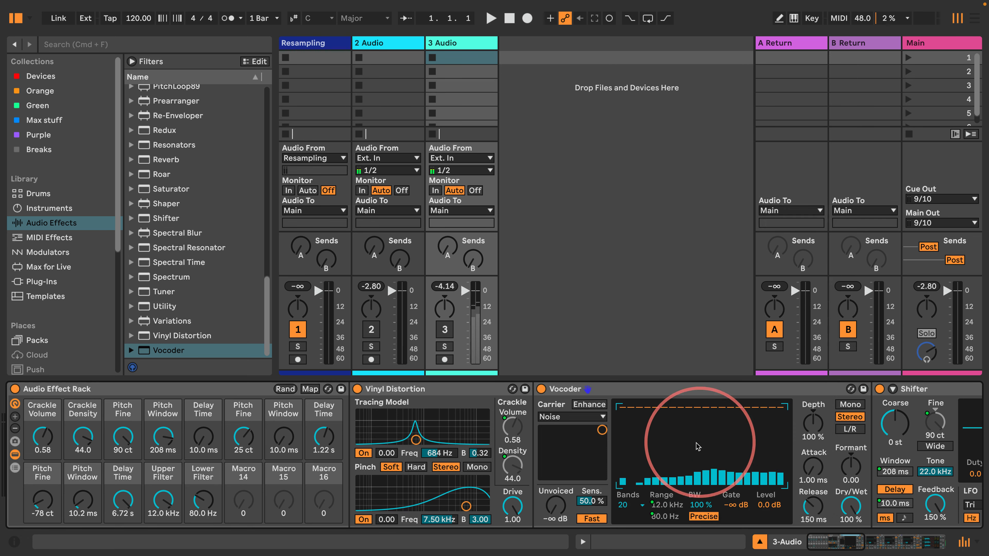
Map the Vocoder's Depth, Formant and Release to Macros 14, 15 and 16
right_click(812, 422)
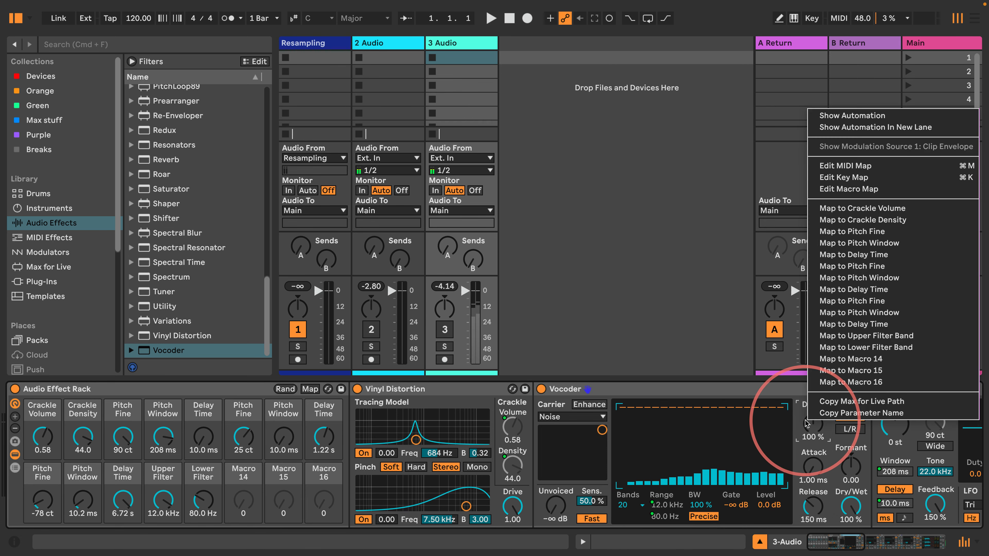
click(841, 358)
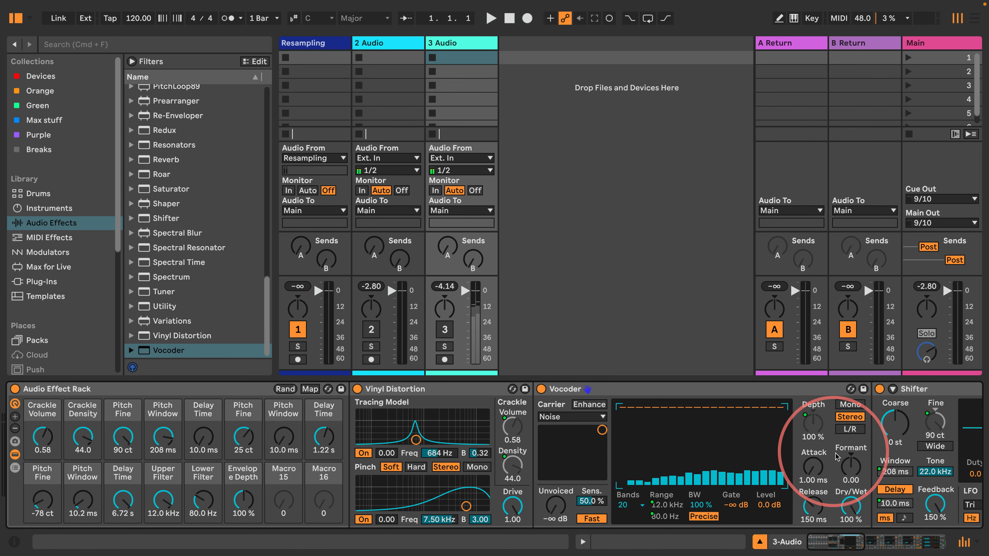
right_click(846, 465)
click(765, 419)
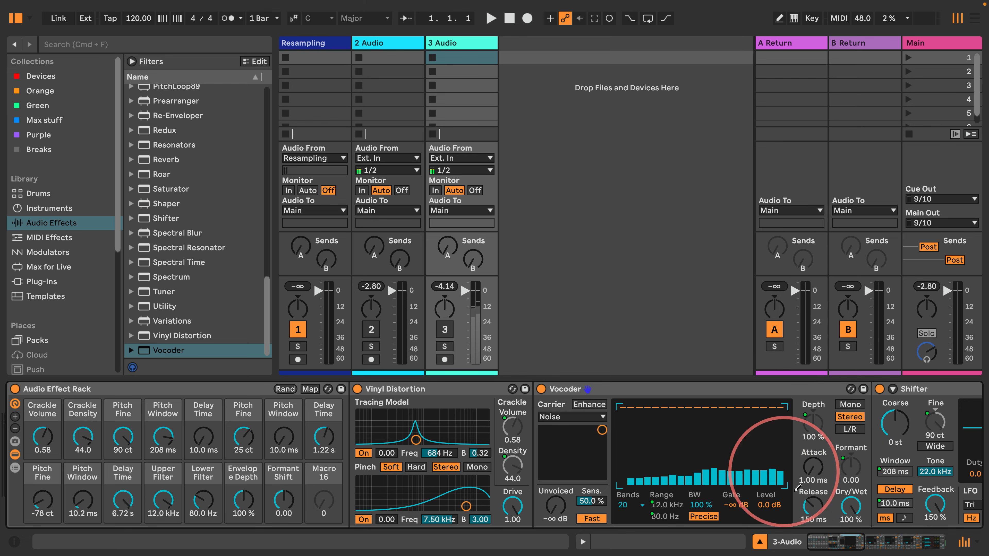
right_click(814, 506)
click(841, 465)
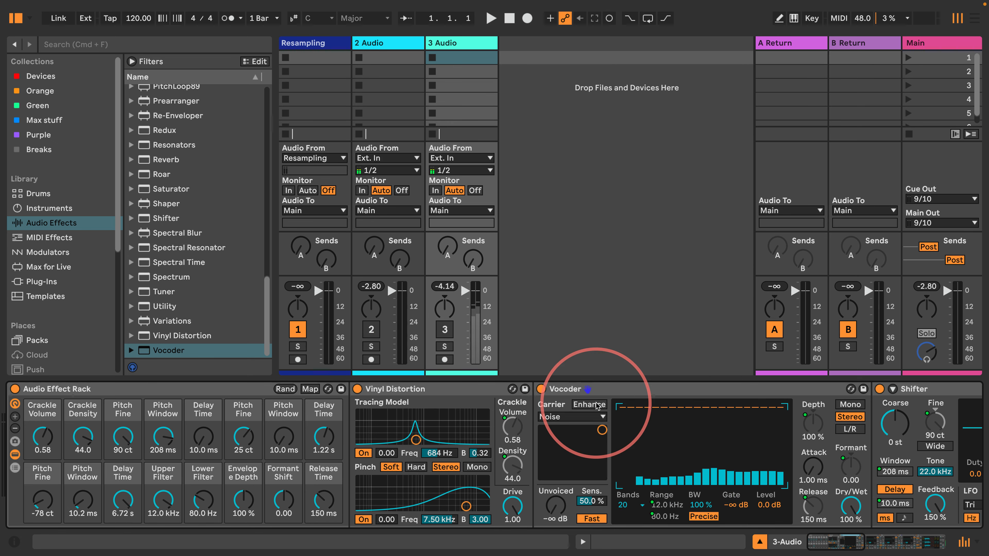
Set the 3 Audio track's volume to 0.0 dB and unmute the track
mouse_move(826, 541)
mouse_down()
mouse_move(891, 541)
mouse_move(839, 540)
mouse_up()
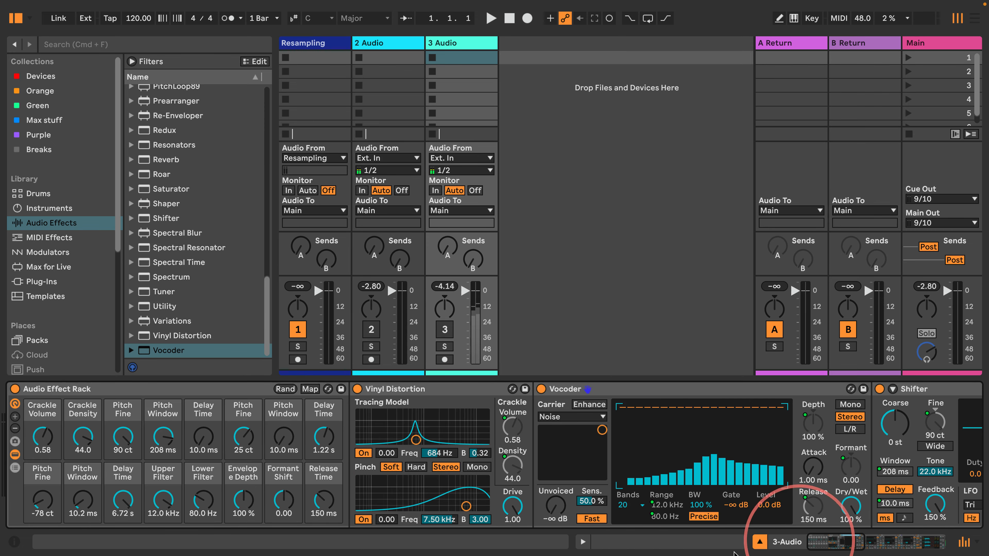
mouse_move(465, 290)
mouse_down()
mouse_move(465, 306)
mouse_move(464, 291)
mouse_up()
click(444, 329)
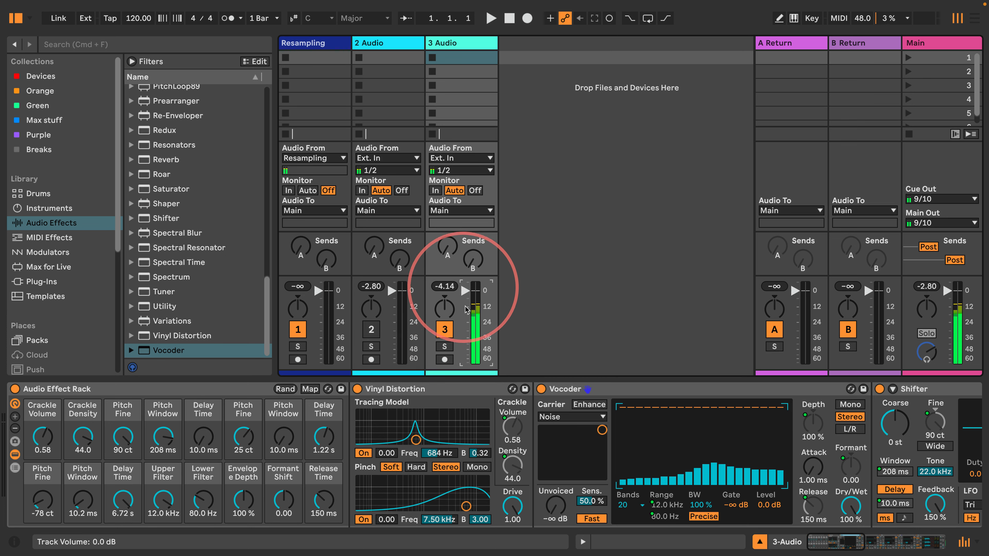
Randomize all 16 macros seven times to audition the rack with the Vocoder, and mute and unmute the 3 Audio track
click(285, 389)
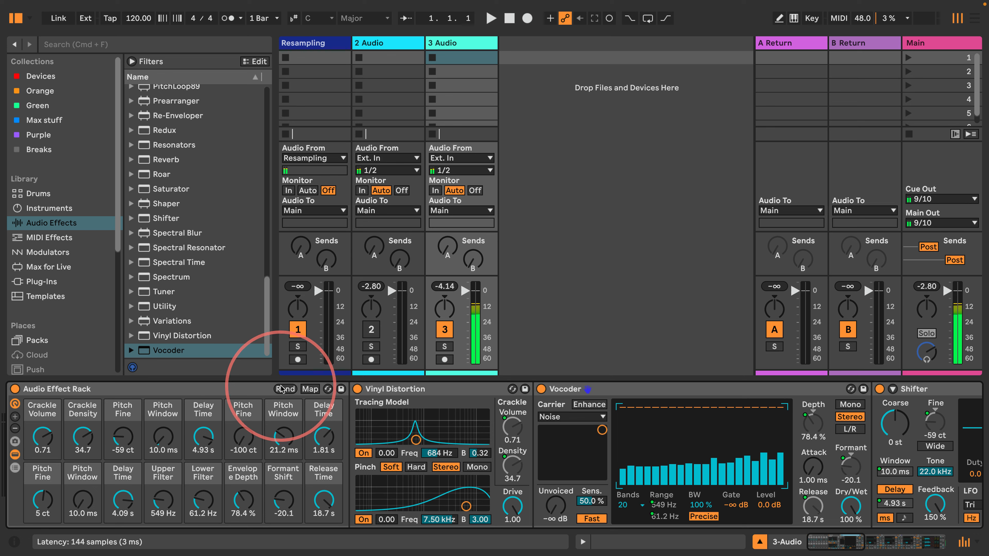
click(284, 389)
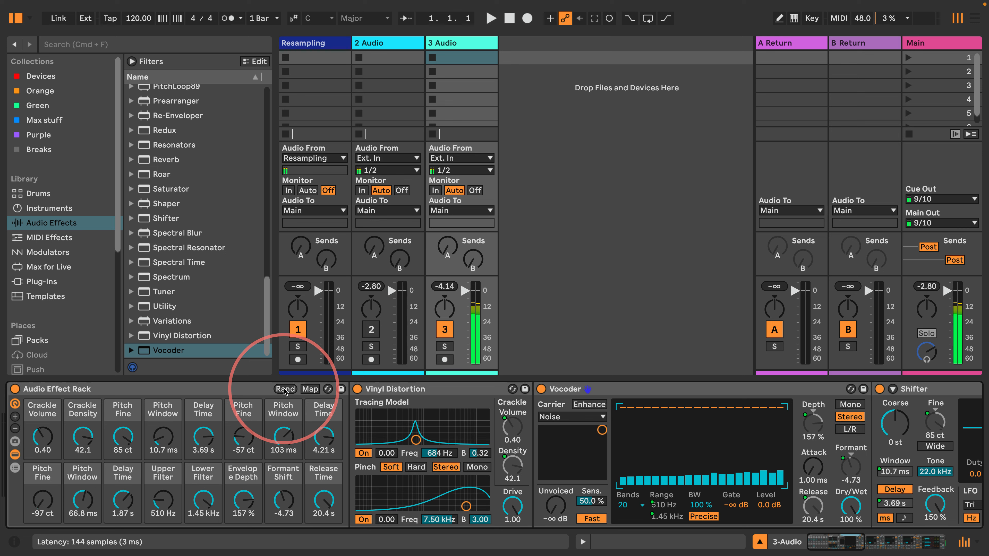
click(284, 390)
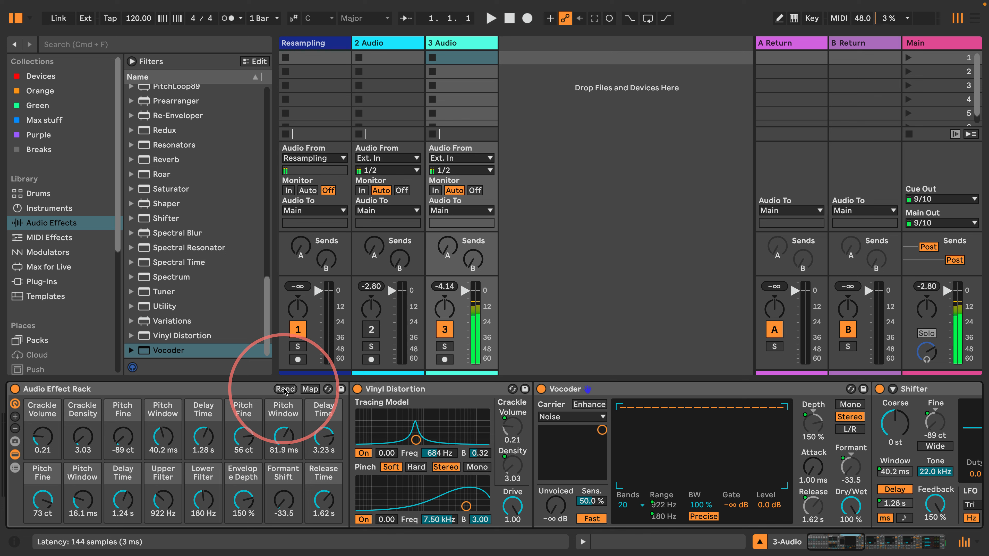
click(285, 389)
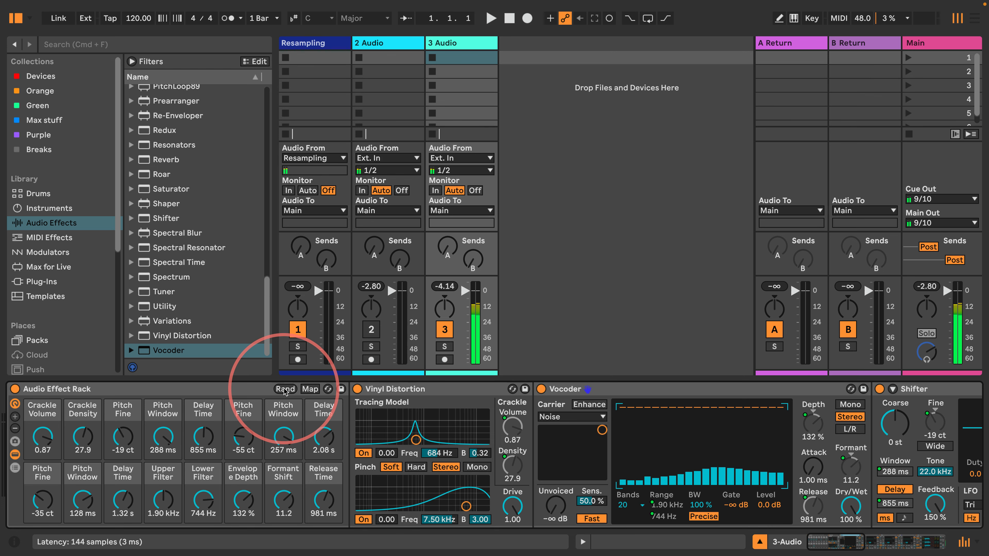
click(284, 389)
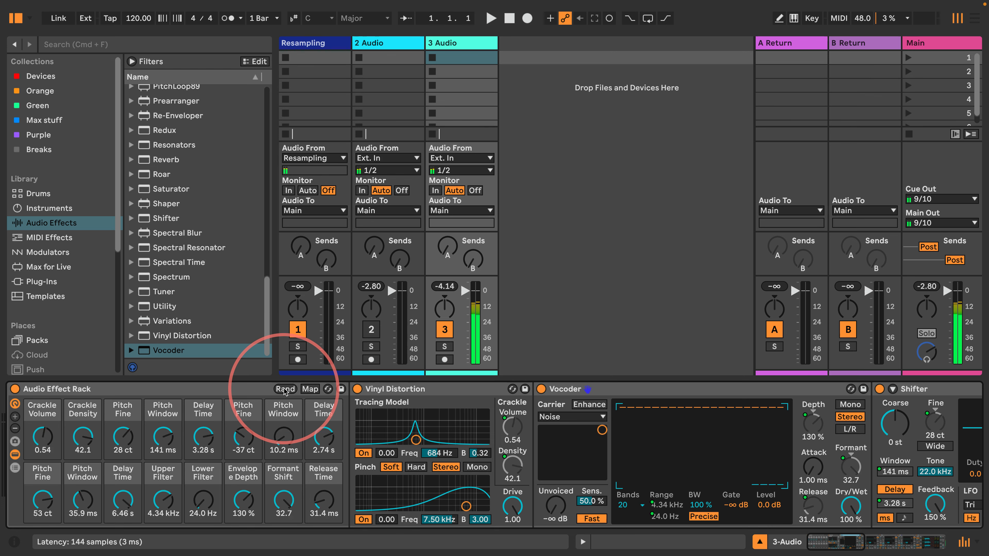
click(285, 389)
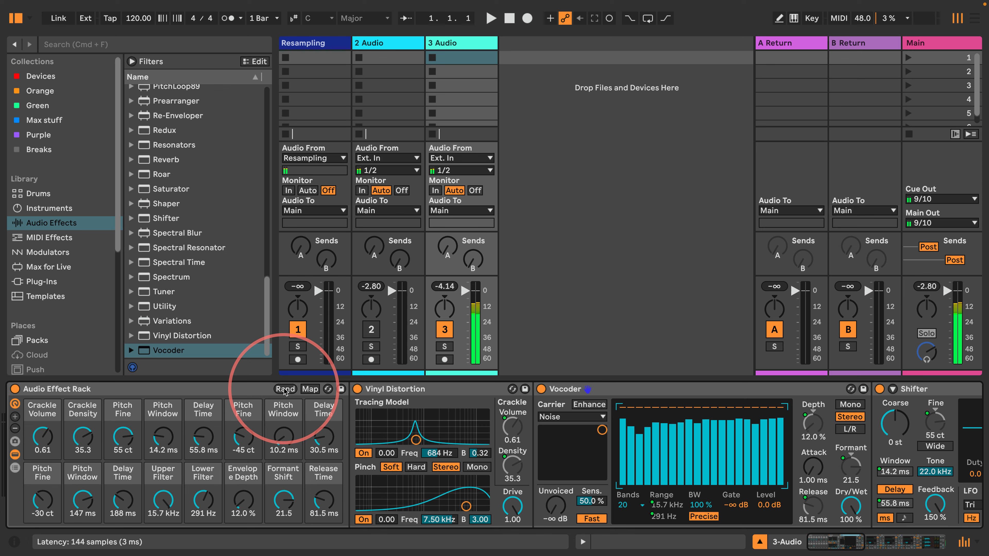
click(284, 389)
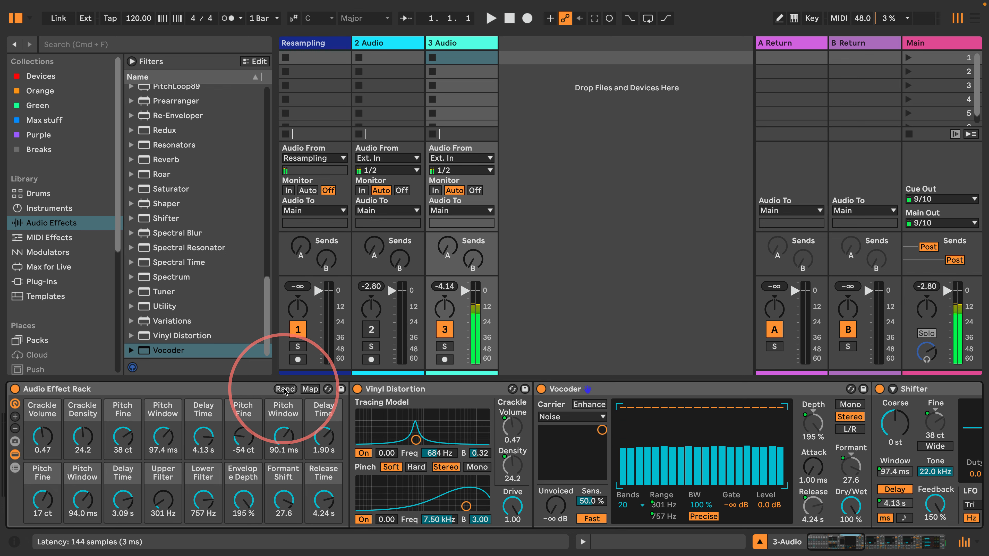
click(436, 328)
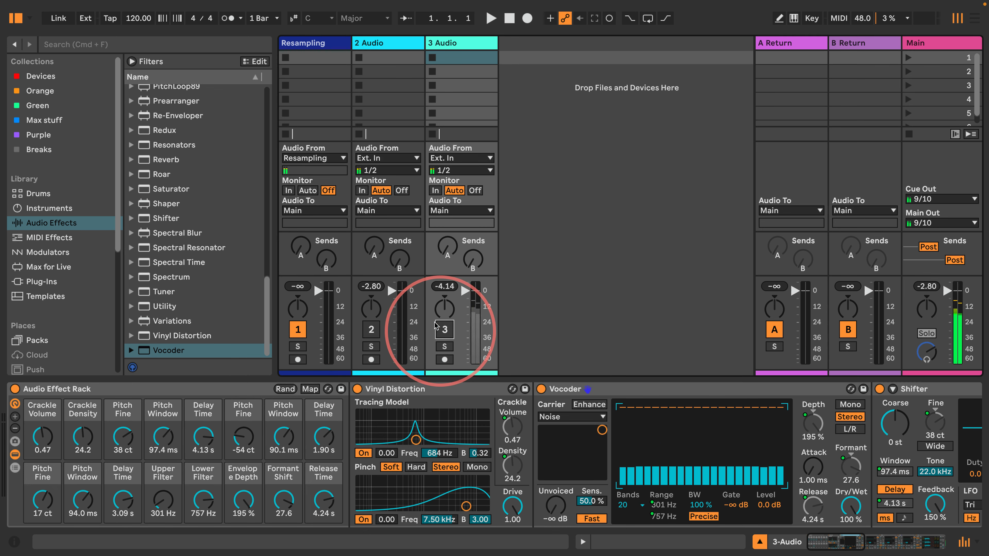
click(439, 331)
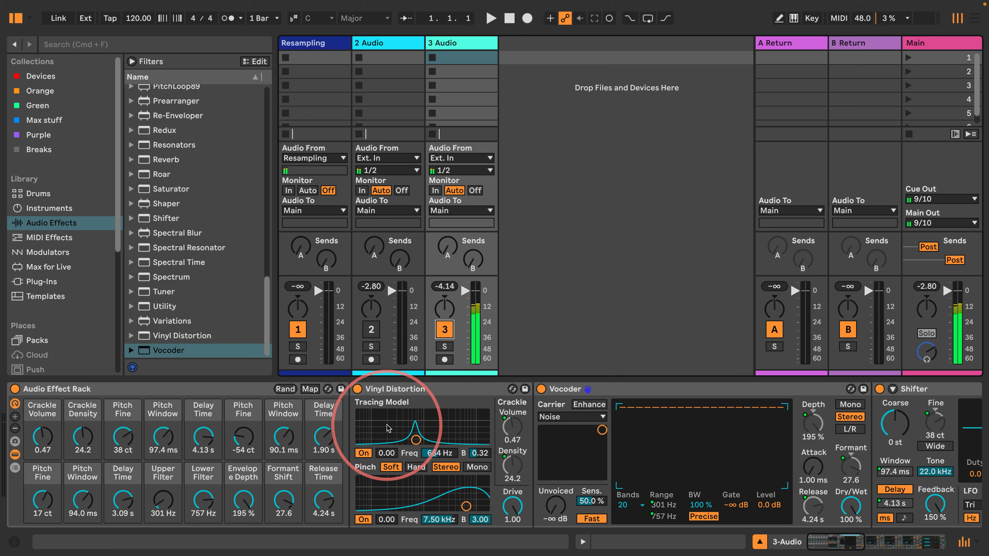
Randomize the rack's 16 macros three more times to audition further variations on the 3 Audio track
click(285, 389)
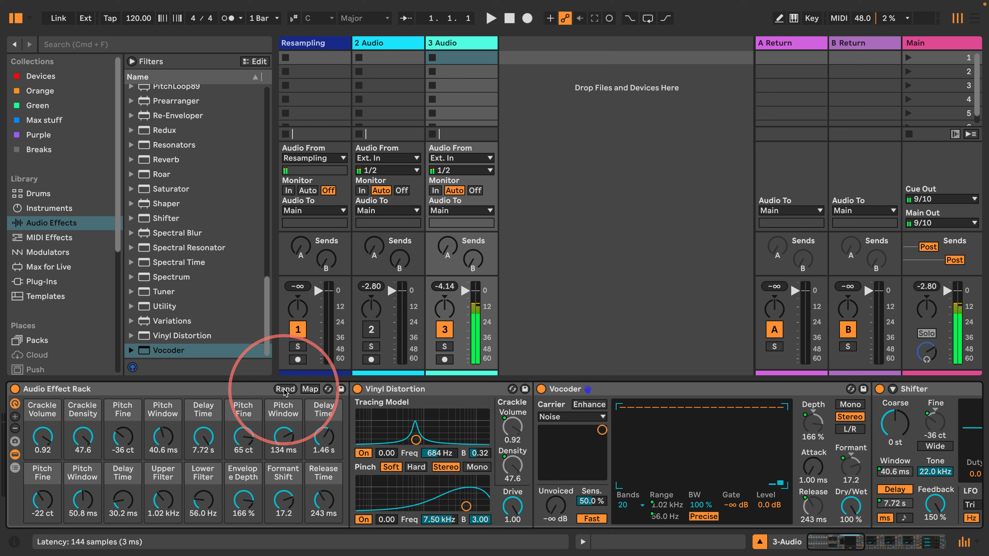
click(444, 330)
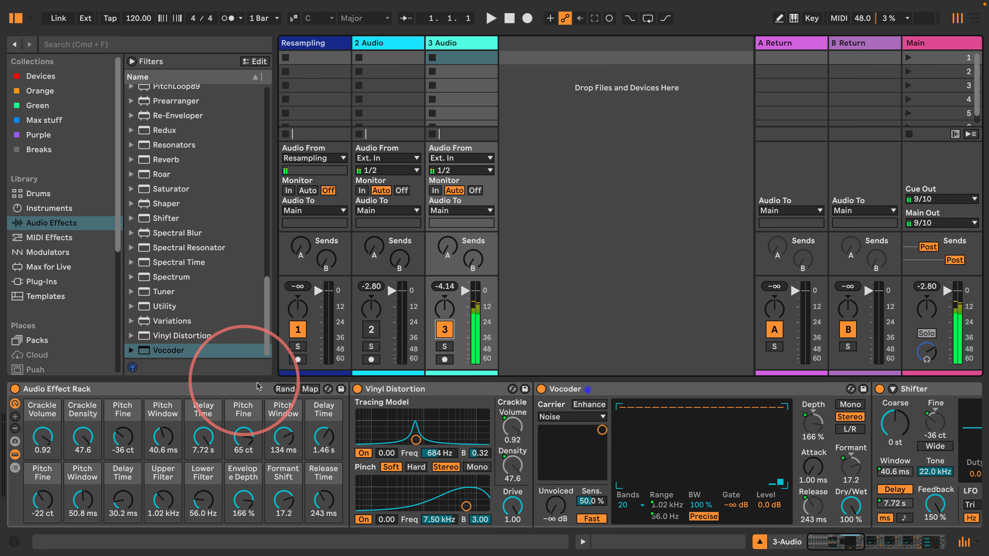
click(285, 389)
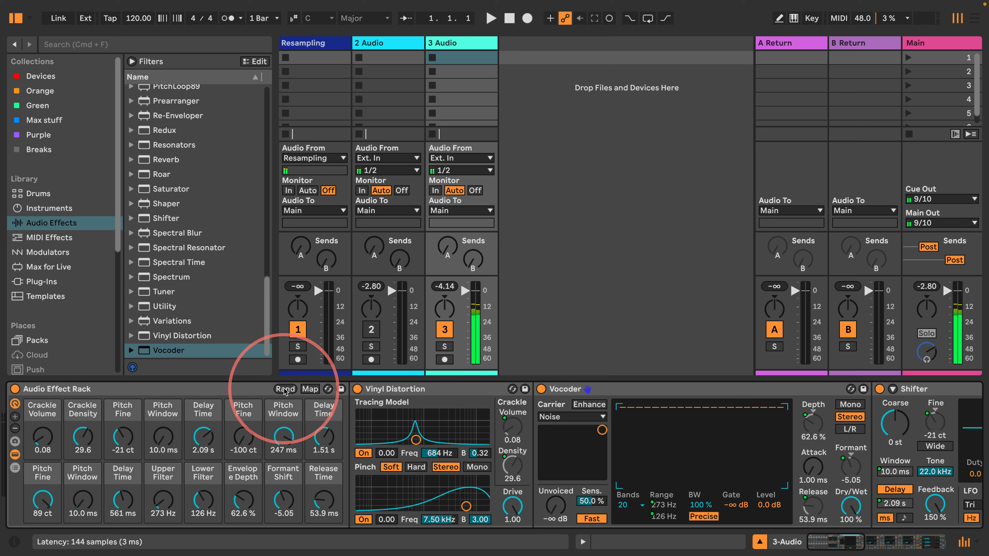
click(286, 389)
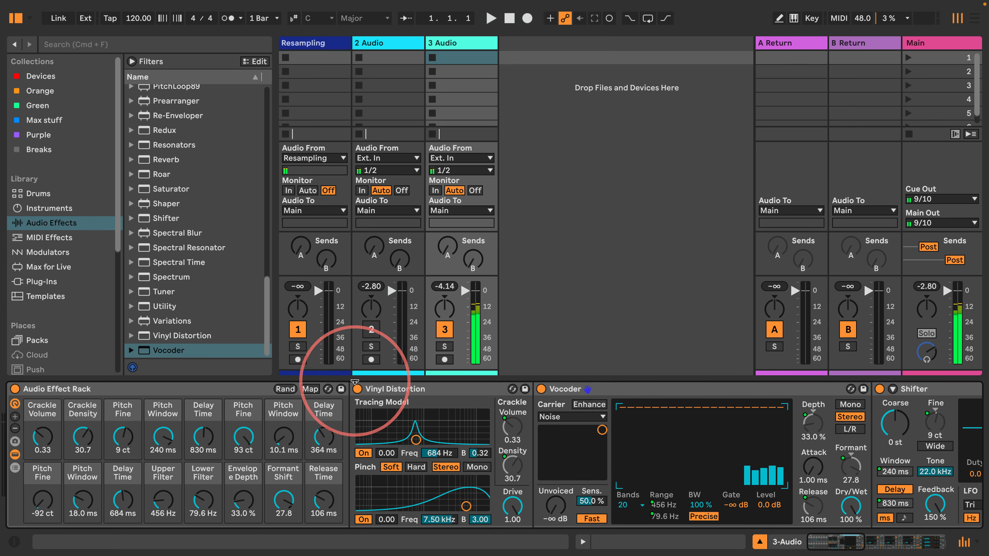
Mute the 3 Audio track and deactivate its Audio Effect Rack
click(444, 329)
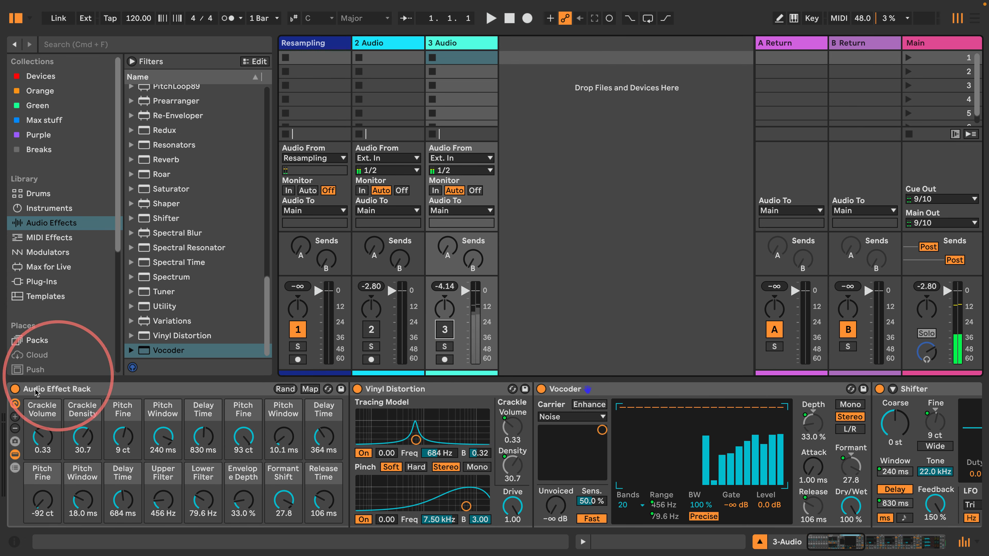
click(15, 389)
Create a new audio track after 3 Audio and place an empty Audio Effect Rack on it
scroll(183, 217, up, 15)
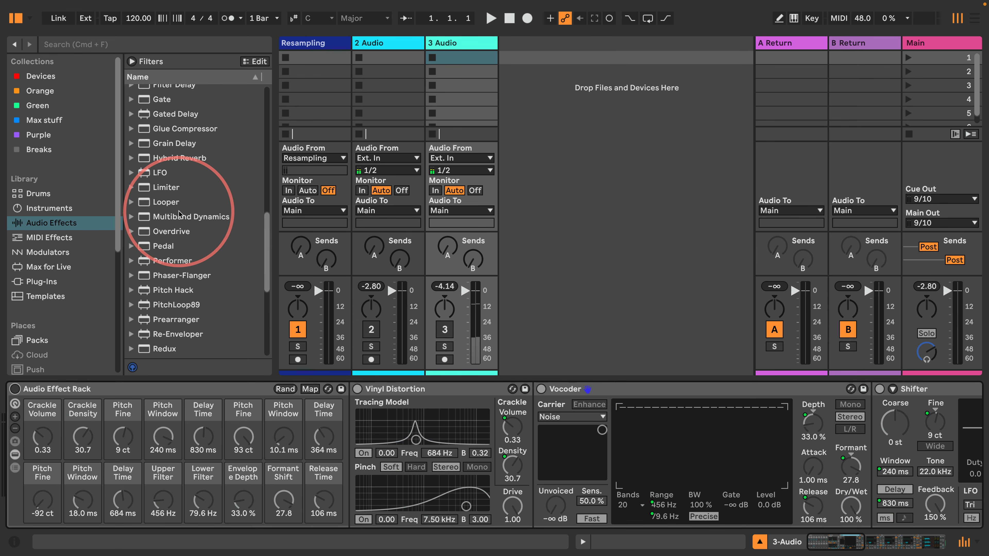
click(584, 87)
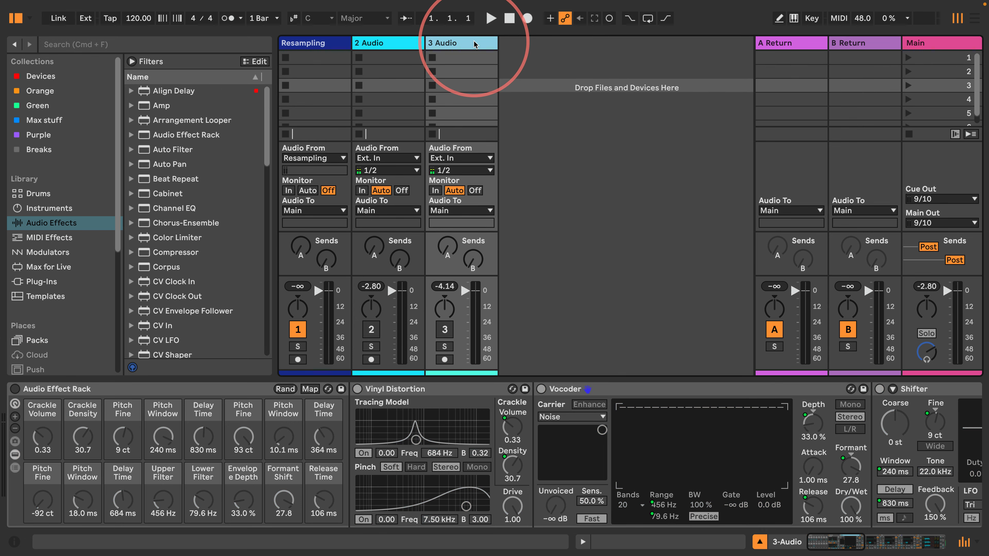
key(super+t)
drag(218, 135, 530, 41)
Add a Vinyl Distortion device inside the 4 Audio track's Audio Effect Rack
scroll(194, 231, down, 5)
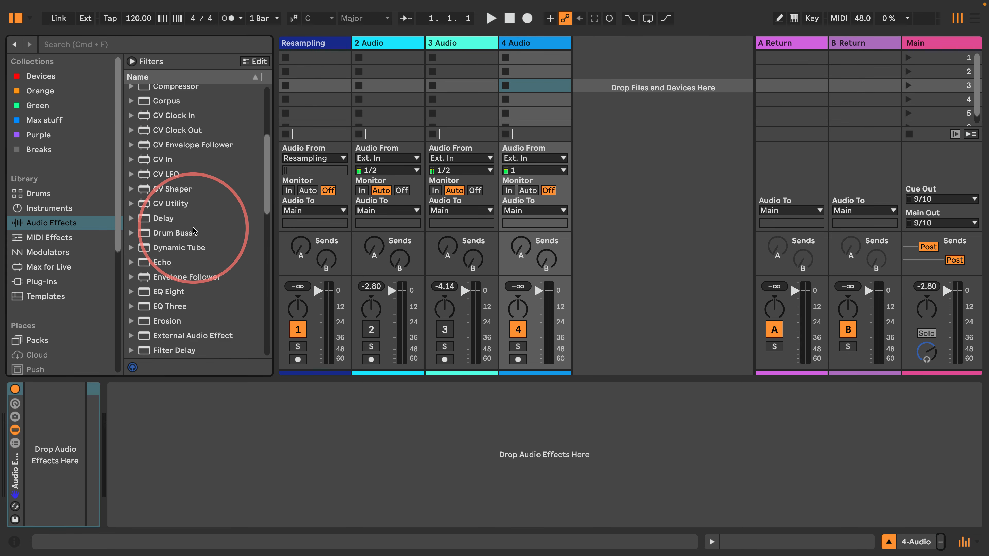
scroll(194, 231, down, 10)
drag(146, 339, 31, 432)
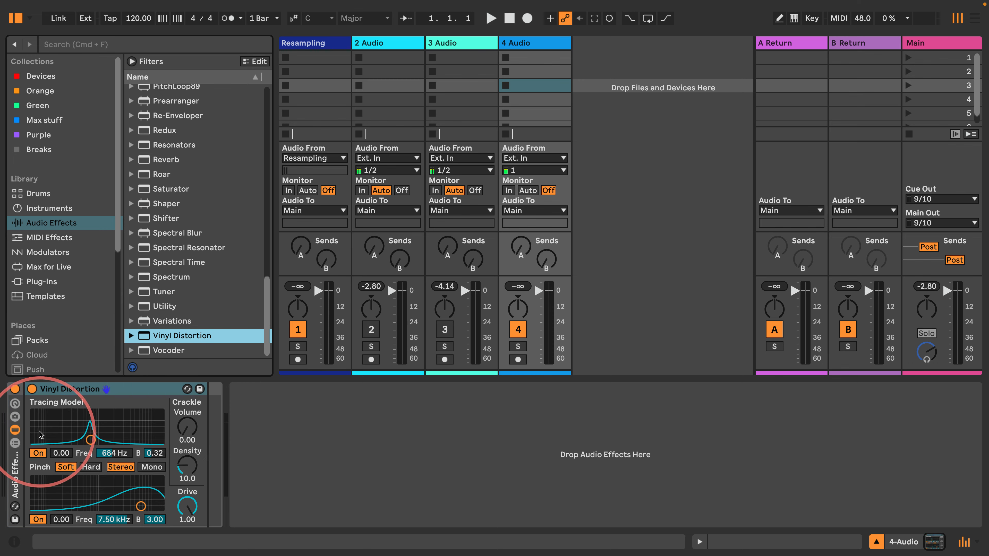
Show the new rack's macro controls and expand them to 16 macros
click(15, 405)
click(15, 405)
click(14, 405)
click(15, 406)
click(15, 406)
click(14, 405)
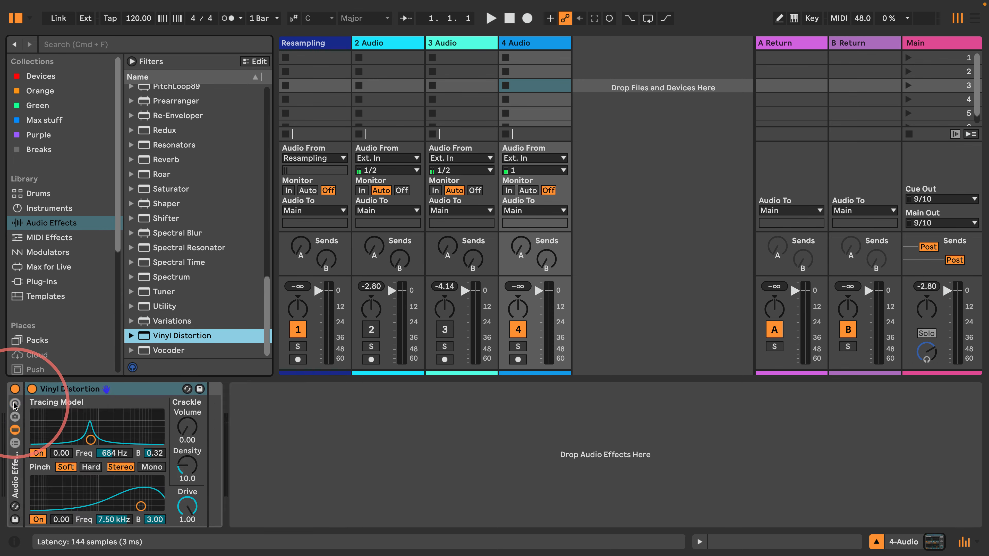
click(14, 405)
click(15, 404)
click(15, 404)
click(14, 404)
click(15, 405)
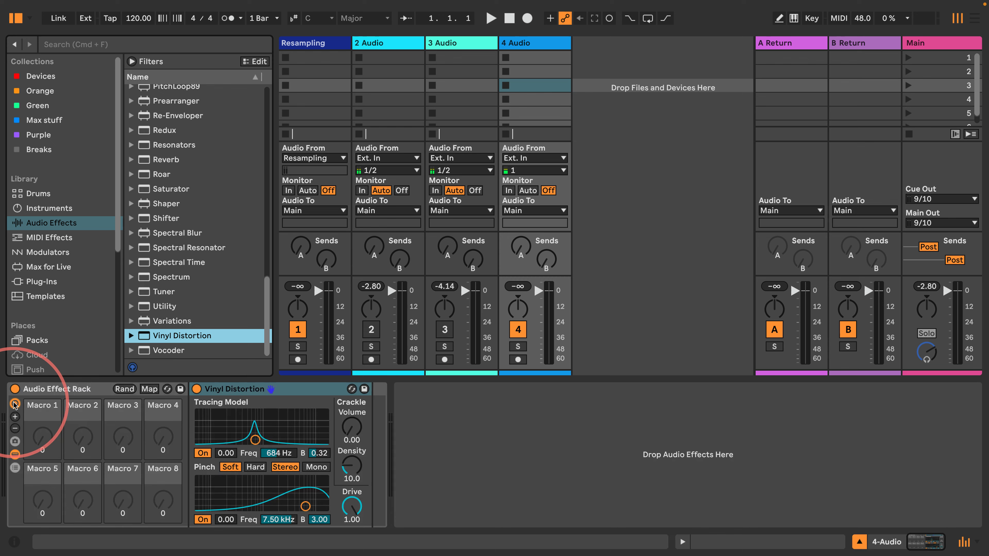
click(14, 405)
click(14, 404)
click(15, 405)
click(15, 405)
click(15, 404)
click(14, 404)
click(15, 416)
click(15, 417)
click(14, 417)
click(14, 416)
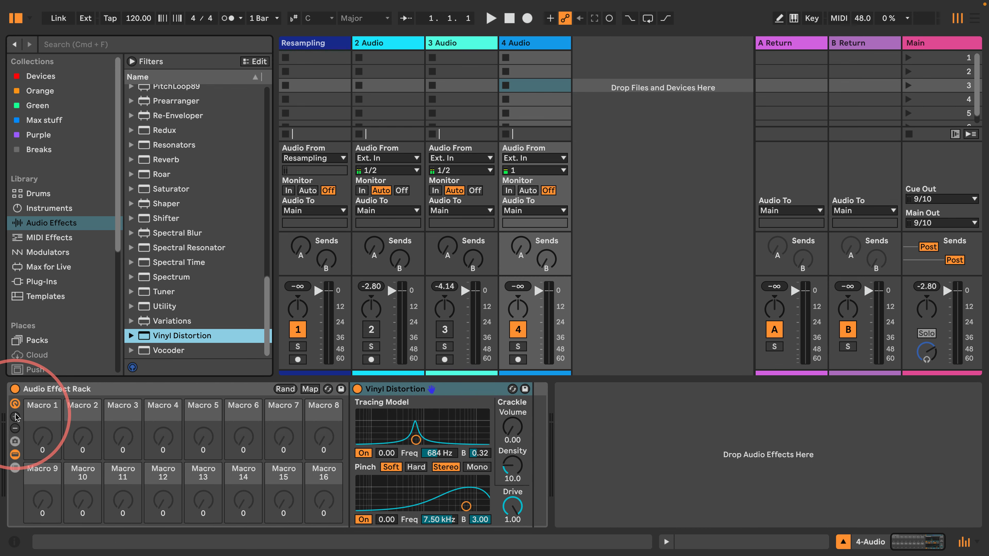
Add the Multiband Dynamics preset OTT after Vinyl Distortion in the rack
scroll(155, 179, up, 3)
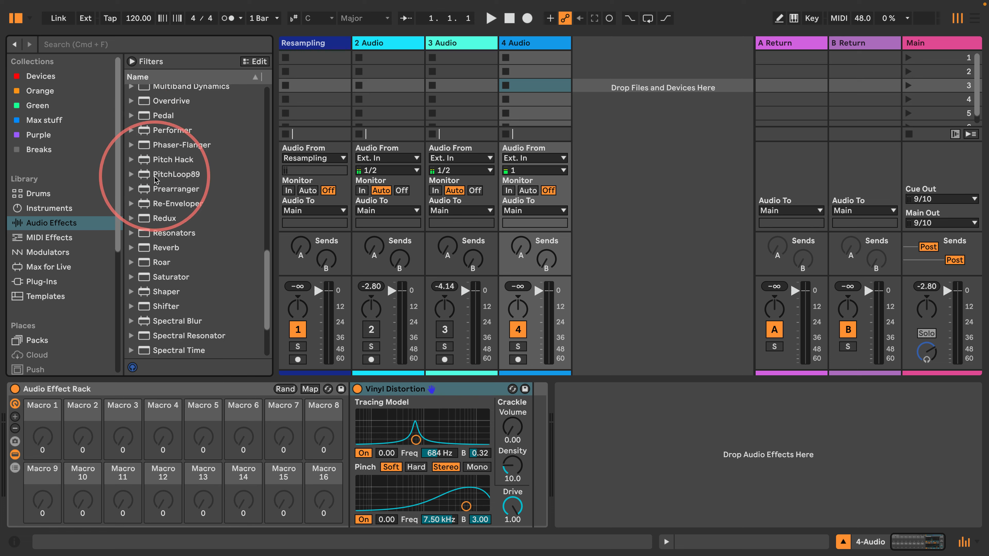
scroll(156, 179, up, 3)
click(132, 159)
drag(155, 266, 532, 398)
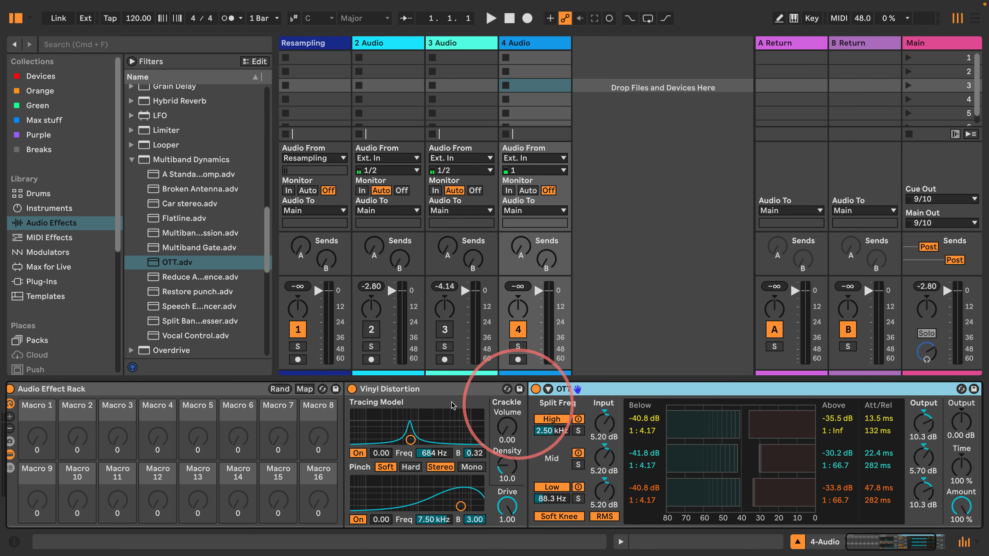
Insert an Auto Filter between Vinyl Distortion and OTT
click(131, 160)
scroll(165, 218, up, 8)
scroll(164, 218, up, 5)
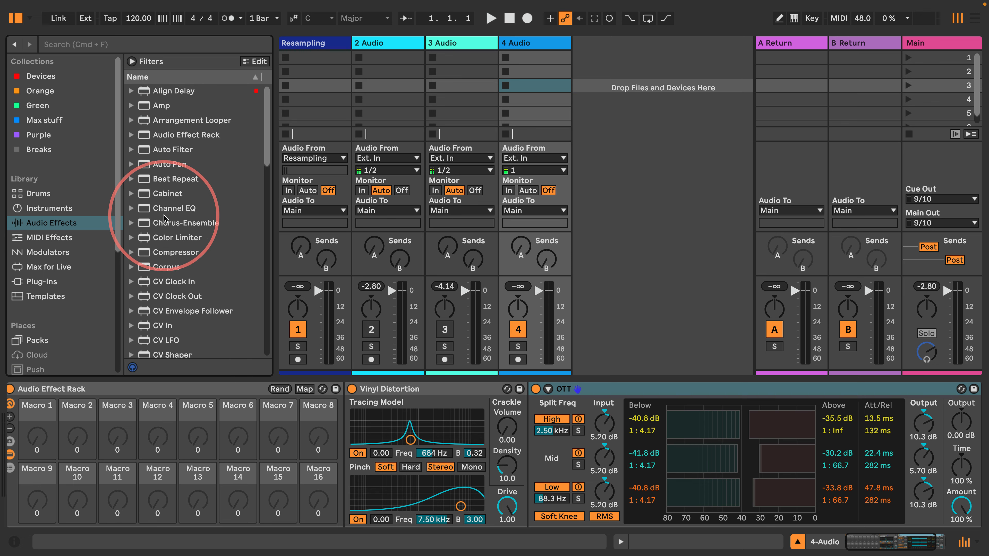
click(172, 149)
drag(604, 463, 529, 436)
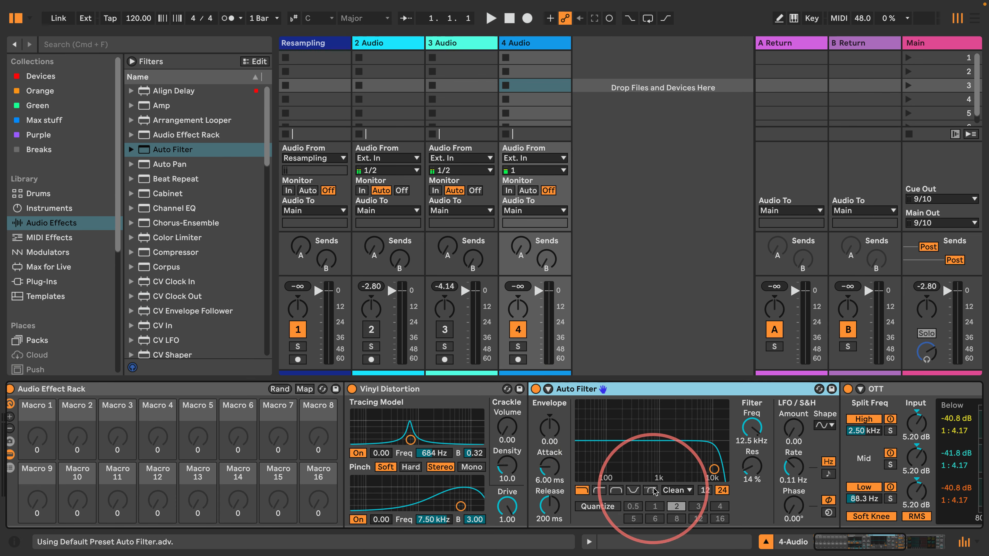
Set the Auto Filter's circuit to OSR with Drive at 24.0 dB, resonance at 93 % and frequency at 173 Hz
click(678, 490)
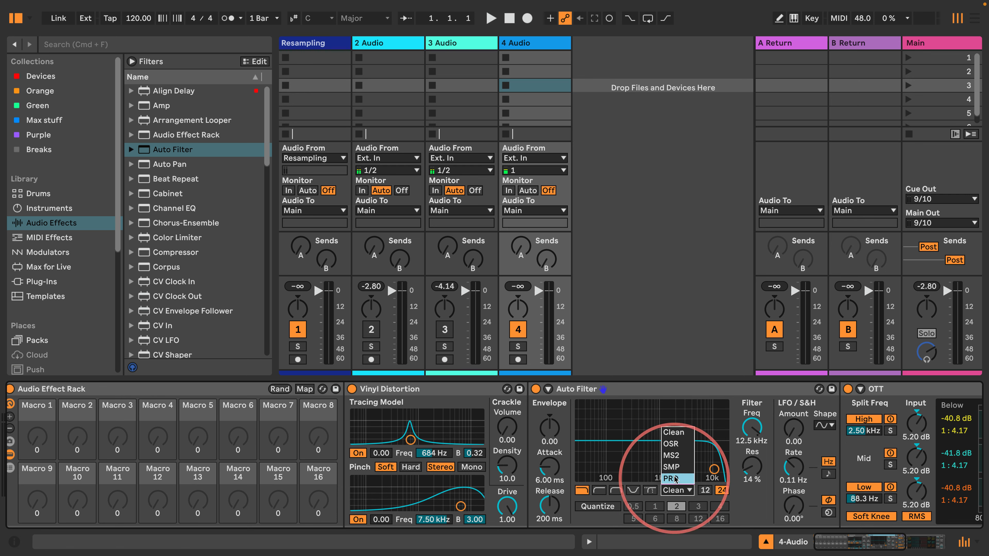
click(672, 444)
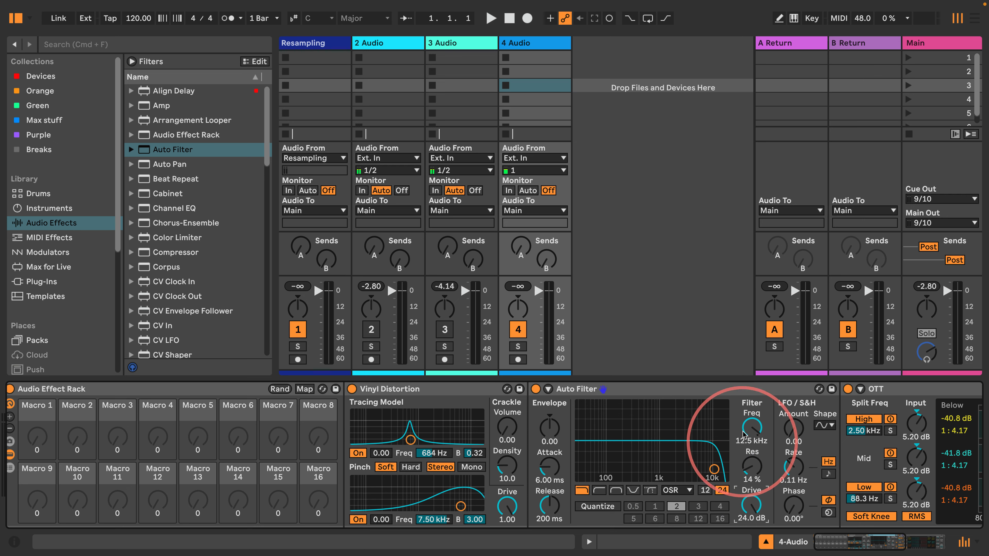
drag(752, 470, 752, 466)
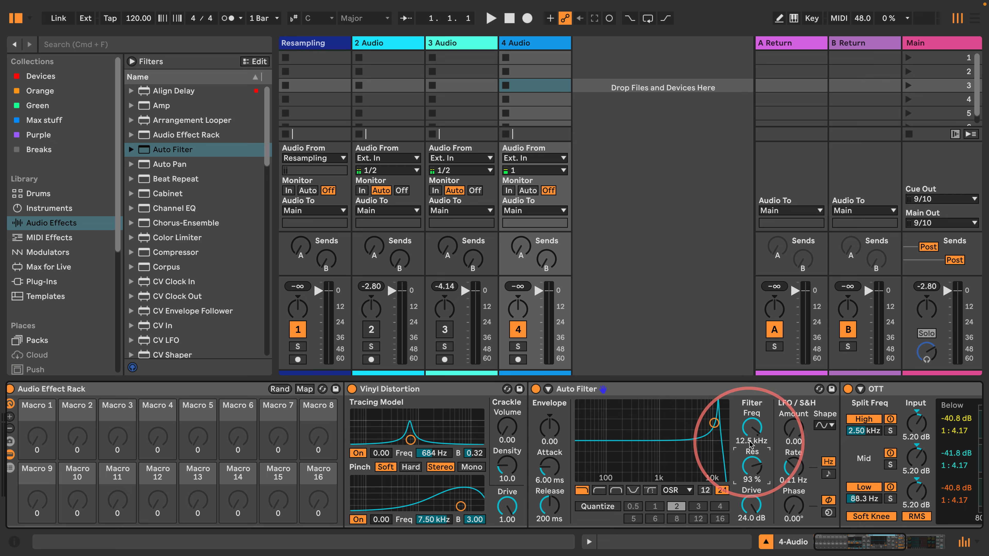
drag(753, 427, 753, 430)
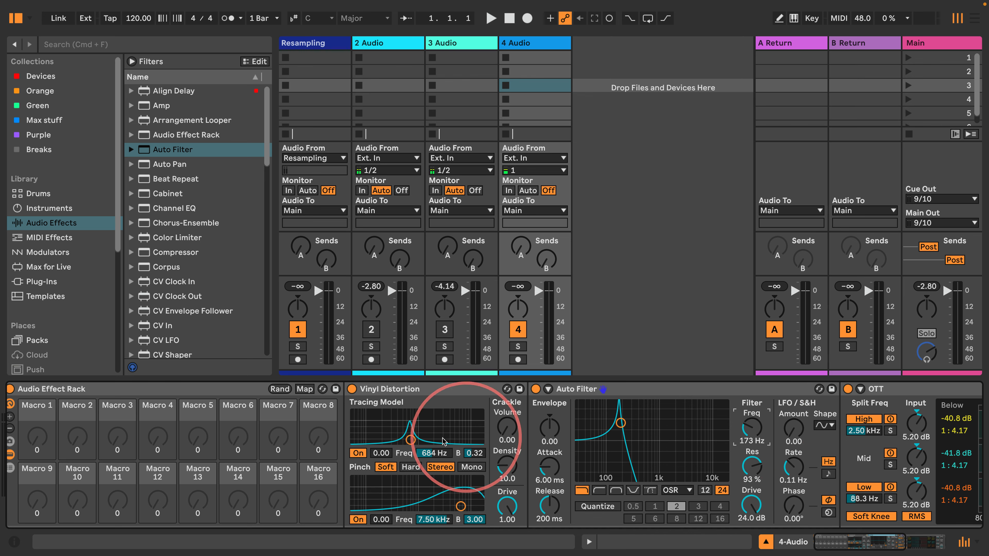
Map Vinyl Distortion's Crackle Volume to Macro 1 and its Crackle Density to Macro 2
click(398, 390)
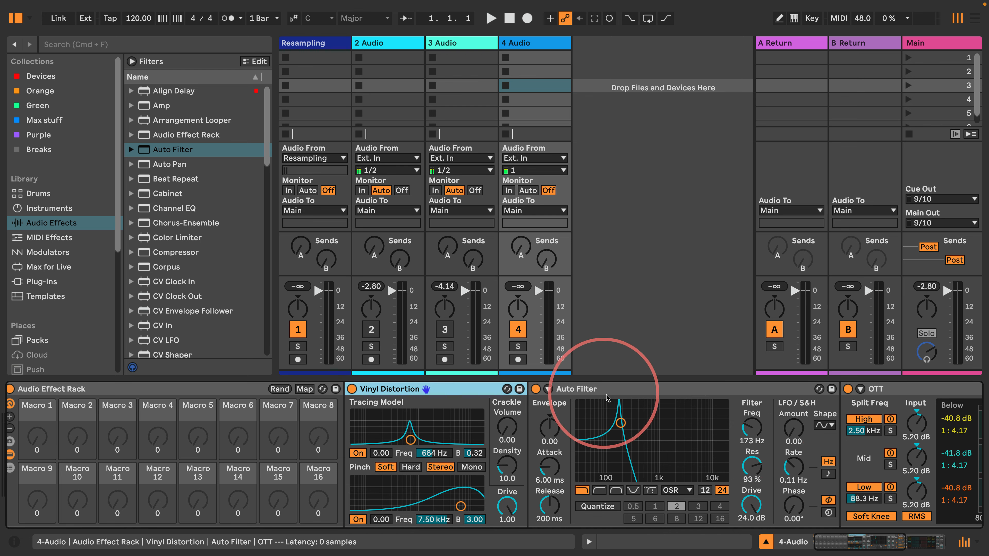
click(830, 546)
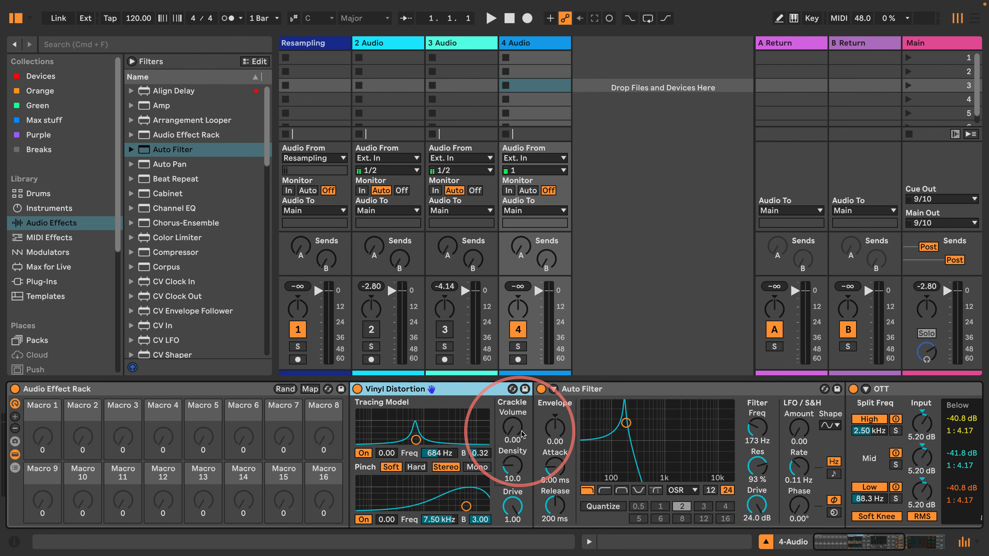
right_click(513, 428)
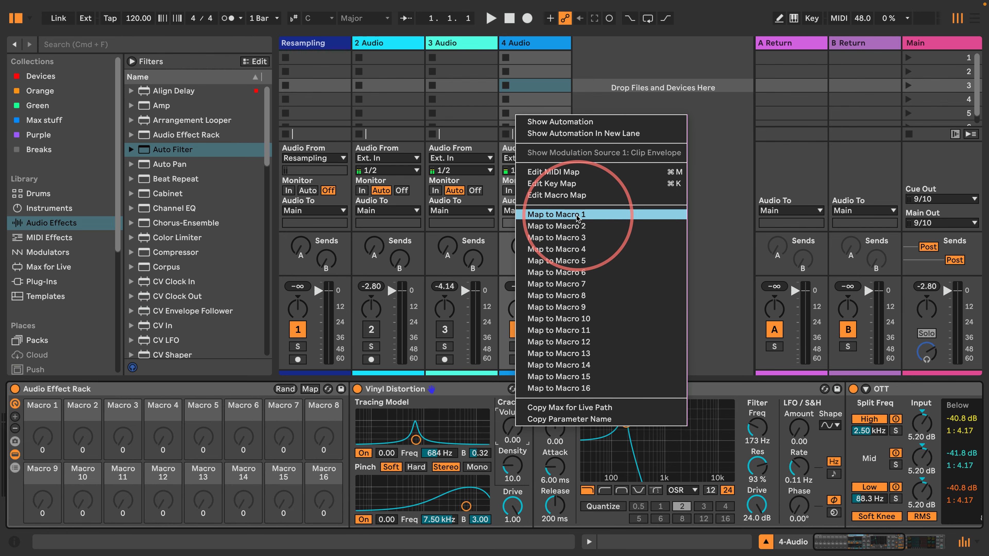
click(557, 214)
right_click(511, 465)
click(554, 263)
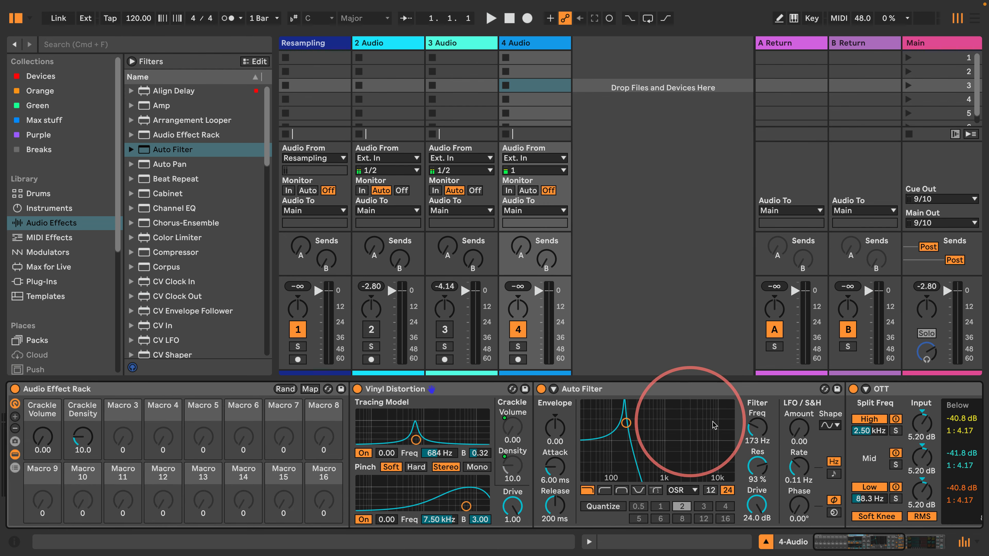
Raise the Auto Filter's resonance to 125 % and map its filter frequency to Macro 3
drag(755, 470, 724, 366)
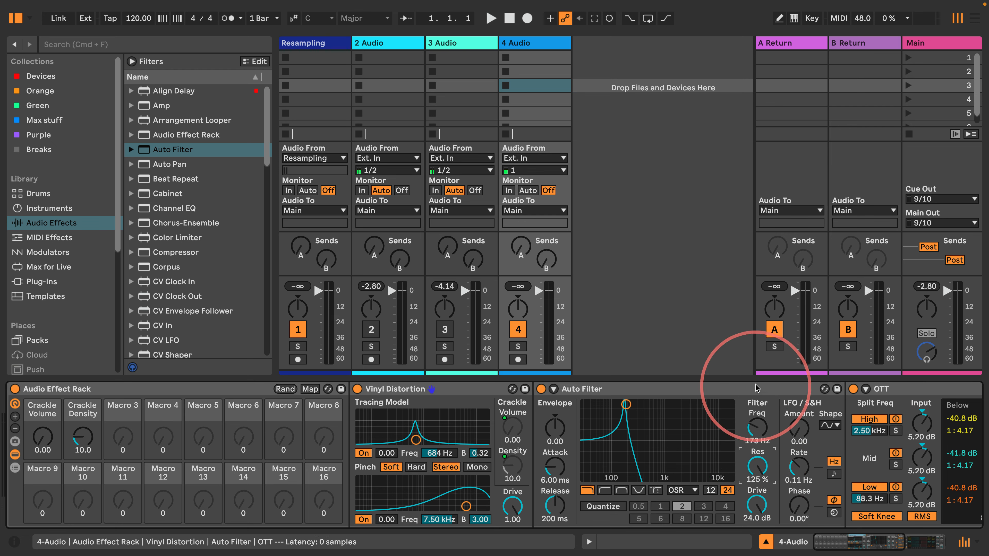
right_click(756, 428)
click(778, 238)
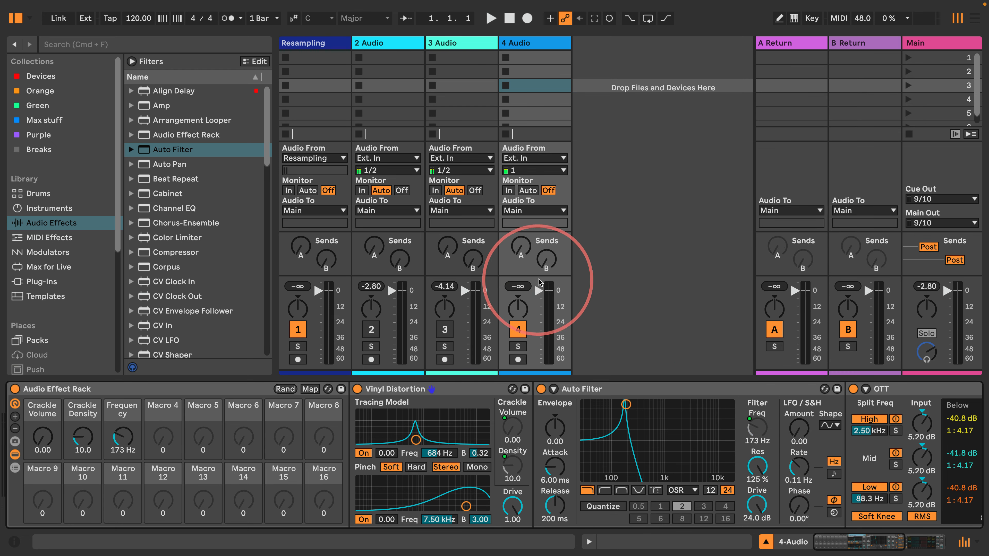
Randomize the rack's mapped macros and raise the 4 Audio track's volume from silence to -7.0 dB
click(518, 330)
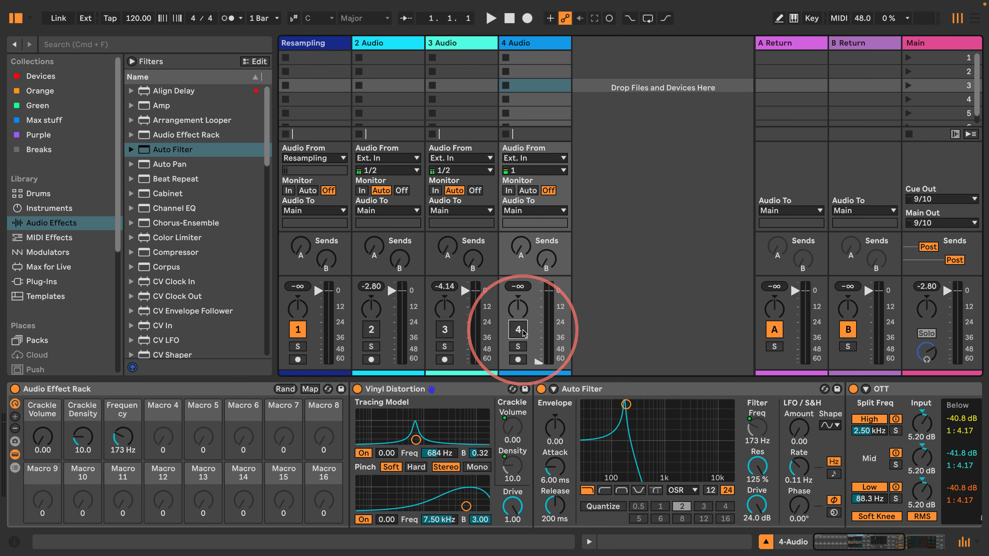
click(518, 331)
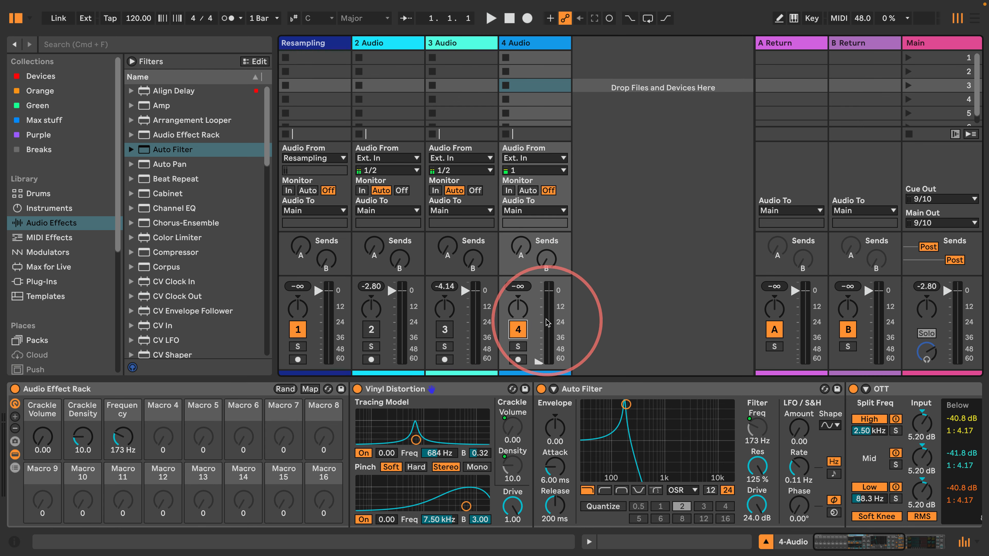
click(286, 389)
drag(538, 362, 538, 359)
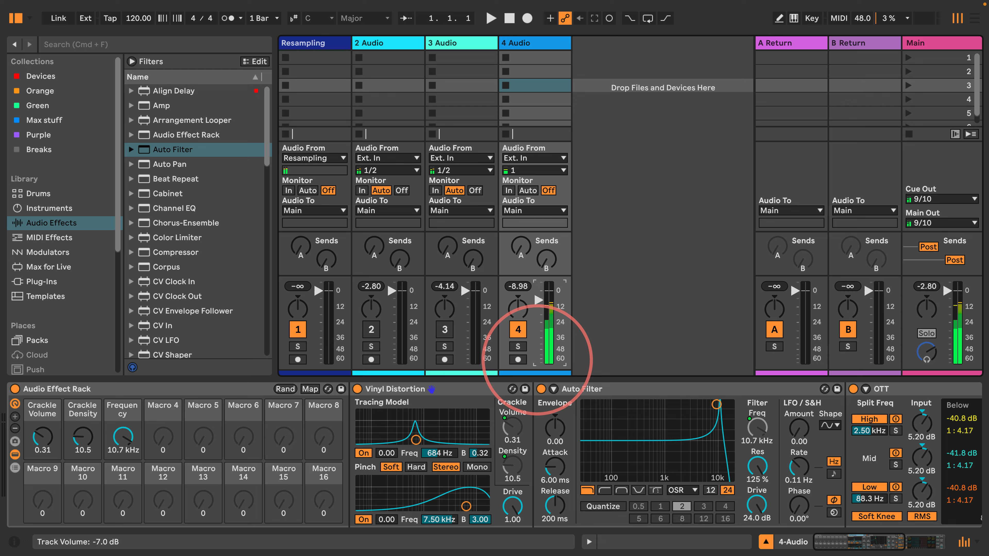
Randomize the three mapped macros six times to audition the Auto Filter rack on the 4 Audio track
click(279, 389)
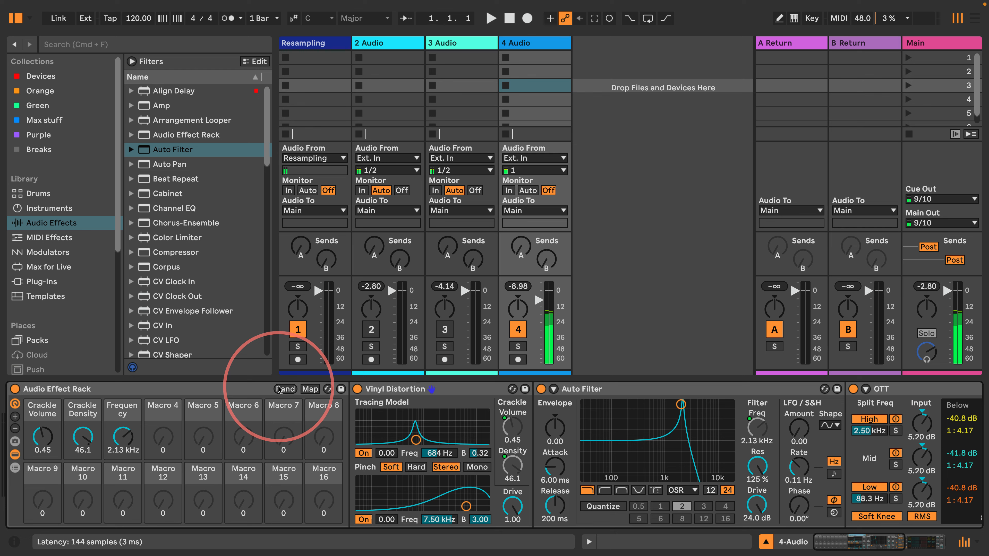
click(281, 389)
click(282, 389)
click(281, 389)
click(281, 389)
click(281, 388)
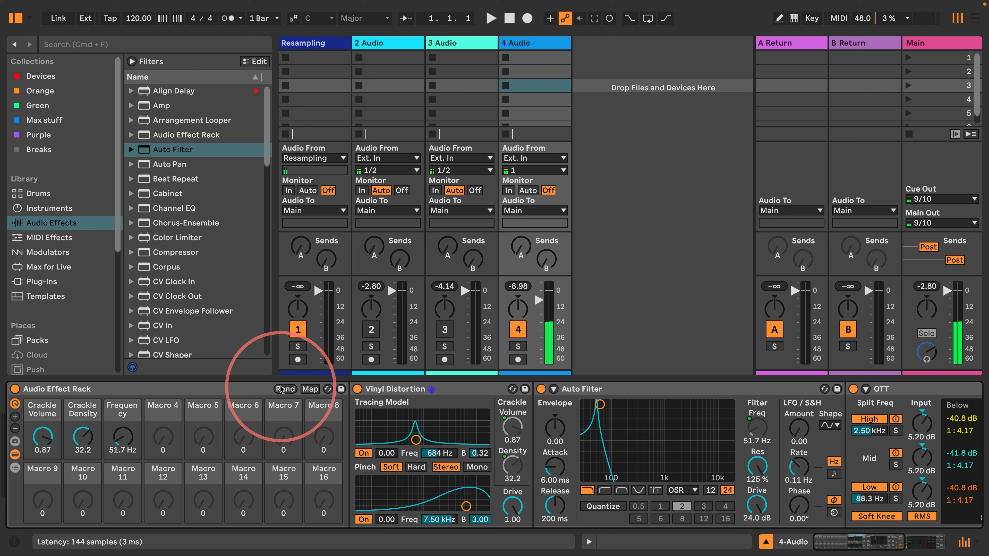
drag(539, 300, 538, 298)
Limit the Frequency macro's mapping to a maximum of 150 Hz and leave macro mapping mode
click(310, 388)
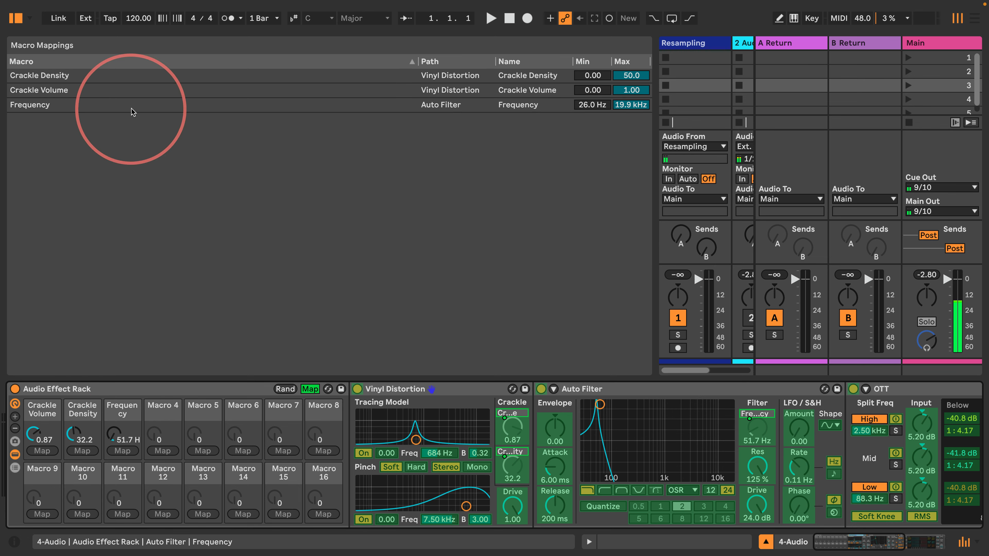
click(631, 105)
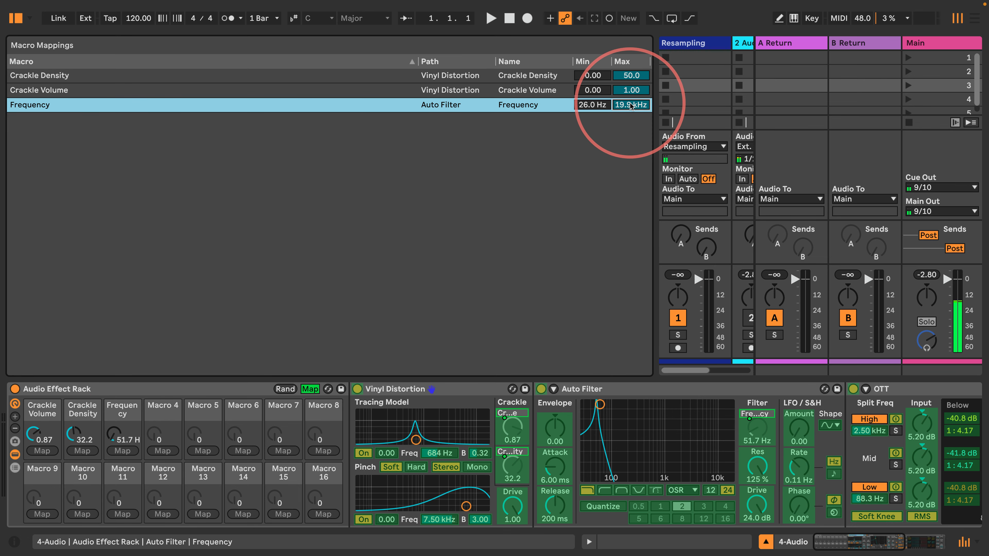
text(150)
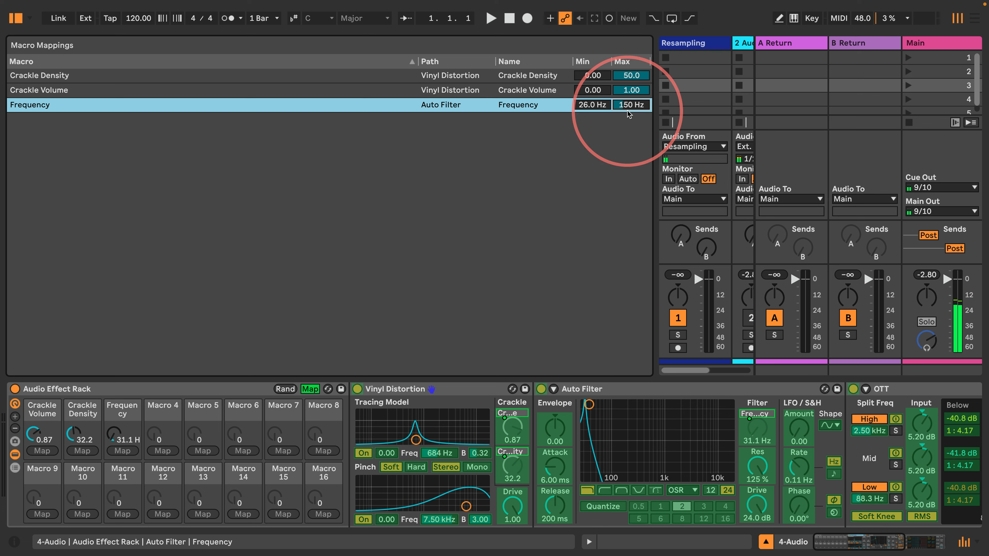
click(310, 389)
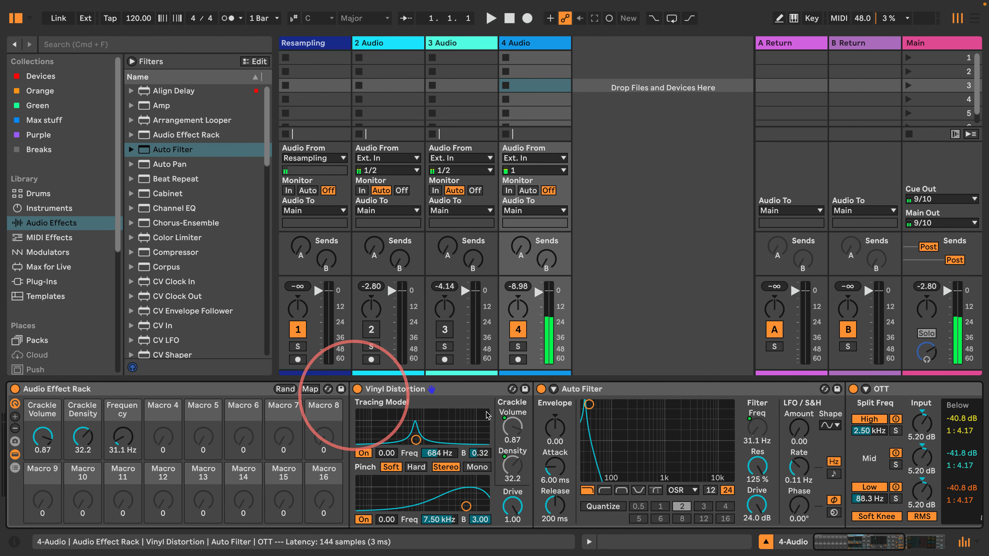
Randomize the rack's three mapped macros repeatedly to audition the sound with the limited filter frequency range
click(285, 389)
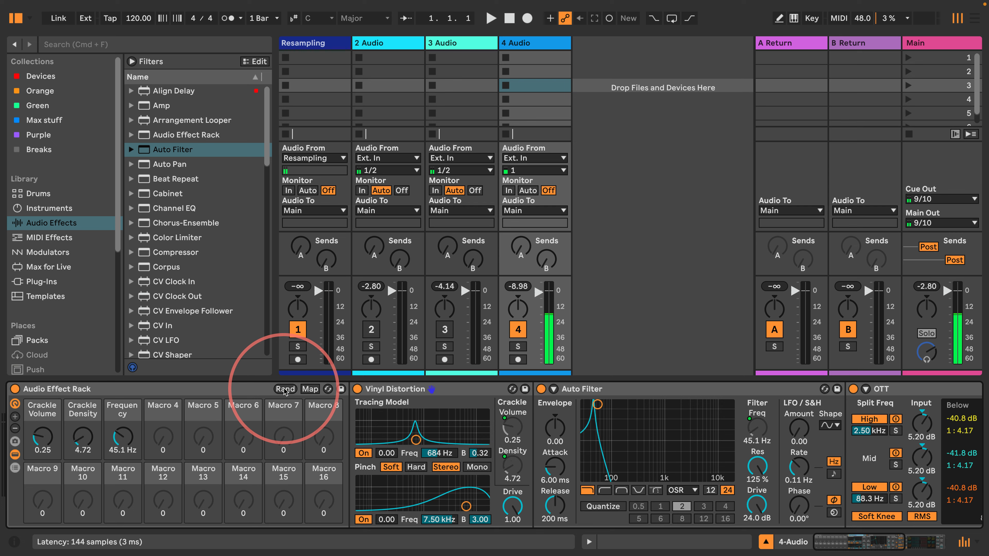
click(285, 388)
click(284, 389)
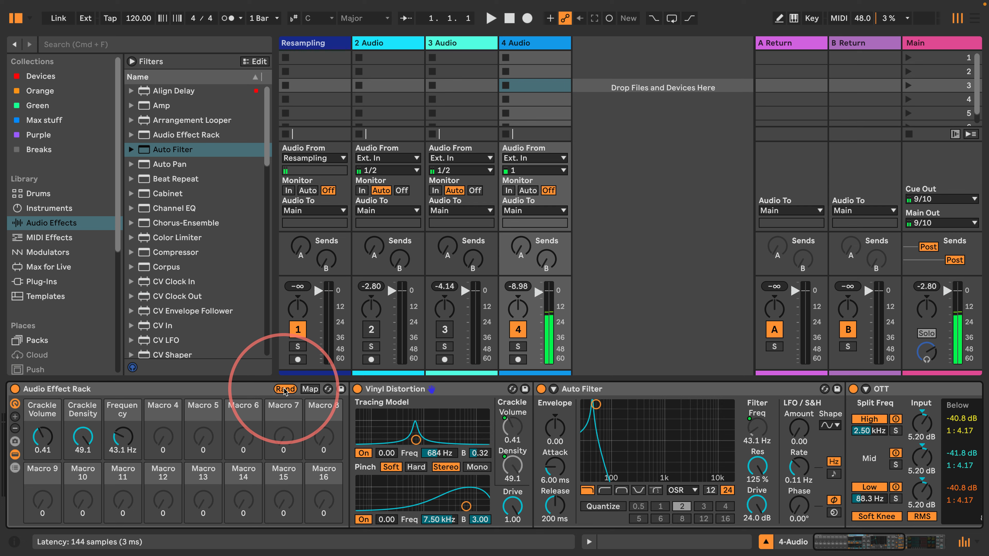
click(285, 389)
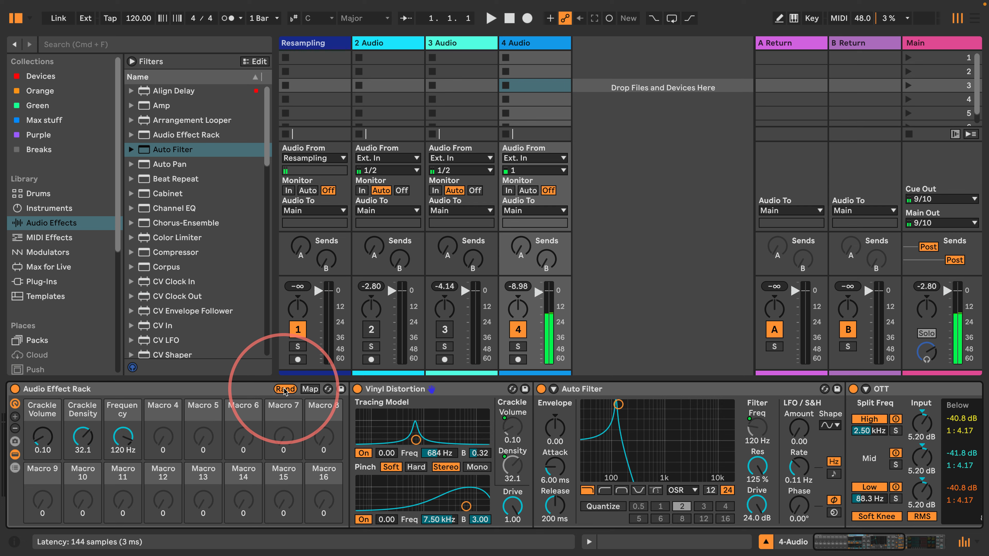
click(284, 389)
click(285, 389)
click(285, 388)
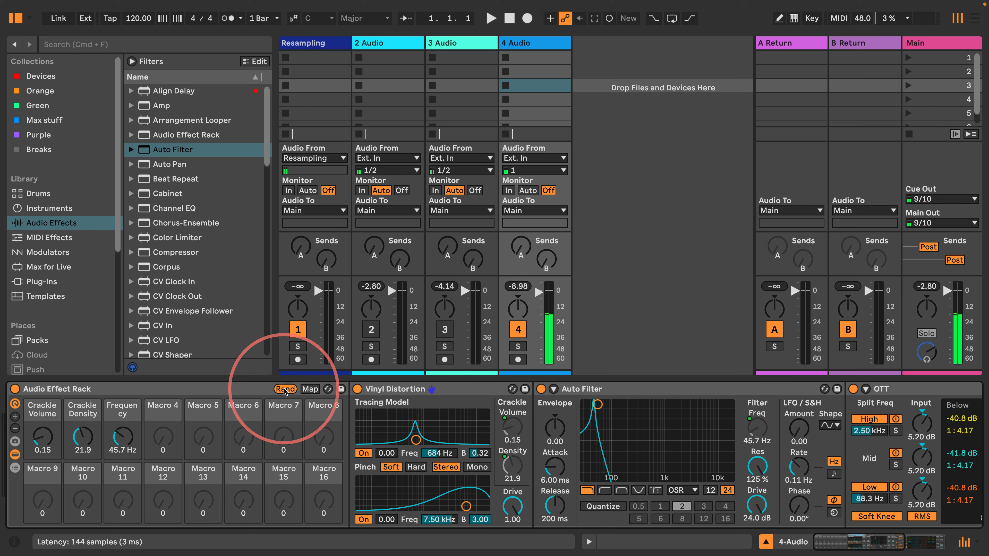
click(286, 389)
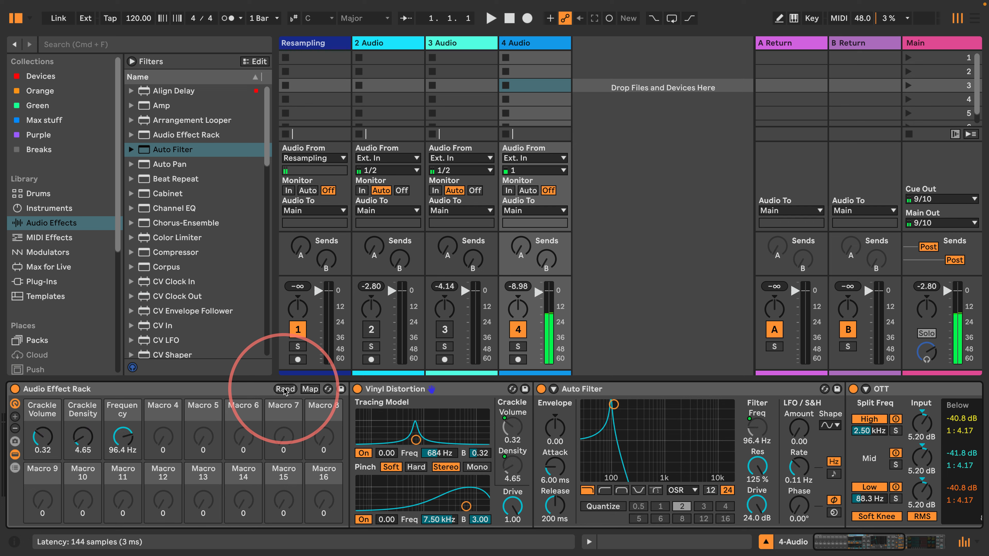
click(286, 389)
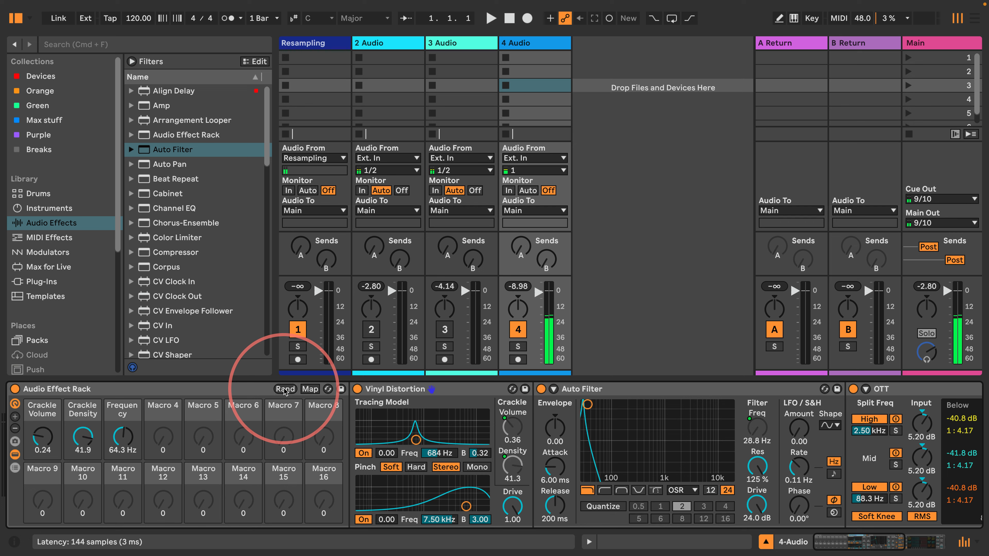
click(285, 389)
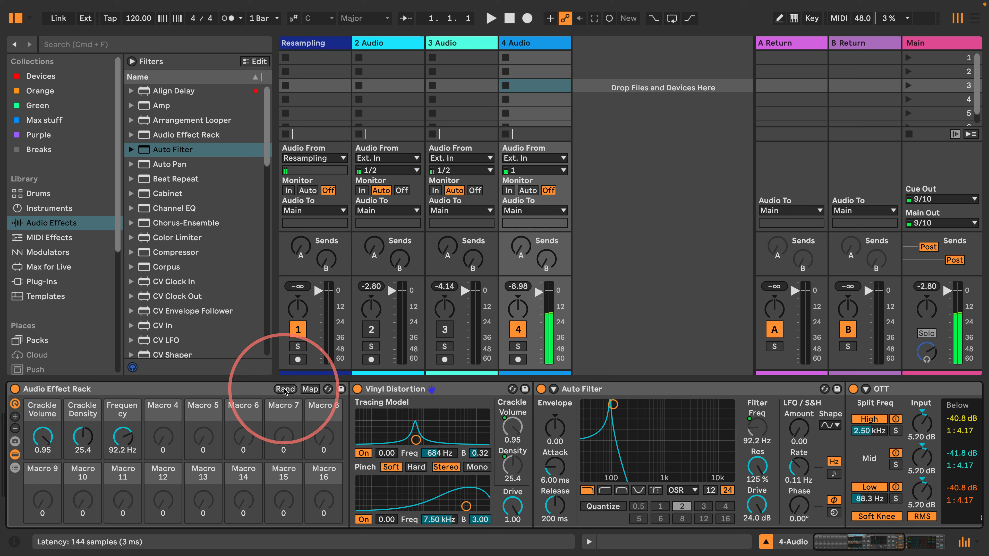
click(285, 389)
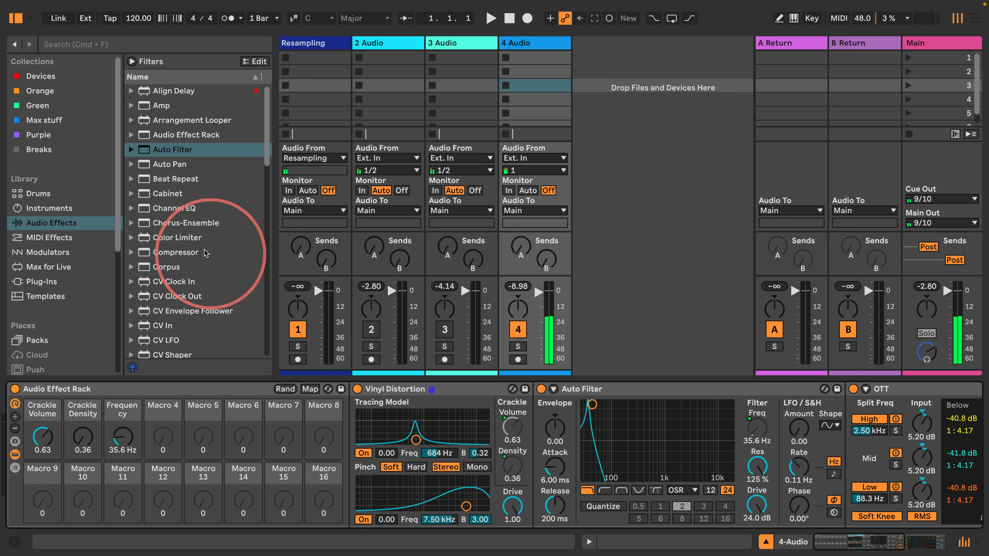
Insert Redux between the Auto Filter and OTT and sweep its sample rate to try the effect
scroll(201, 247, down, 5)
scroll(202, 248, down, 15)
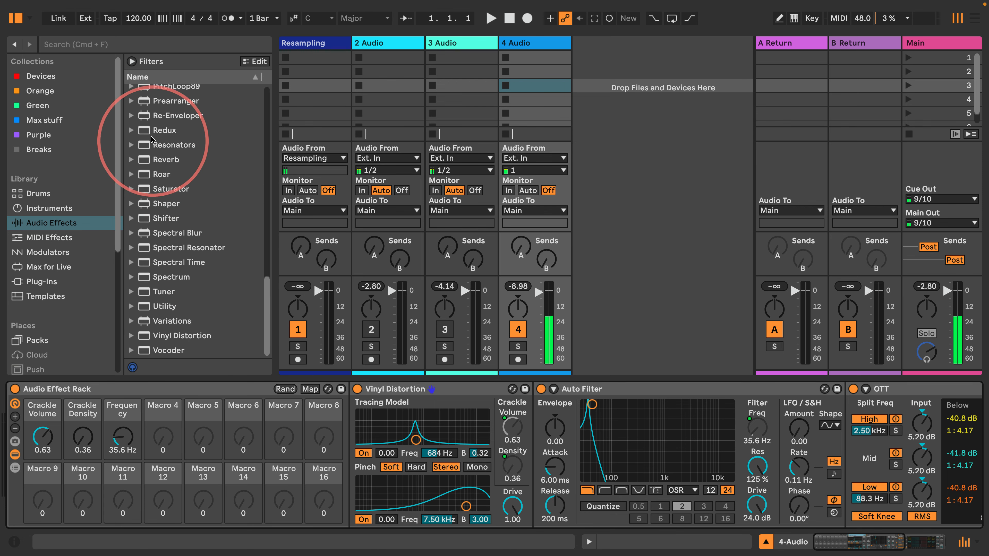
click(164, 130)
drag(817, 433, 846, 425)
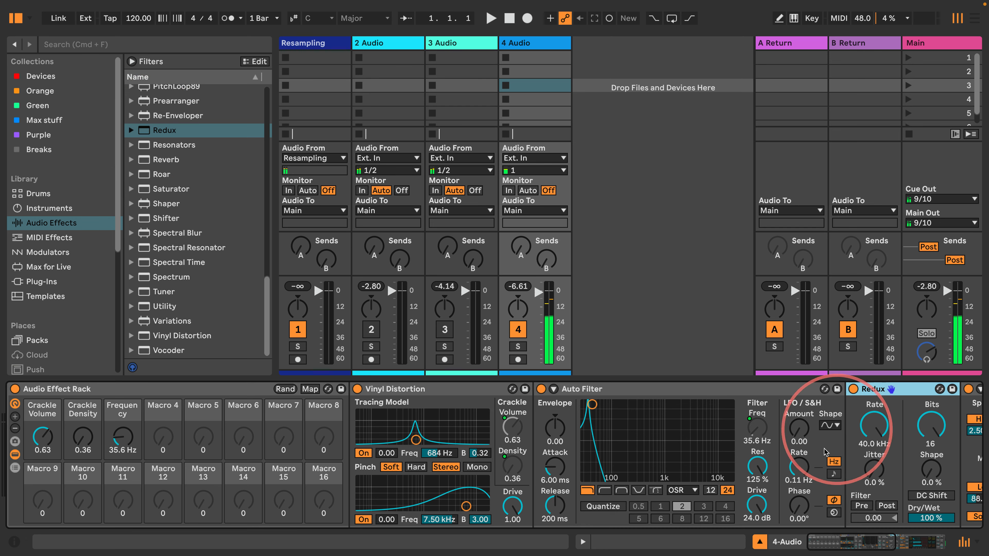
drag(858, 544, 882, 546)
drag(609, 425, 609, 459)
drag(608, 421, 607, 428)
Add an LFO device after Redux and map it to Redux's sample rate
scroll(195, 234, up, 5)
drag(160, 141, 696, 436)
click(724, 408)
click(609, 426)
Map the LFO's rate, waveform, depth and smooth parameters to Macros 4, 5, 6 and 7
drag(883, 544, 854, 540)
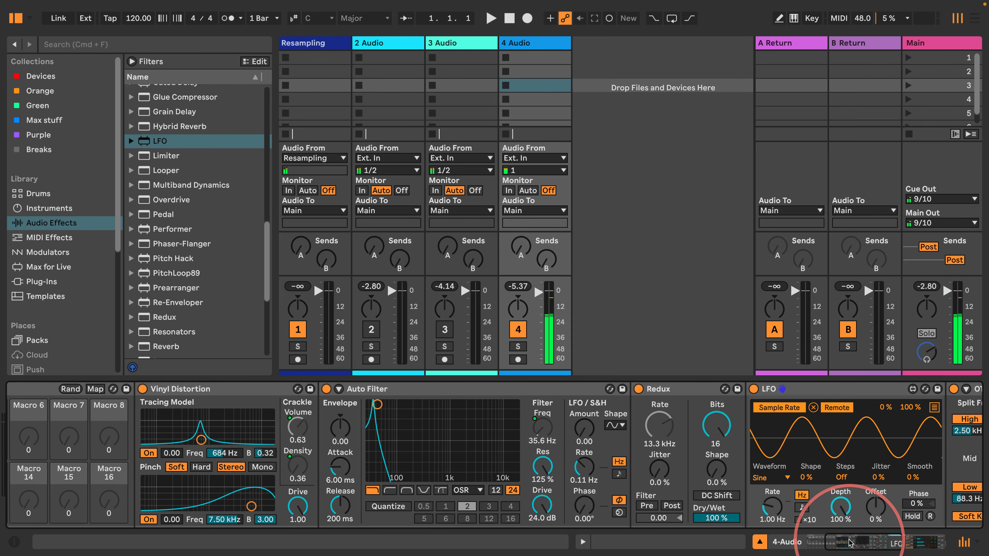
right_click(773, 508)
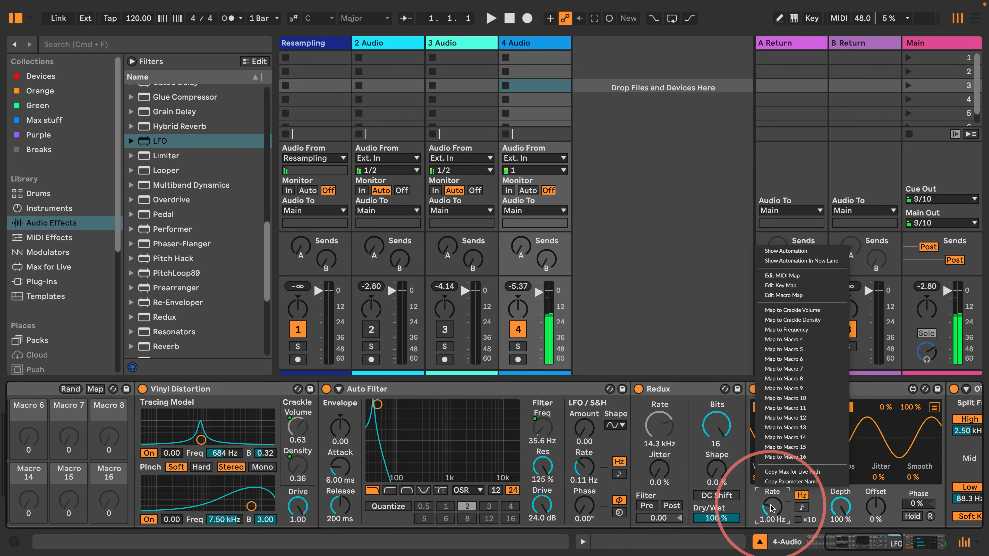
click(808, 342)
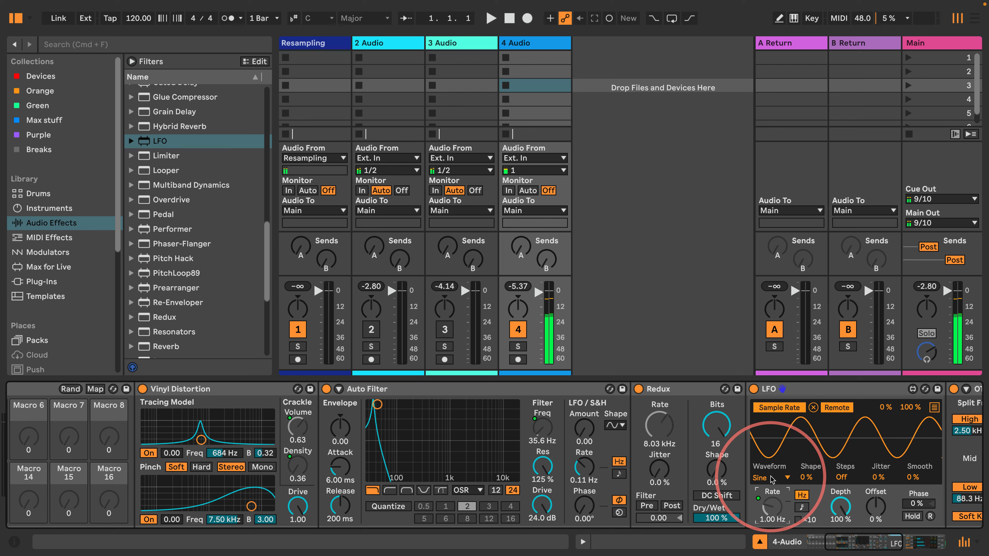
right_click(773, 505)
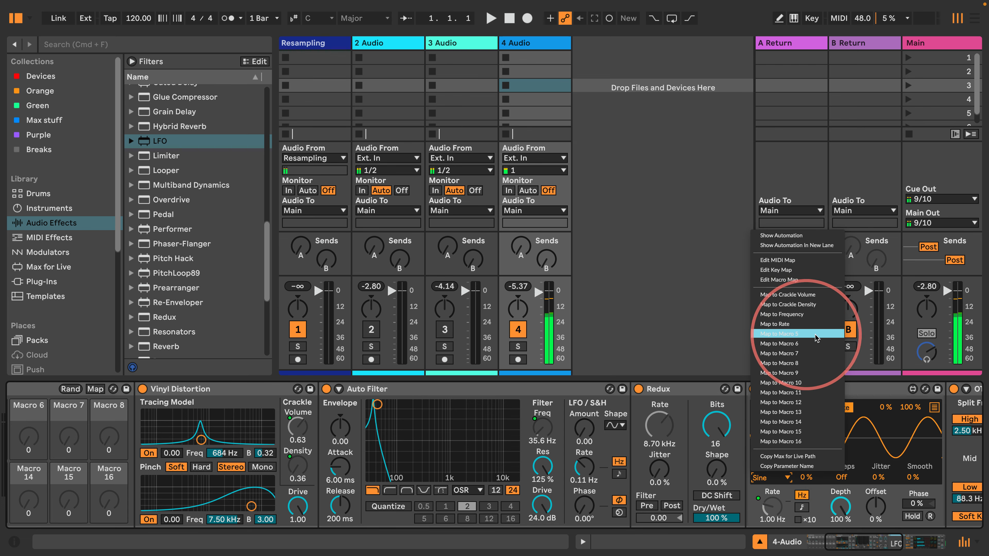
click(790, 334)
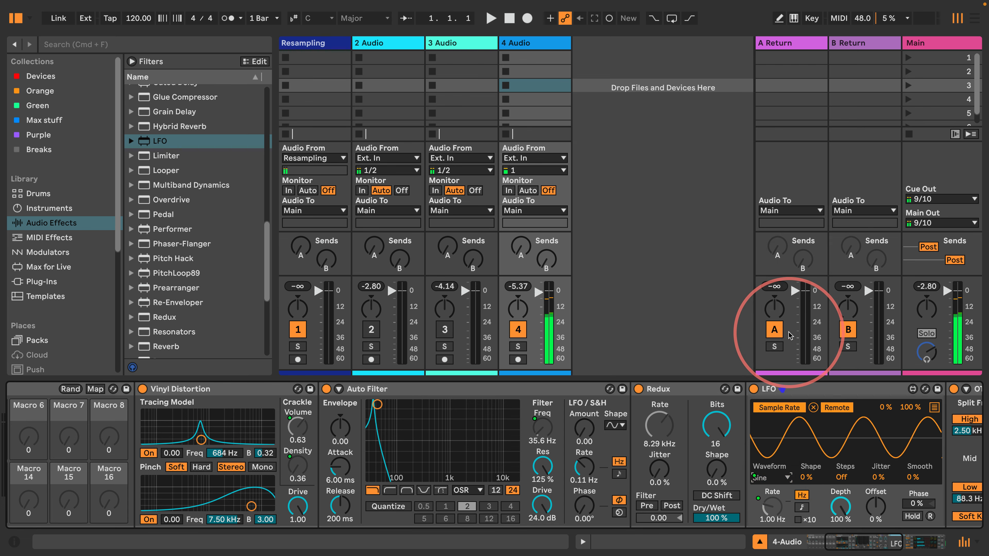
right_click(838, 508)
click(856, 359)
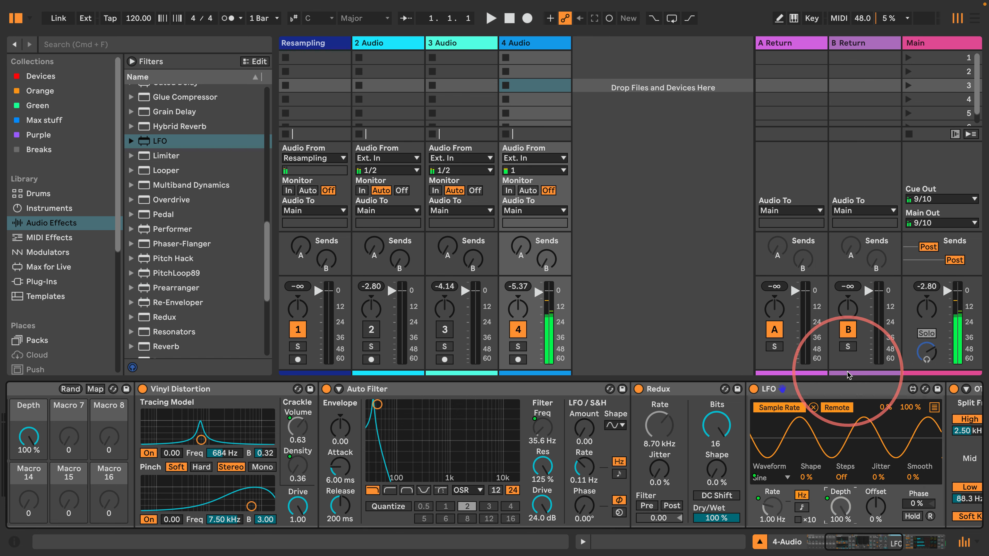
right_click(912, 479)
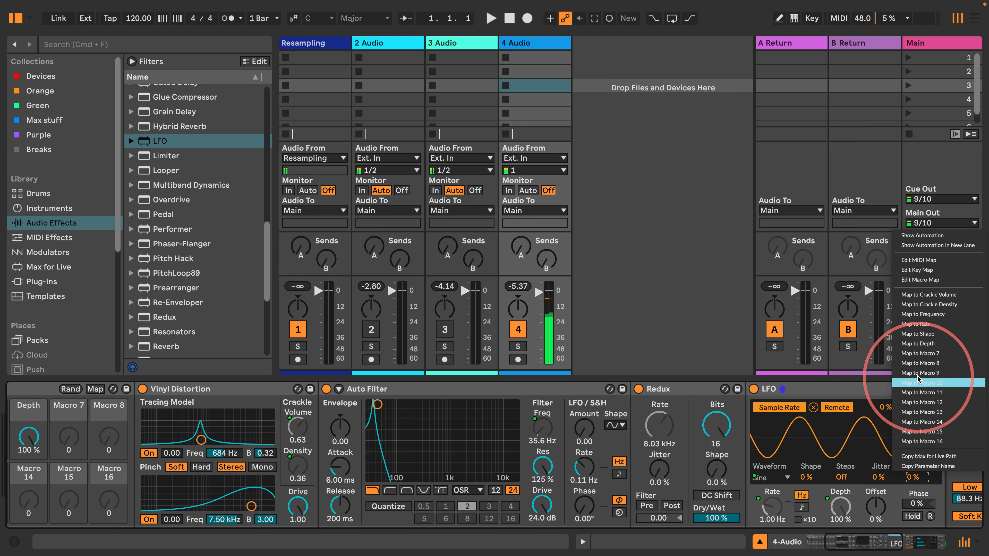
click(918, 358)
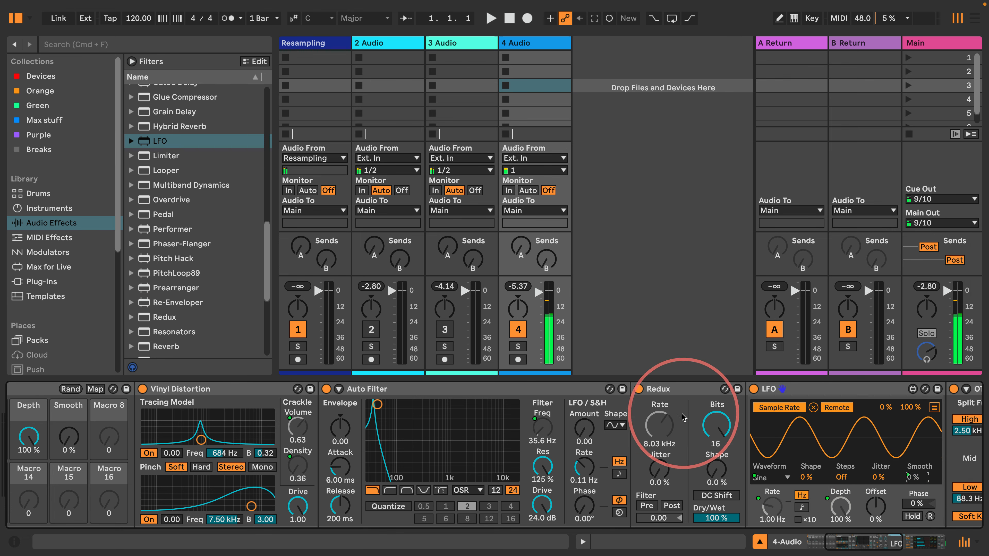
Randomize the seven mapped macros repeatedly to audition the LFO-modulated Redux in the rack
drag(833, 542, 820, 543)
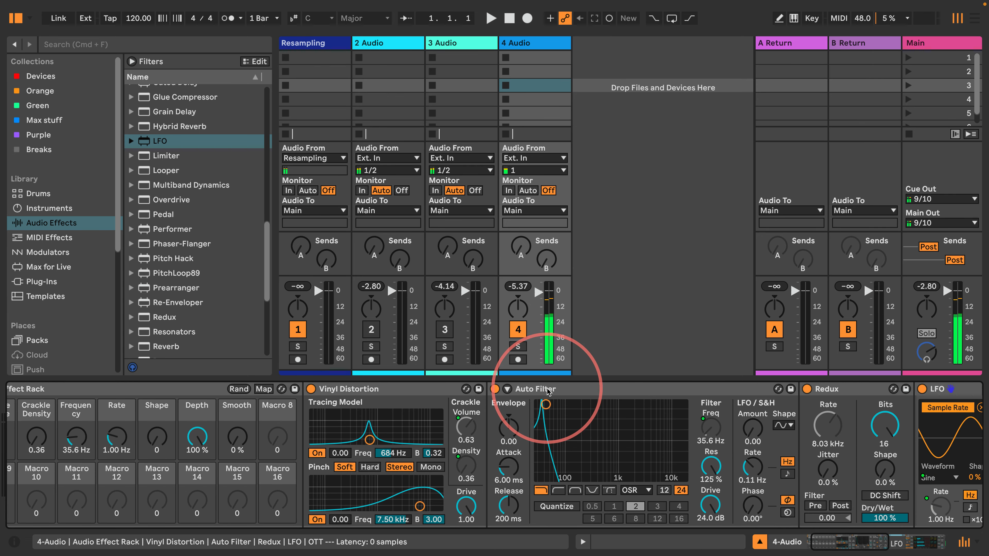
click(239, 389)
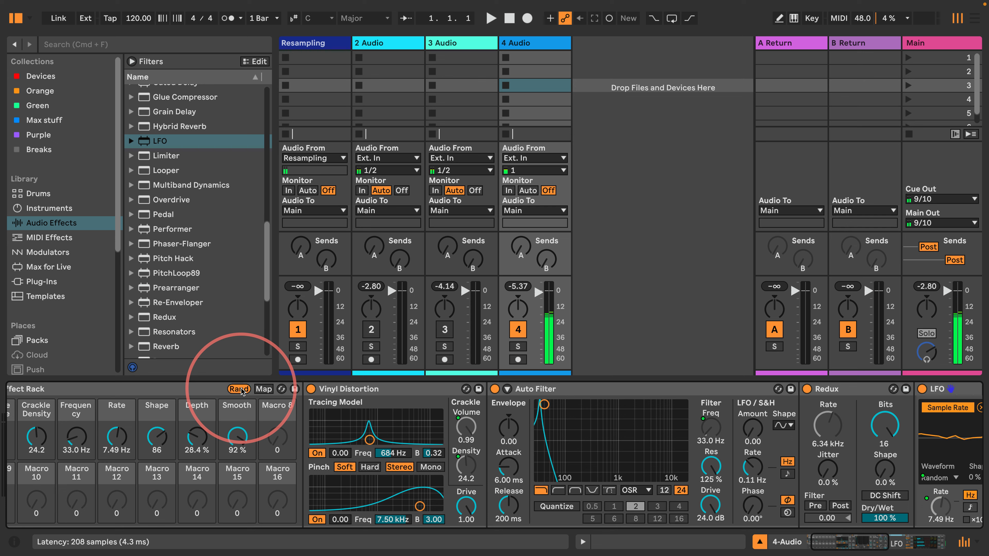
click(241, 390)
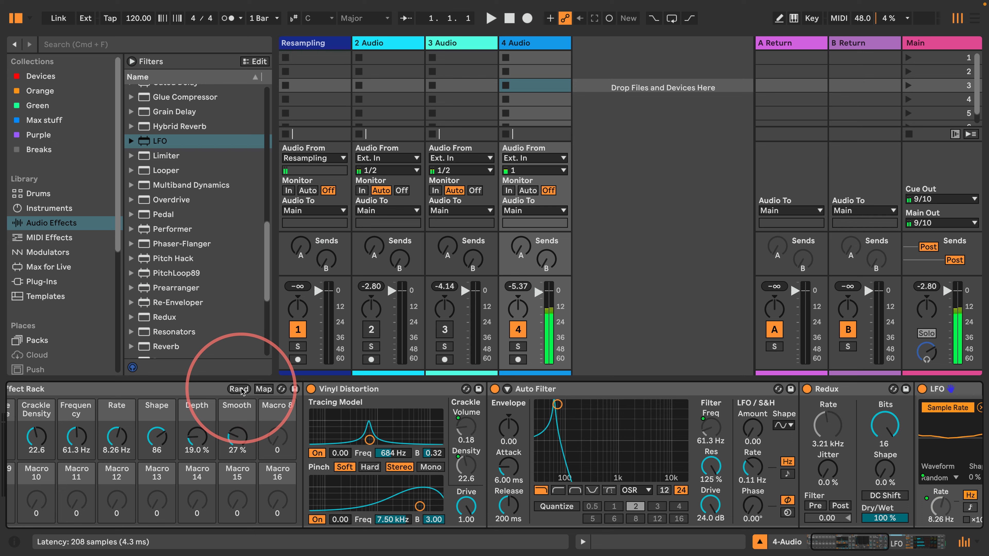
click(239, 389)
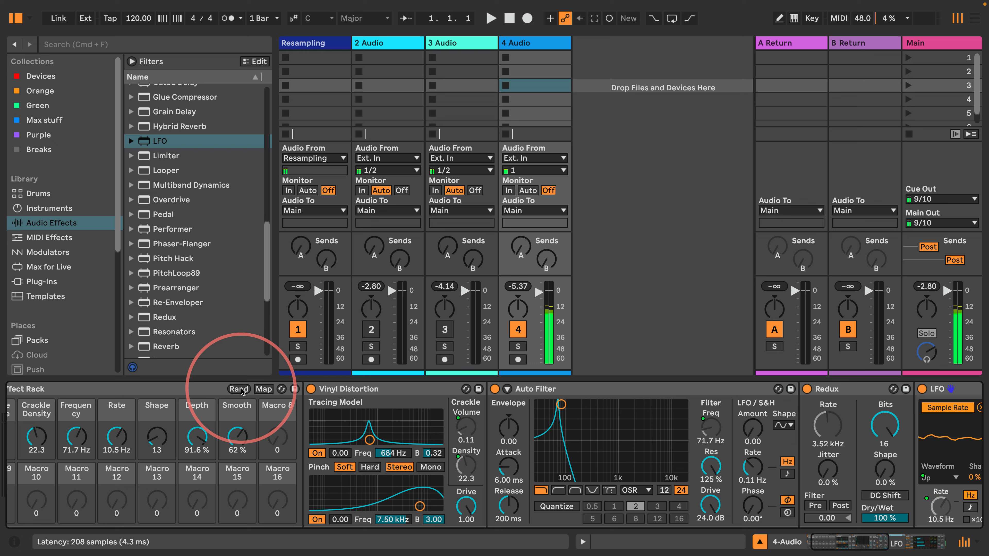
click(239, 389)
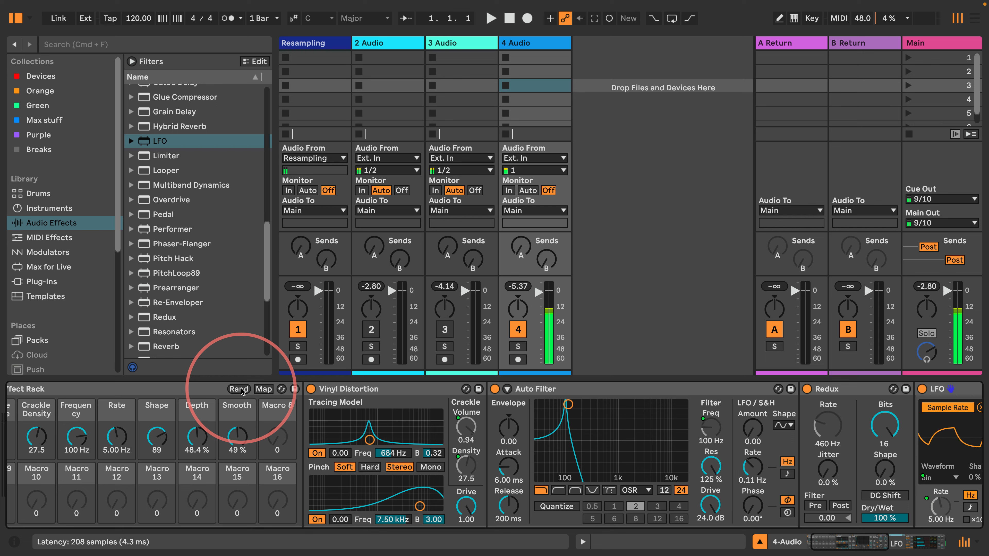
click(239, 389)
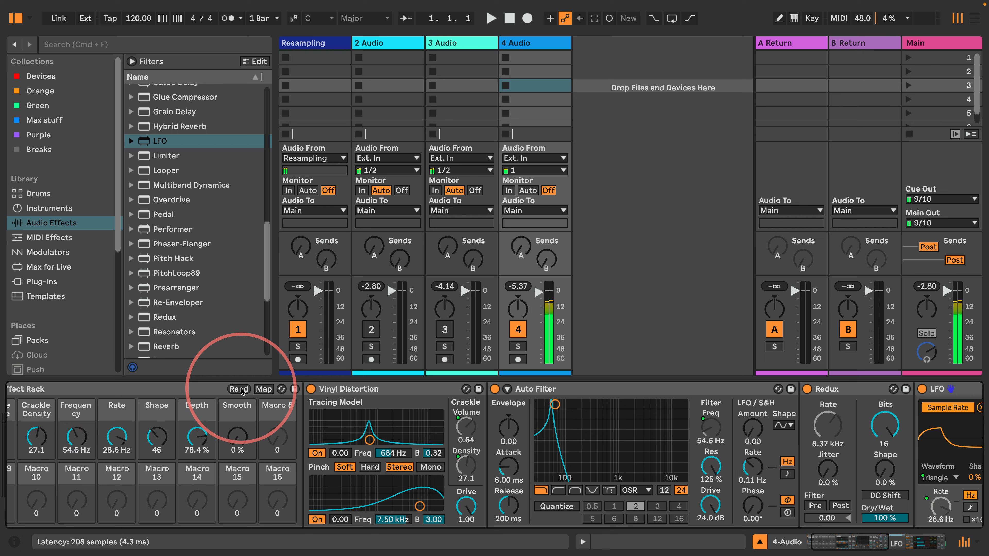
click(240, 389)
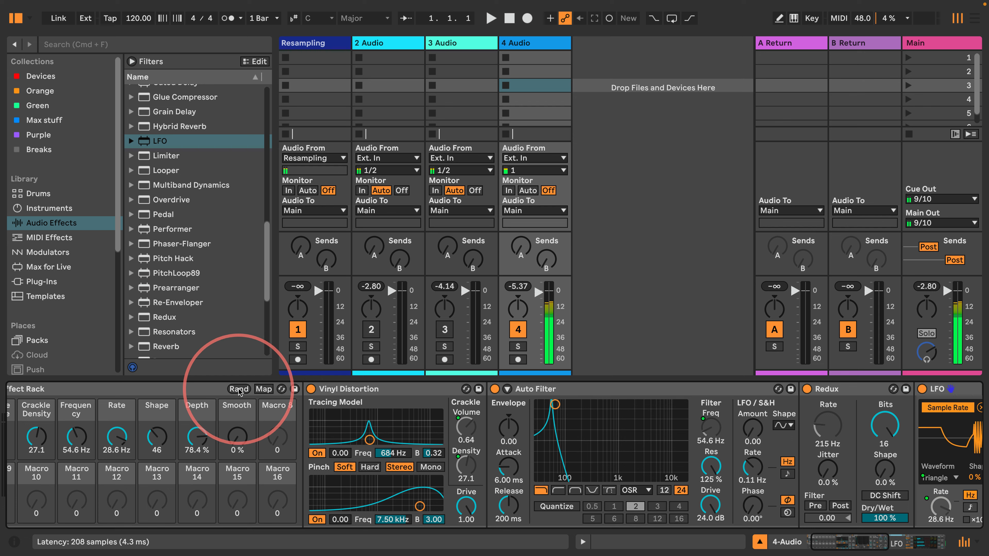
click(239, 389)
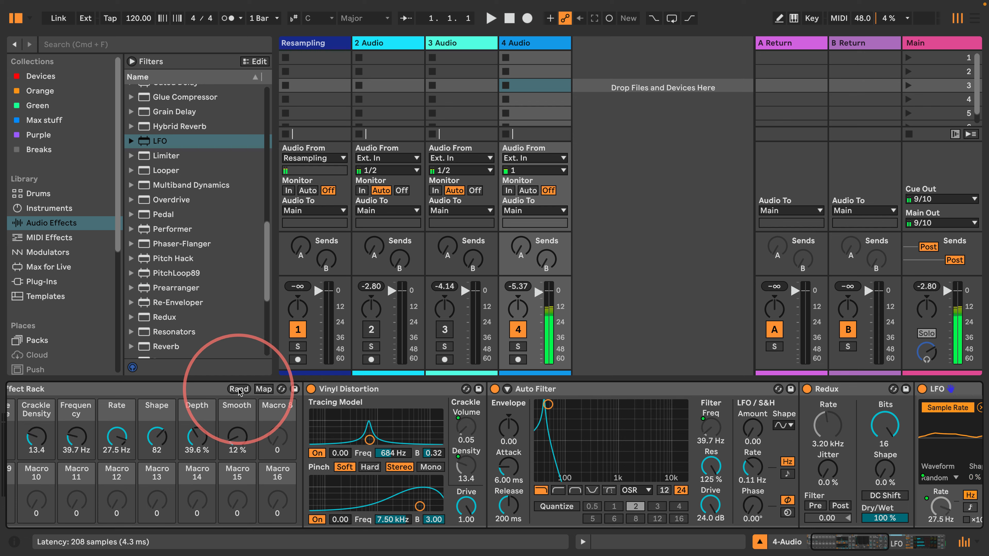
click(239, 389)
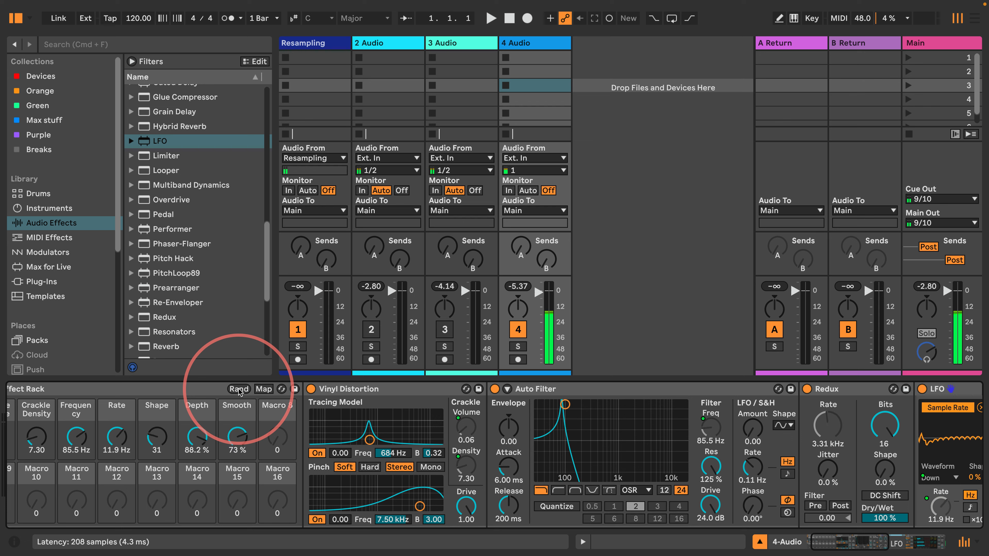
click(239, 389)
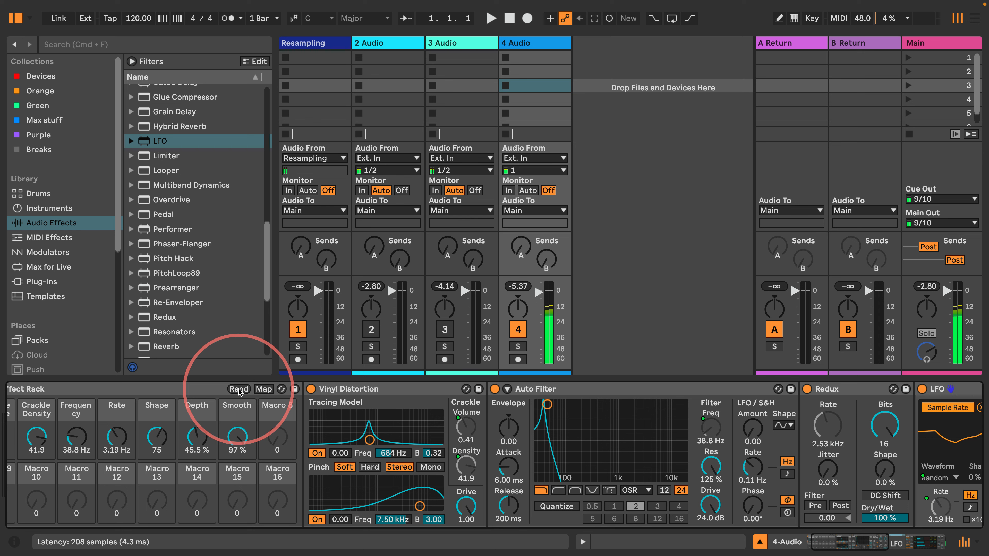
click(239, 389)
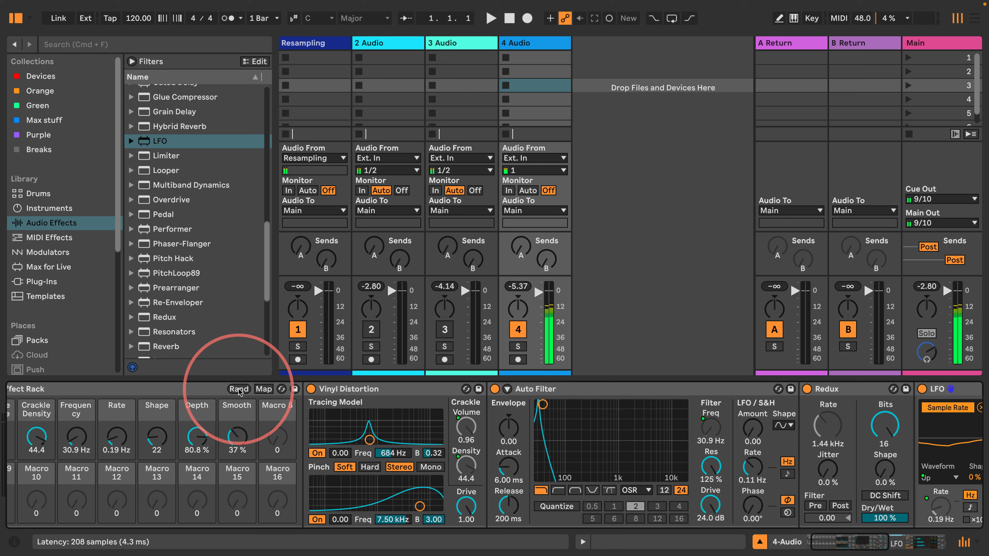
click(239, 389)
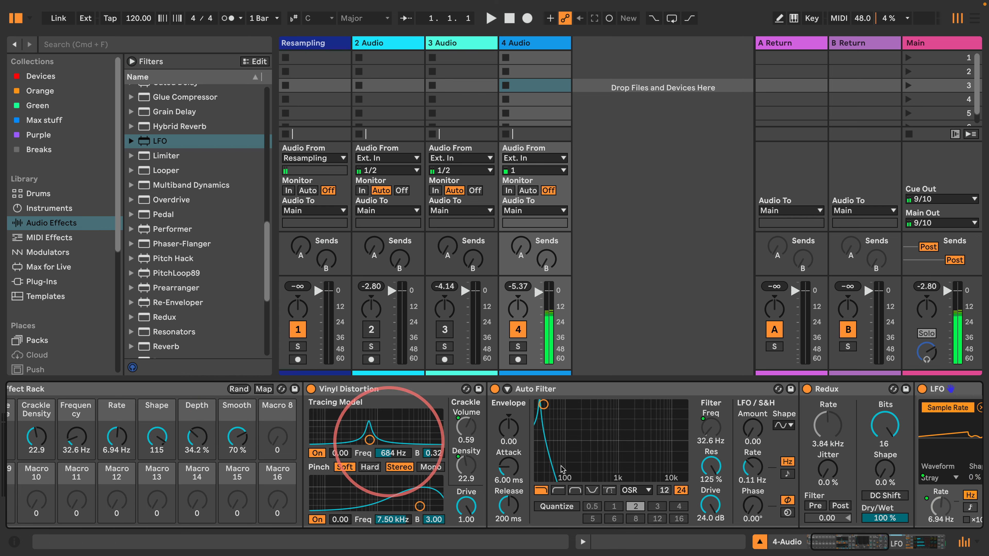
Delete Redux from the rack, leaving the LFO in place between the Auto Filter and OTT
click(846, 539)
mouse_move(845, 539)
mouse_down()
mouse_move(888, 534)
mouse_move(857, 534)
mouse_up()
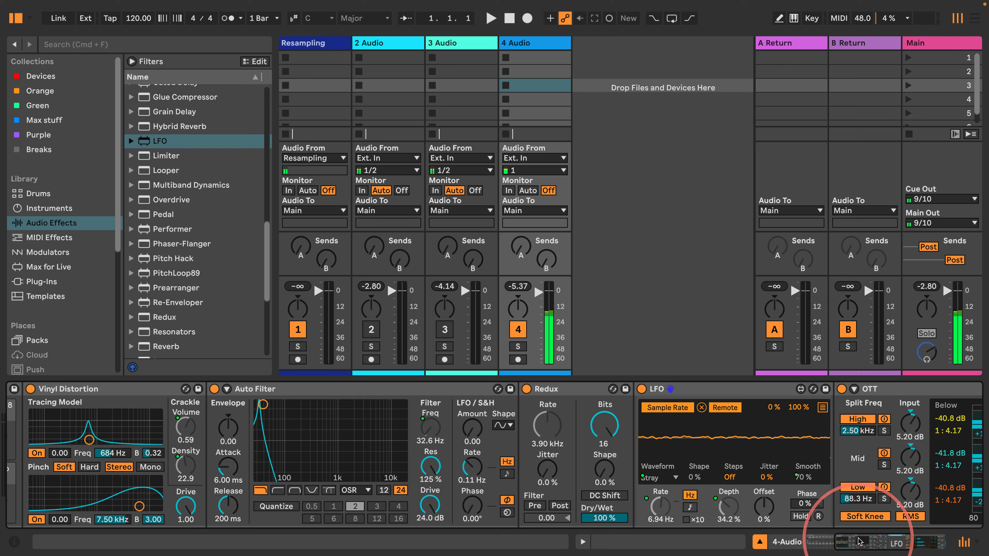
drag(859, 538, 842, 538)
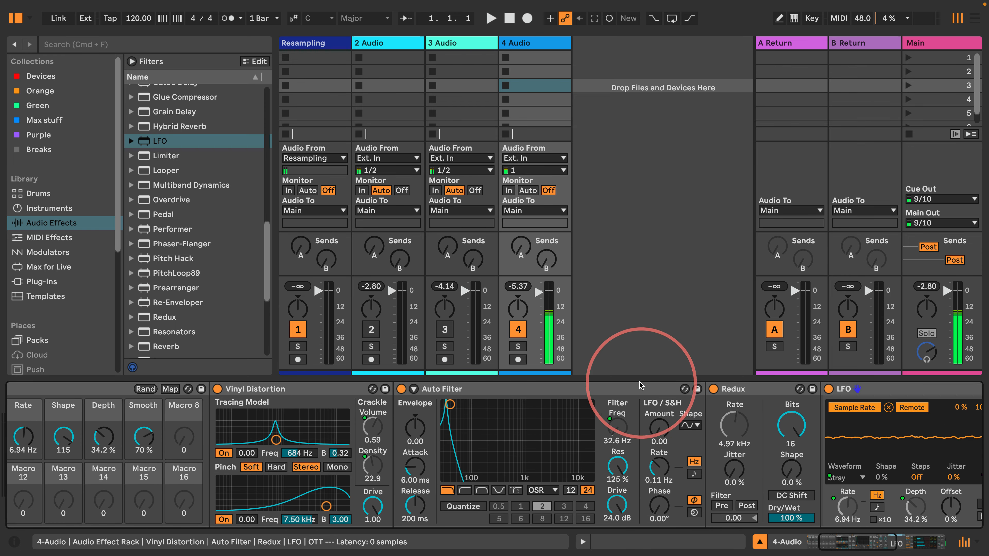
click(739, 389)
key(Delete)
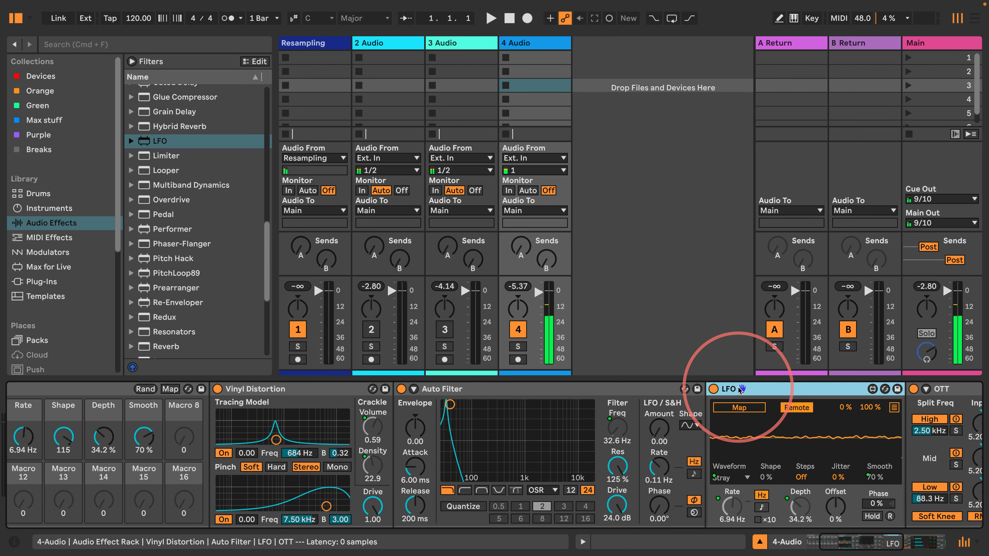
Replace the LFO device on track 4 with an Amp placed between Auto Filter and OTT
key(Delete)
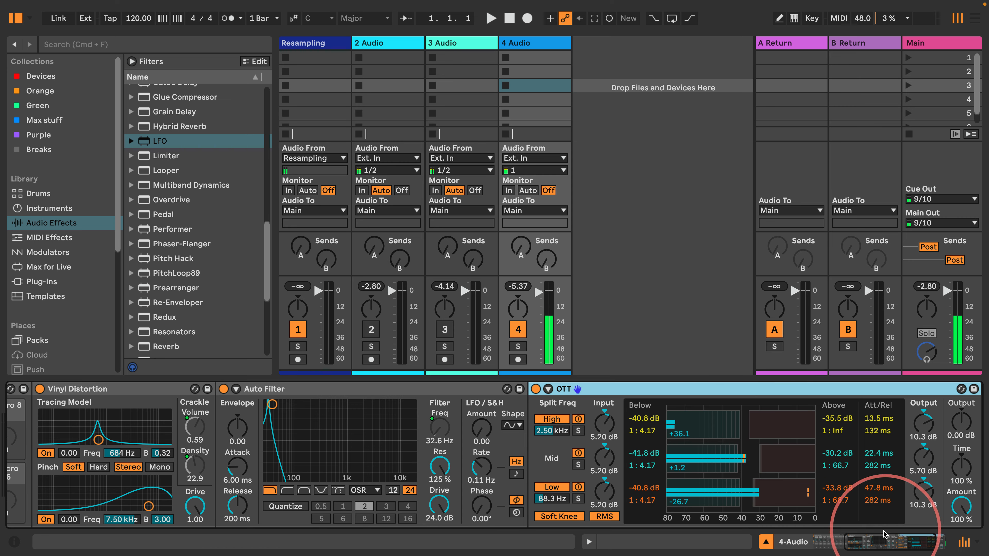
drag(868, 541, 841, 541)
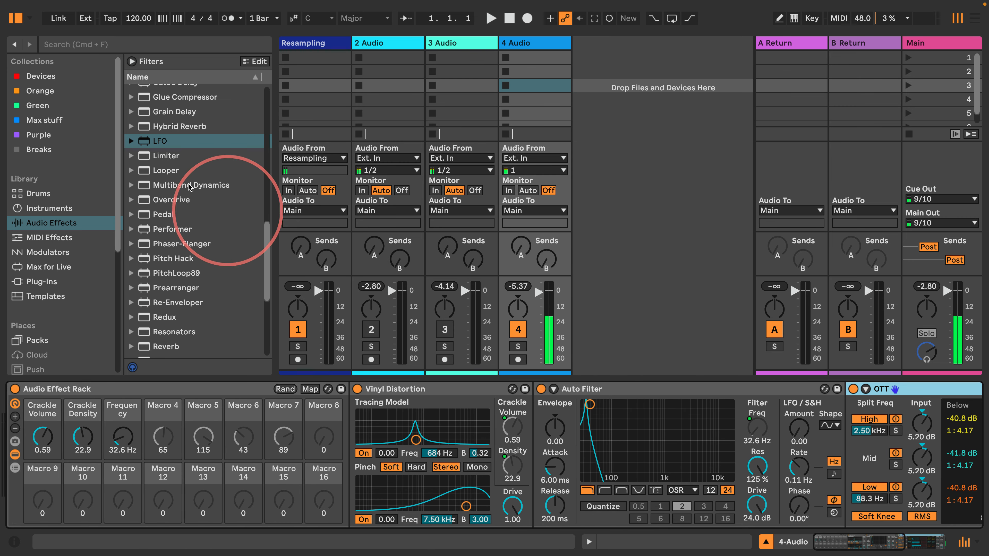
scroll(179, 175, up, 10)
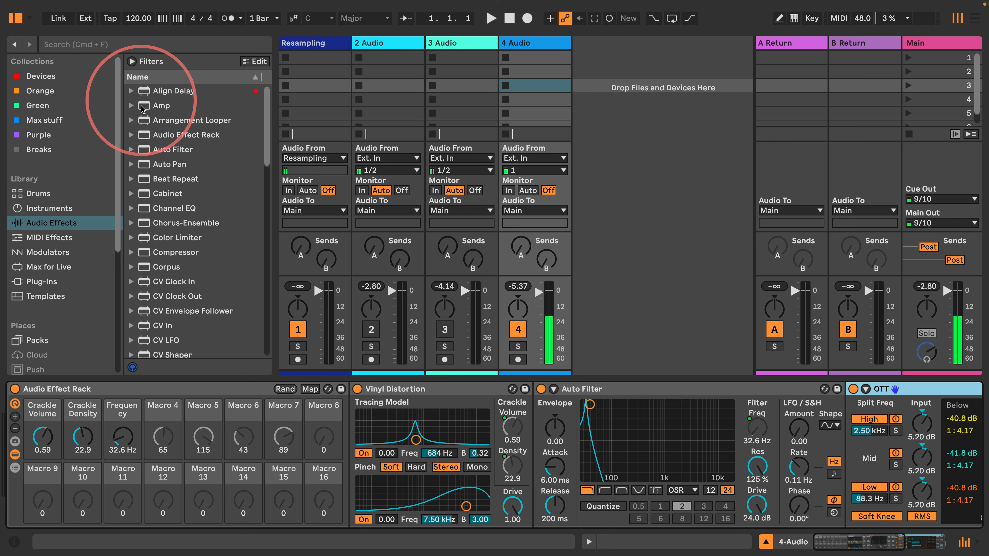
click(159, 105)
drag(850, 409, 851, 409)
click(852, 542)
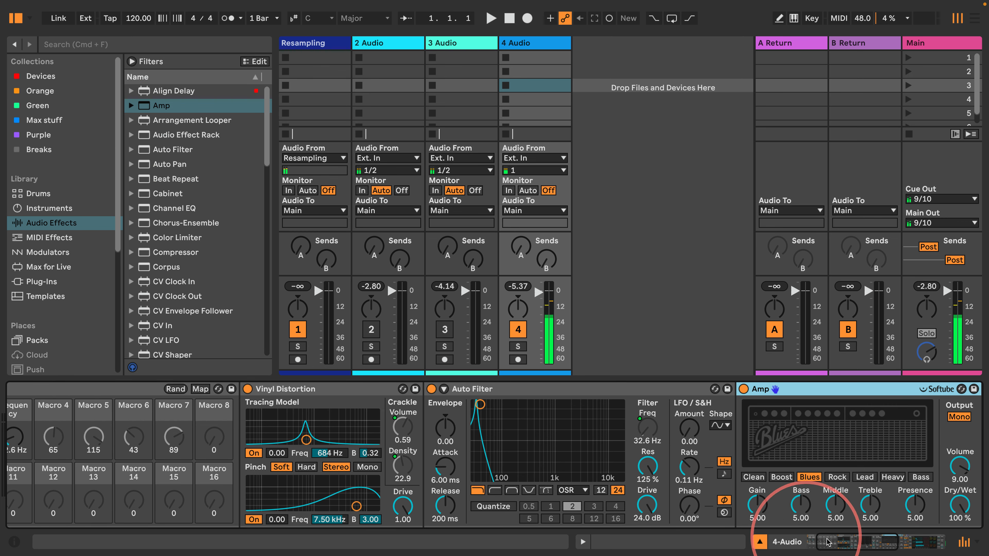
mouse_move(852, 541)
mouse_down()
mouse_move(822, 542)
mouse_move(853, 542)
mouse_move(839, 542)
mouse_up()
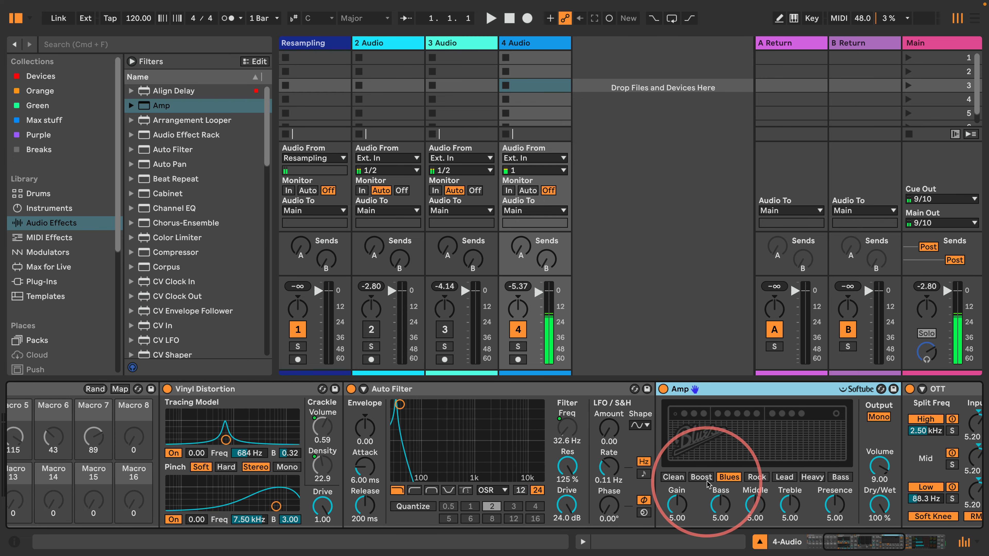
Map the Amp's amp type selector to Macro 4 of the rack
right_click(728, 503)
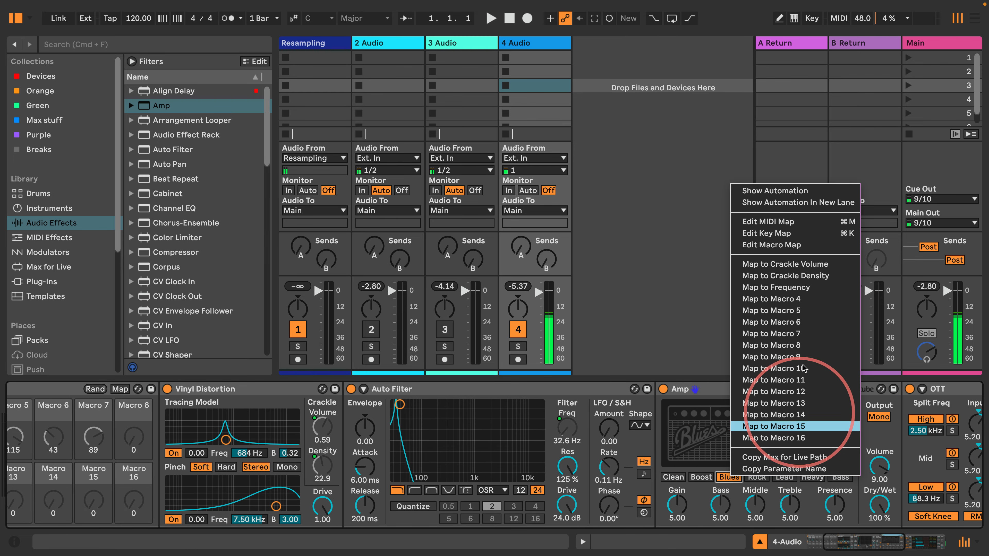
click(775, 300)
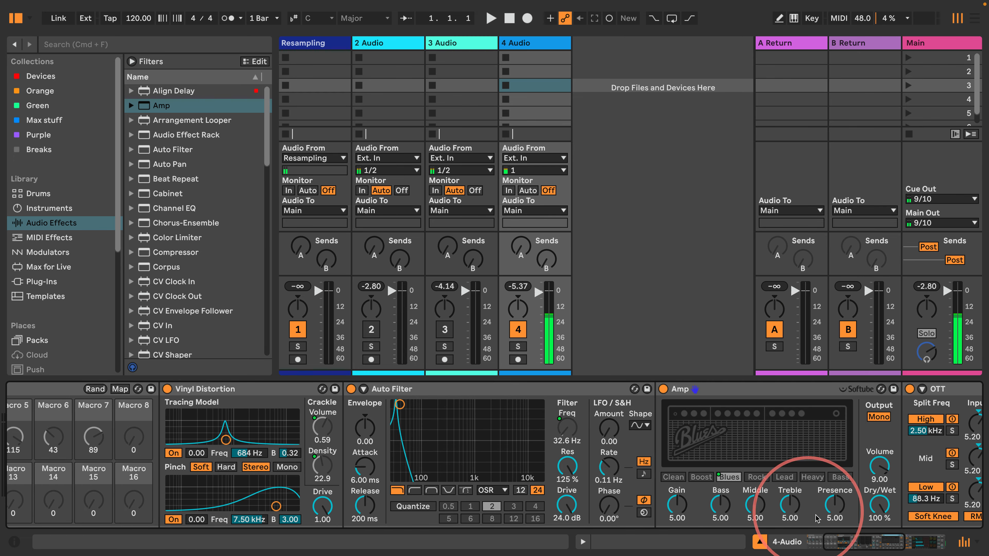
Add an Auto Filter after the Amp as a notch at 874 Hz with 43% resonance and an LFO amount of 30
drag(834, 541, 866, 542)
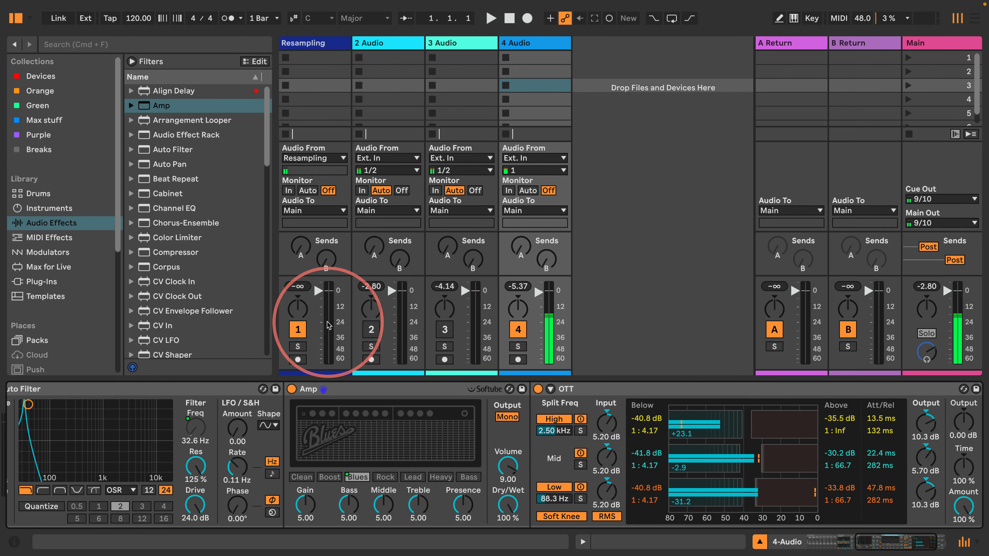
drag(173, 149, 532, 414)
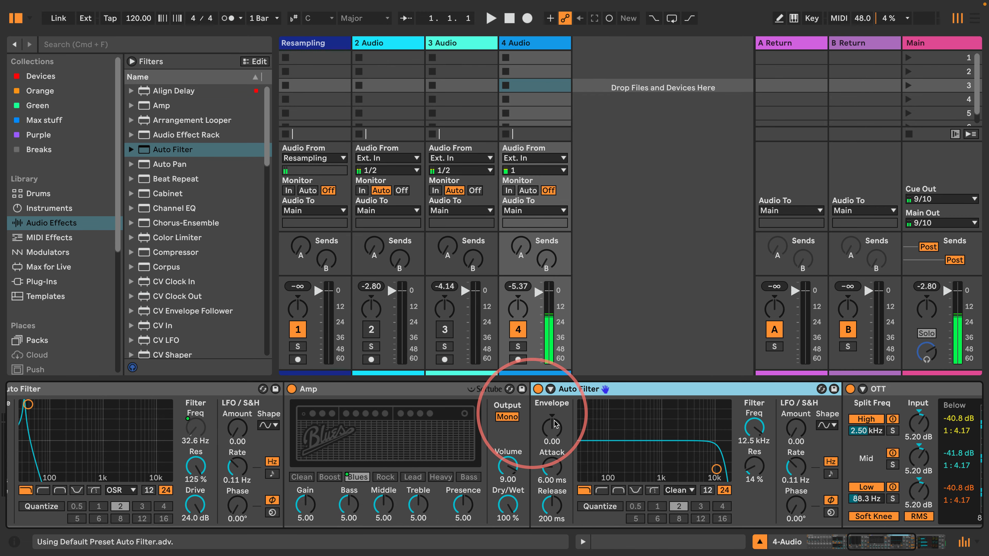
click(636, 491)
drag(684, 464, 627, 447)
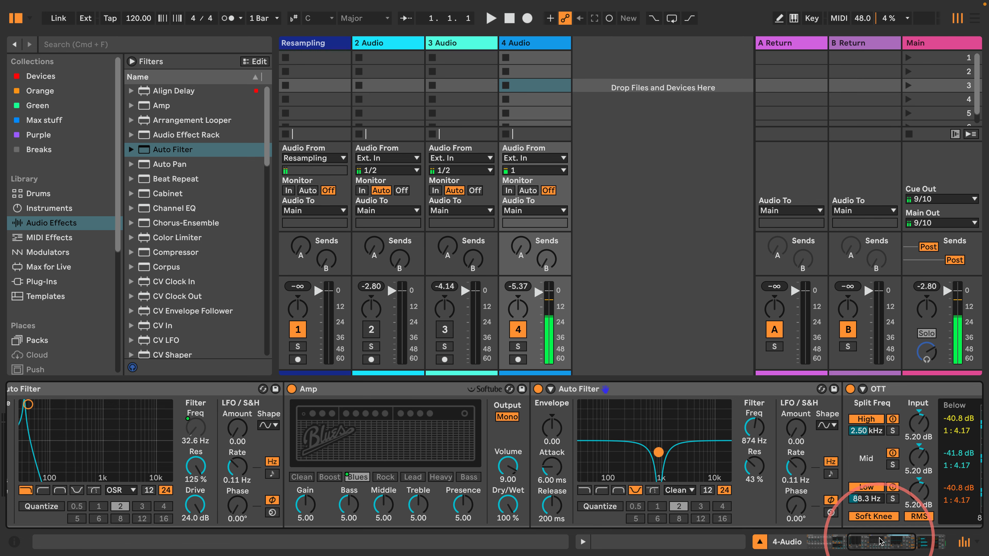
drag(868, 542, 898, 543)
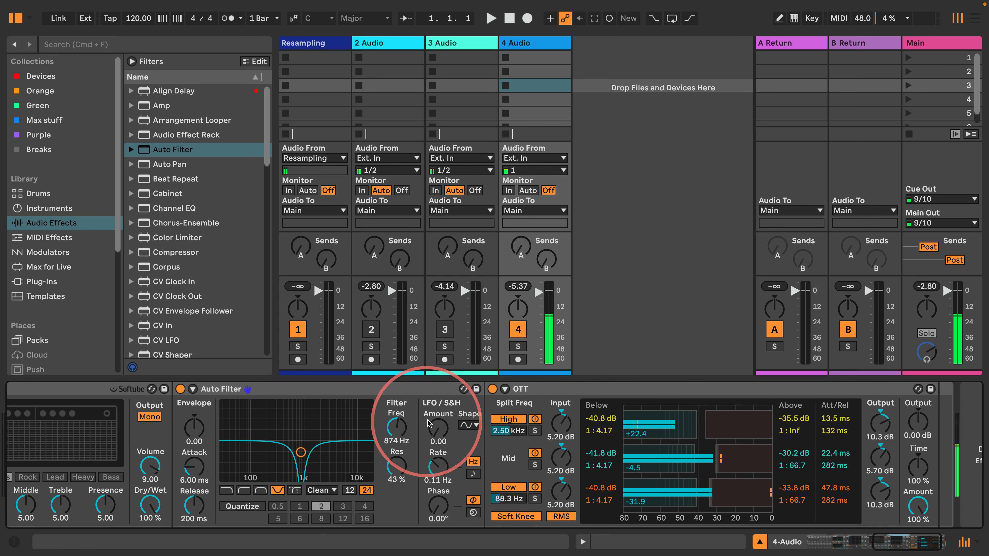
drag(443, 435, 442, 413)
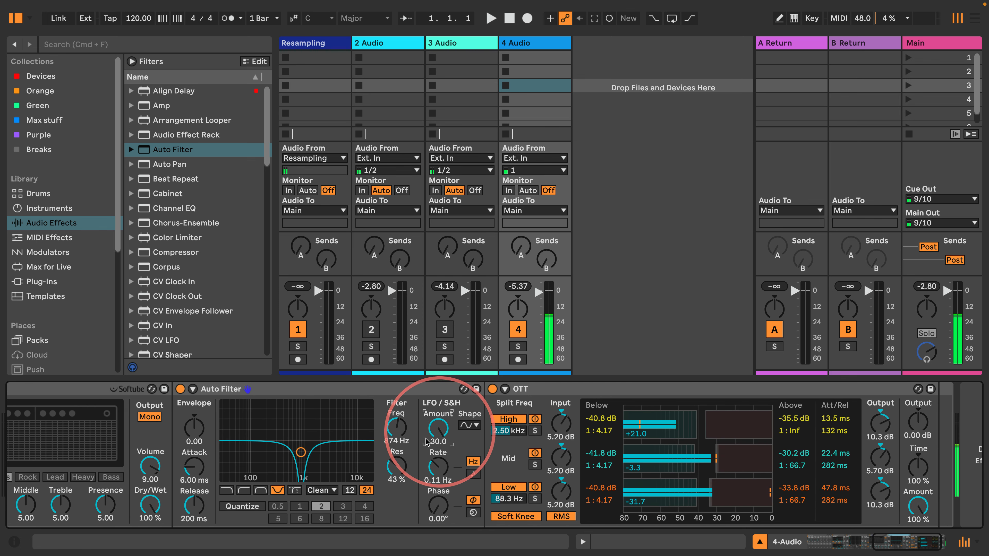
Add another Auto Filter before OTT as a notch at 706 Hz with 37% resonance and an LFO amount of 30
click(167, 149)
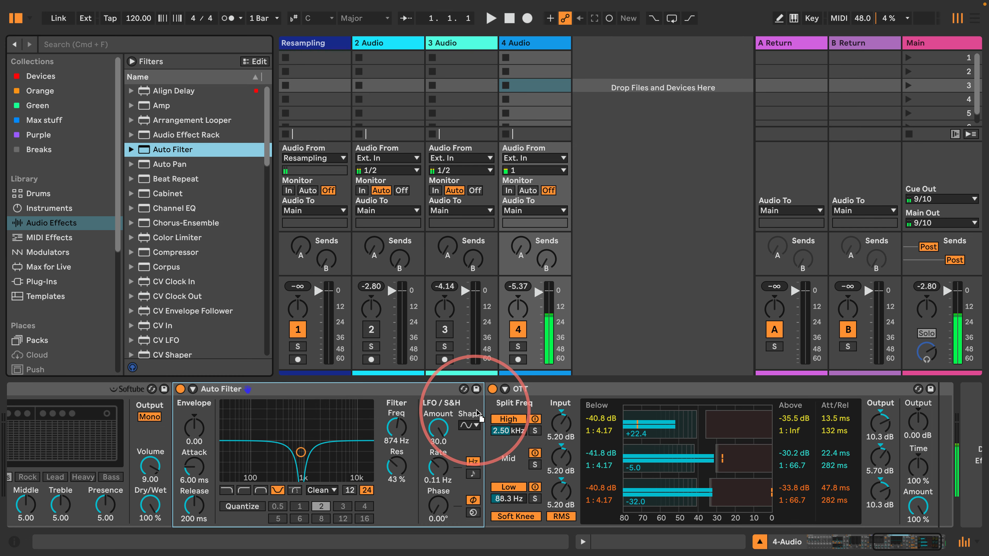
drag(478, 414, 485, 413)
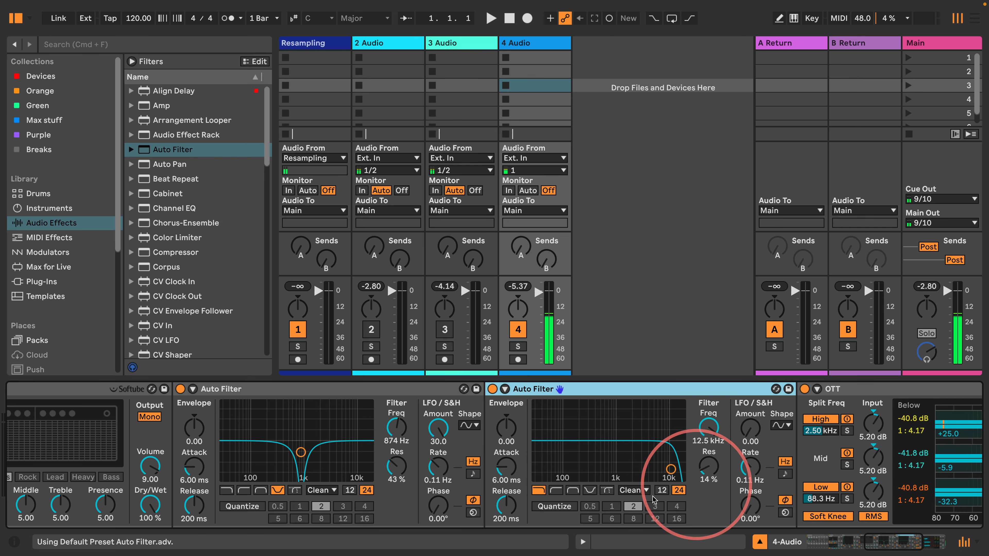
click(589, 490)
drag(617, 457, 609, 477)
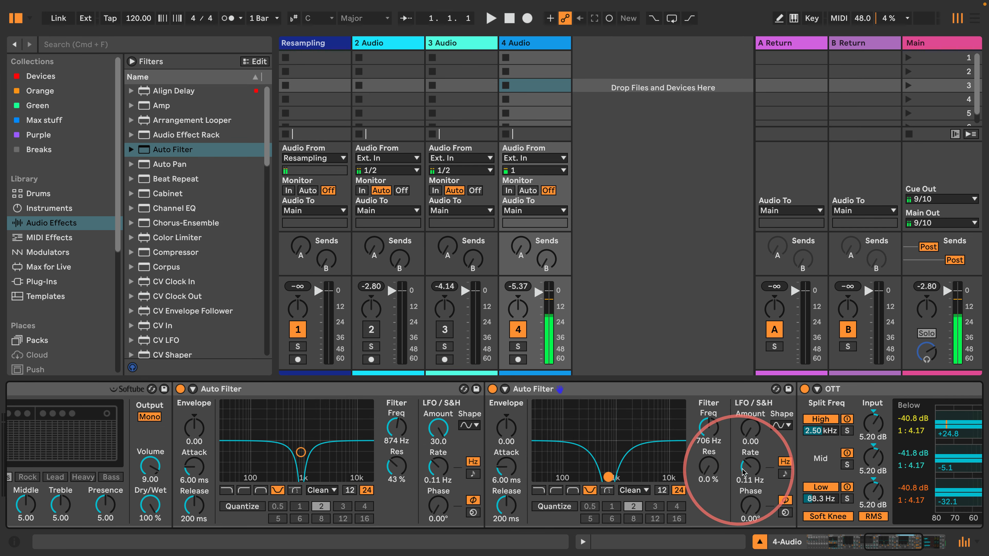
drag(709, 470, 708, 457)
drag(750, 429, 750, 417)
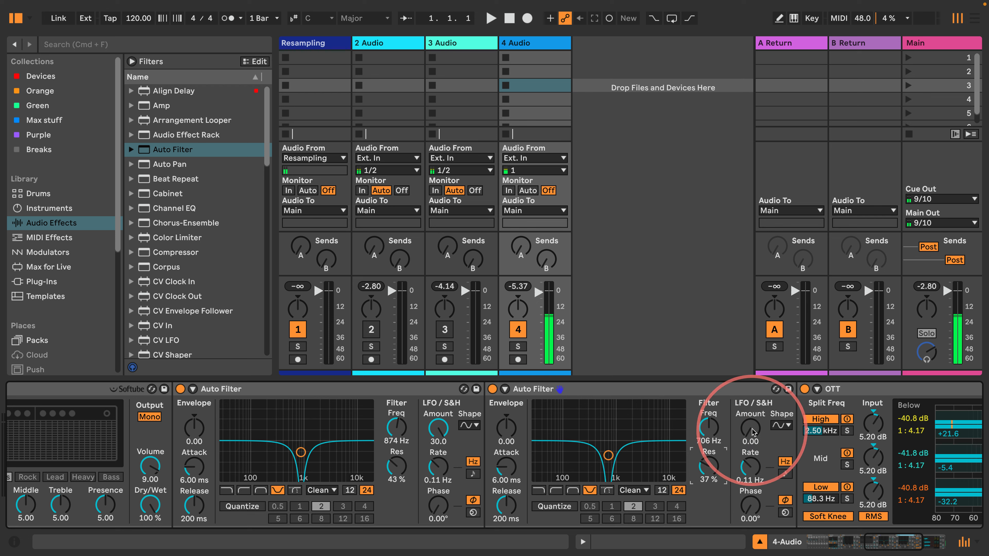
Map the LFO rates of the two notch Auto Filters to Macro 5 and Macro 6 respectively
right_click(442, 469)
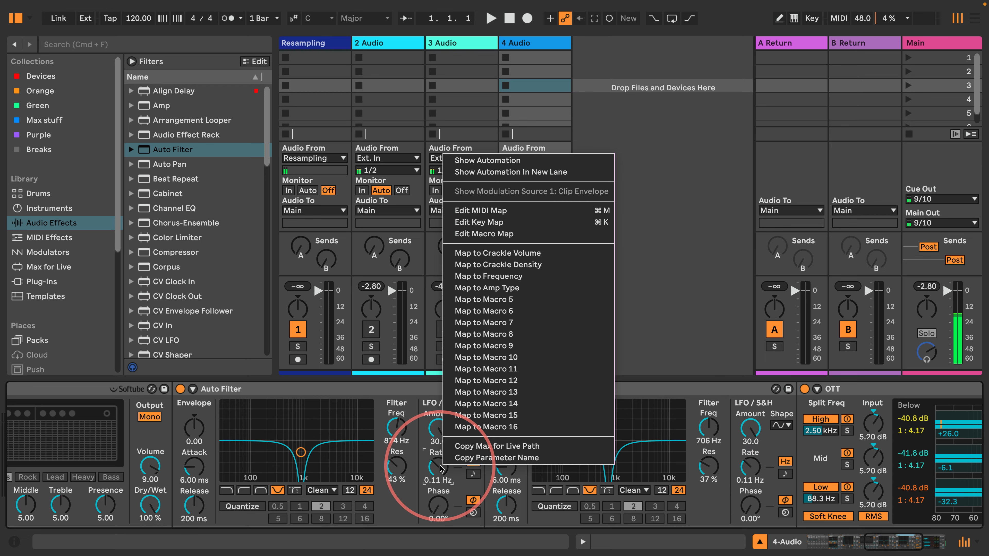
click(465, 295)
right_click(738, 465)
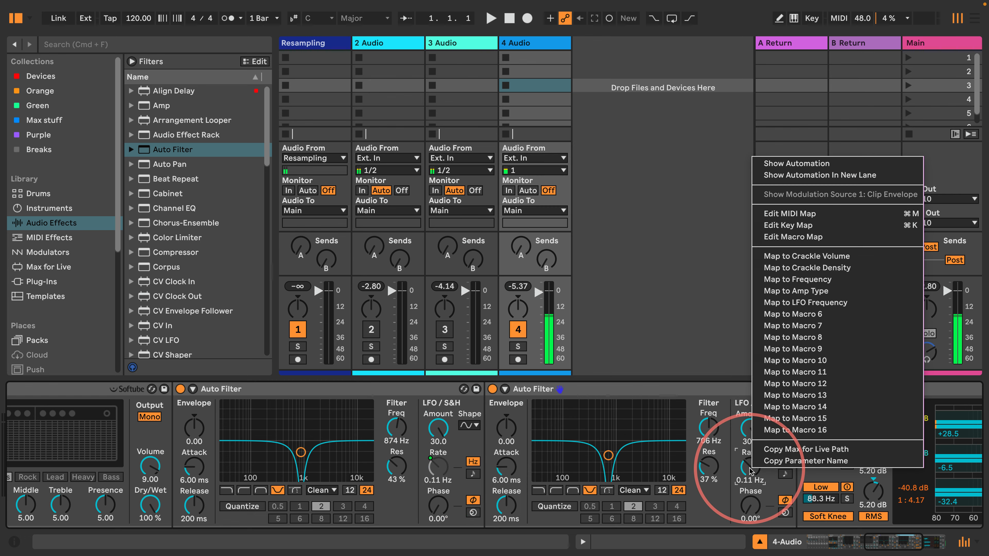
click(763, 314)
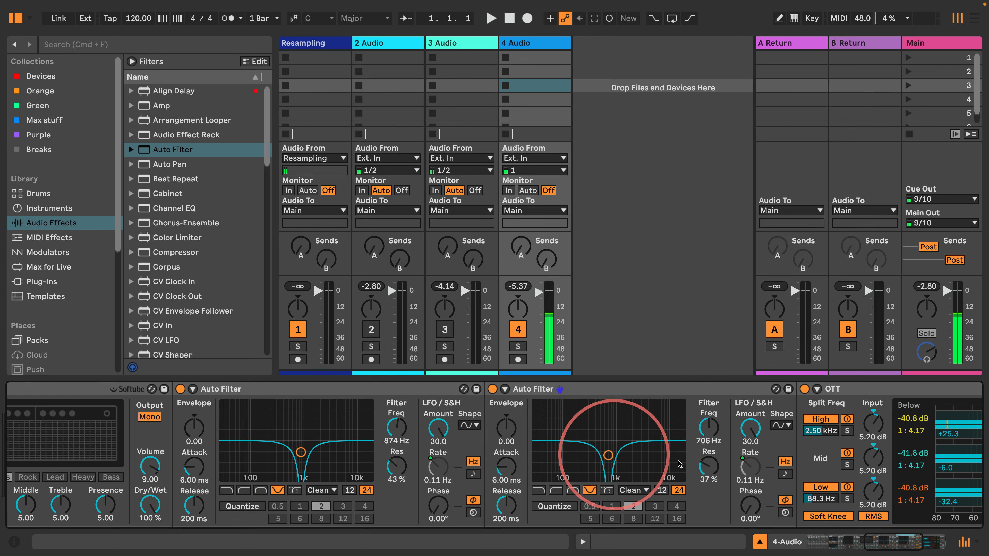
Randomize the Audio Effect Rack's macros five times to audition different settings
drag(882, 542, 798, 538)
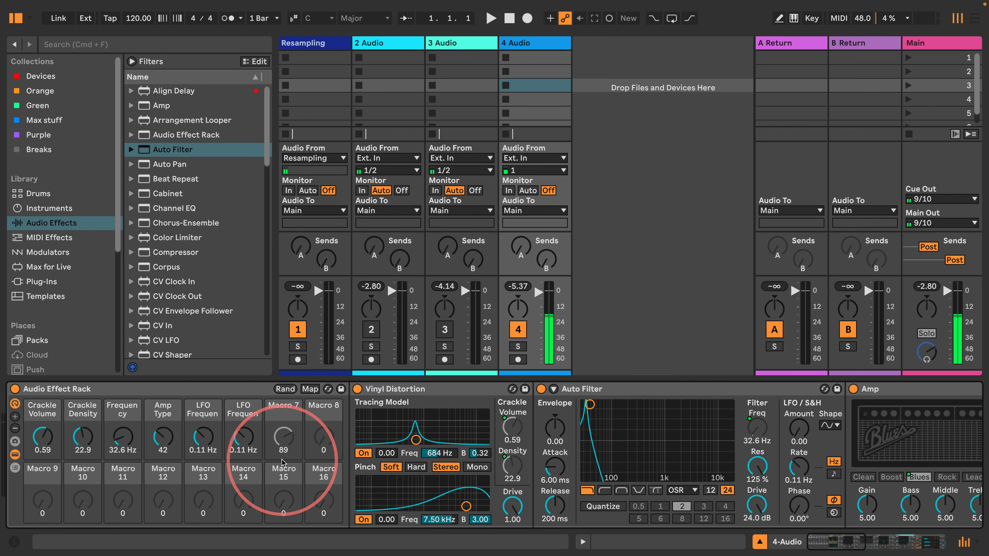
click(284, 390)
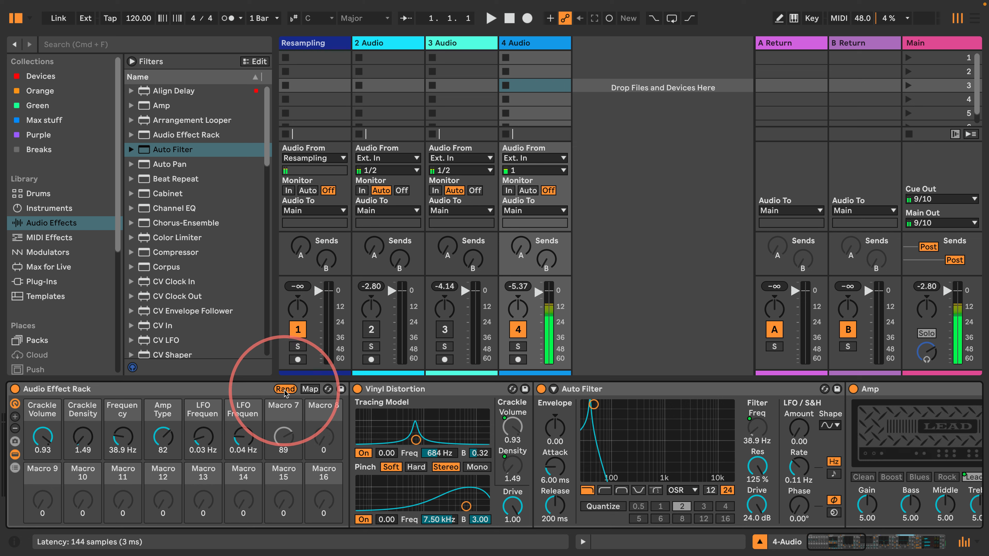
click(285, 389)
click(285, 390)
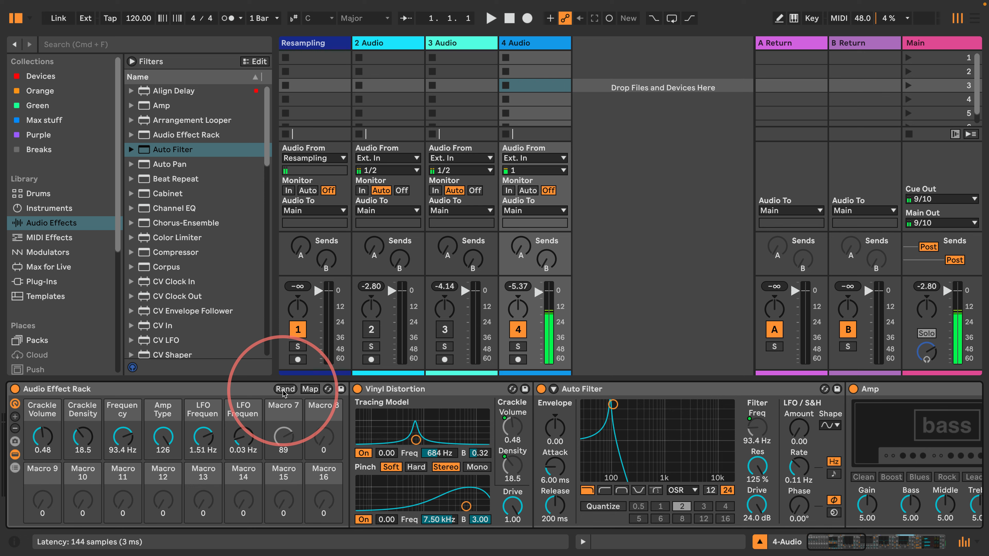
click(284, 390)
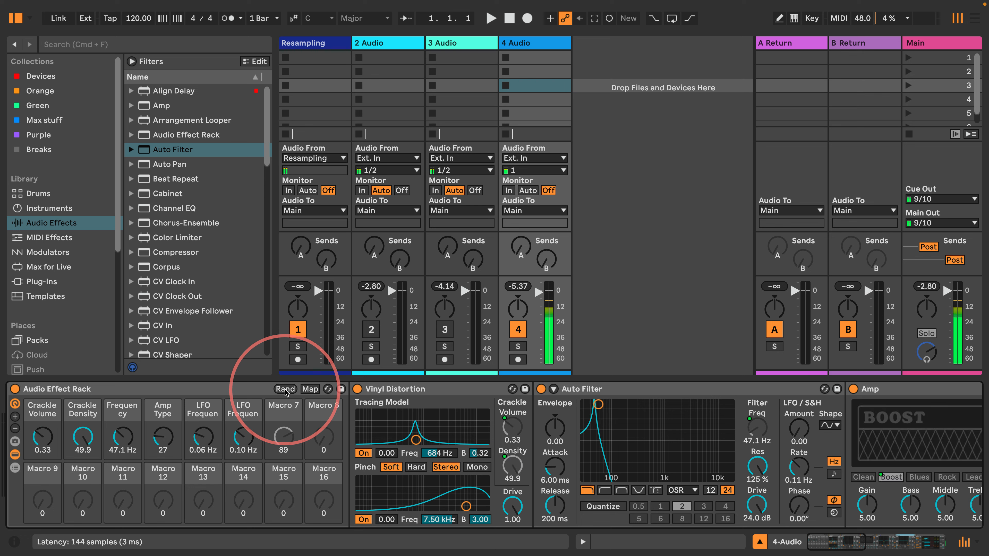
click(285, 389)
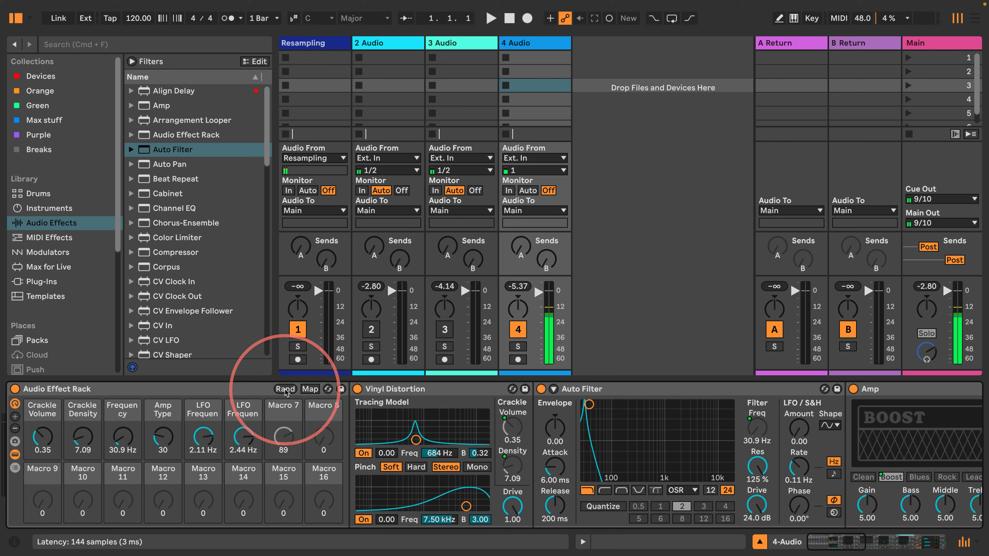
Insert a Pedal device between the first Auto Filter and the Amp, and enable its Sub option
scroll(144, 302, down, 15)
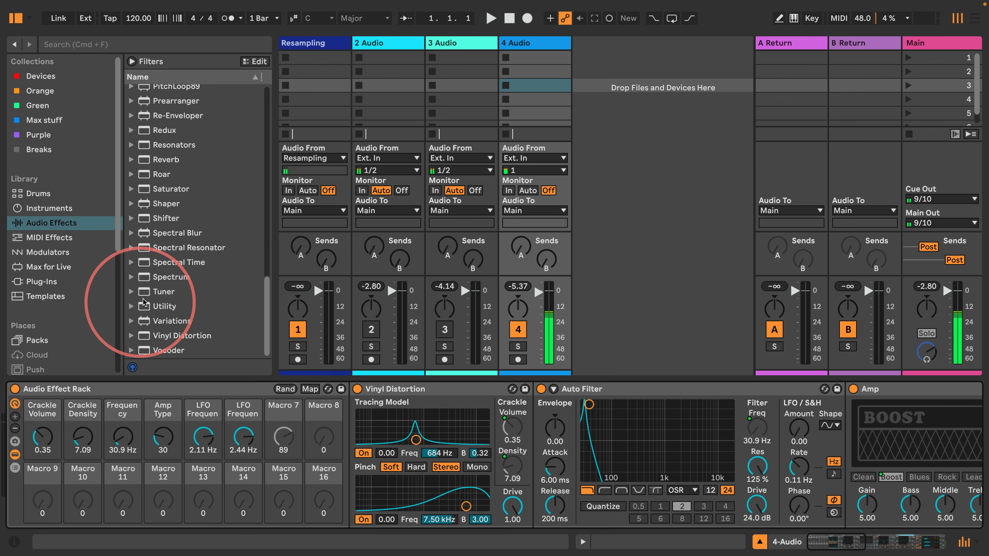
scroll(144, 140, up, 4)
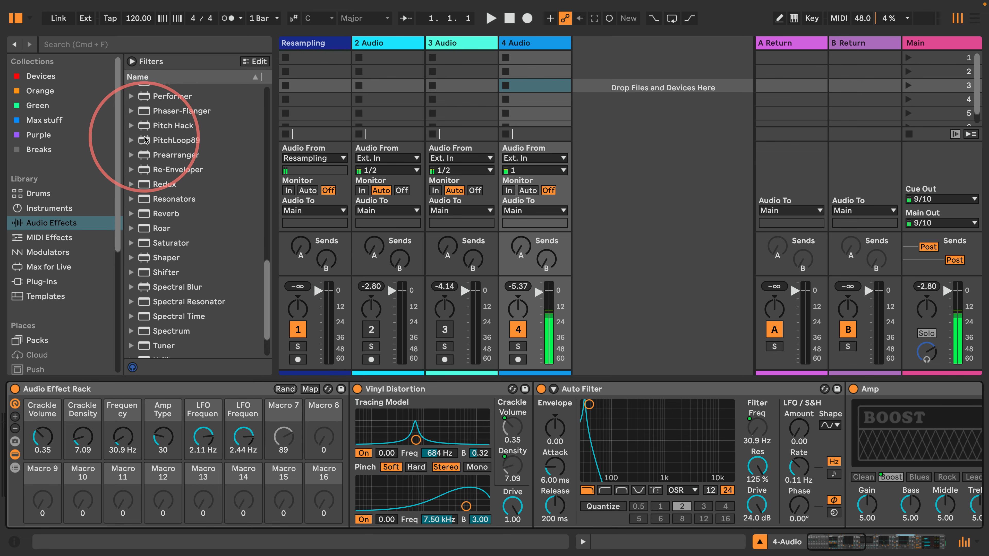
scroll(145, 141, up, 6)
drag(163, 166, 858, 419)
scroll(883, 526, right, 10)
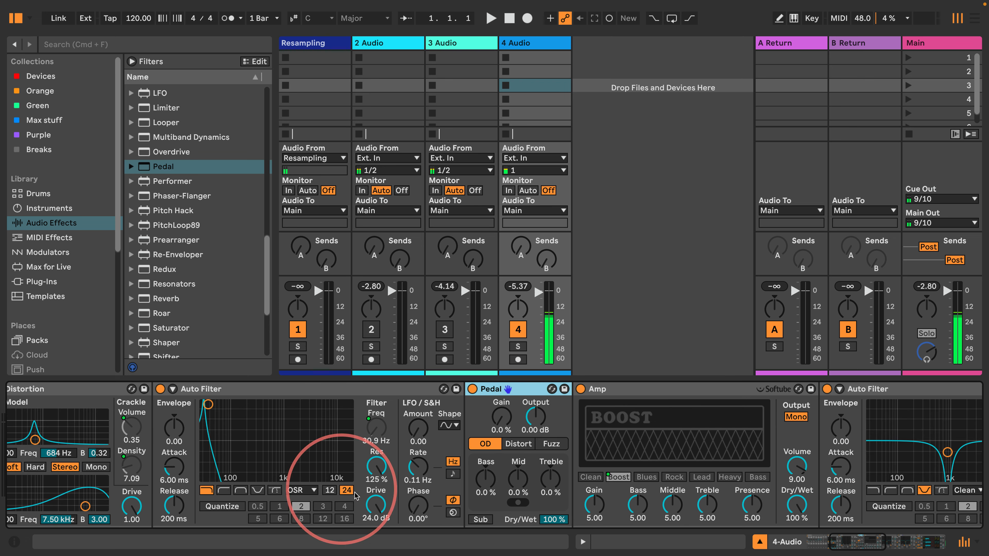
click(477, 520)
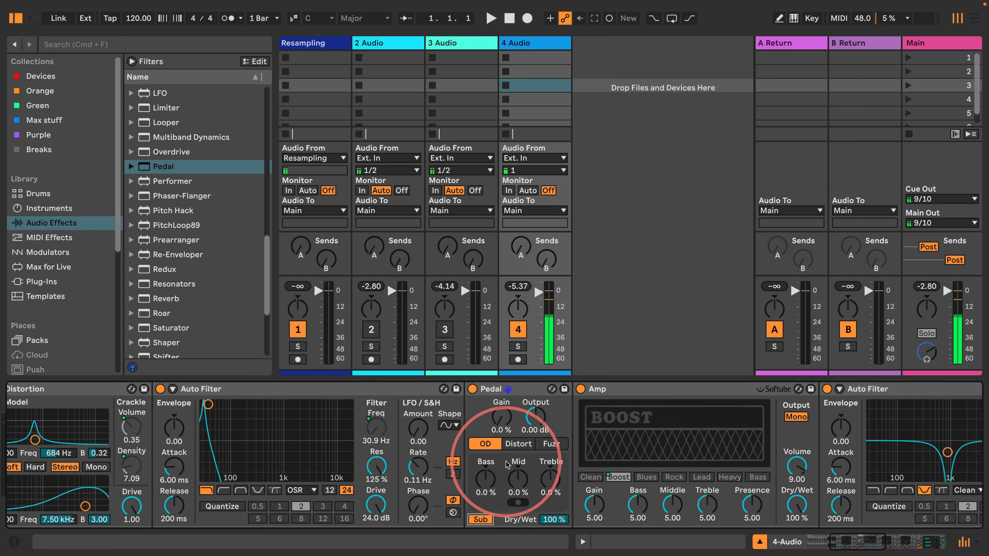
Map the Pedal's Bass, Mid, Treble and distortion type to Macros 7, 8, 9 and 10, and set its Gain to 100%
right_click(483, 480)
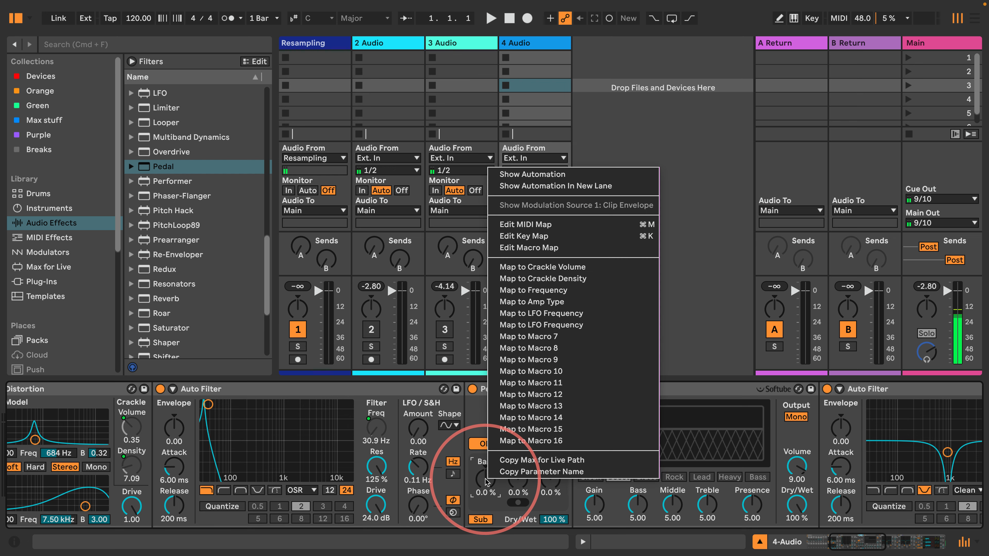
click(524, 356)
right_click(518, 481)
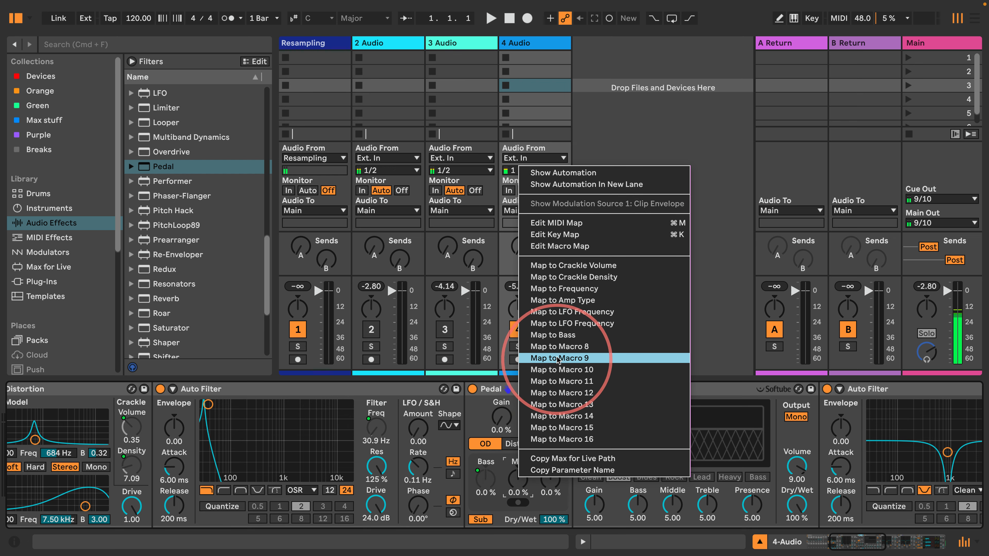
click(572, 347)
right_click(550, 479)
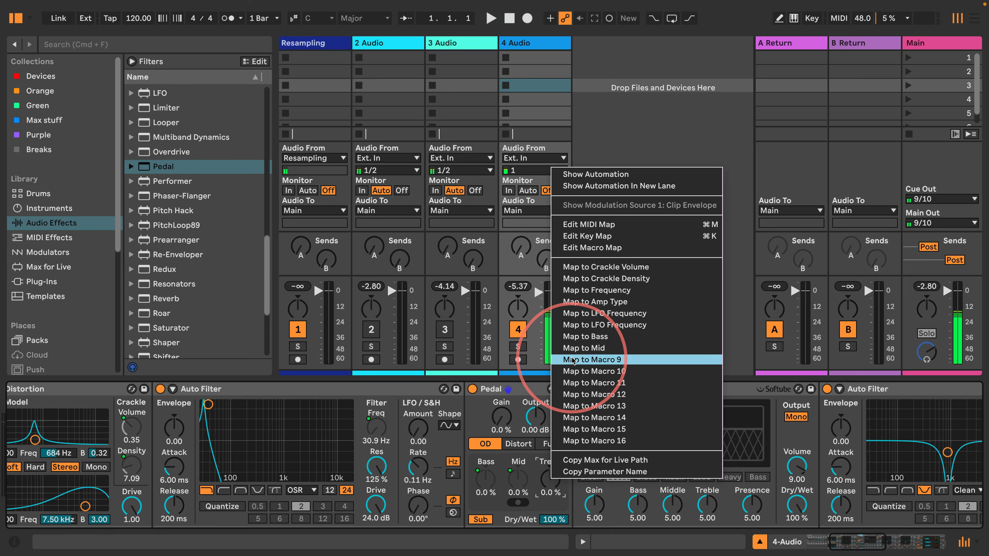
click(572, 359)
right_click(522, 418)
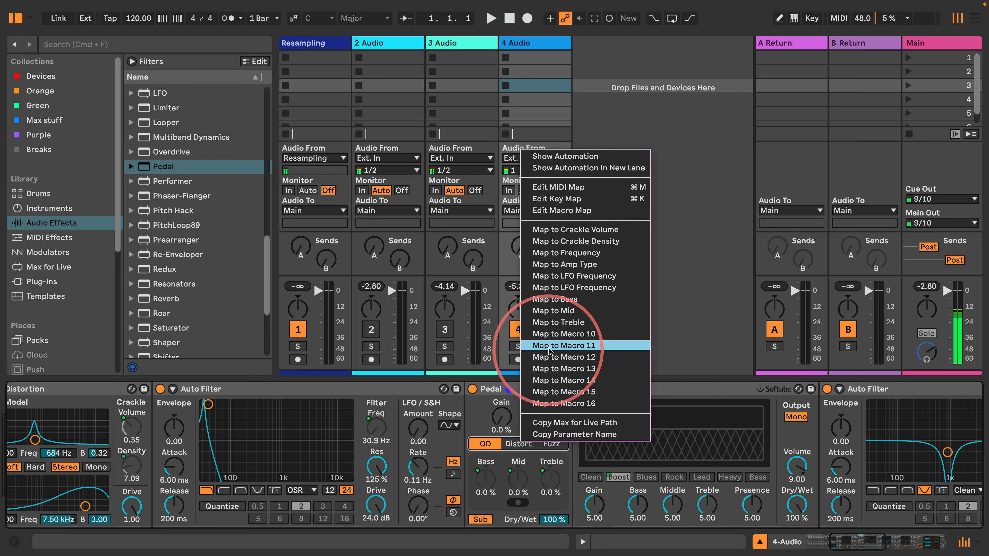
click(552, 335)
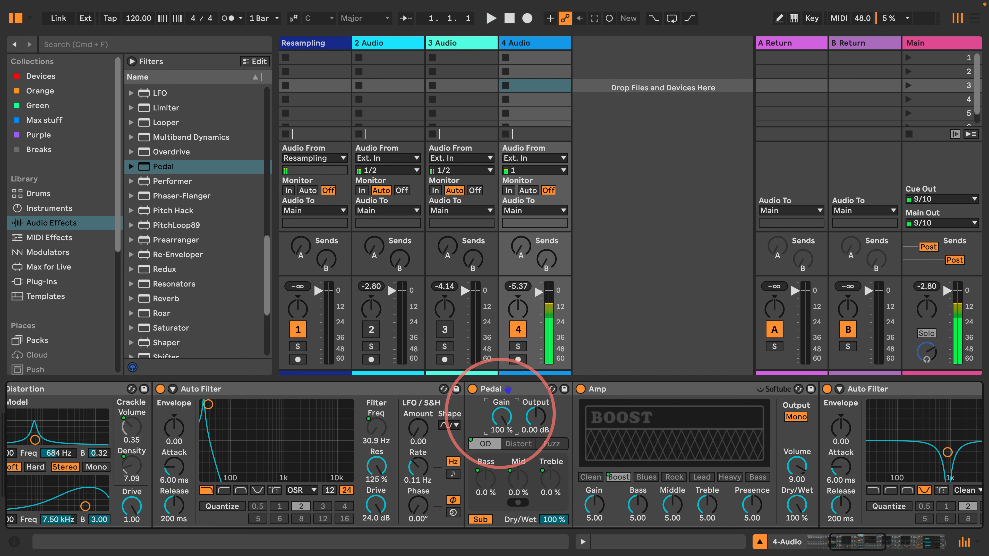
Randomize the rack's macros once with the Pedal controls included
drag(849, 542, 773, 542)
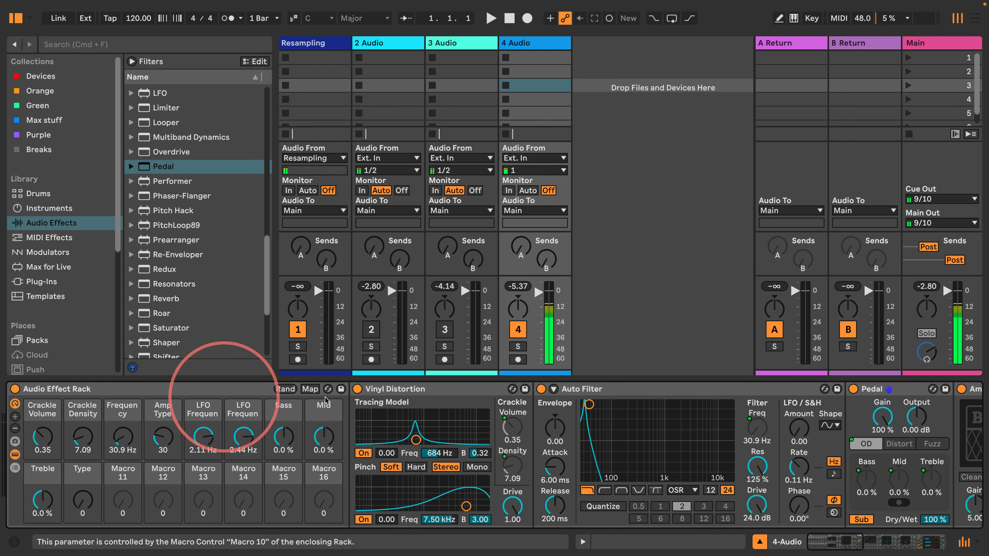
click(286, 389)
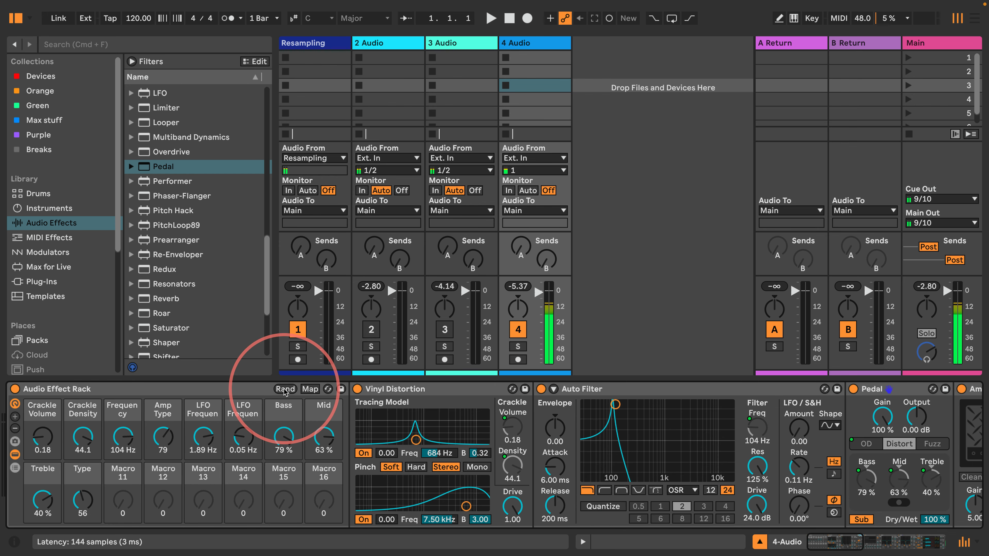
Randomize the Audio Effect Rack's macros twelve more times to audition different settings
click(286, 389)
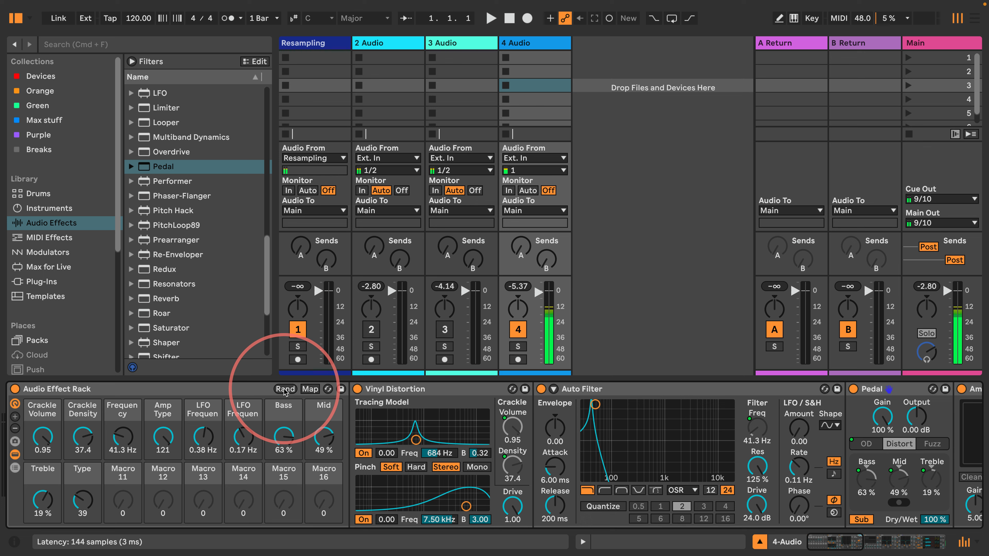
click(285, 389)
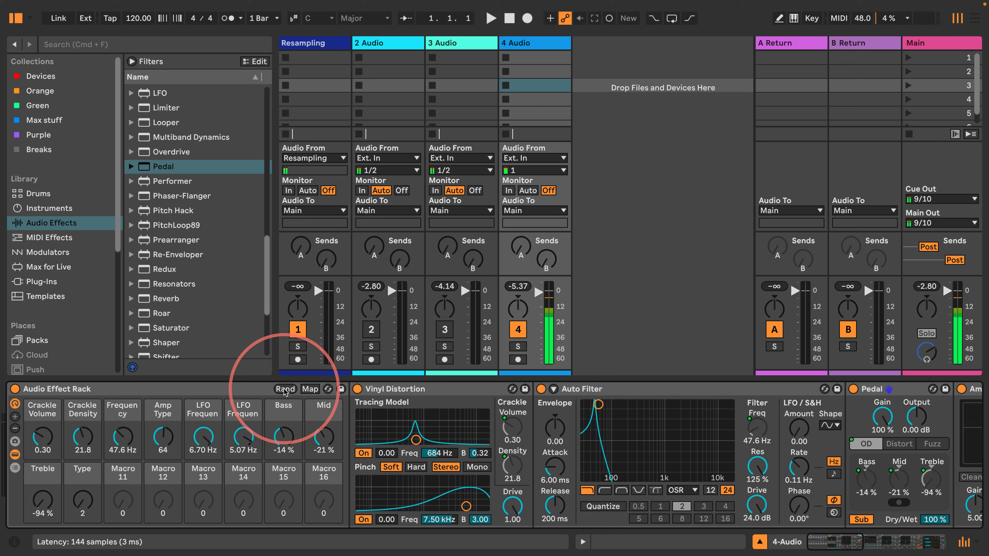
click(285, 389)
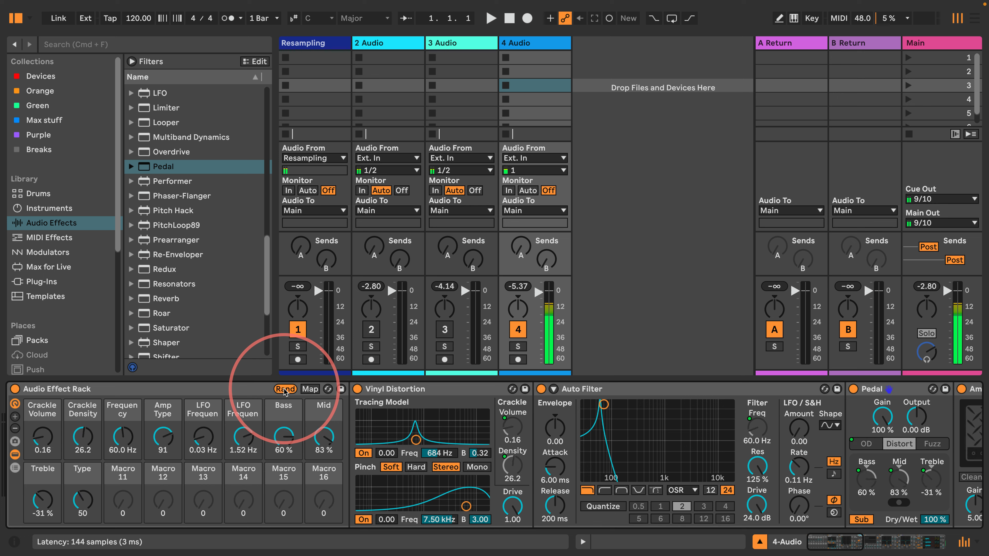
click(285, 389)
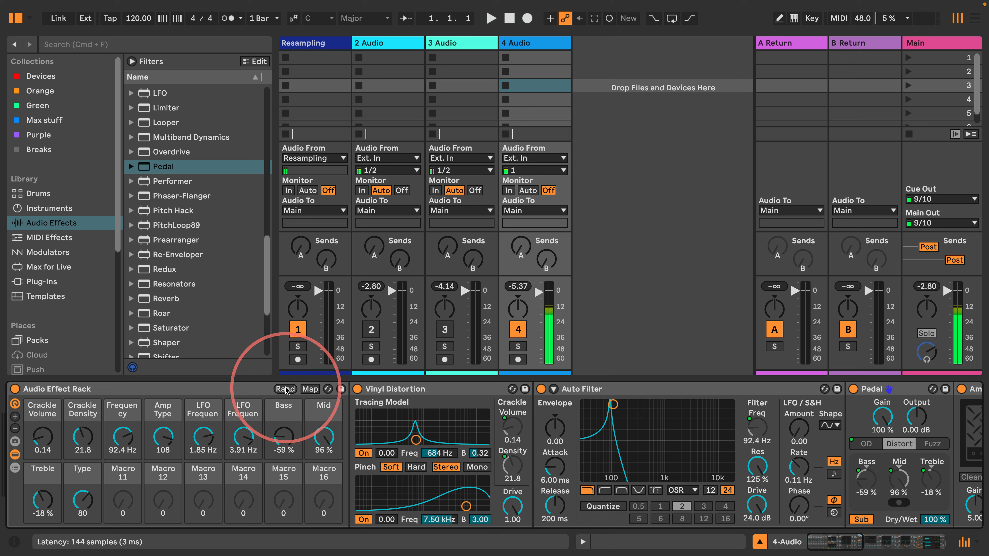
click(286, 389)
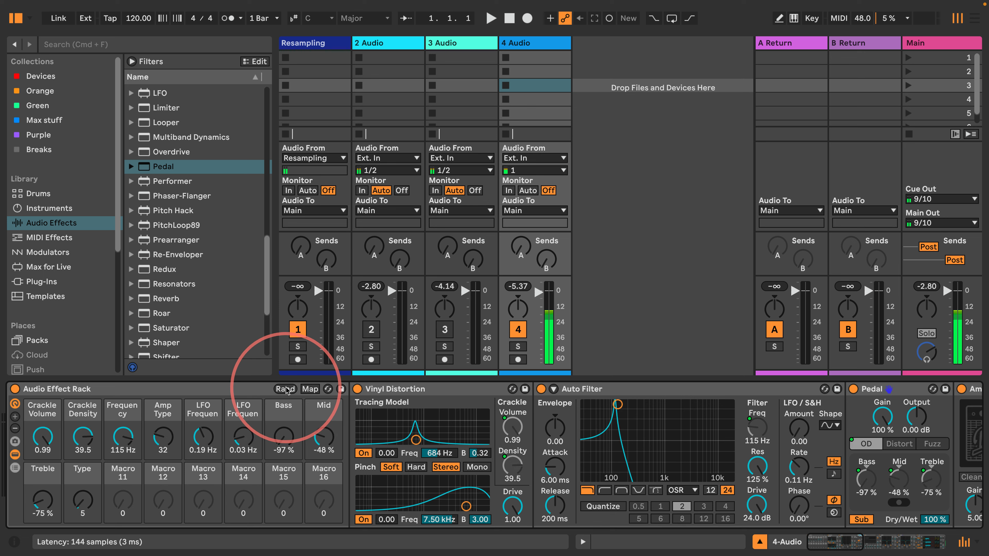
click(288, 391)
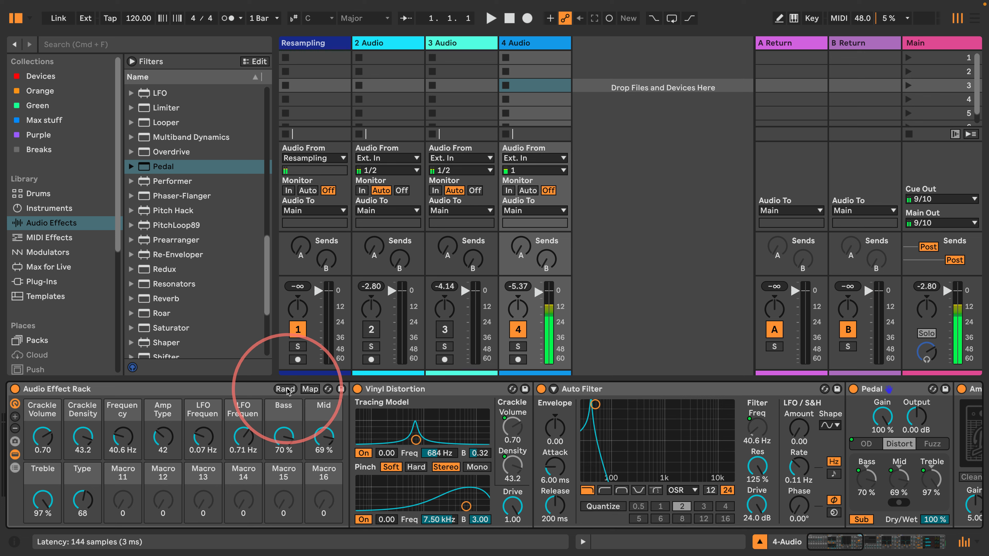
click(286, 389)
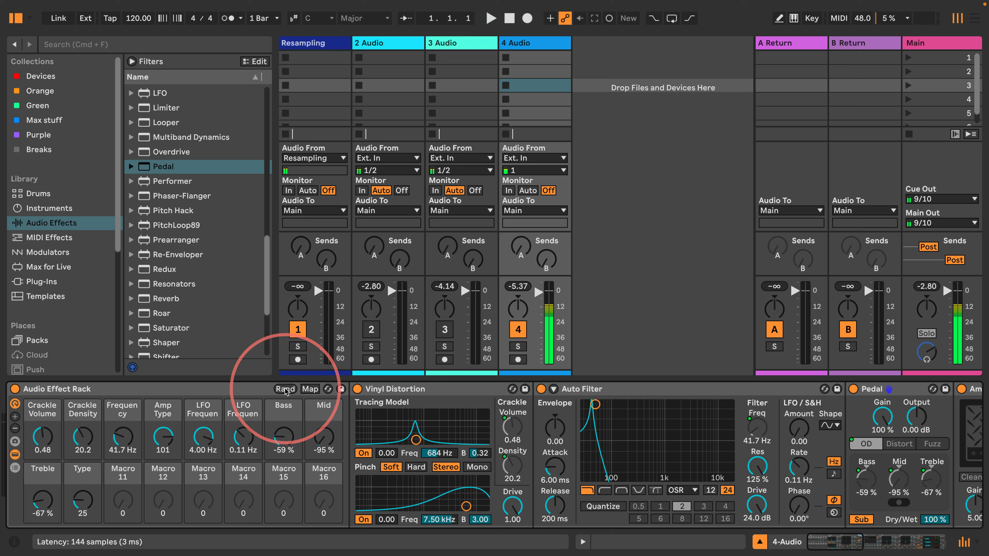
click(285, 389)
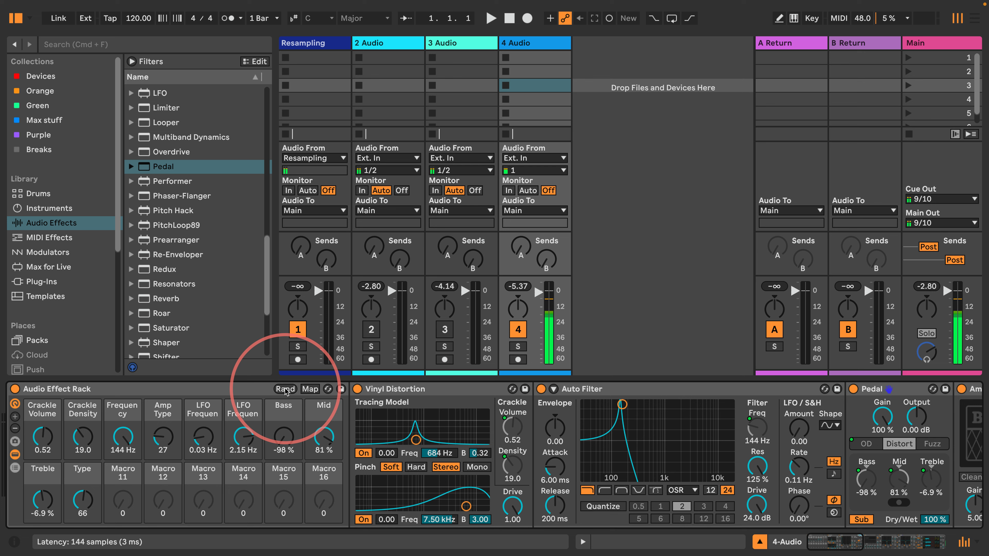
click(285, 389)
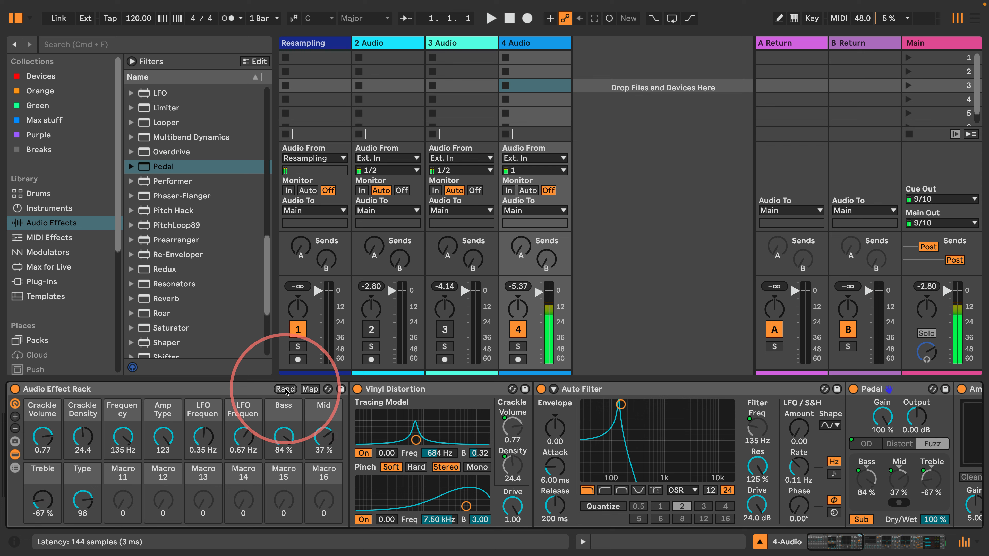
click(285, 389)
click(285, 389)
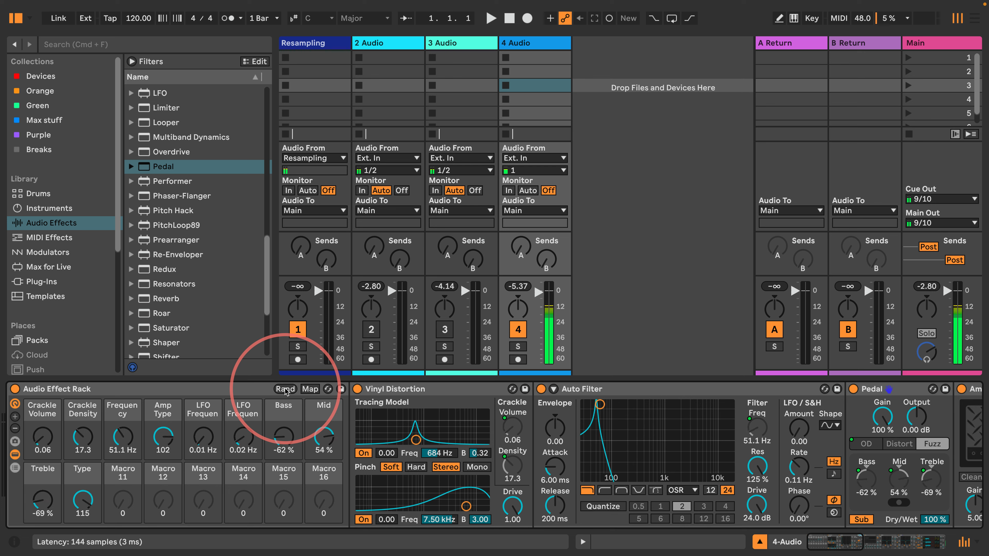
click(285, 389)
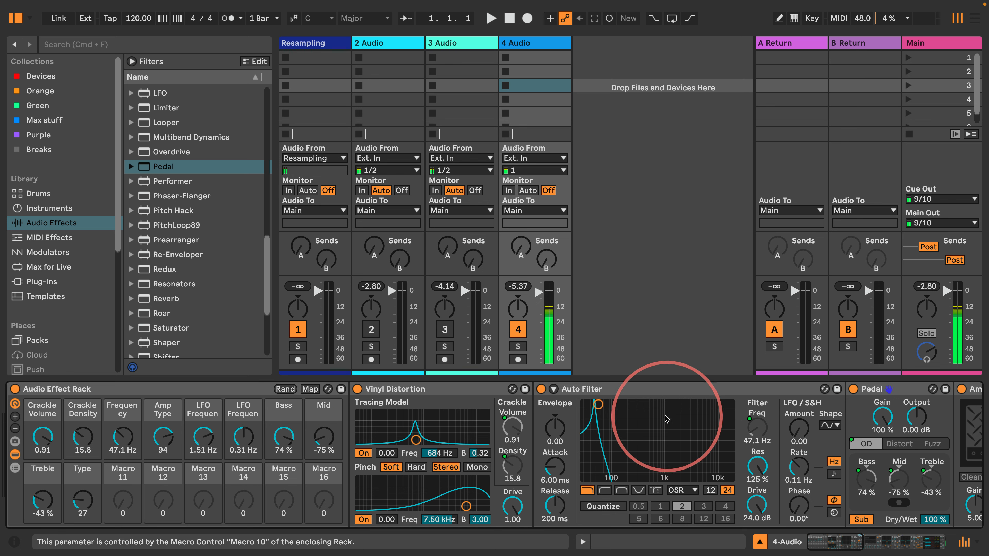
click(517, 329)
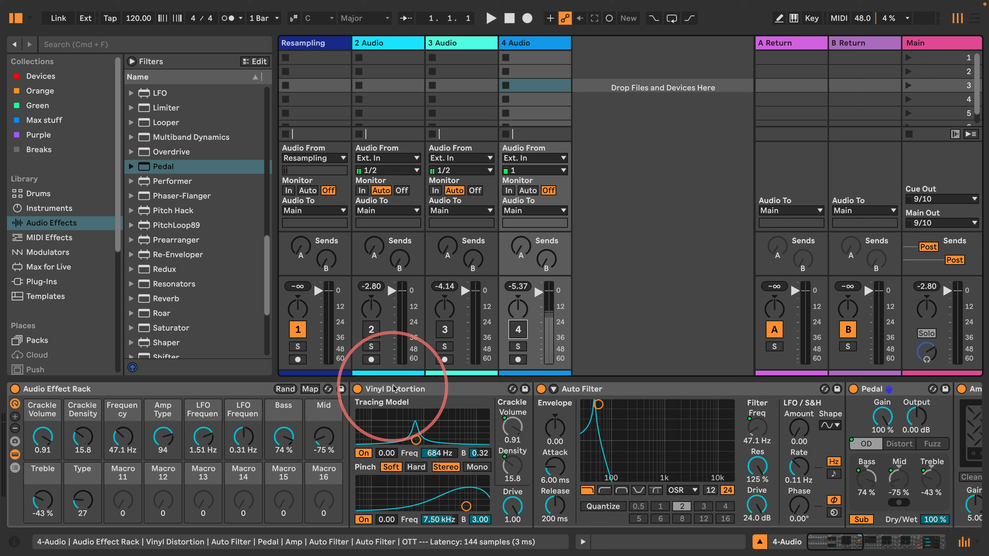
scroll(144, 300, down, 6)
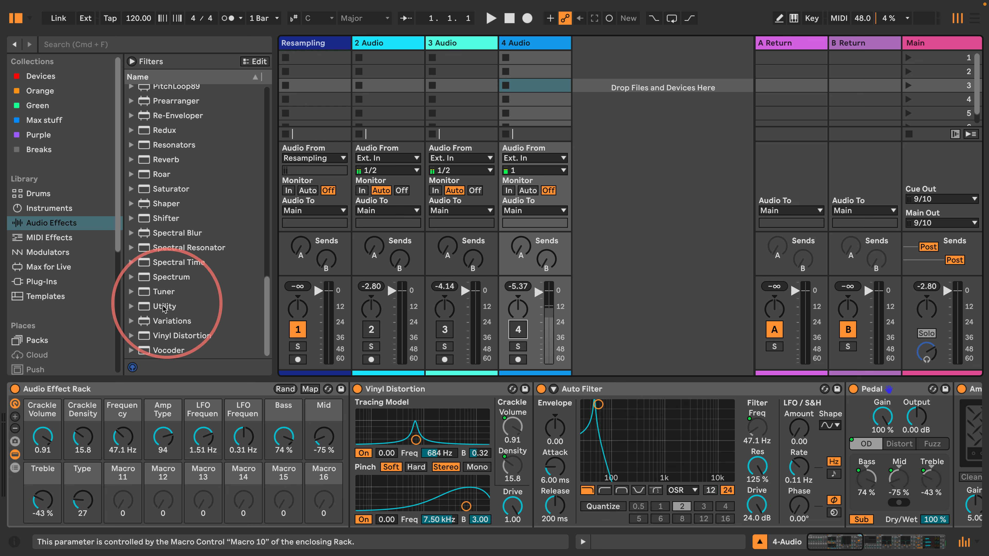
drag(143, 300, 861, 408)
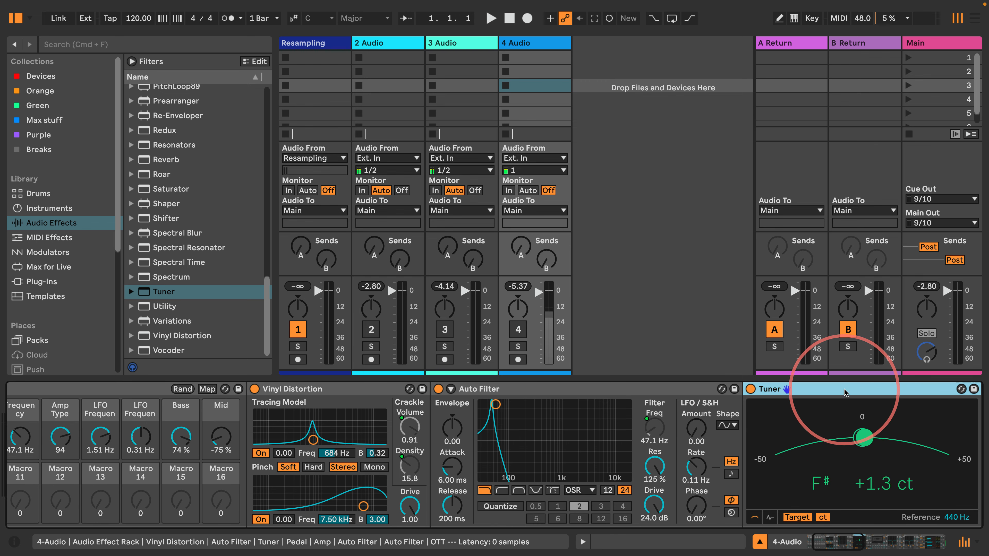
key(Delete)
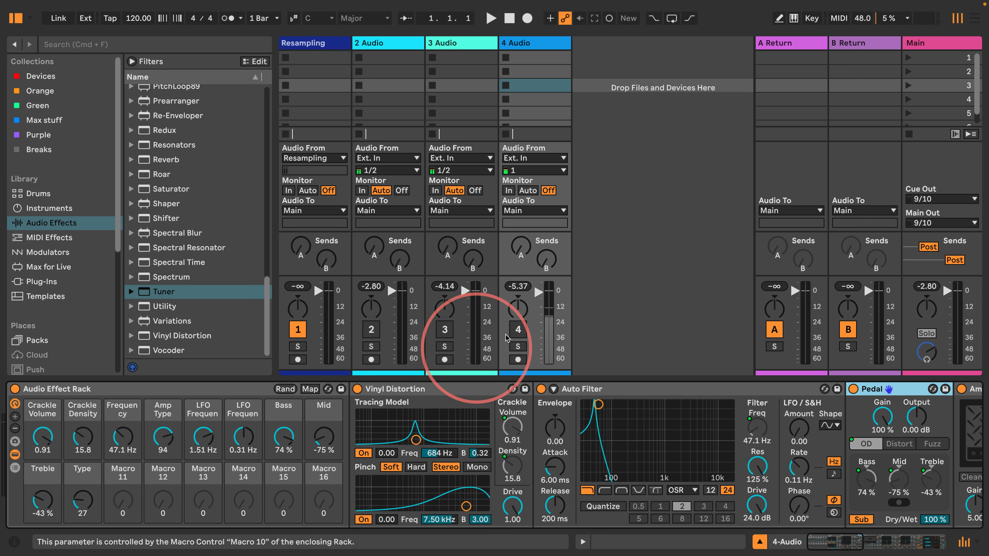
click(509, 335)
Randomize the macros of the rack on track 4 nine times to audition further variations
click(285, 389)
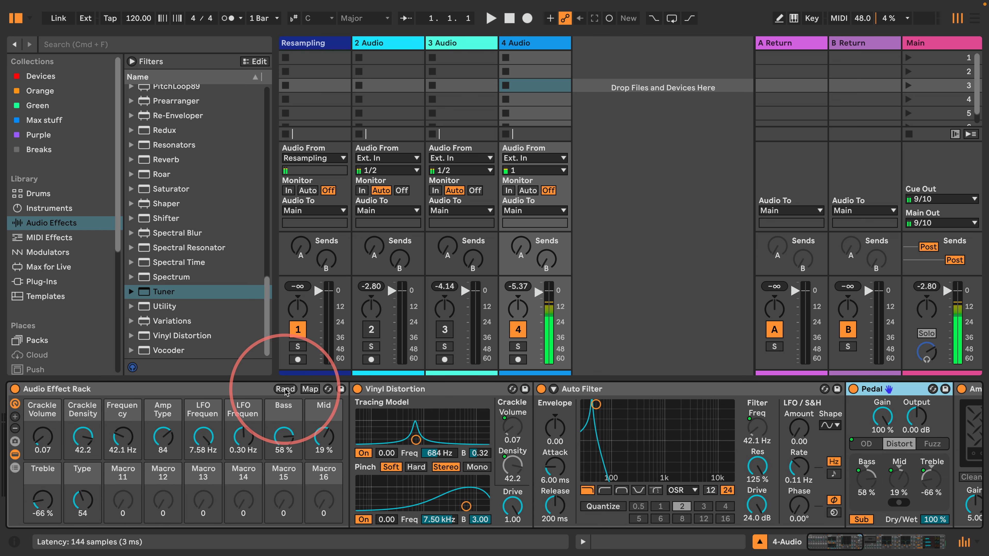
click(285, 389)
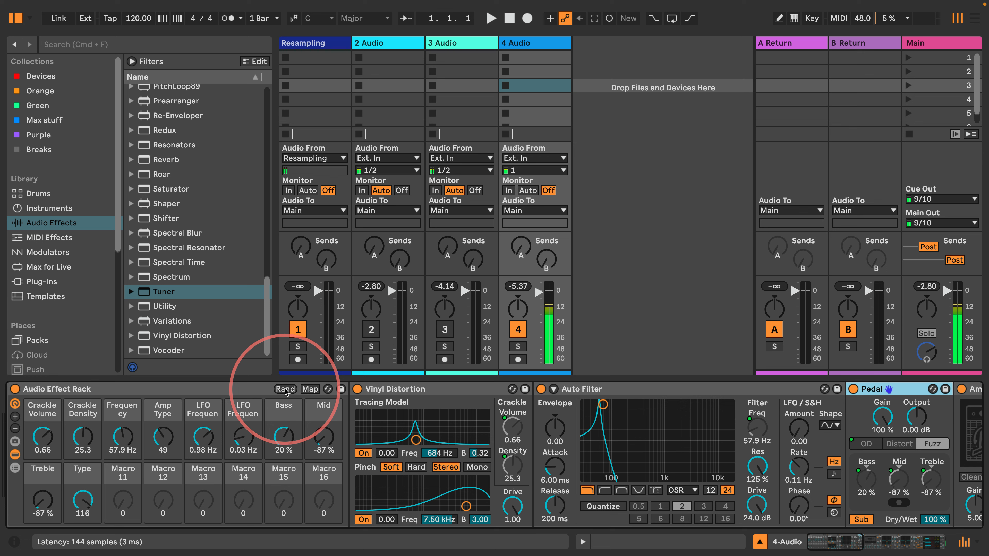
click(285, 389)
click(285, 389)
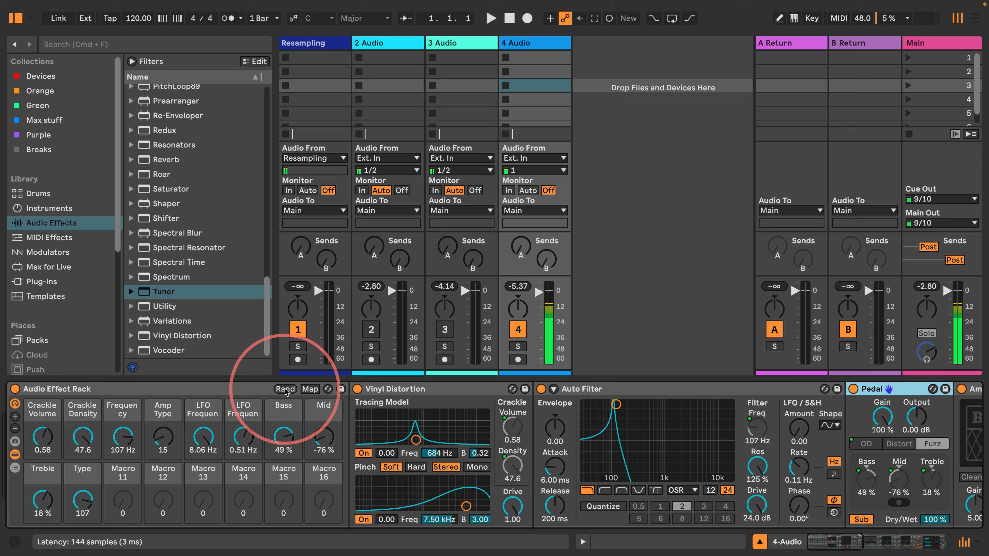
click(286, 389)
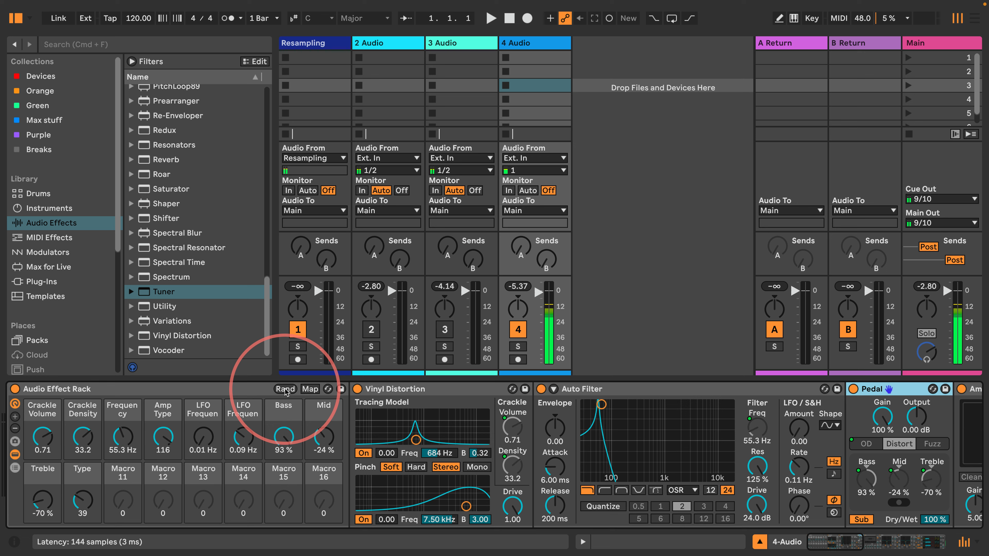
click(285, 389)
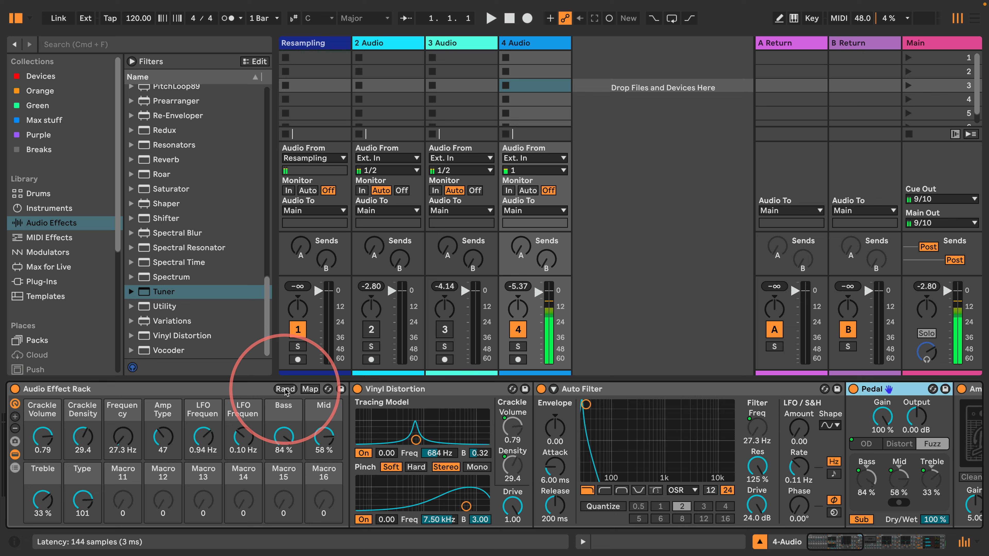
click(285, 389)
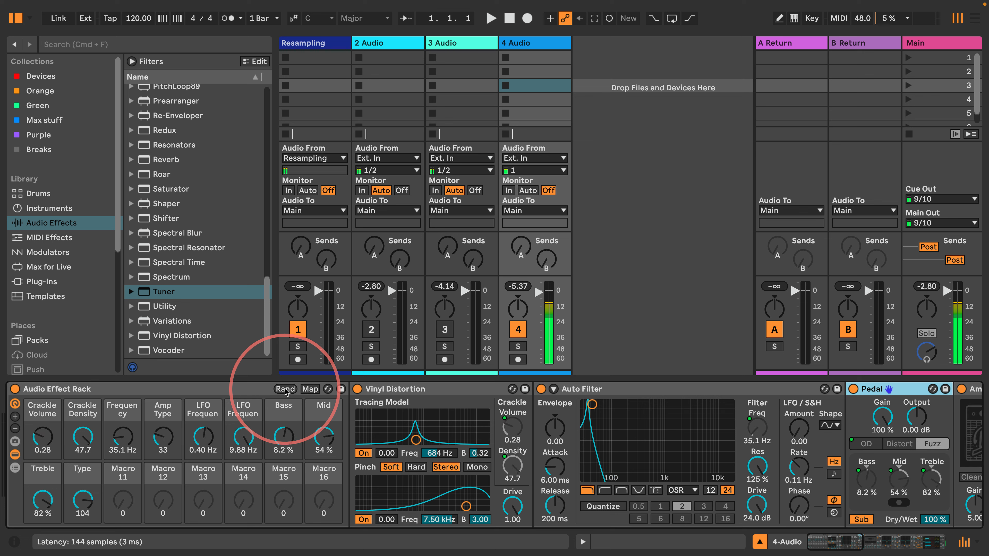
click(285, 388)
click(285, 389)
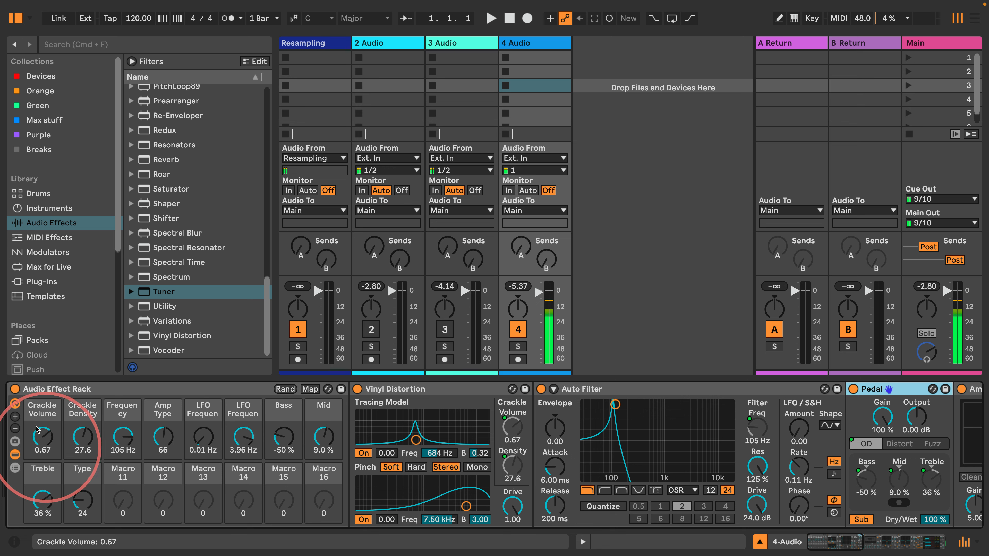
Deactivate the Audio Effect Rack and track 4, and insert a new audio track after it
click(15, 389)
click(518, 330)
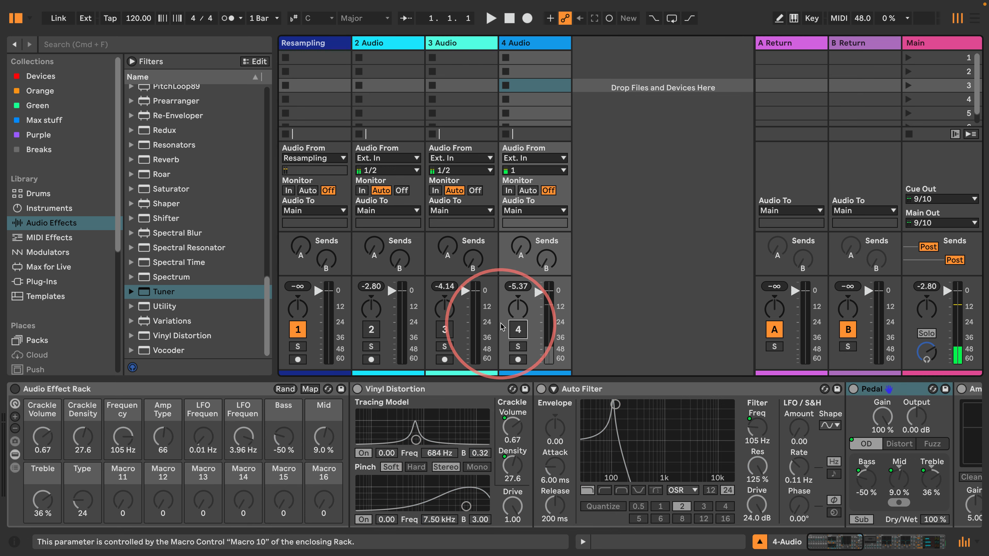
scroll(183, 187, up, 15)
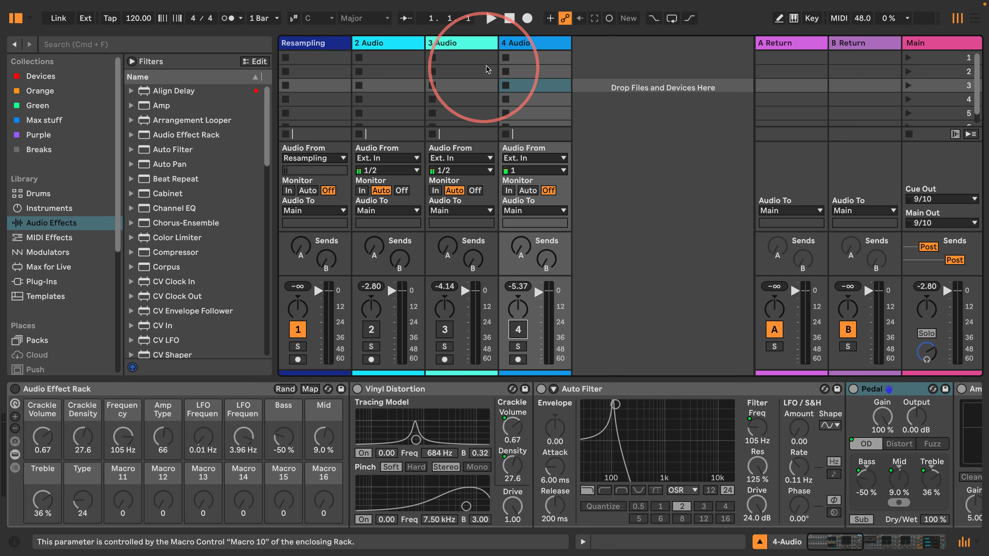
click(538, 44)
key(super+t)
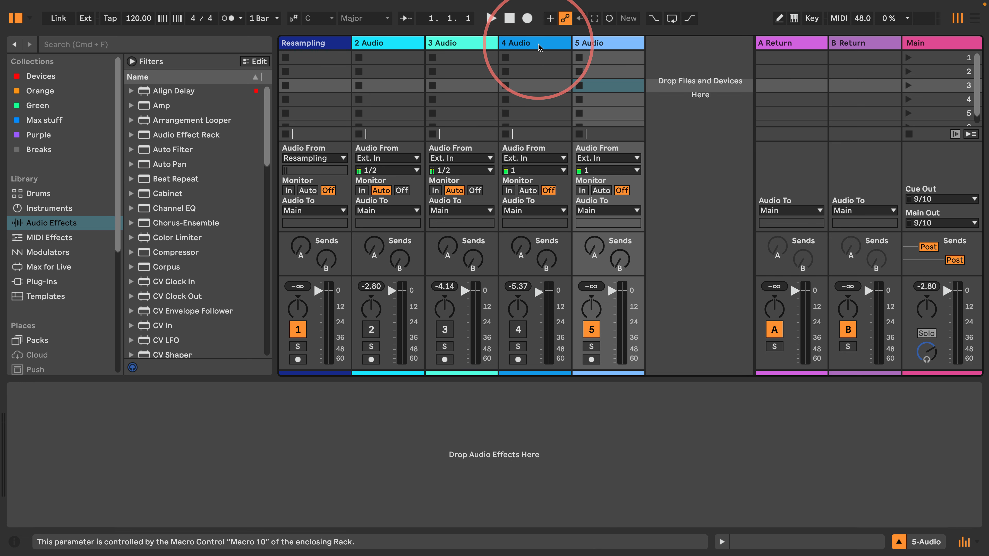
Add an empty Audio Effect Rack to track 5 and expand its macro controls to 16
drag(183, 135, 610, 39)
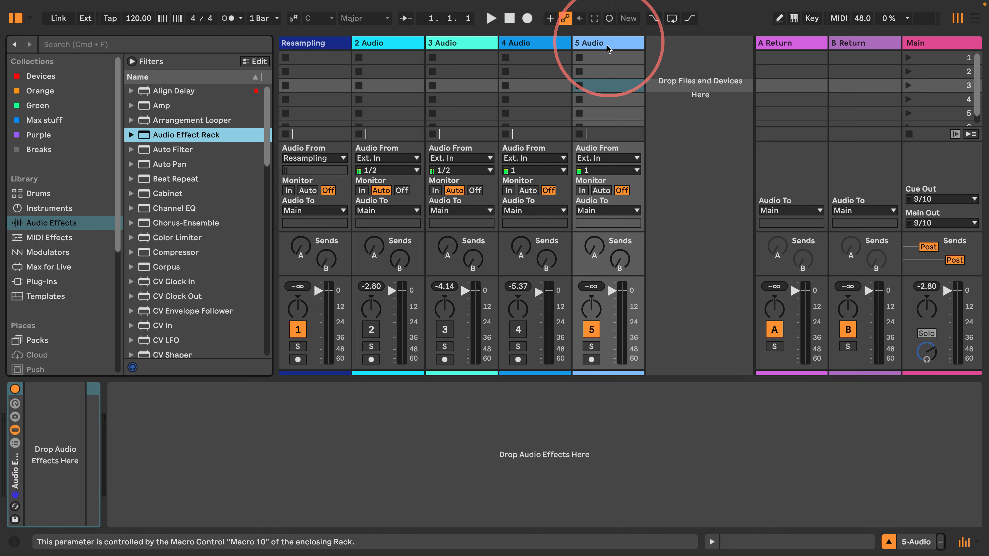
click(14, 405)
click(14, 418)
click(14, 418)
click(15, 418)
click(15, 418)
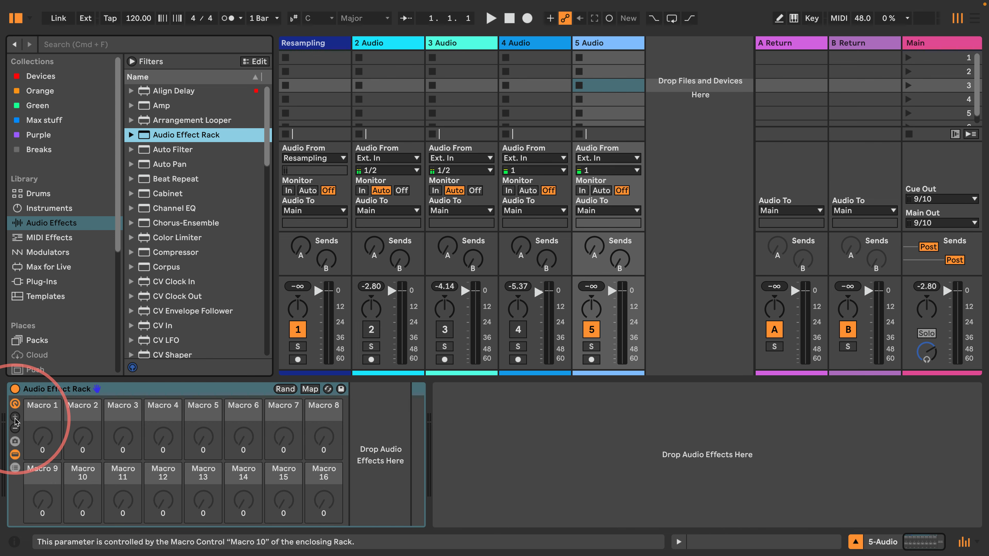
Add Vinyl Distortion to the new rack and map its Crackle Volume and Density to Macros 1 and 2
scroll(132, 296, down, 15)
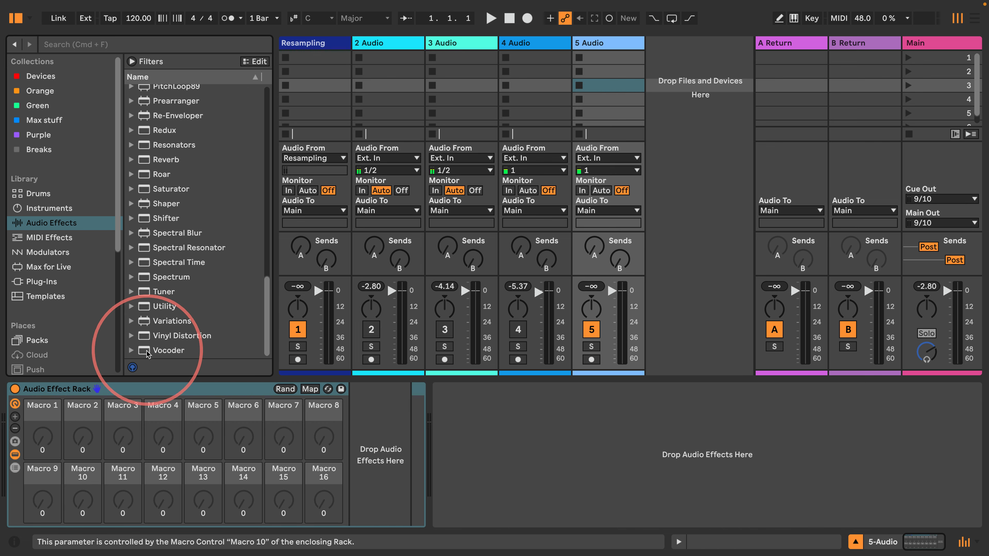
drag(156, 335, 358, 398)
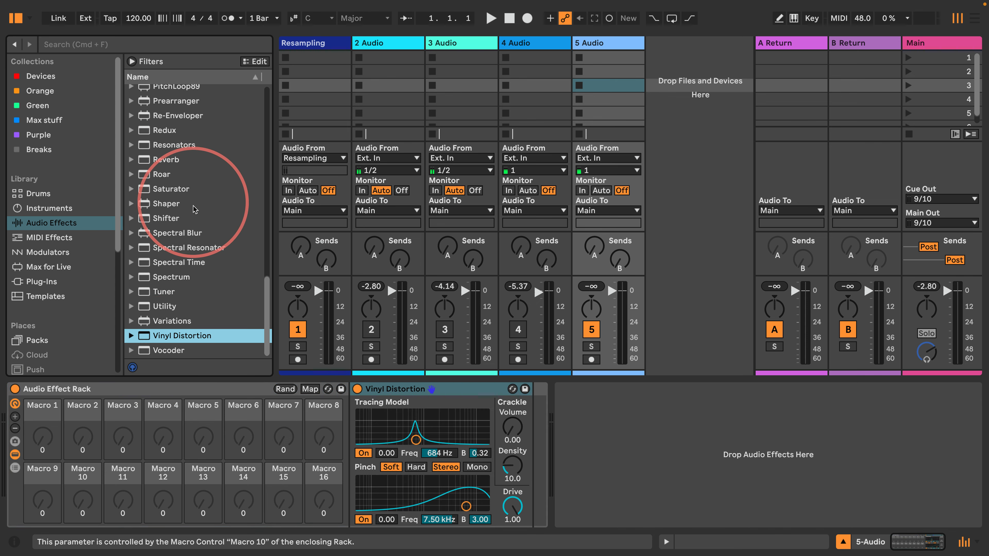
right_click(510, 427)
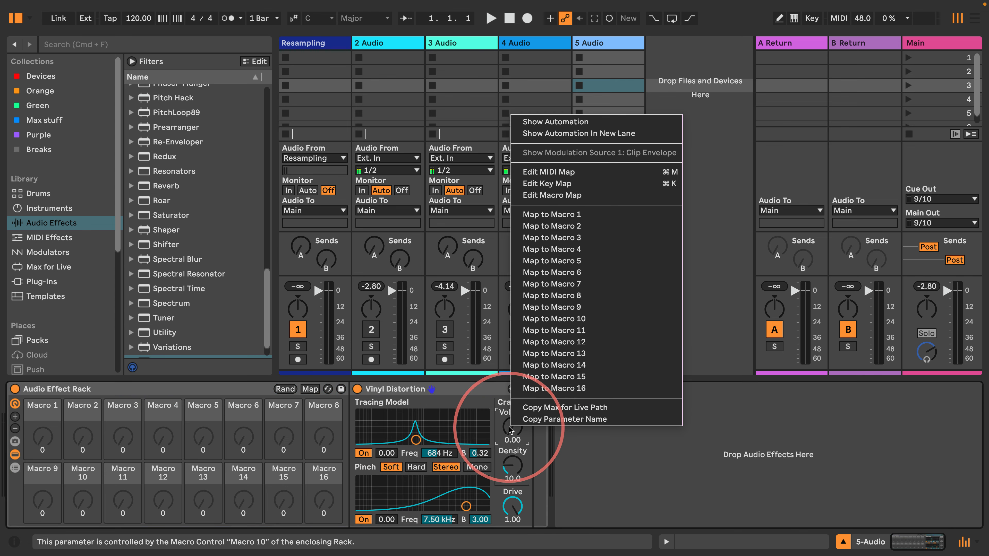
click(553, 216)
right_click(512, 464)
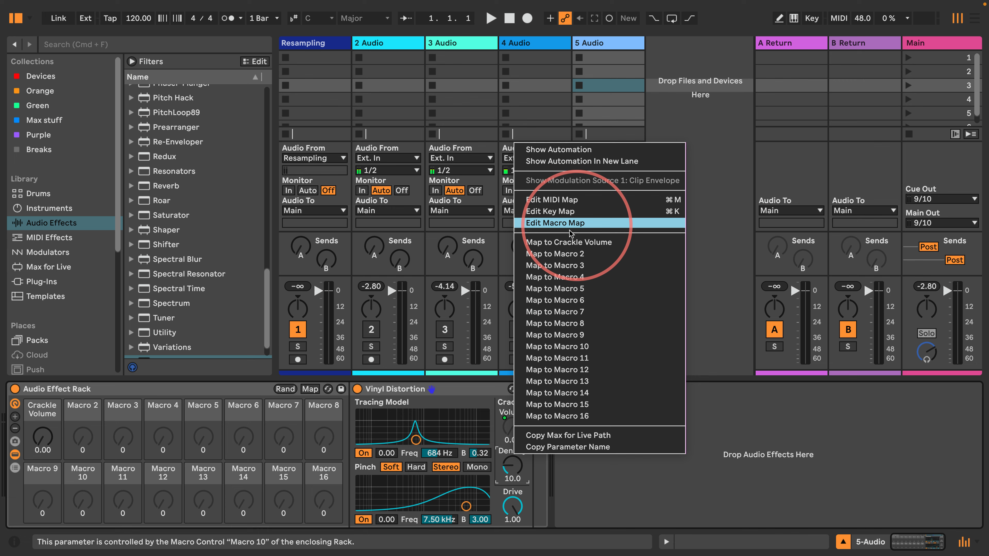
click(553, 254)
Add an Auto Filter after the Vinyl Distortion, followed by the Multiband Dynamics OTT preset
scroll(157, 143, up, 20)
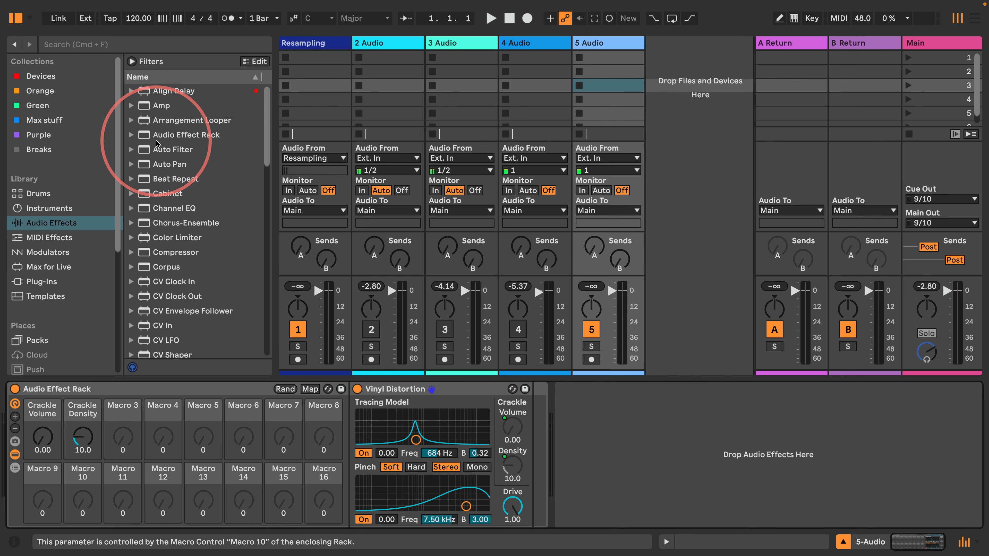
drag(158, 149, 524, 430)
scroll(78, 242, down, 5)
scroll(187, 253, down, 15)
scroll(175, 233, down, 3)
click(132, 134)
drag(161, 240, 821, 439)
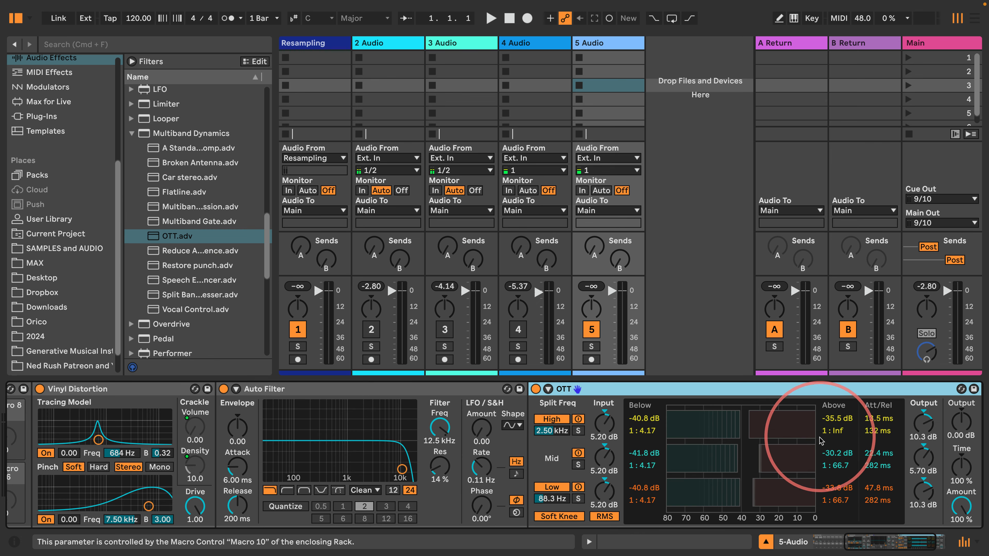
Try mapping the Auto Filter's frequency to Macro 3 and remove that mapping
drag(863, 537, 829, 539)
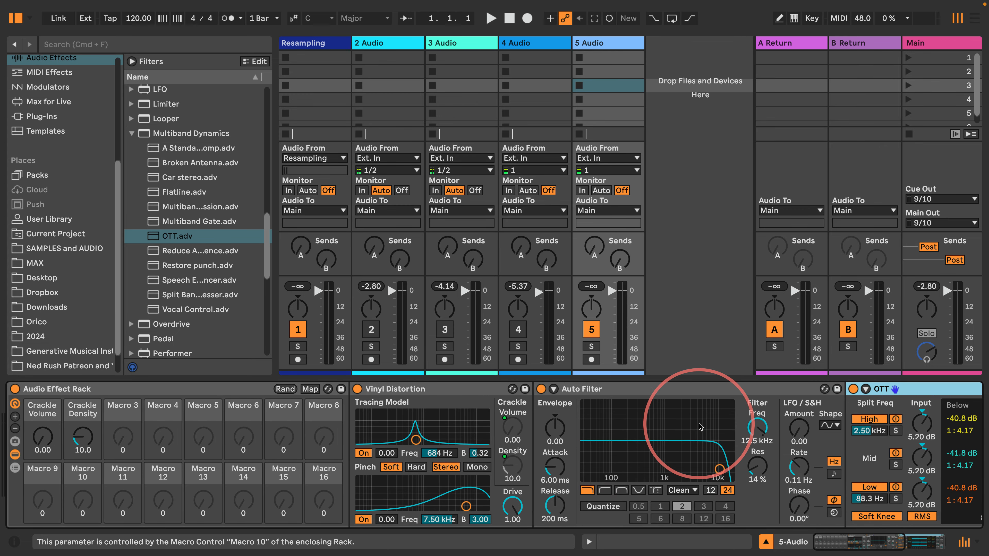
right_click(757, 427)
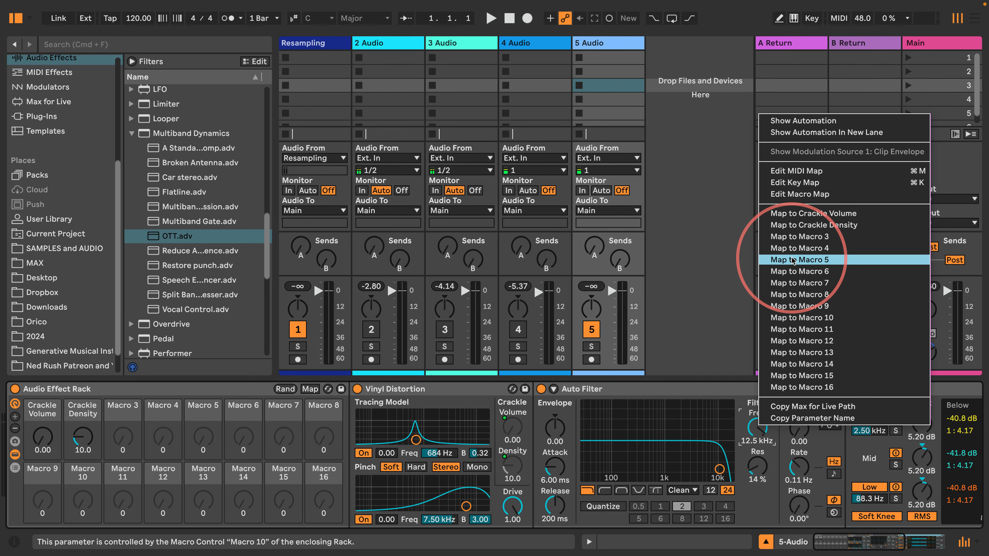
click(793, 236)
right_click(757, 463)
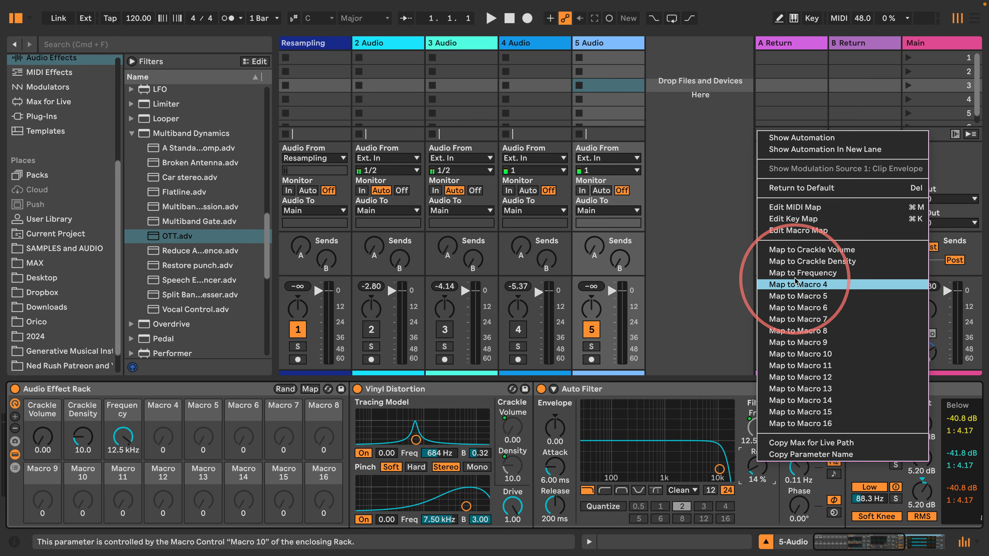
click(765, 505)
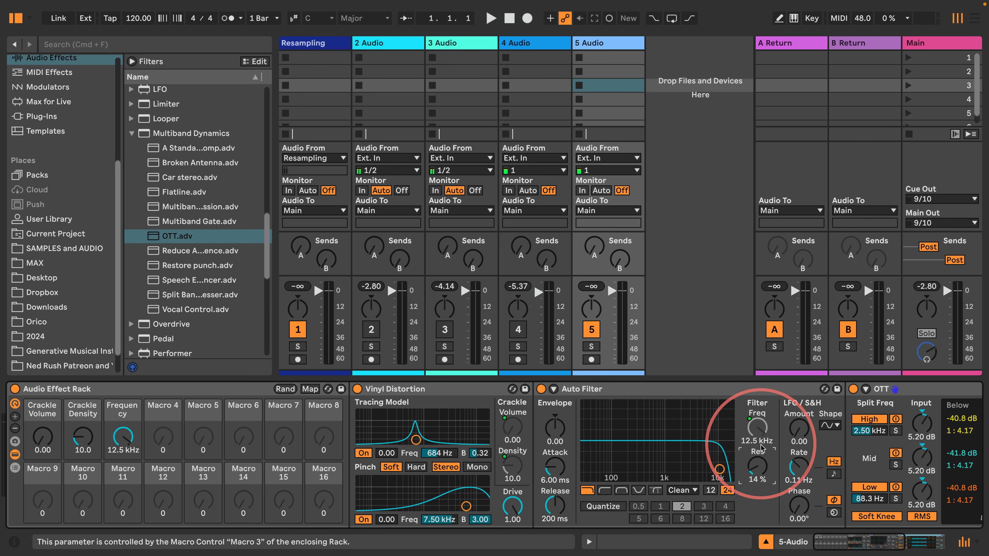
right_click(756, 428)
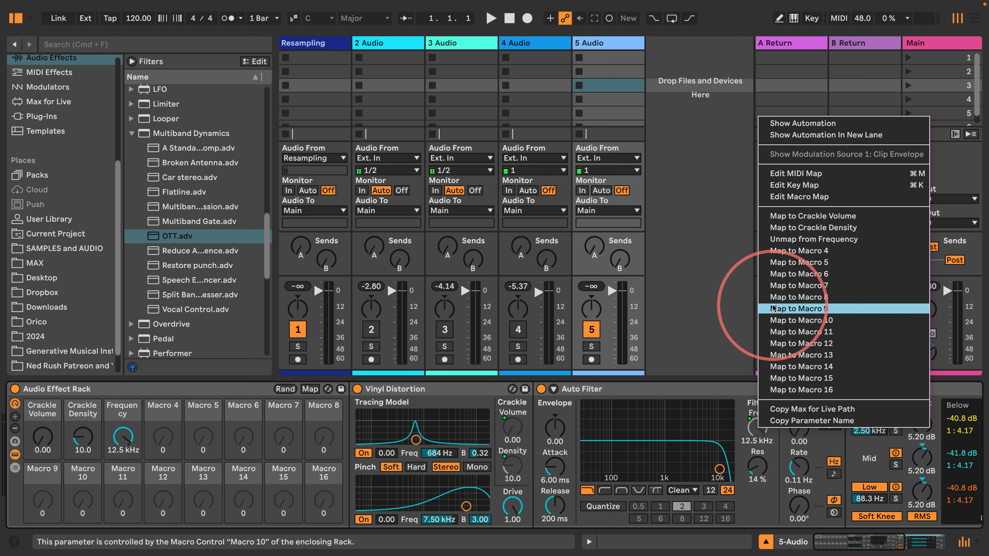
click(802, 239)
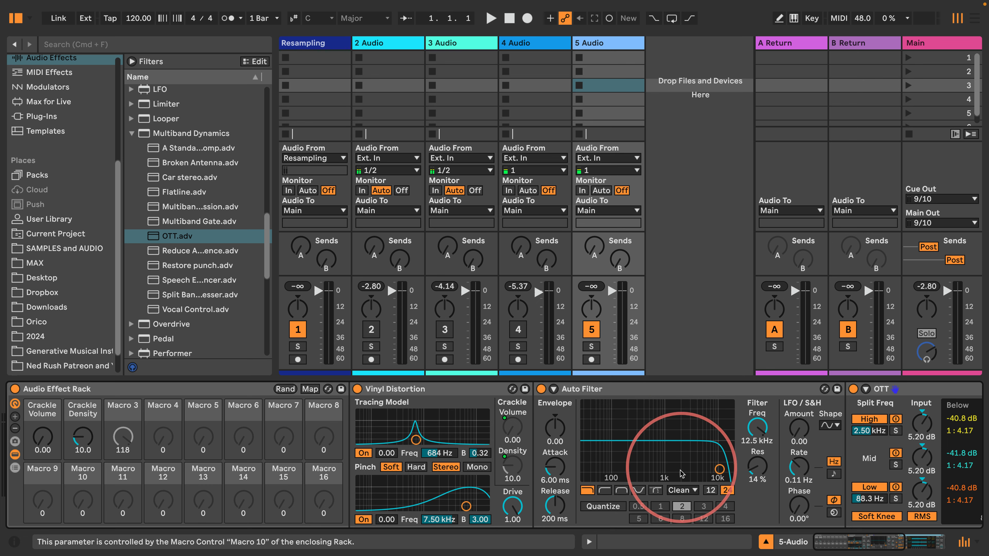
Set the Auto Filter's resonance to 125 %, its circuit type to OSR and its drive to 24 dB
drag(757, 466, 760, 407)
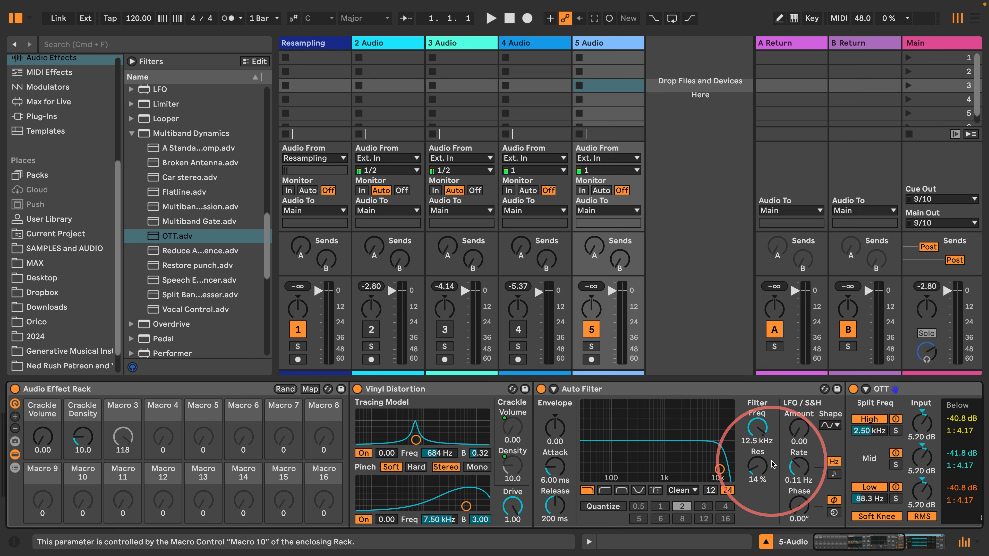
click(682, 490)
click(683, 444)
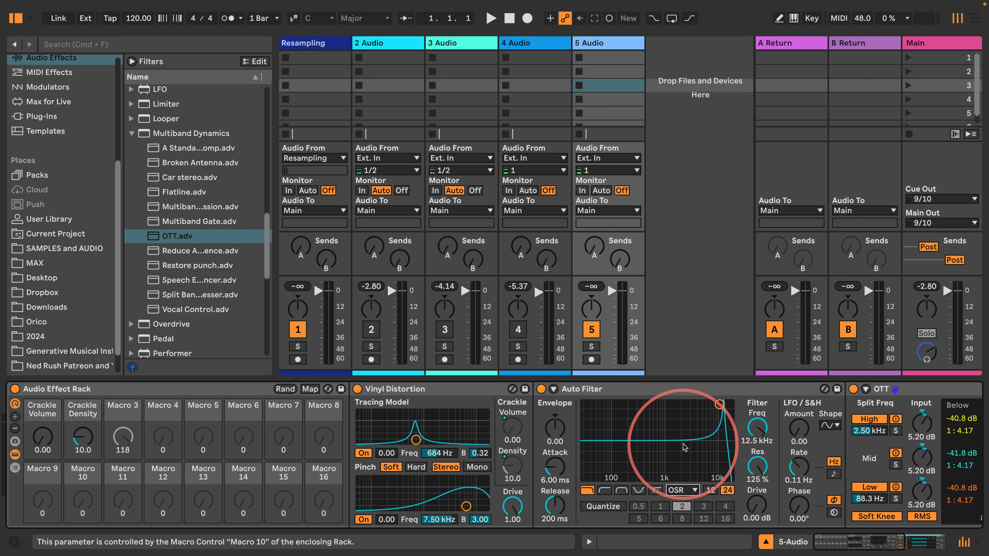
click(683, 490)
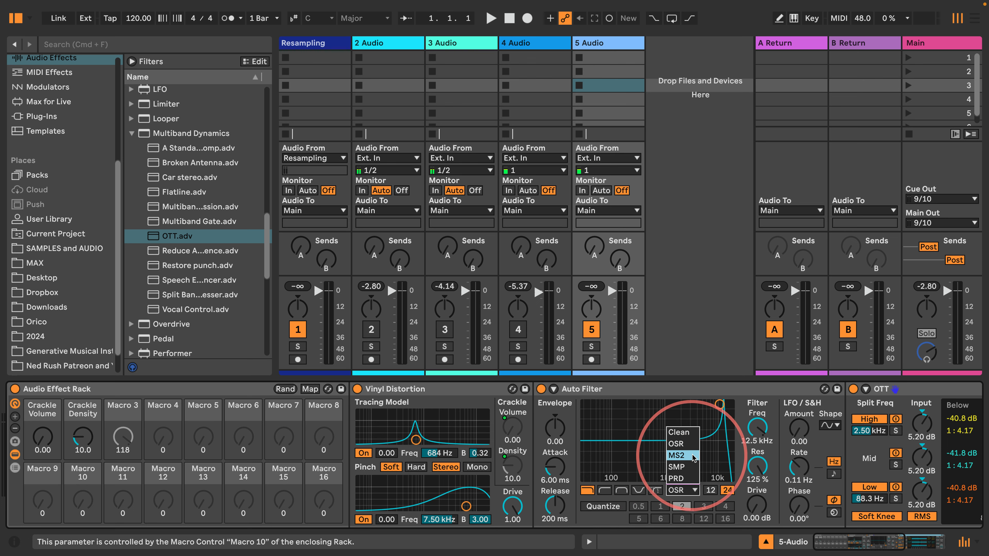
click(738, 491)
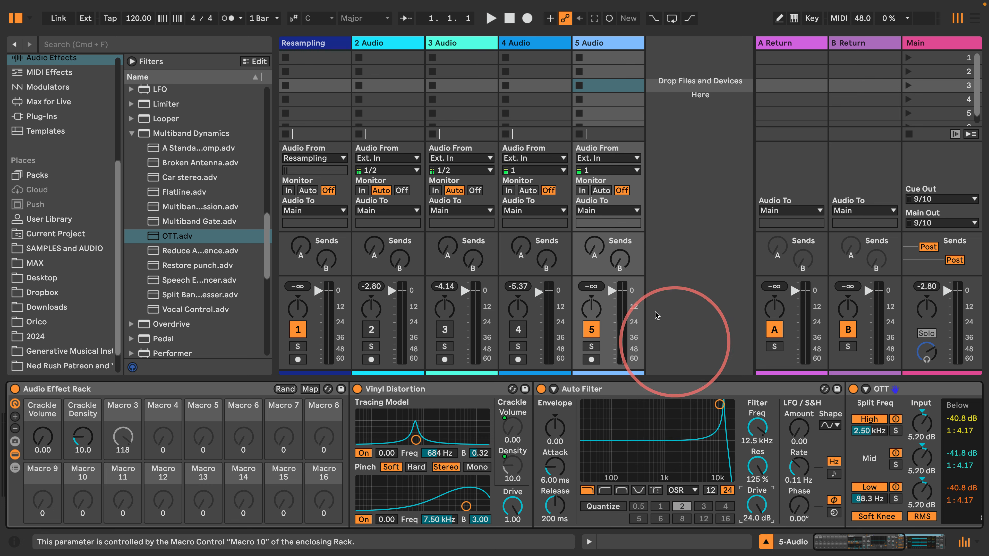
Randomize the rack's macros and lower the Auto Filter's frequency to about 108 Hz, ending with track 5 deactivated
click(284, 389)
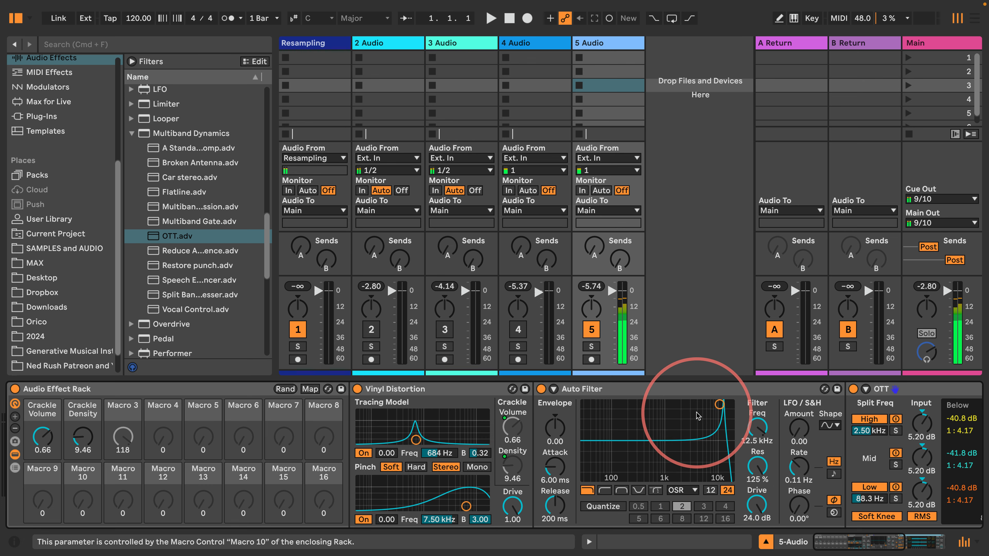
drag(715, 405, 604, 404)
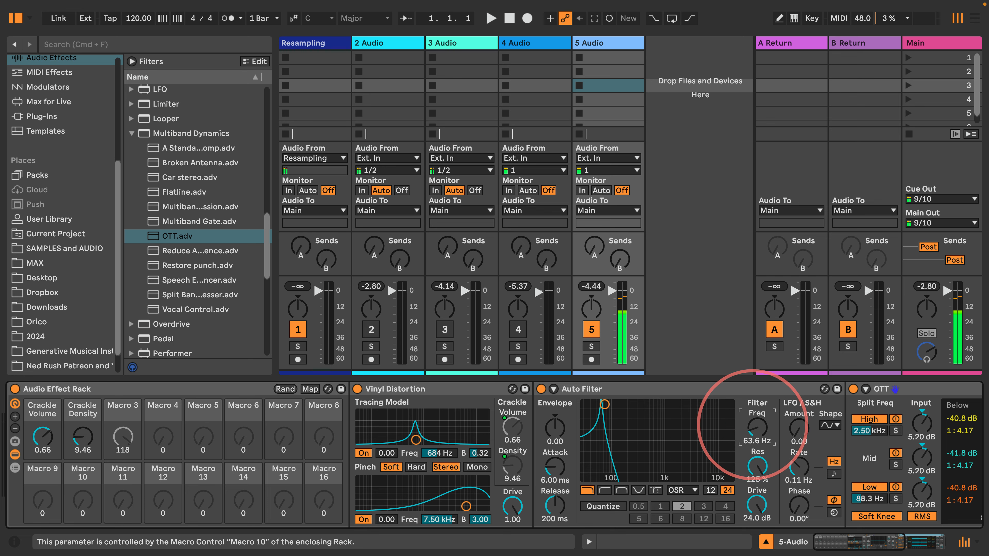
drag(752, 424, 752, 422)
click(589, 333)
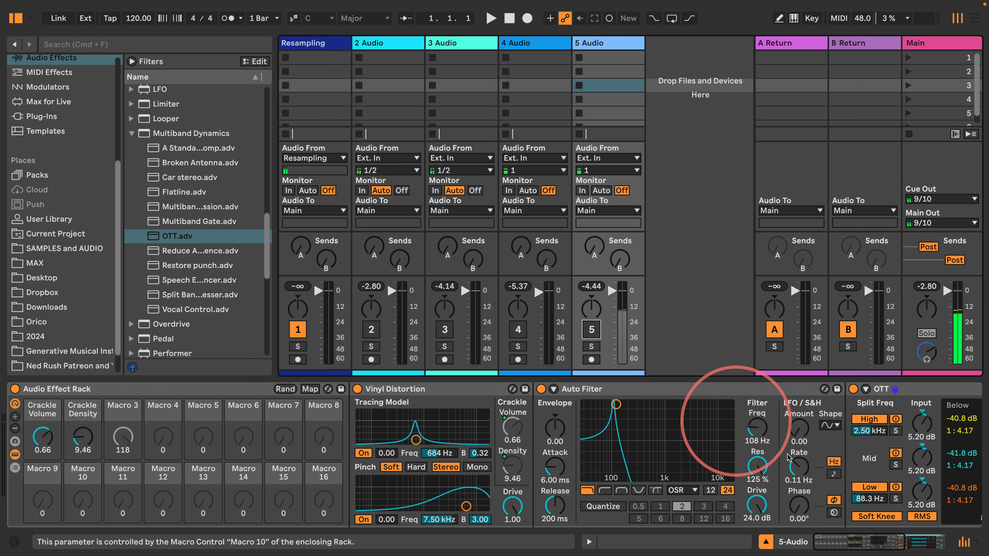
Insert an LFO device between the Auto Filter and OTT and map it to the Auto Filter's LFO rate
drag(828, 545, 871, 540)
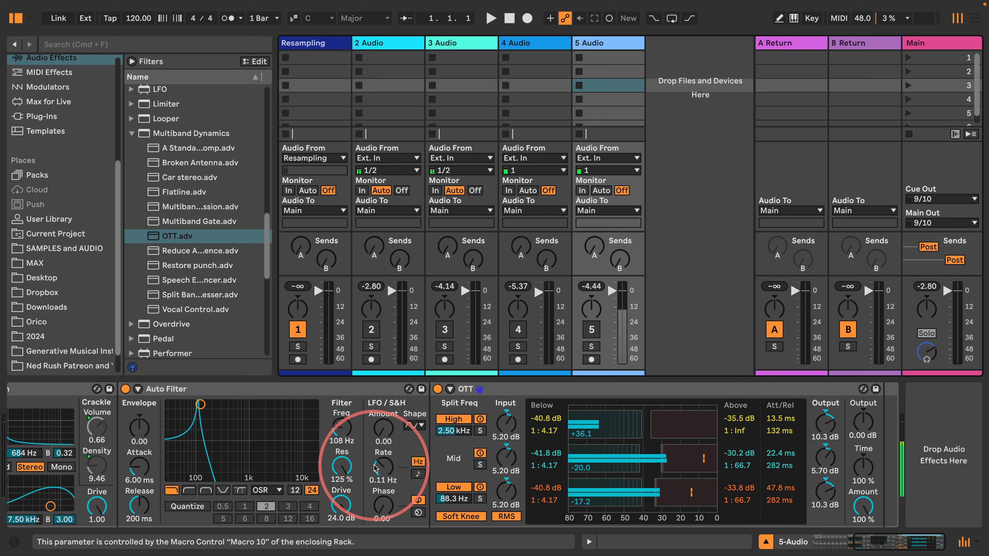
click(132, 133)
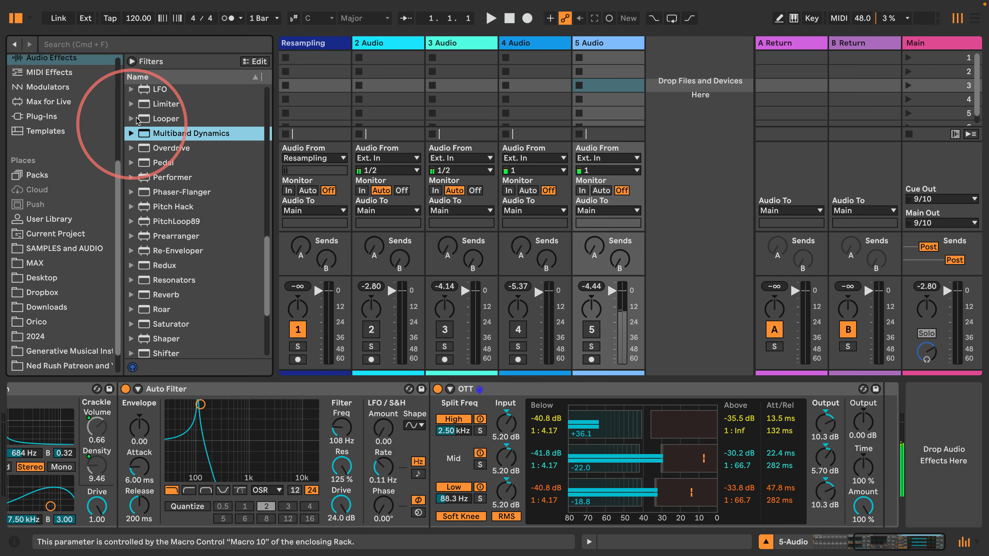
drag(143, 93, 431, 398)
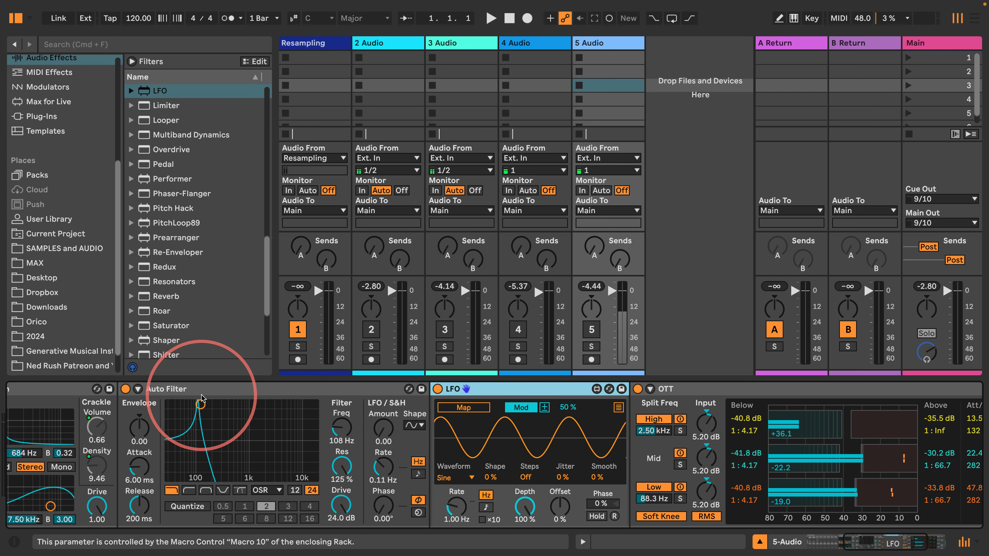
click(455, 407)
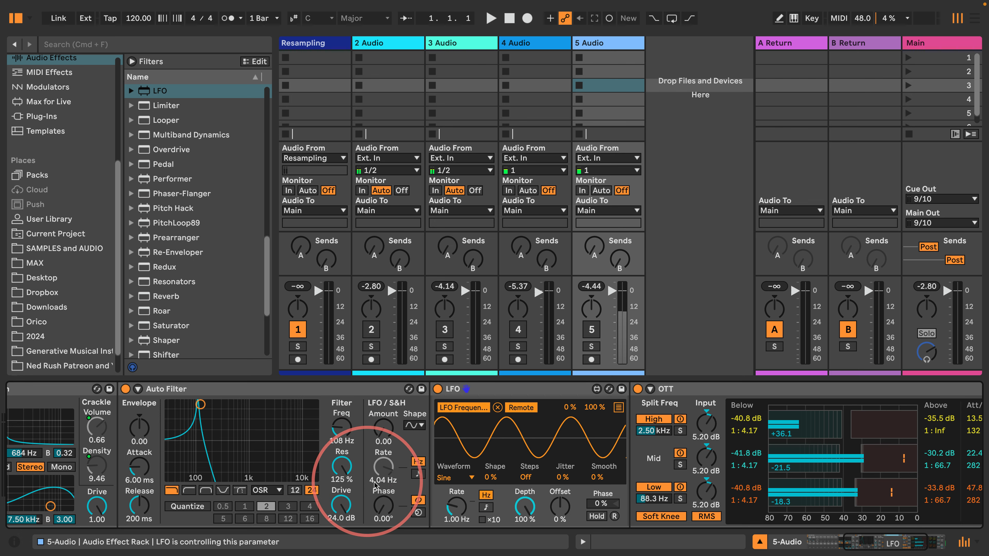
Activate track 5 and set the Auto Filter's LFO amount to 30 and its frequency to about 183 Hz
click(591, 330)
drag(391, 429, 391, 406)
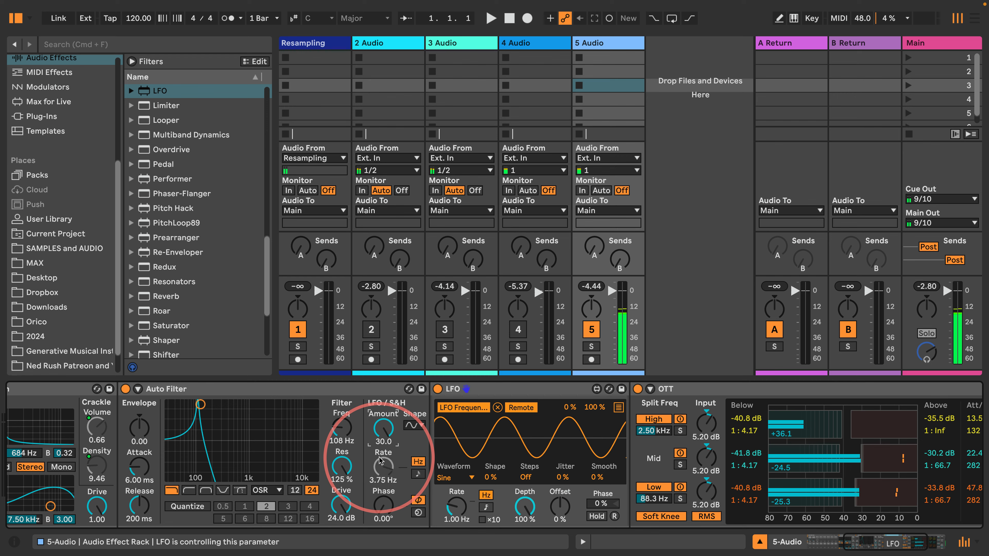
drag(849, 537, 834, 537)
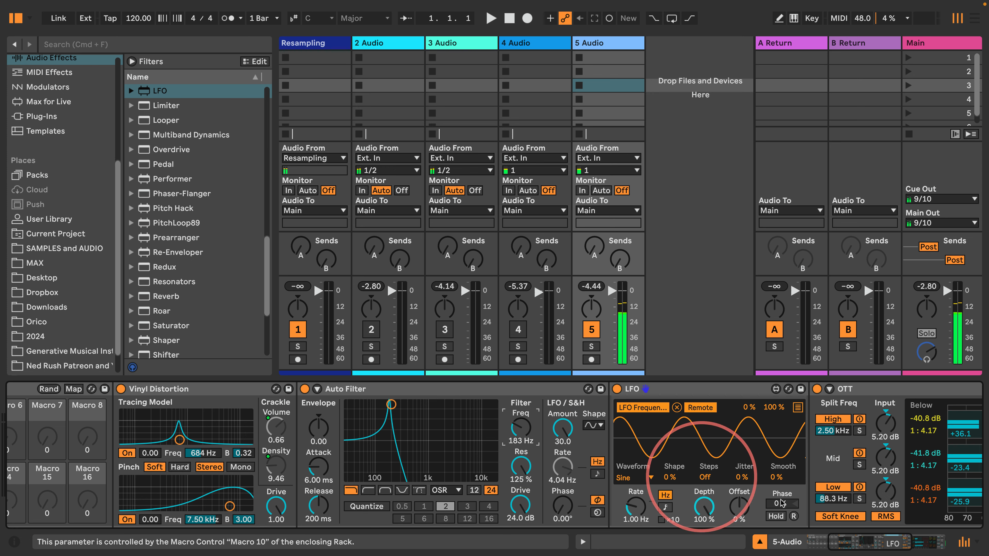
Map the Auto Filter's frequency to Macro 3 of the rack
drag(872, 544, 842, 545)
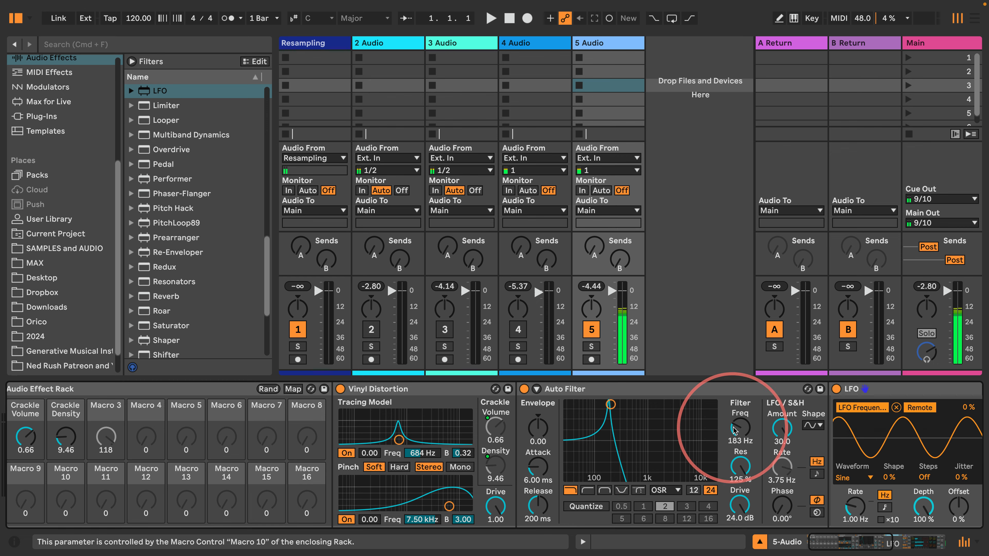
right_click(740, 429)
click(764, 241)
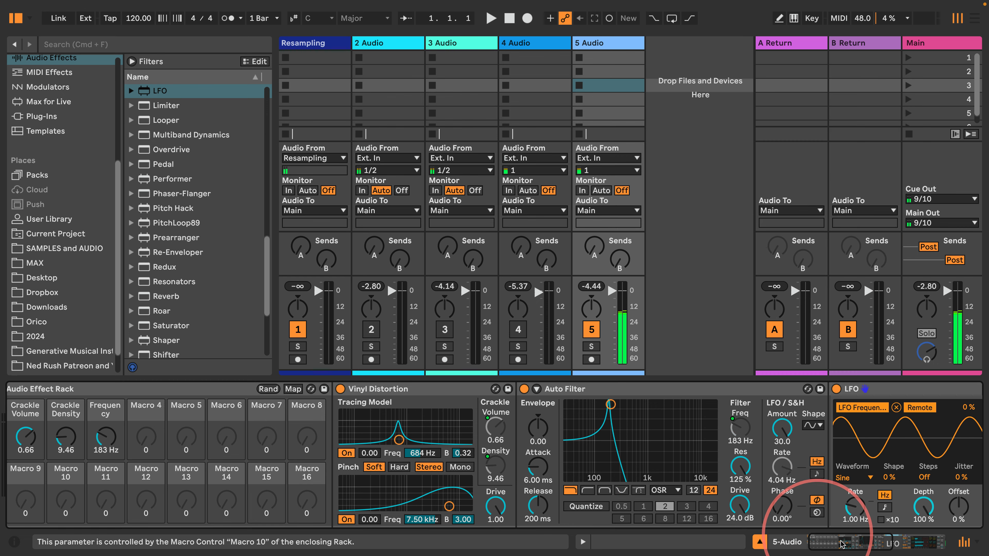
Map the LFO device's waveform, rate and depth to Macros 4, 5 and 6
drag(851, 544, 886, 544)
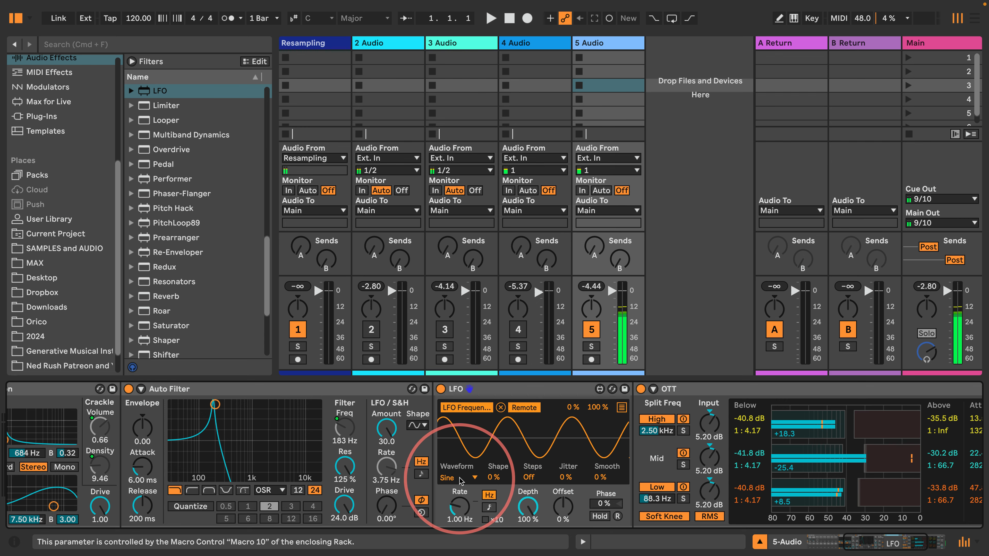
right_click(459, 506)
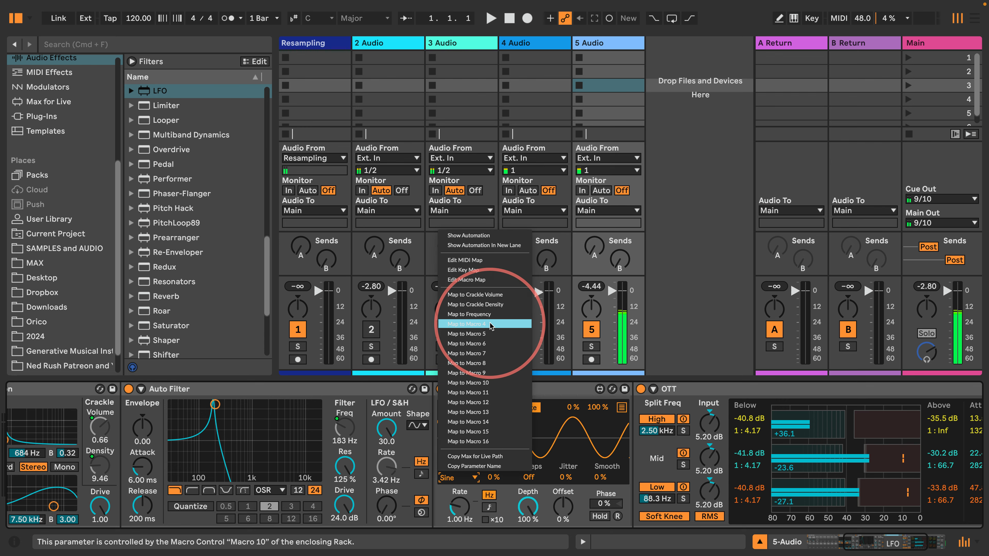
click(479, 324)
right_click(460, 506)
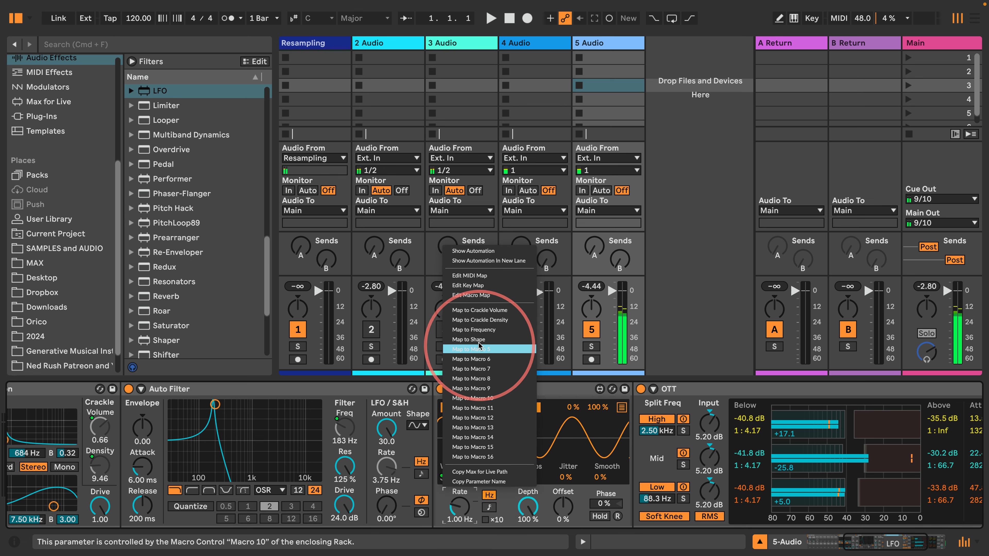
click(483, 350)
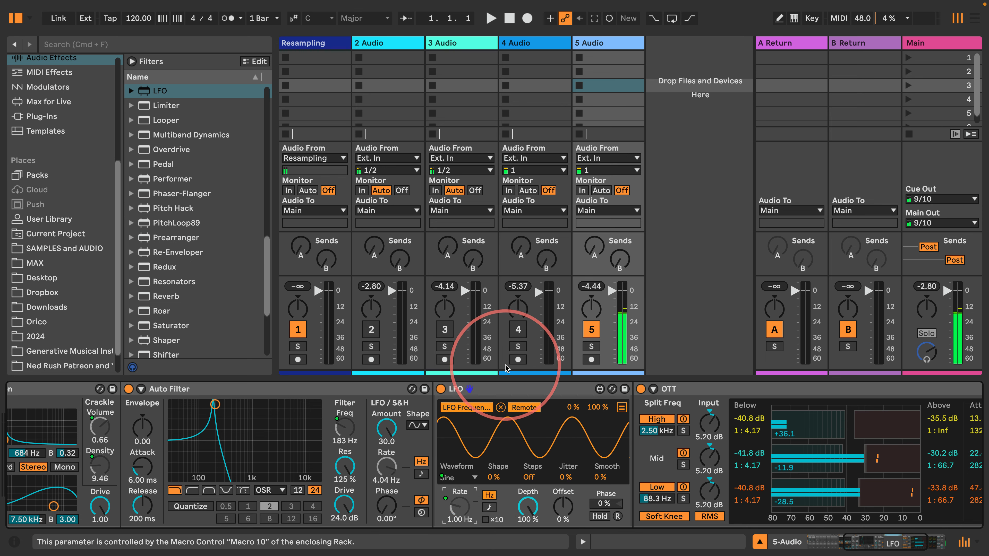
right_click(528, 504)
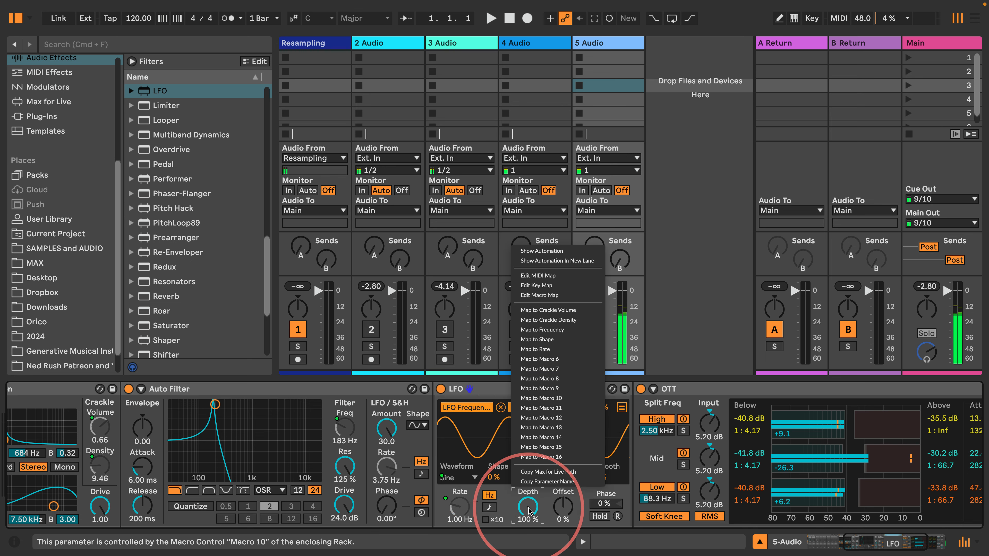
click(541, 346)
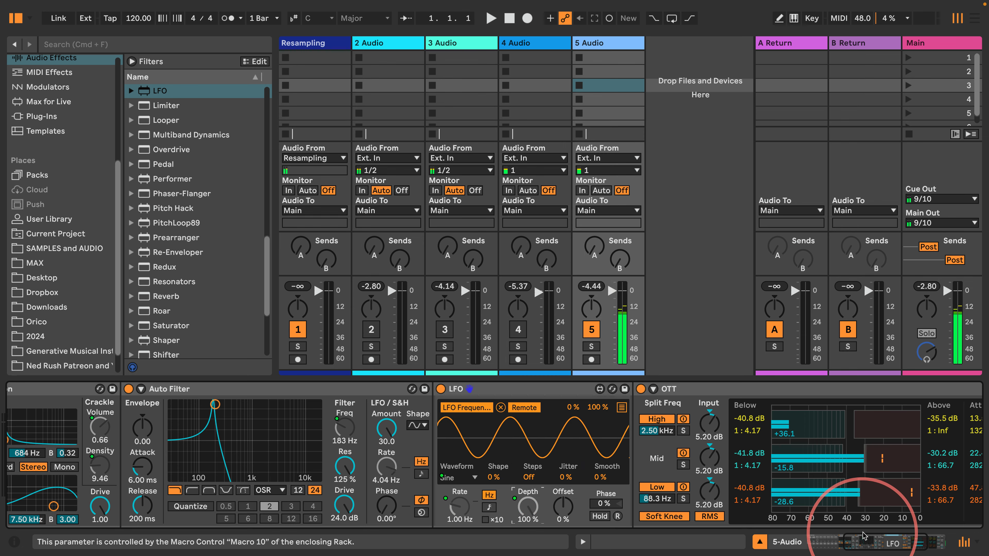
Randomize the rack's macros twice to audition different crackle, filter and LFO settings
drag(890, 542, 848, 542)
click(286, 392)
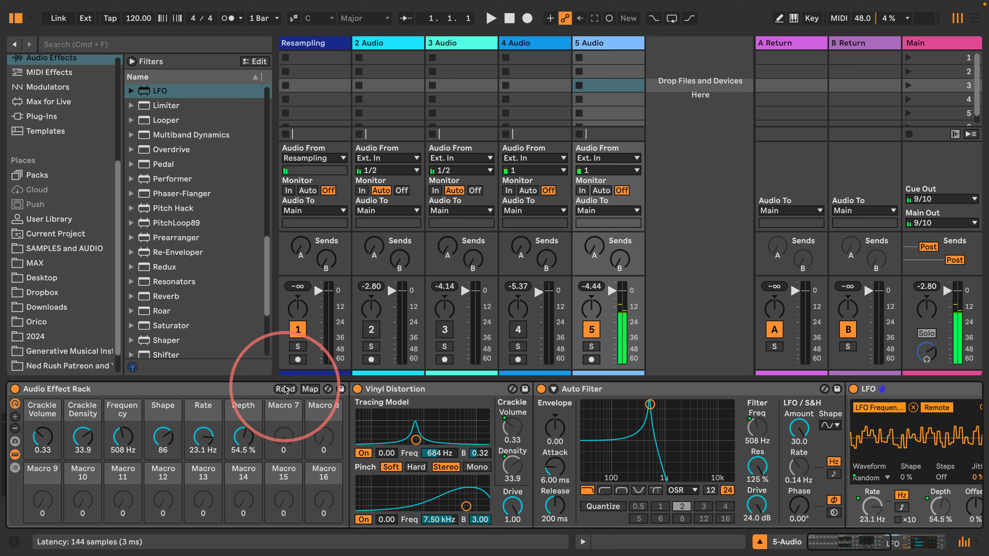
click(285, 390)
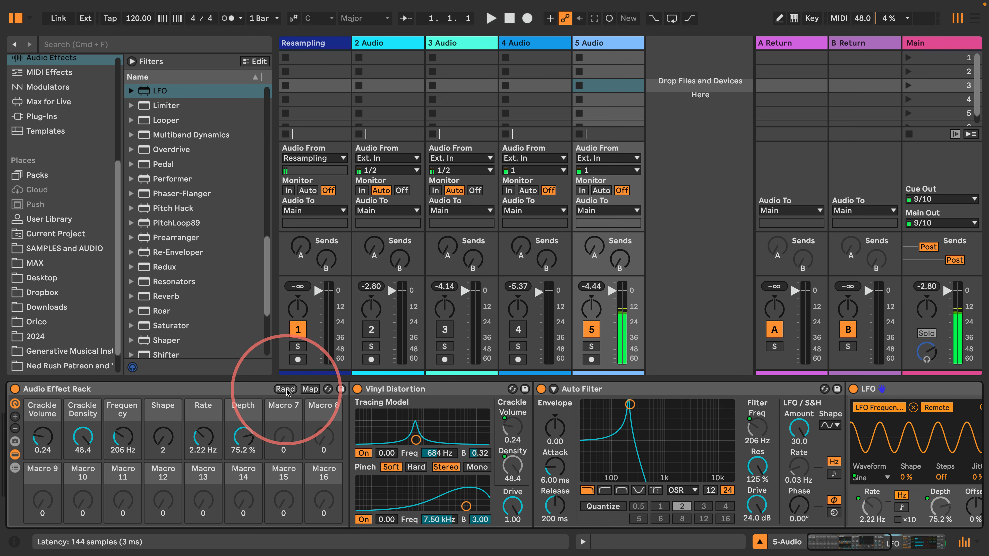
Map the Auto Filter's LFO shape to Macro 7 and deactivate track 5
right_click(831, 421)
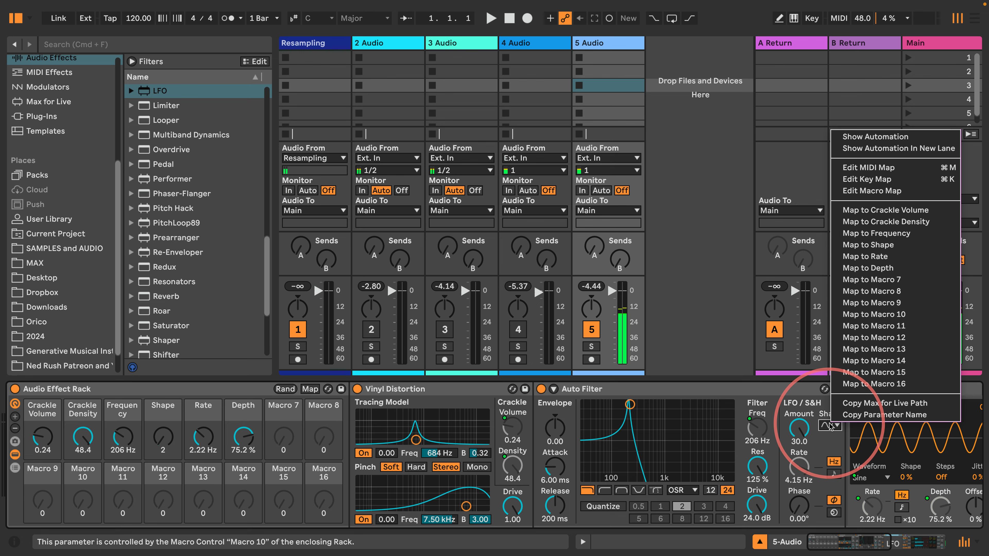
click(869, 279)
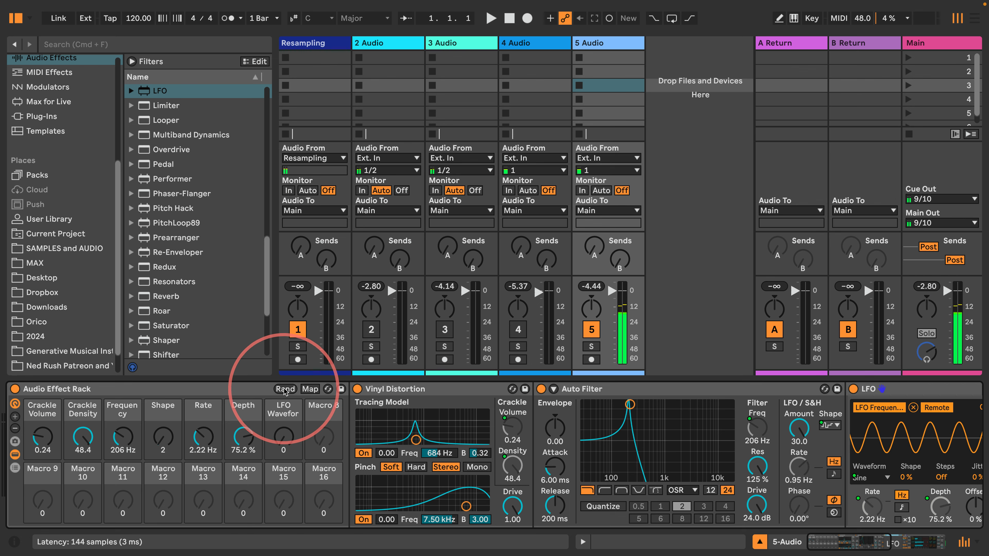
click(593, 331)
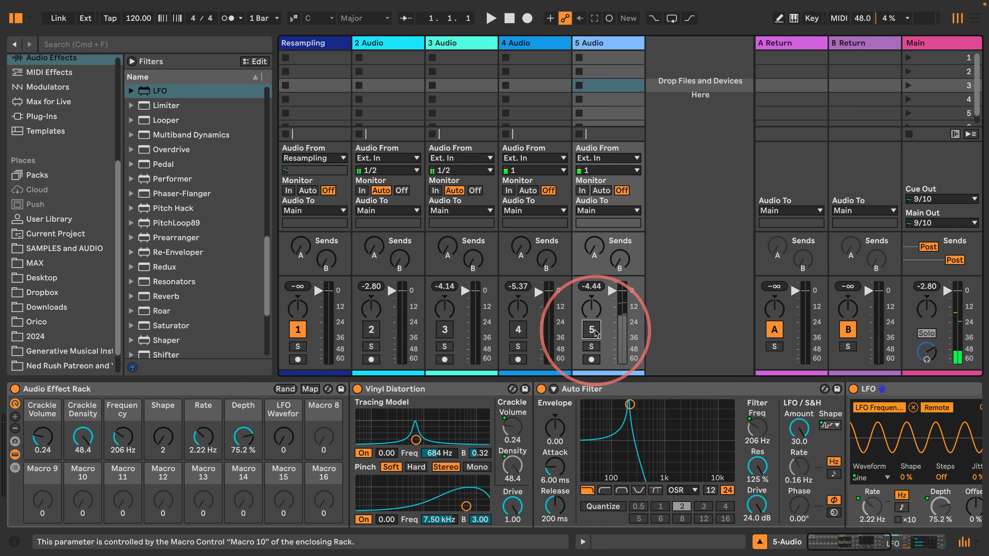
Activate track 5, randomize the macros with the new LFO waveform mapping, and deactivate the track again
click(592, 331)
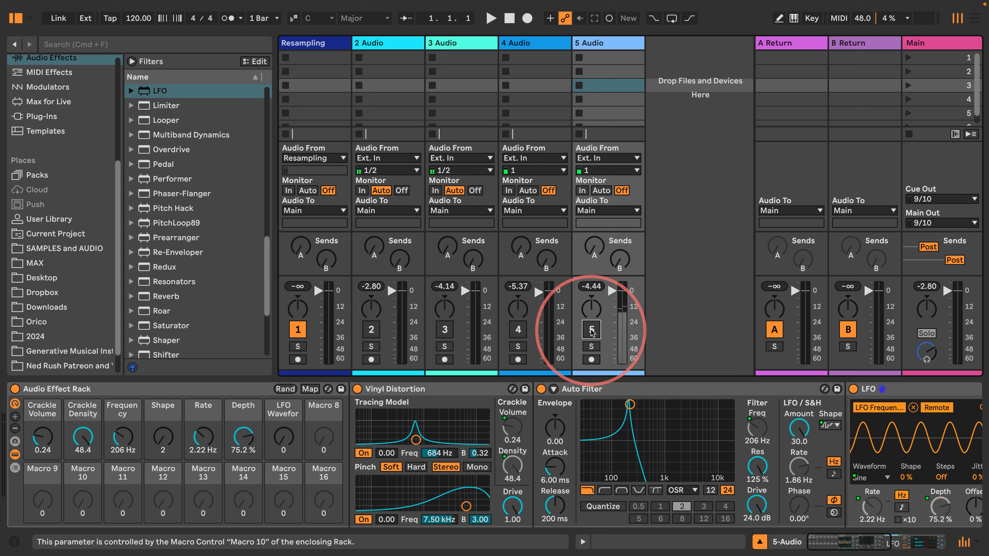
click(286, 389)
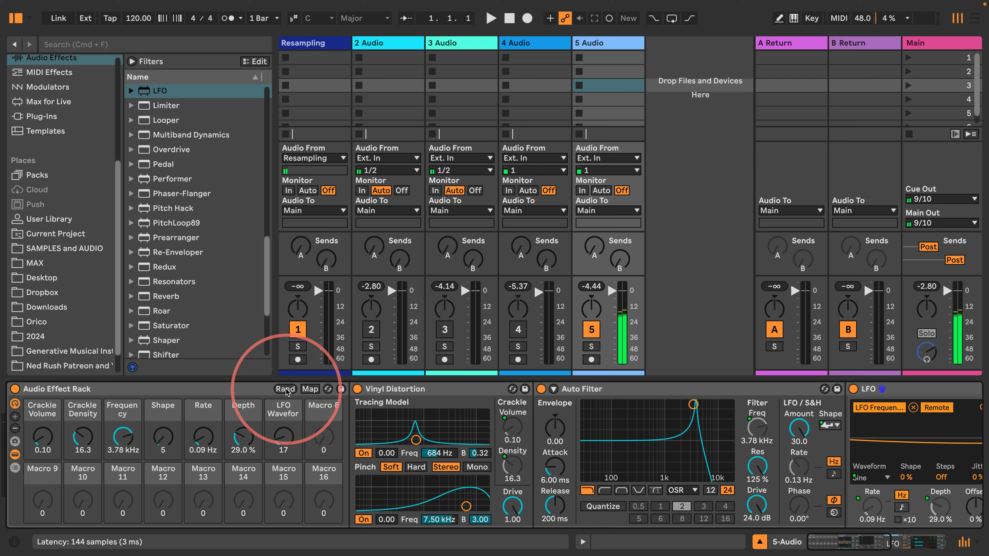
click(590, 329)
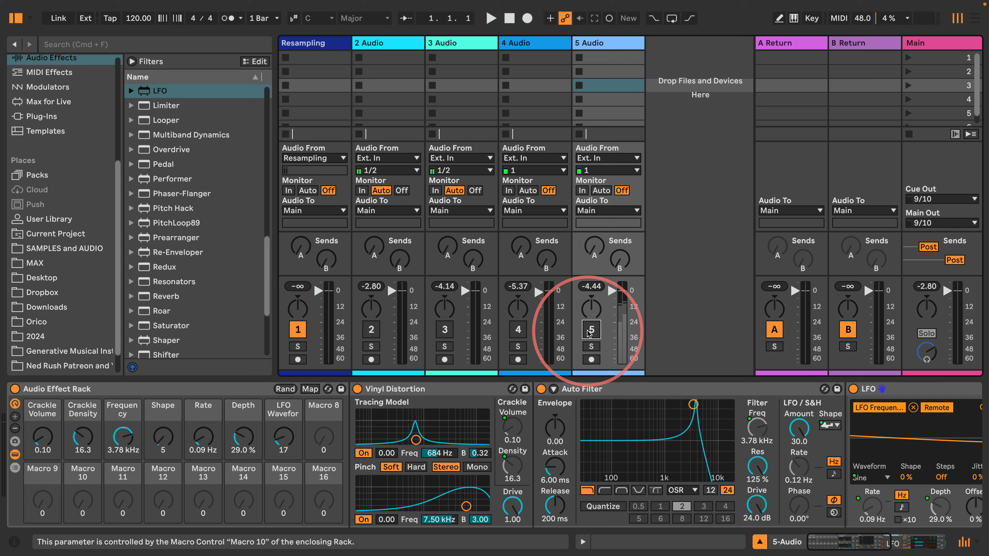
Activate track 5, randomize the rack's macros twice to audition the settings, and deactivate the track
click(591, 329)
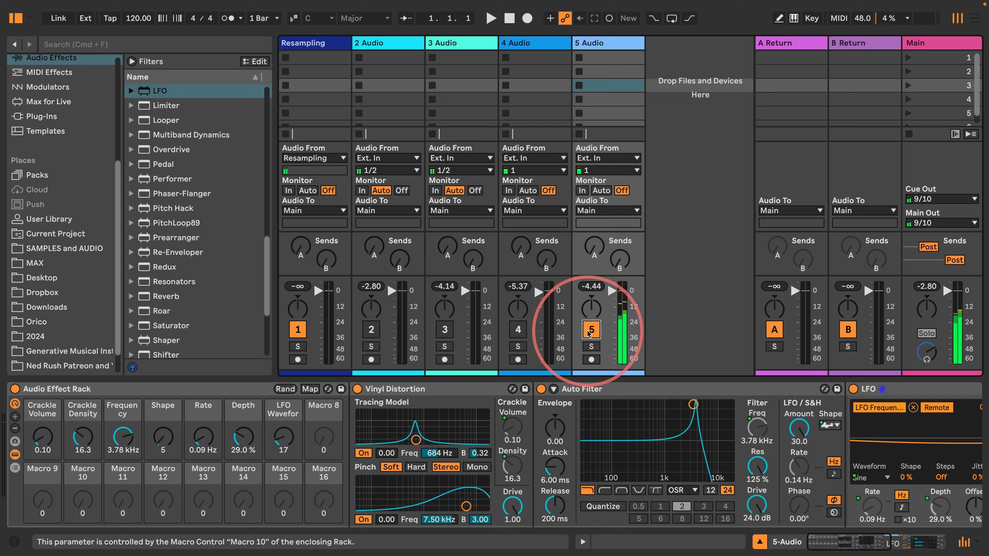
click(285, 390)
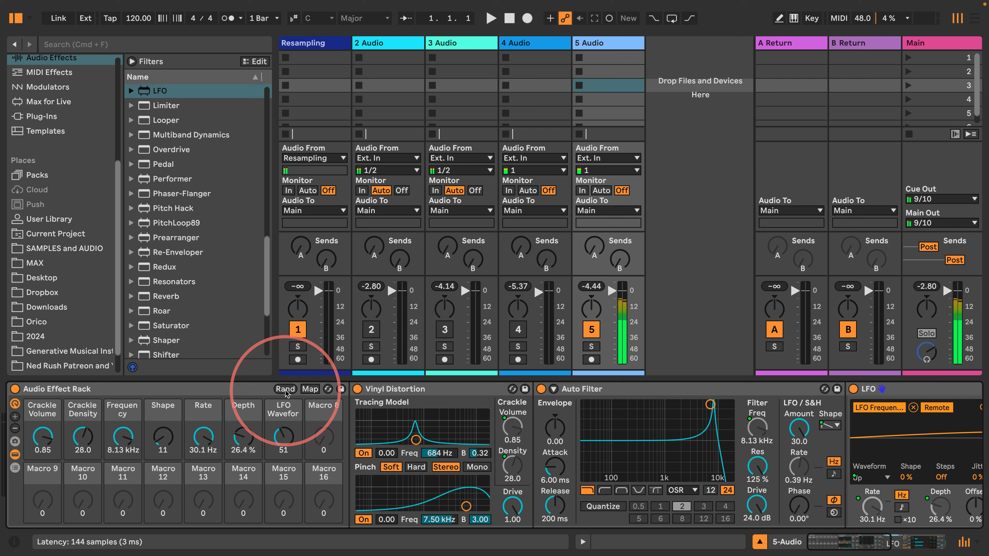
click(286, 390)
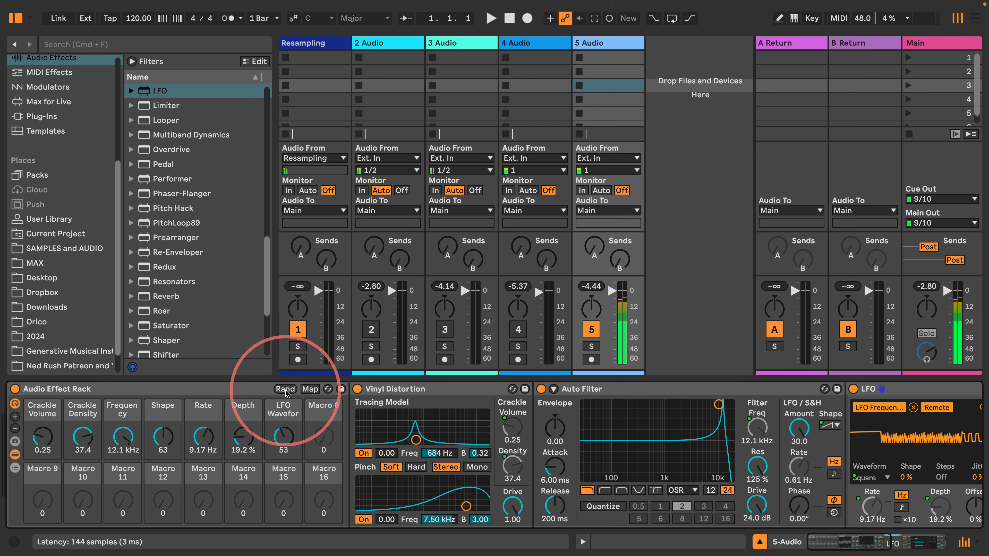
click(592, 330)
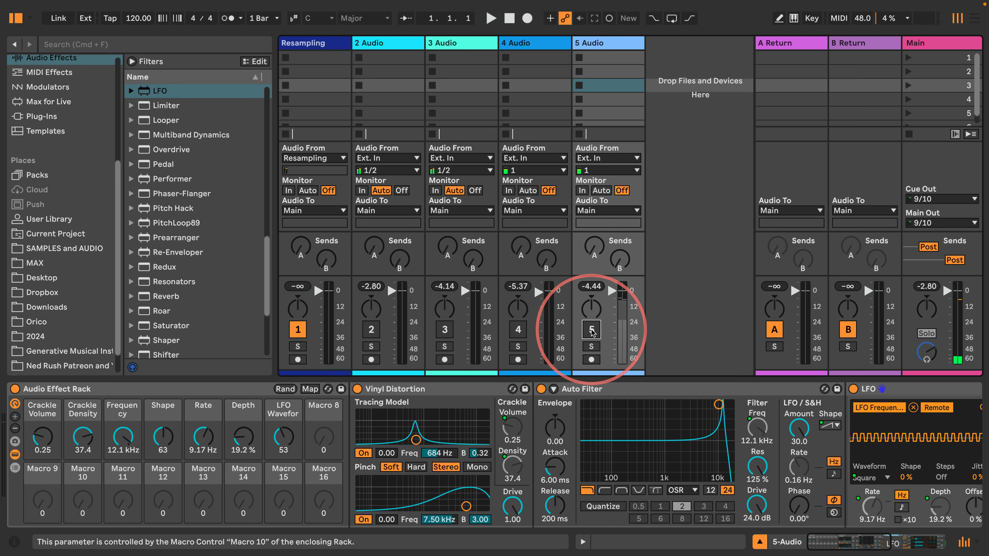
Reactivate track 5, audition two more random macro variations of its rack, and mute it again
click(593, 329)
click(286, 389)
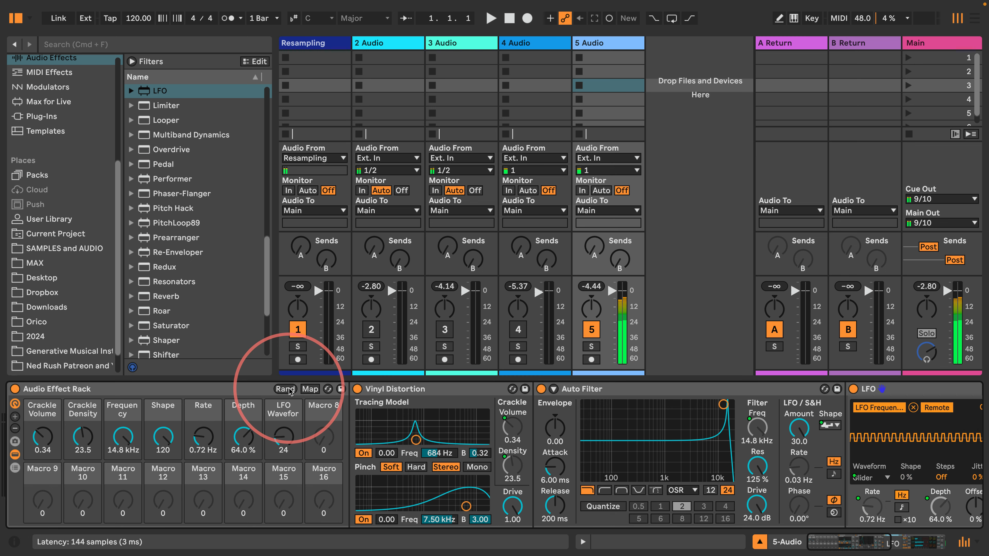
click(286, 390)
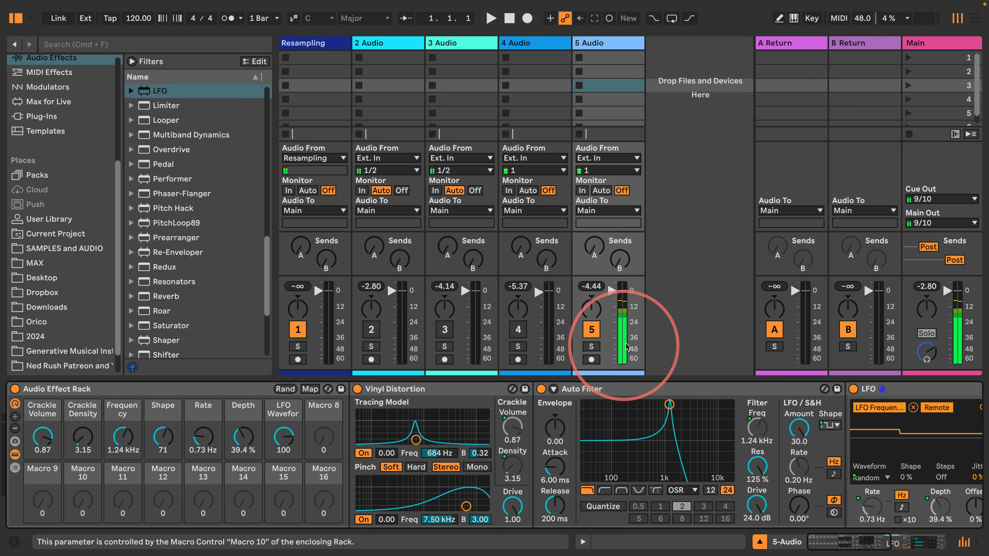
click(591, 330)
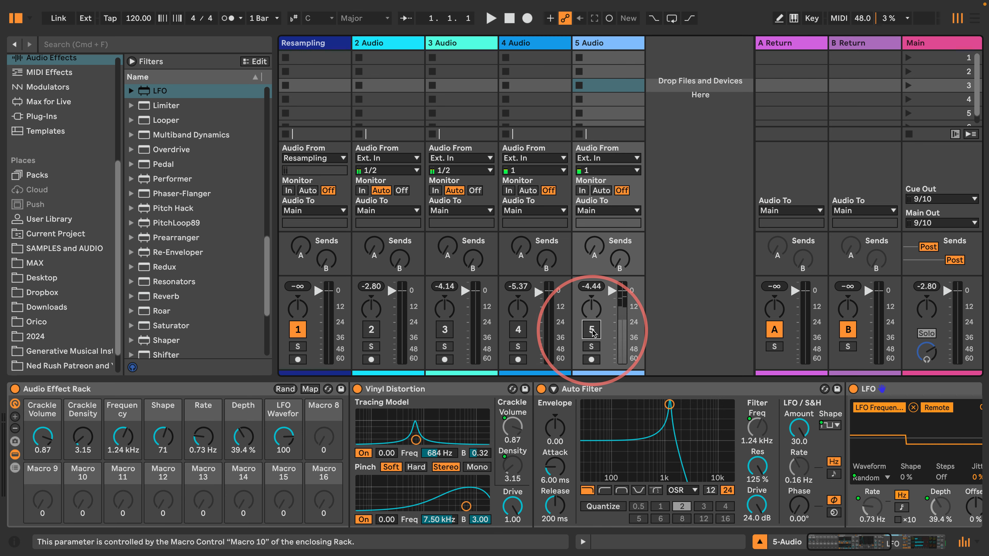
Activate track 5 and randomize the rack's macros repeatedly to audition a long series of crackle, filter and LFO variations
click(592, 330)
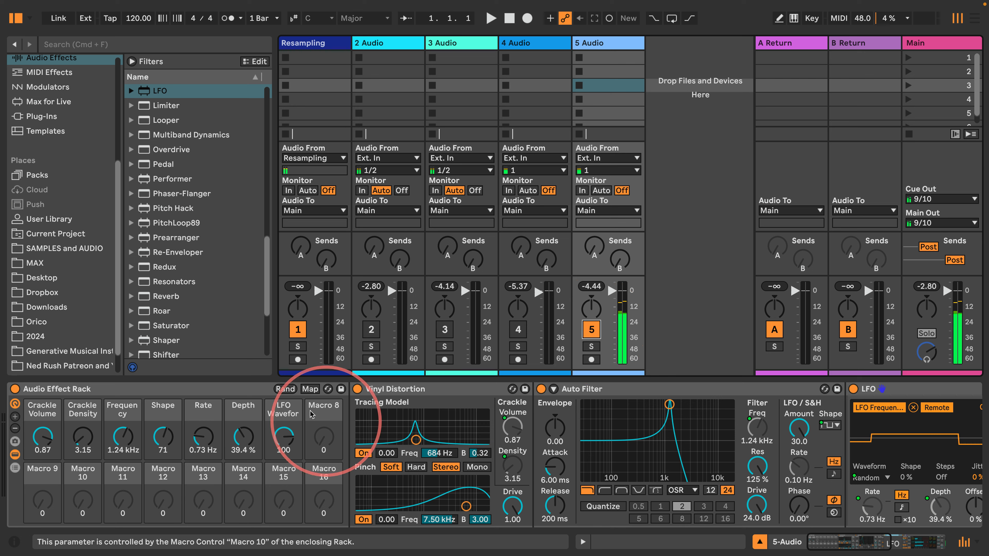
click(285, 389)
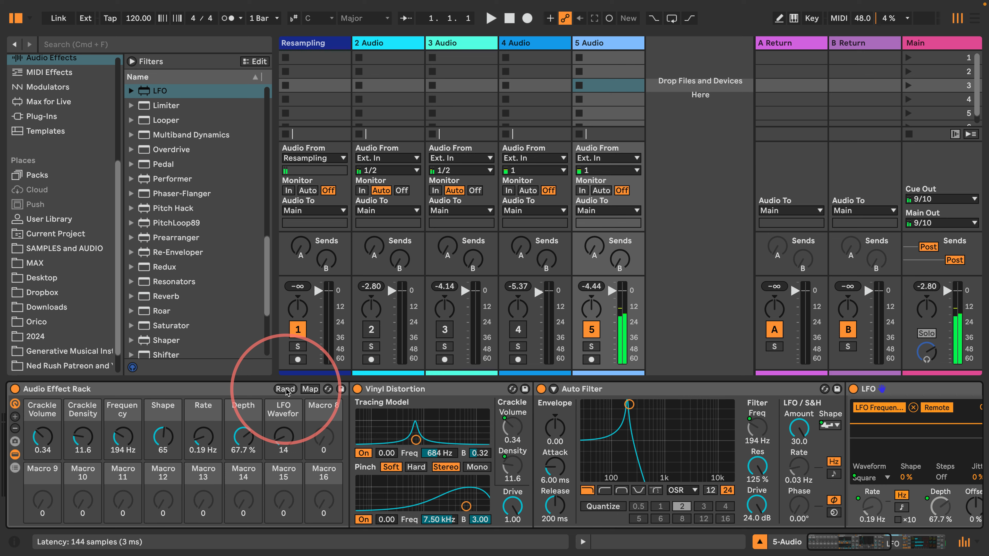
click(285, 389)
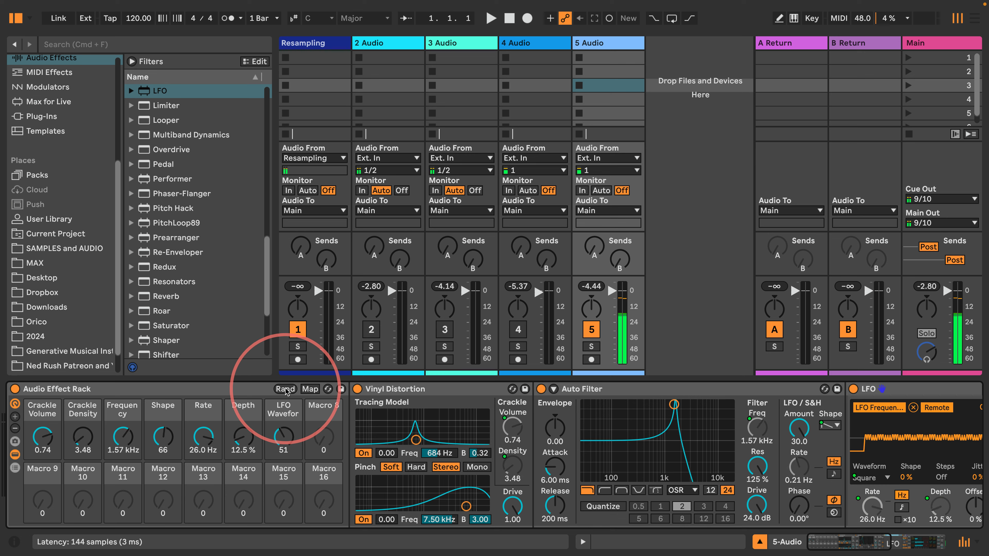
click(285, 389)
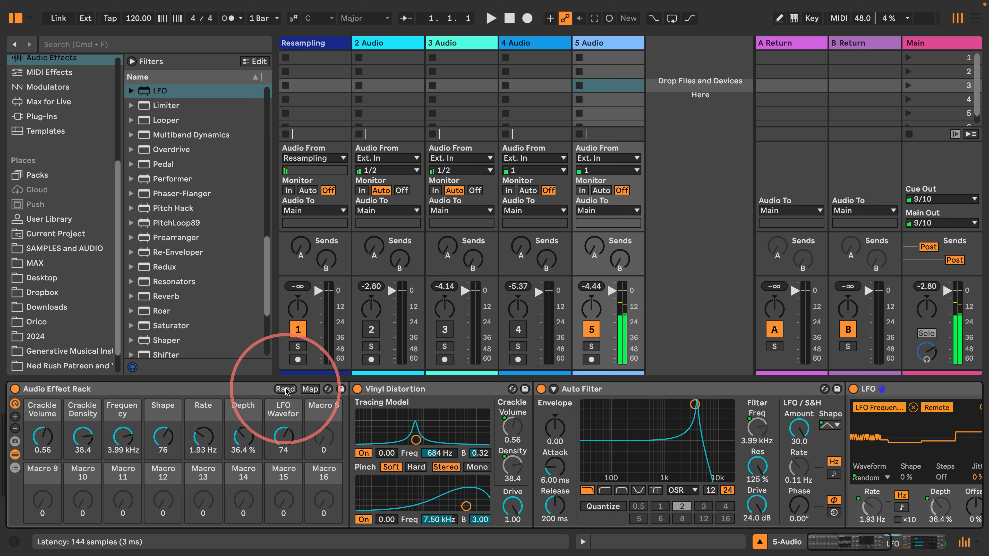
click(285, 389)
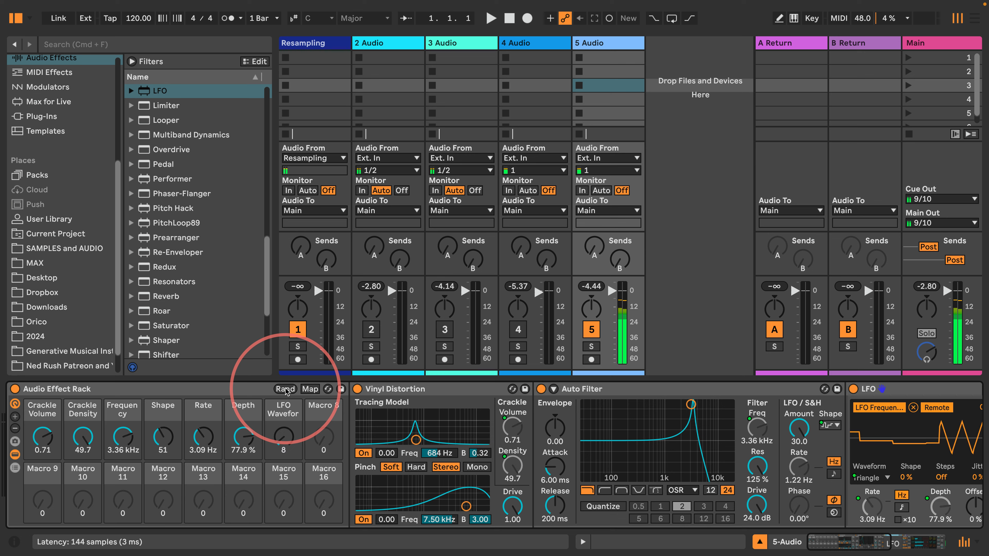
click(285, 388)
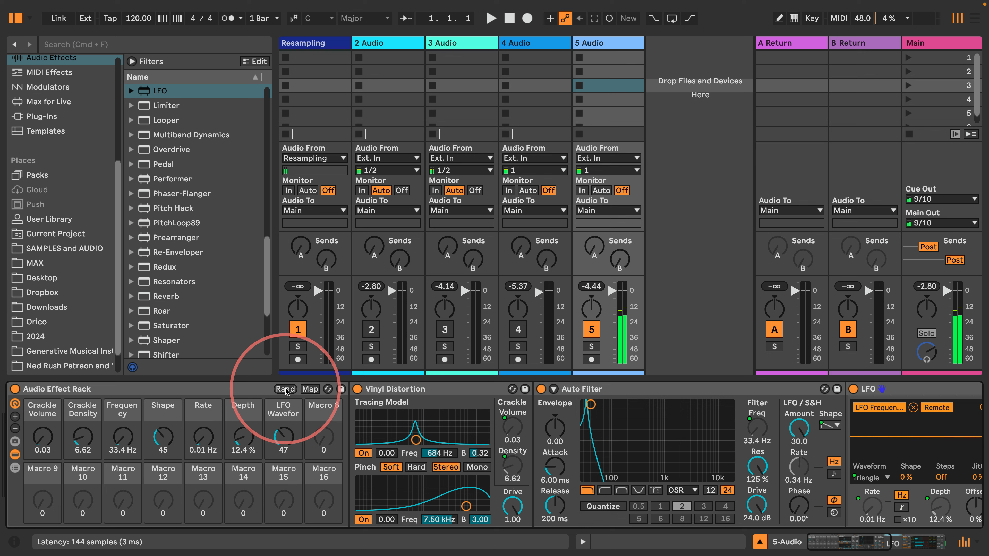
click(285, 389)
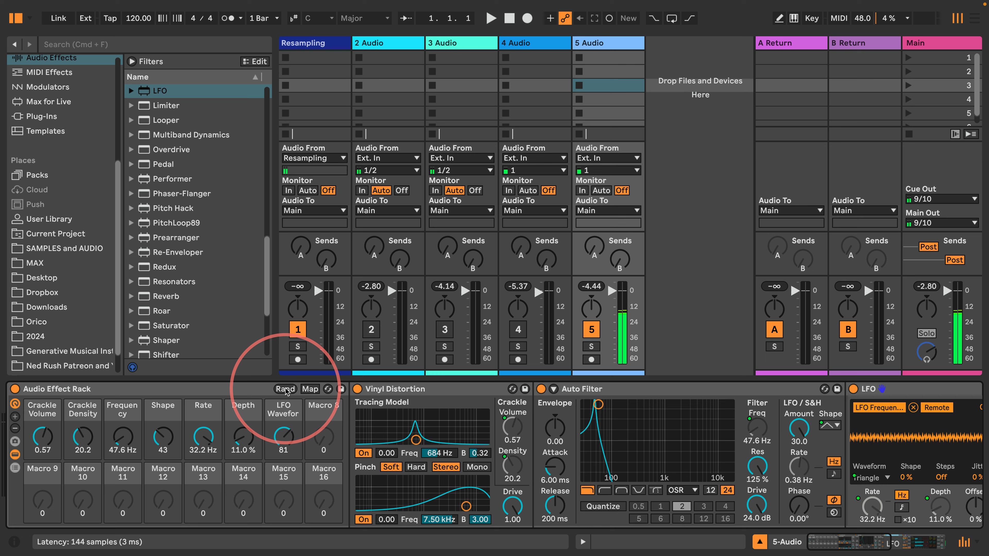
click(285, 389)
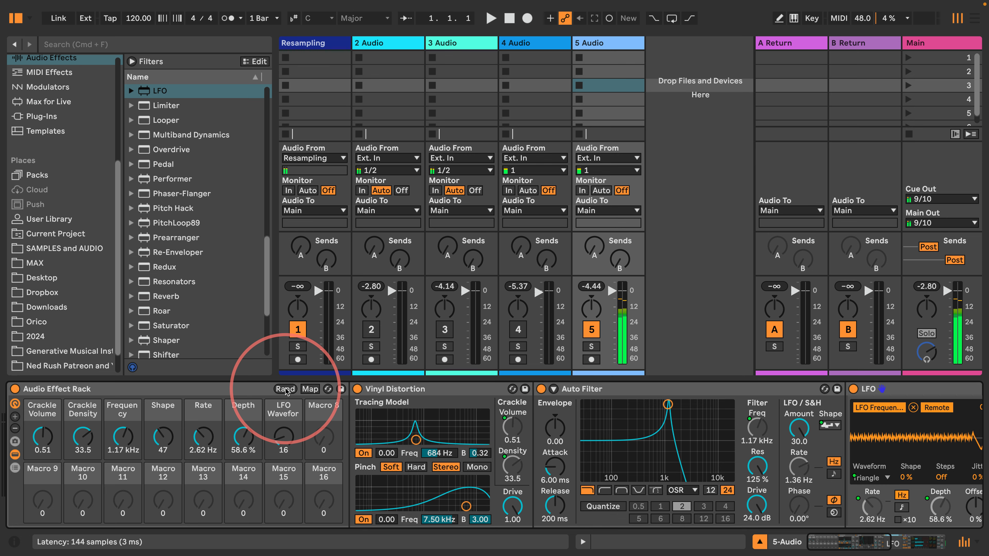
click(286, 389)
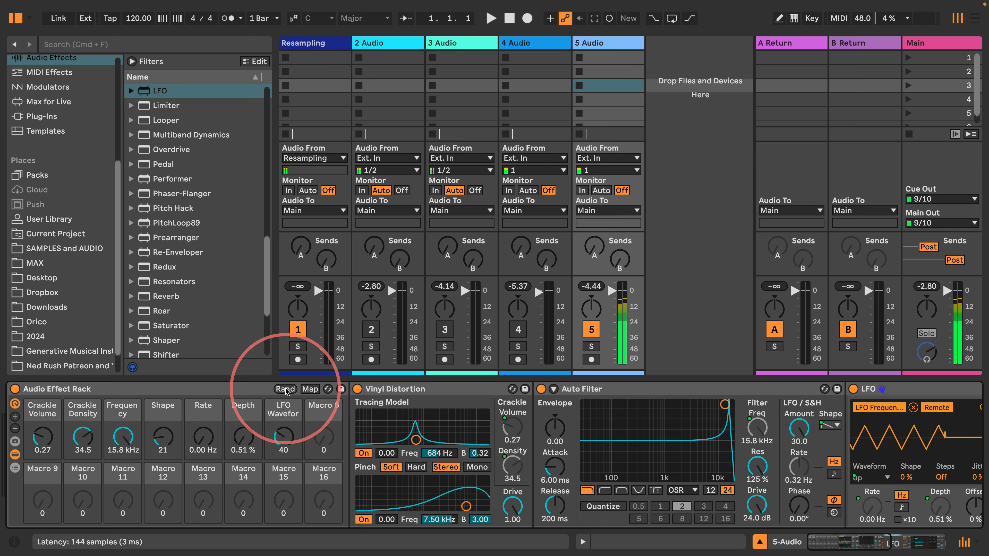
click(285, 389)
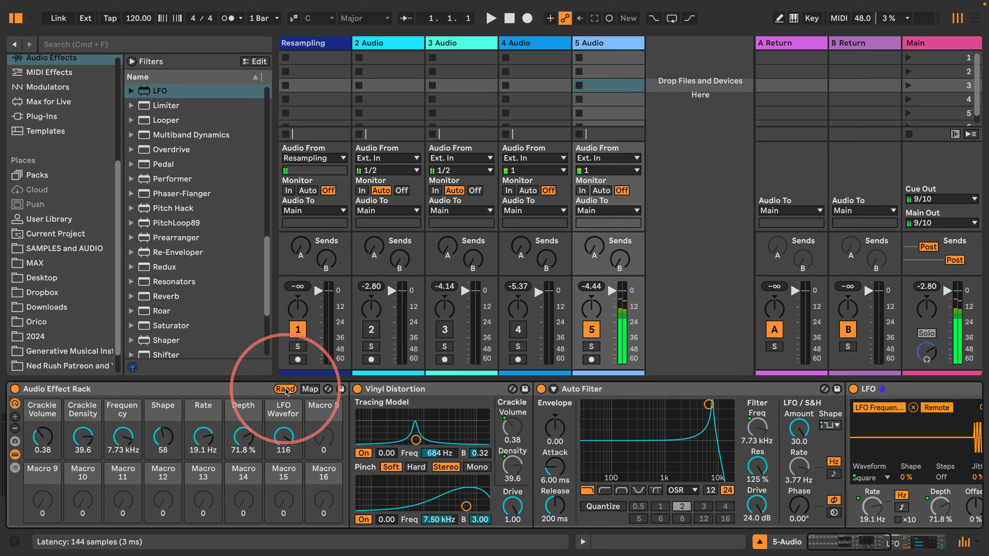
click(285, 389)
click(285, 390)
click(285, 389)
click(285, 390)
click(285, 389)
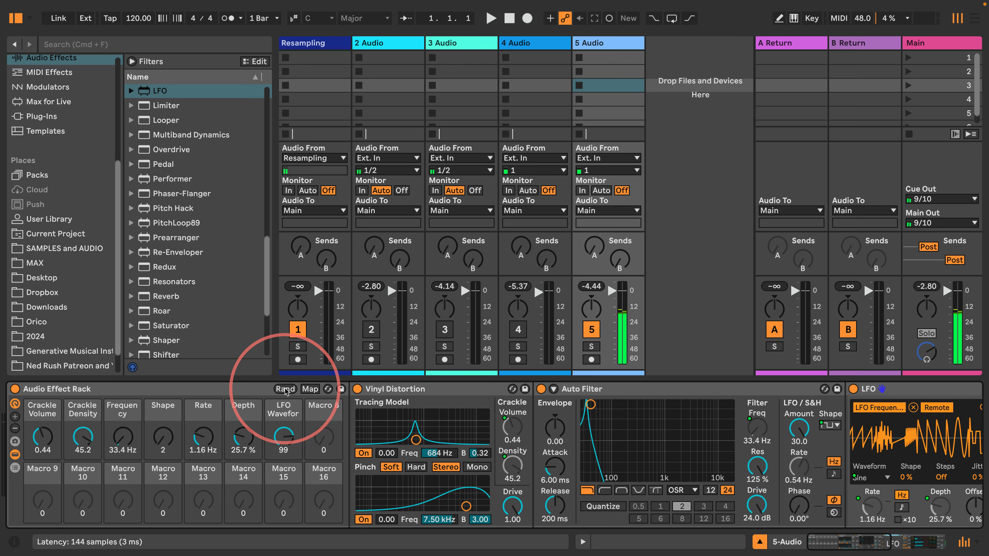
click(285, 389)
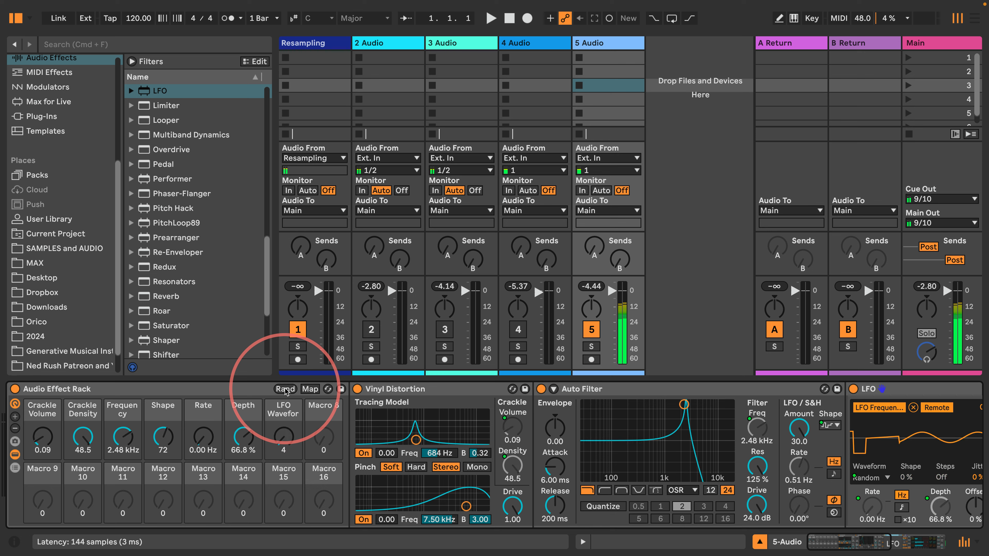
click(285, 389)
click(285, 389)
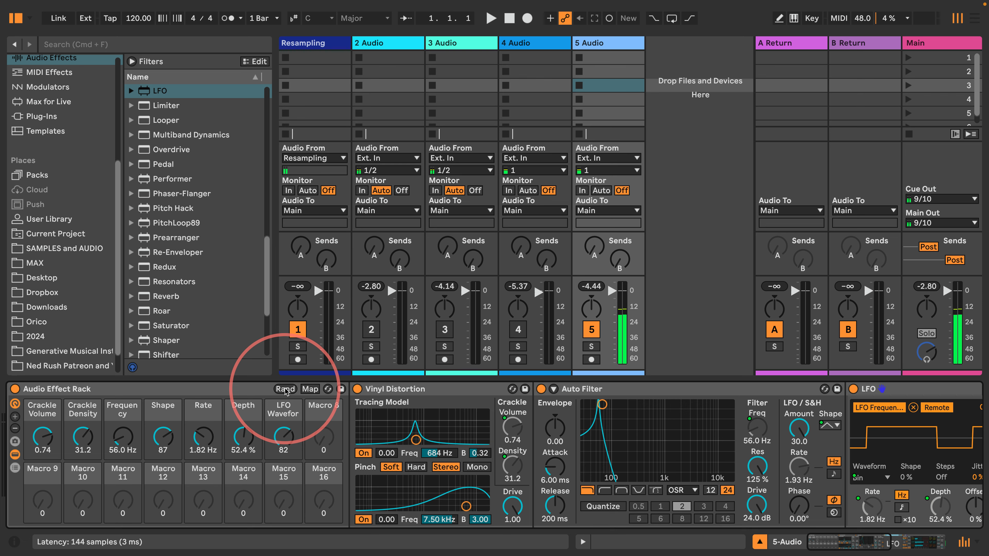
Bring the LFO device's display into view and randomize the rack's macros four more times
scroll(642, 433, right, 5)
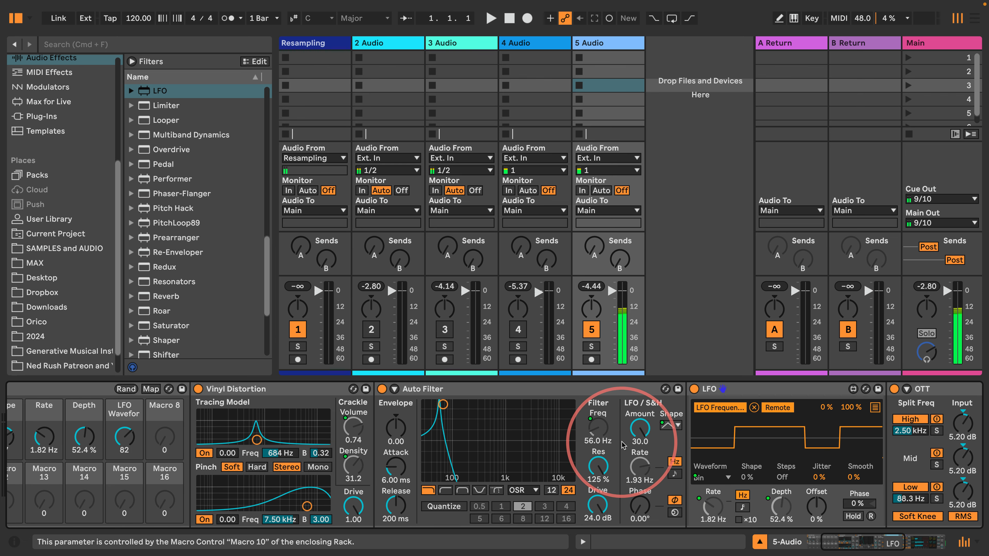
scroll(622, 445, left, 5)
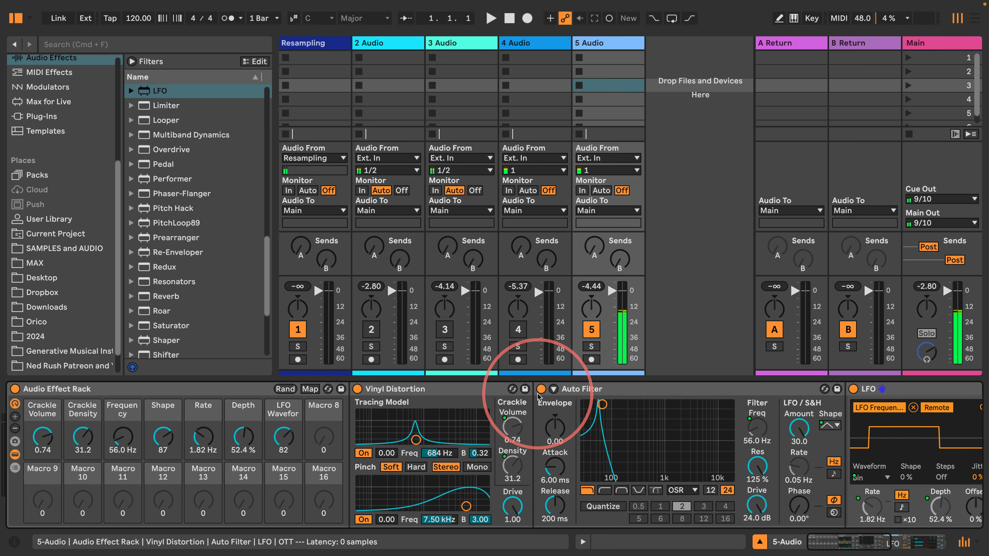
click(285, 389)
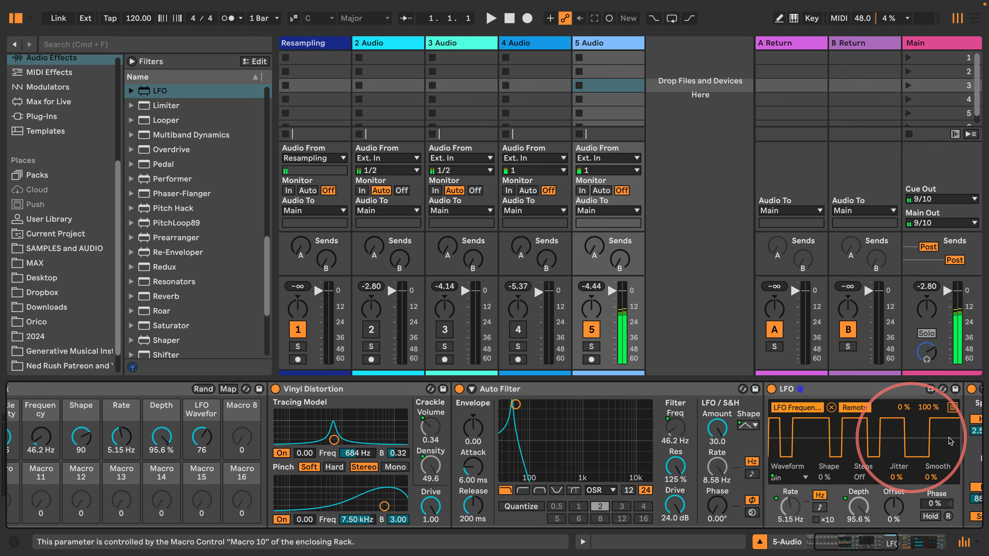
click(206, 389)
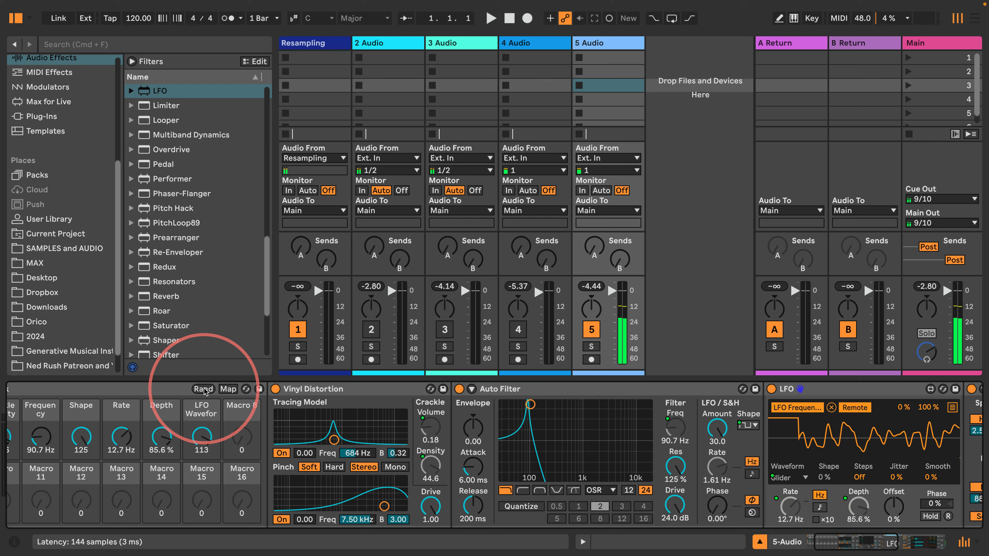
click(204, 389)
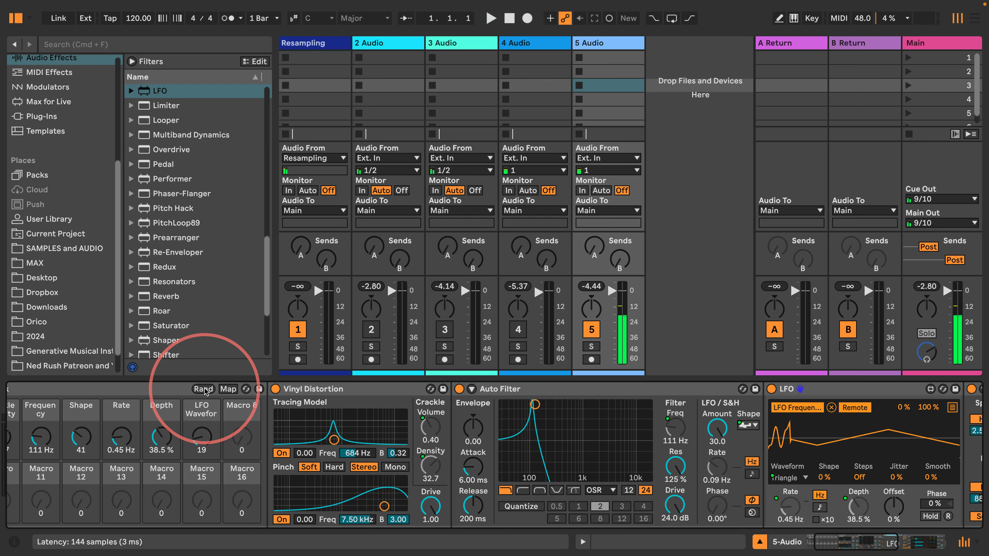
click(204, 389)
Deactivate track 5 and switch off its Audio Effect Rack
click(589, 332)
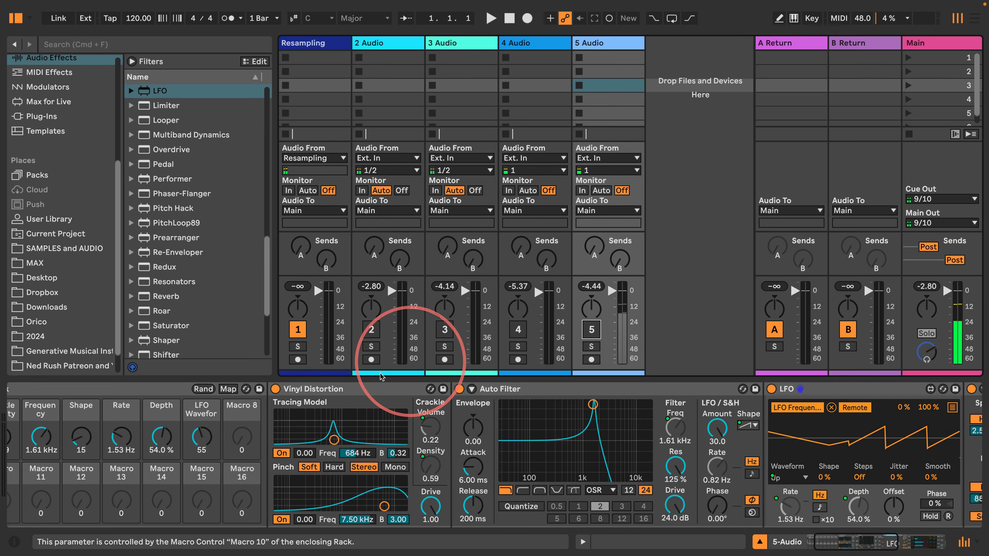
scroll(296, 424, left, 4)
click(15, 389)
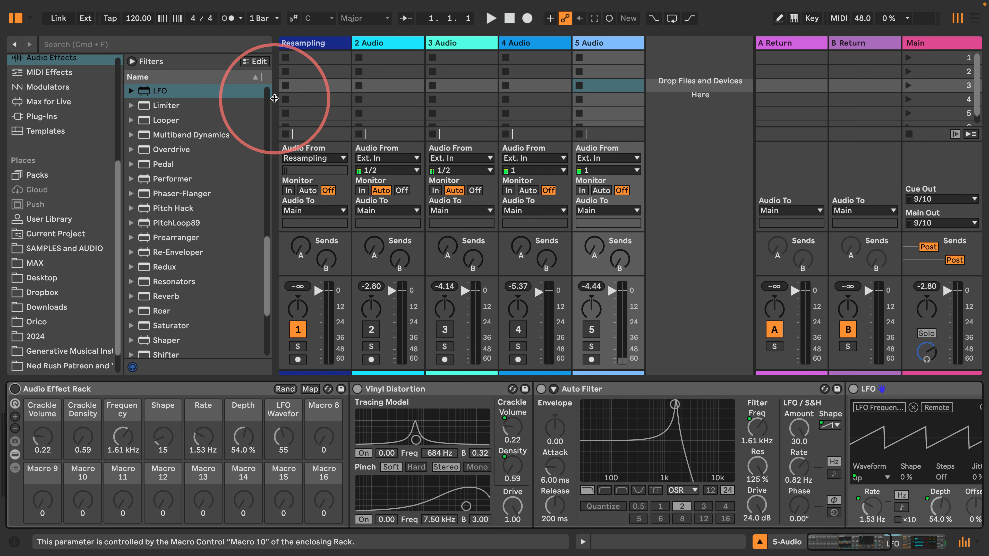
Create a sixth audio track with an empty Audio Effect Rack and add Vinyl Distortion inside the rack
scroll(187, 227, up, 5)
scroll(187, 228, up, 7)
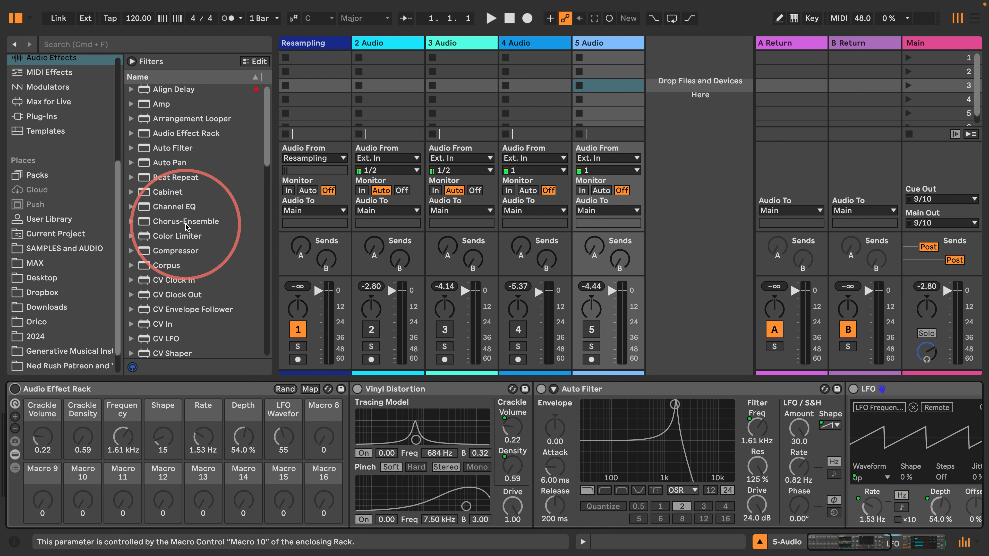
drag(186, 134, 671, 93)
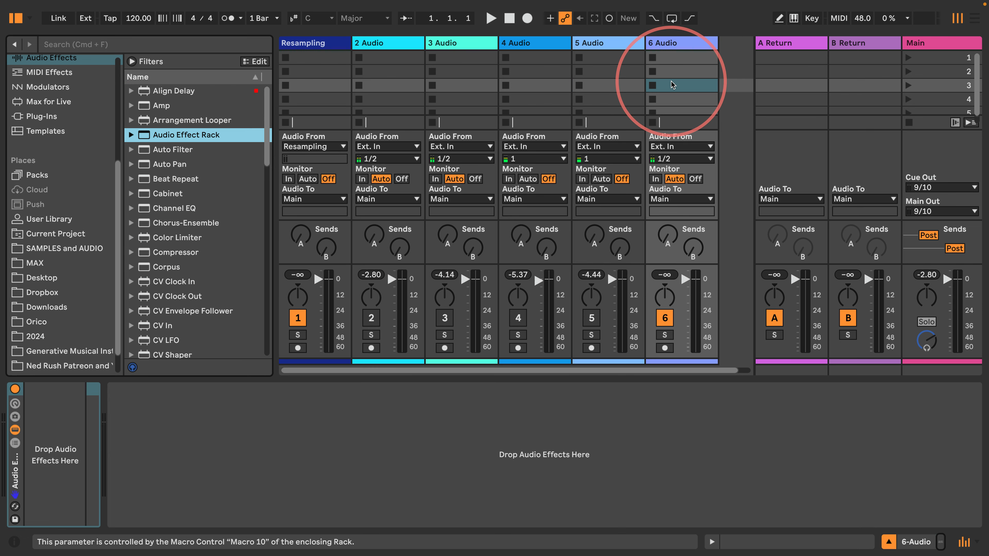
scroll(142, 343, down, 15)
drag(141, 340, 44, 408)
Add the Multiband Dynamics preset OTT after Vinyl Distortion in the track 6 rack
scroll(167, 212, up, 5)
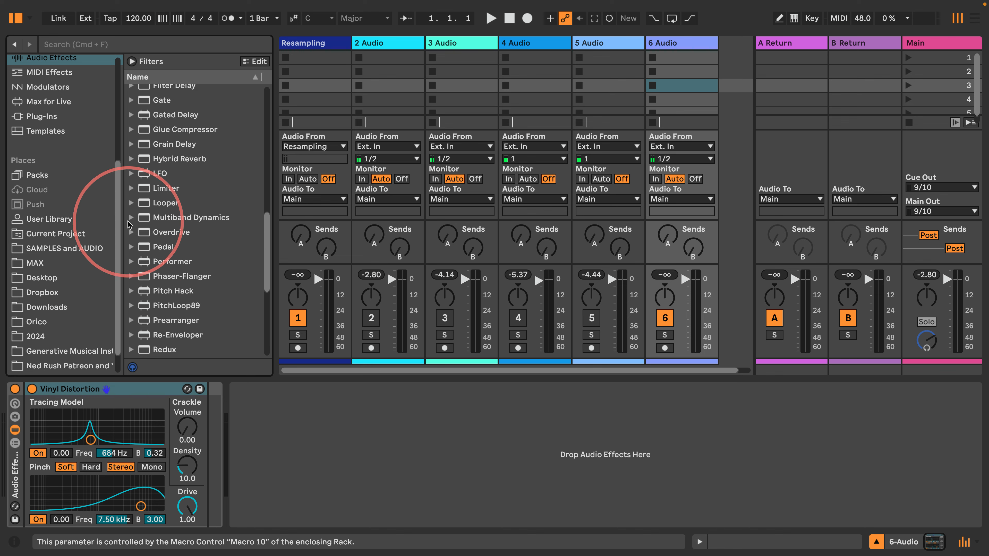
click(168, 217)
scroll(156, 234, down, 2)
drag(156, 238, 208, 399)
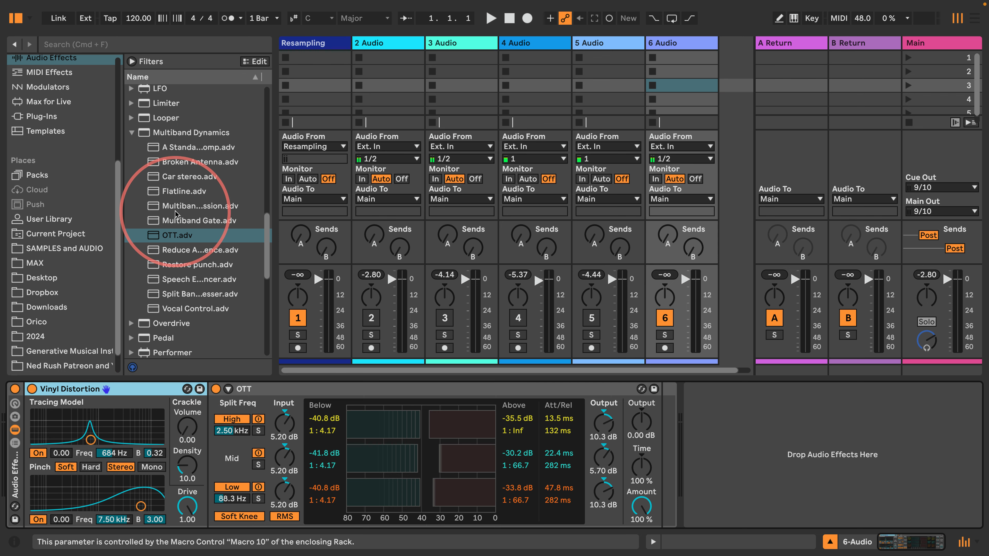
Insert an Auto Filter between Vinyl Distortion and OTT and set its filter circuit to PRD
scroll(176, 214, up, 15)
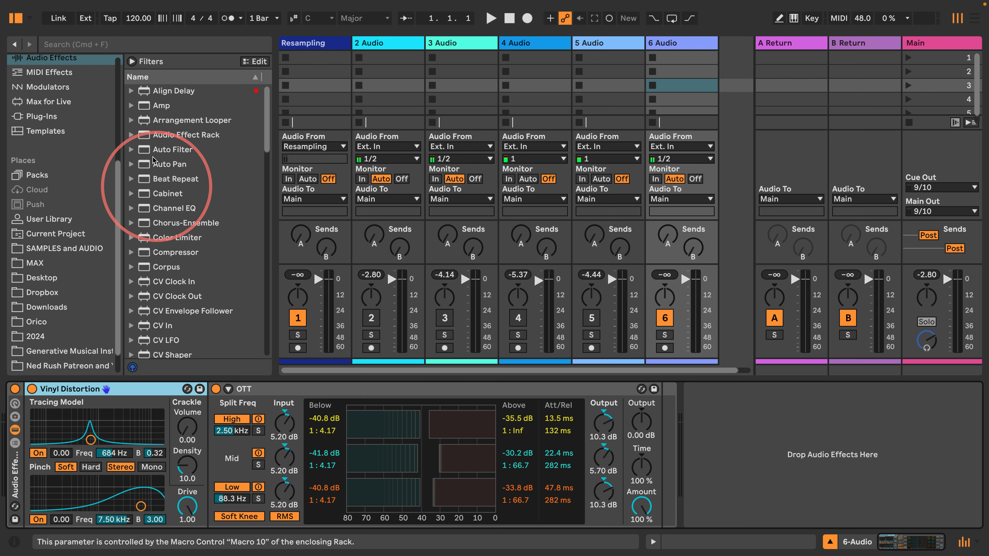
drag(172, 149, 213, 416)
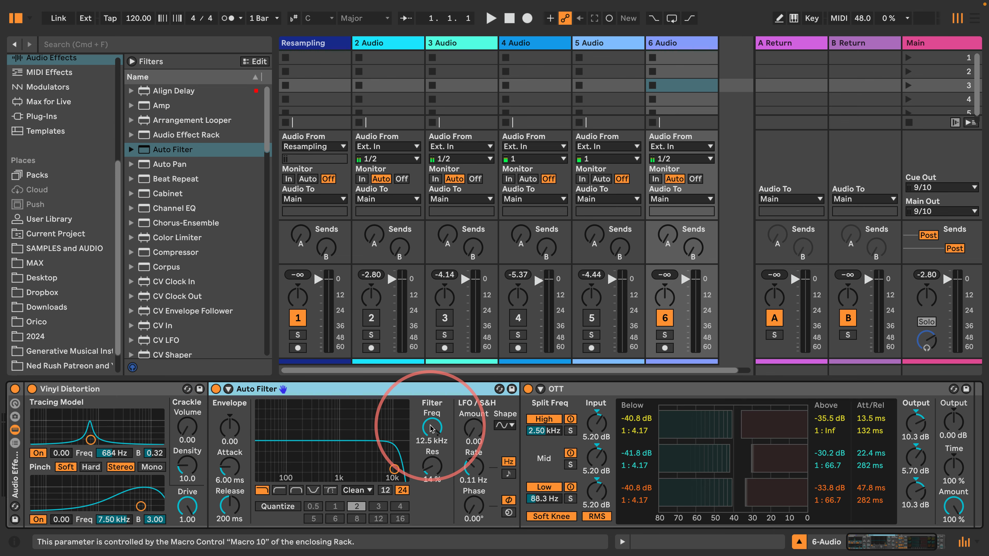
click(368, 490)
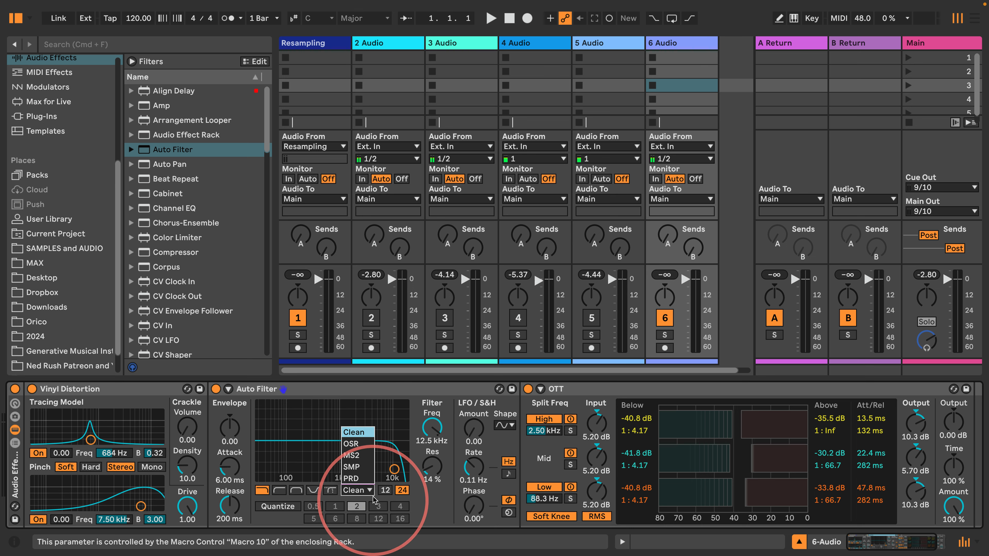
click(356, 478)
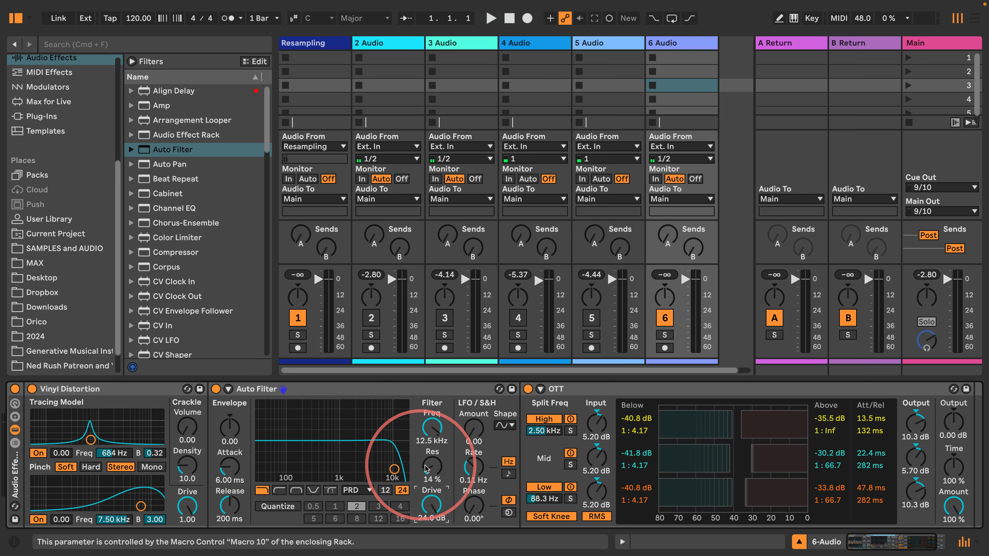
Set the Auto Filter's resonance to 125 % and map Crackle Volume, Crackle Density and filter frequency to rack macros 1 to 3
drag(427, 469, 427, 448)
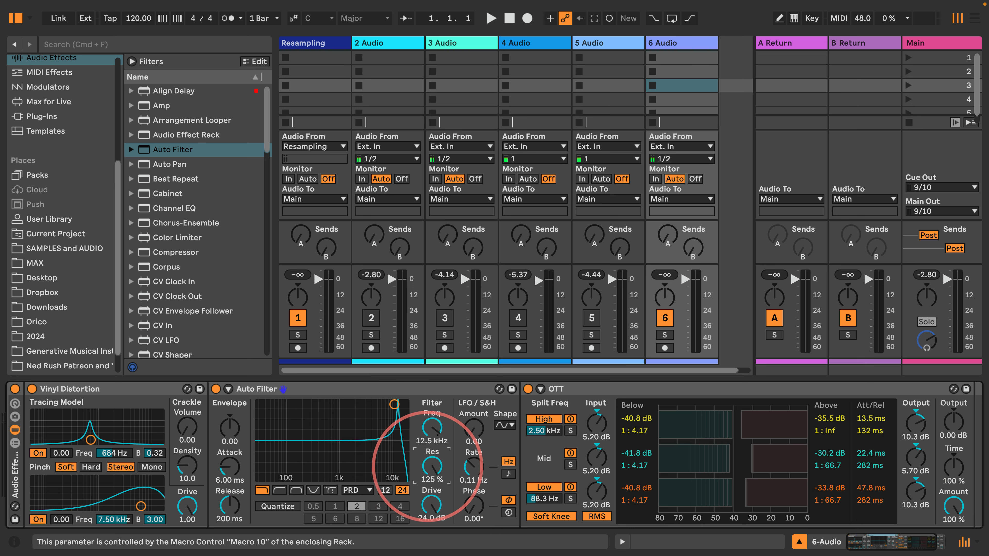
click(15, 403)
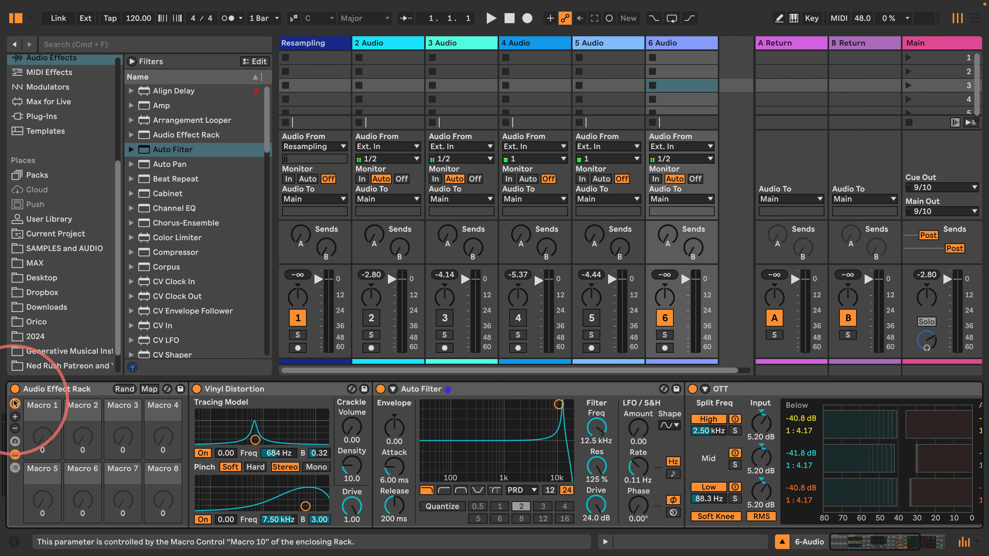
right_click(351, 426)
click(377, 214)
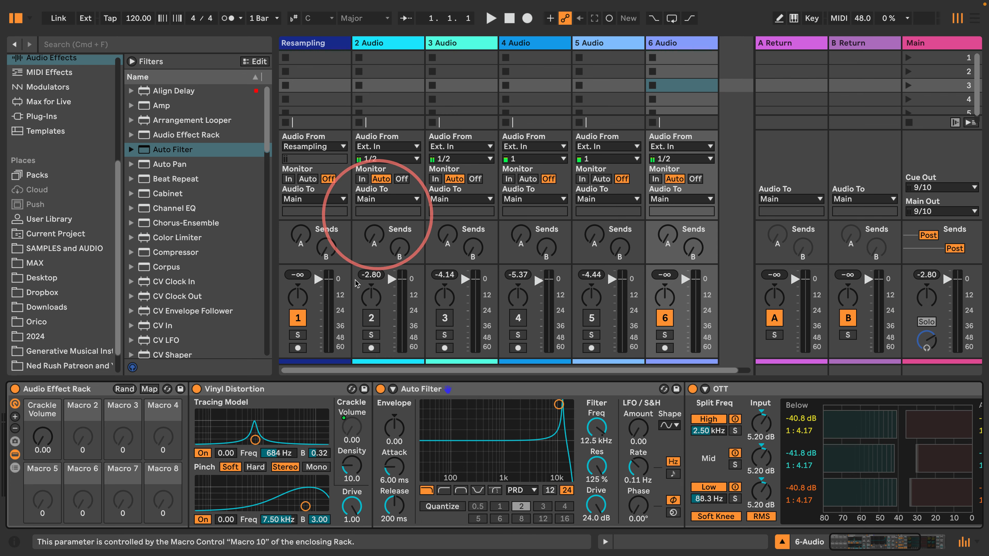
right_click(352, 466)
click(390, 255)
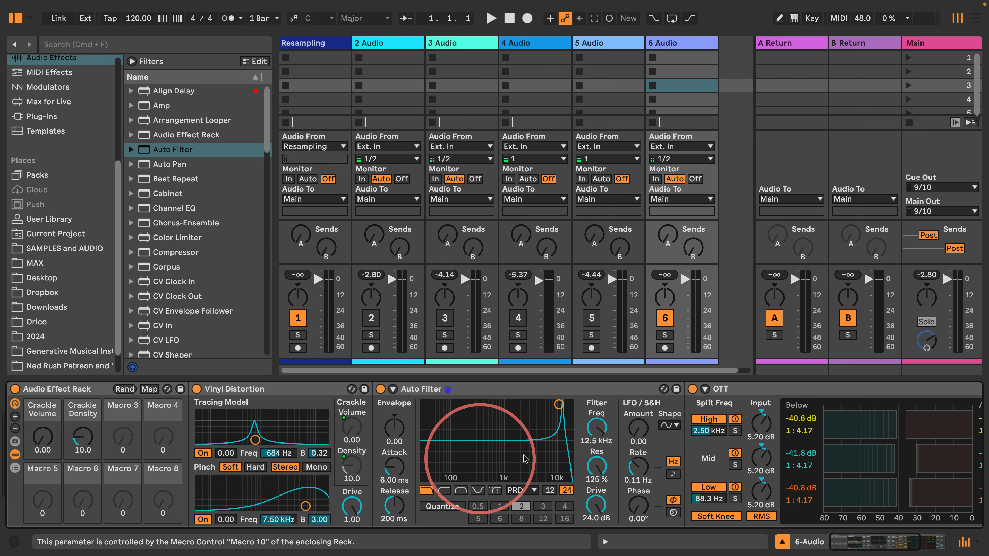
right_click(594, 427)
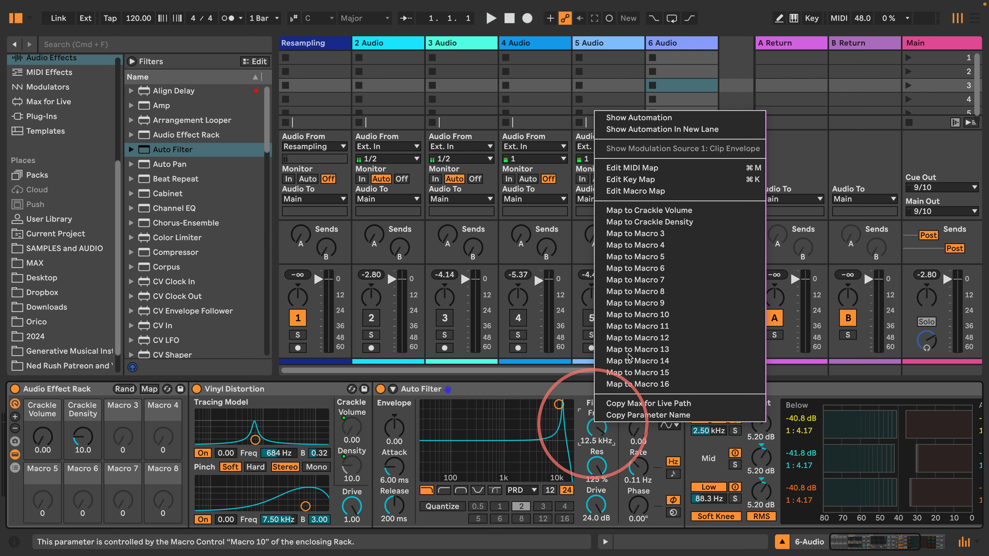
click(615, 242)
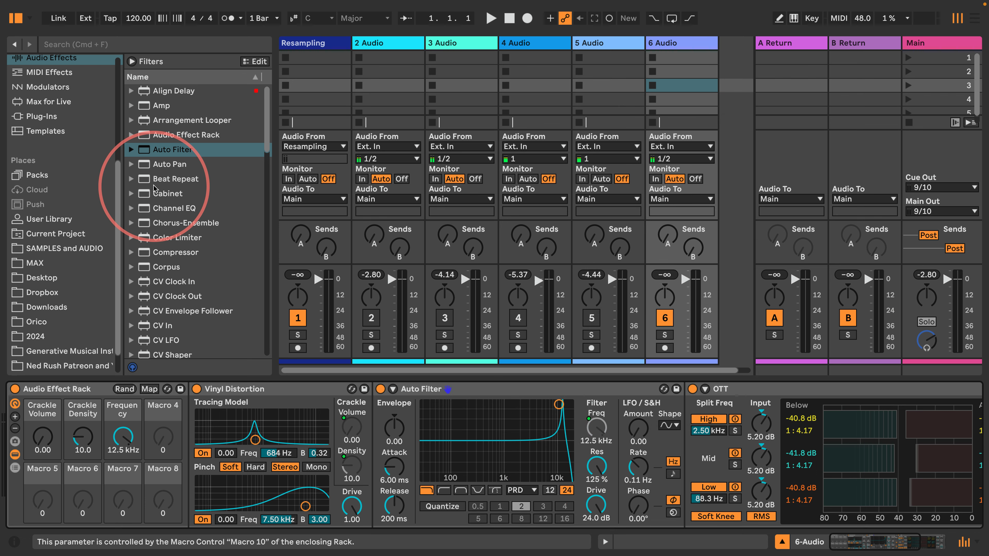
Insert an LFO device between Auto Filter and OTT and map it to the Auto Filter's LFO rate
scroll(140, 203, down, 10)
scroll(153, 248, down, 4)
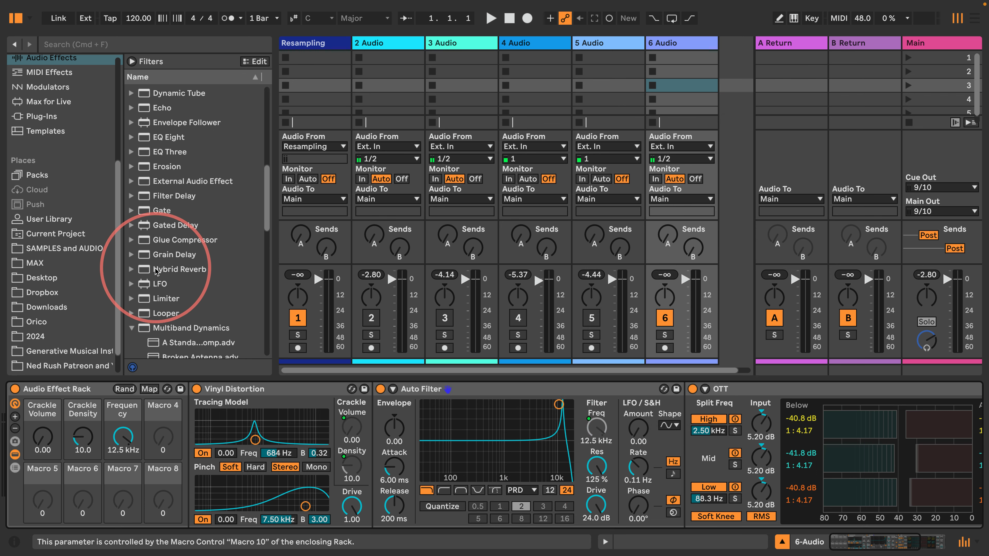
drag(160, 284, 687, 407)
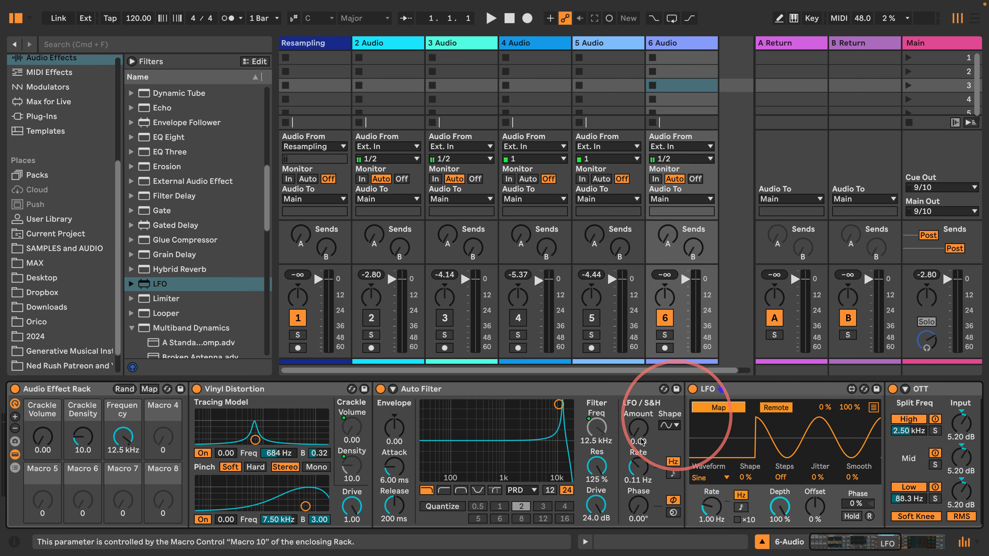
click(639, 468)
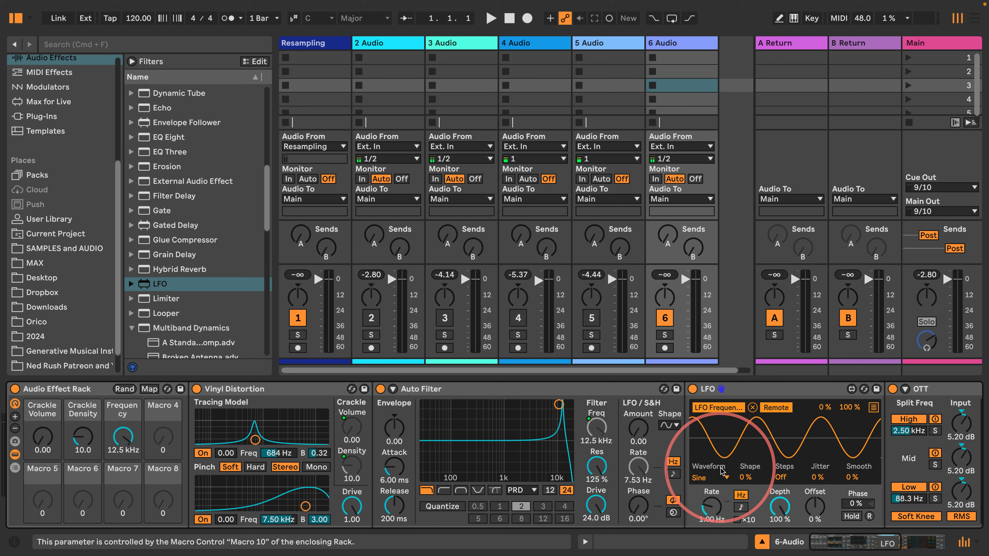
Map the LFO device's waveform shape, rate, depth and smooth parameters to macros 4 to 7
right_click(707, 477)
click(724, 339)
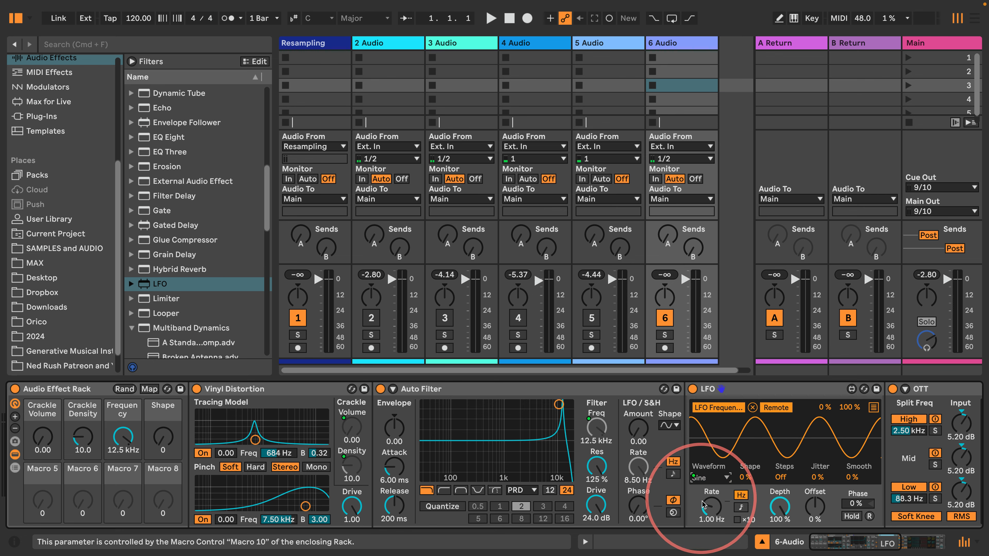
right_click(713, 474)
click(721, 349)
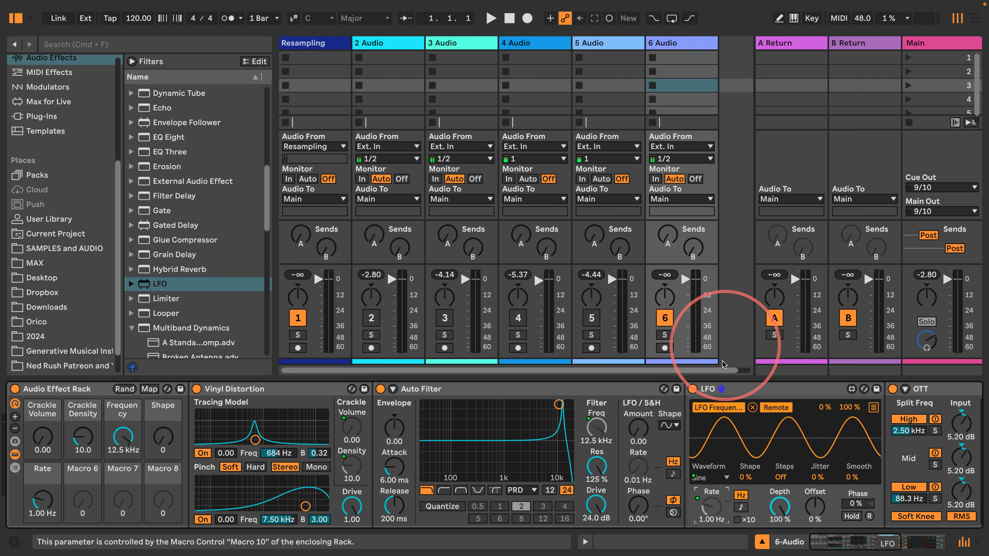
right_click(773, 502)
click(796, 359)
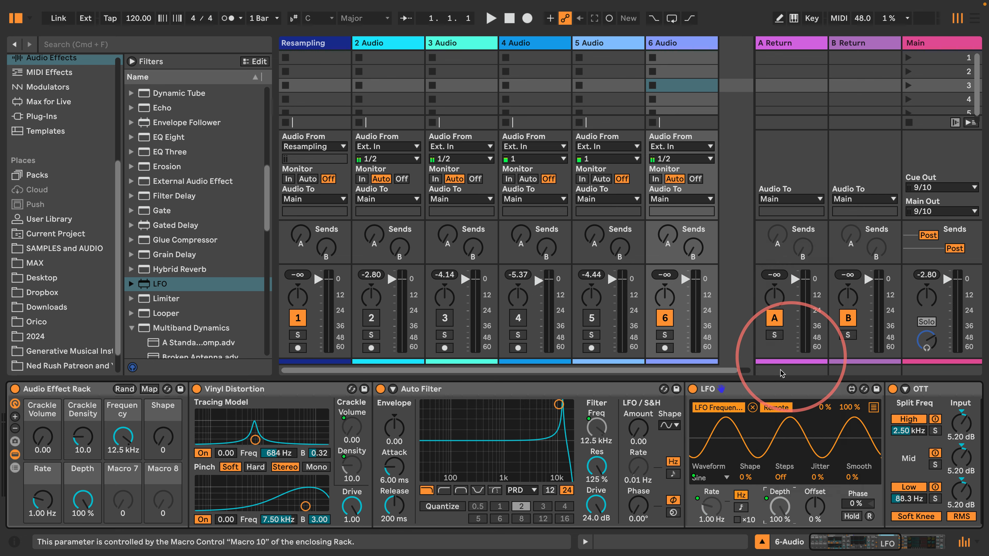
right_click(843, 485)
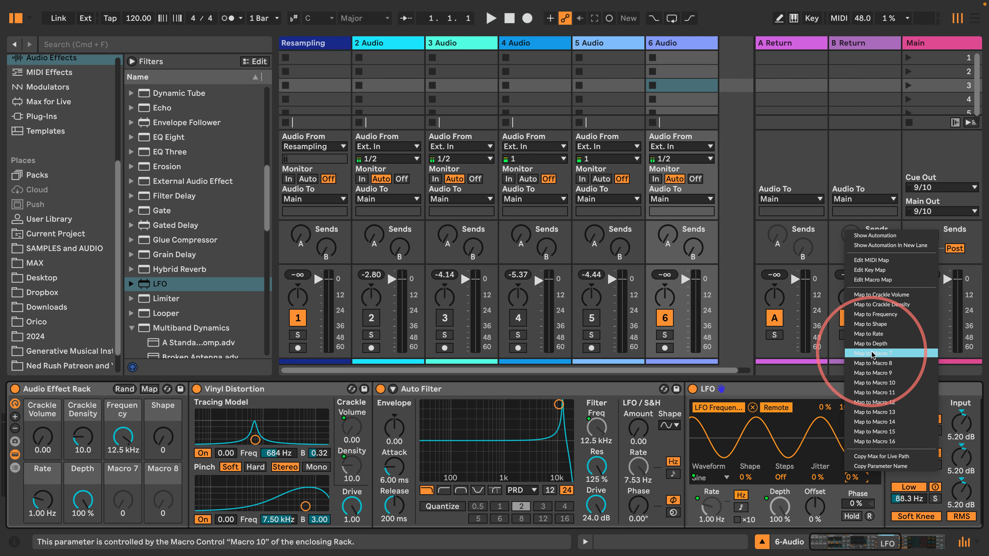
click(884, 351)
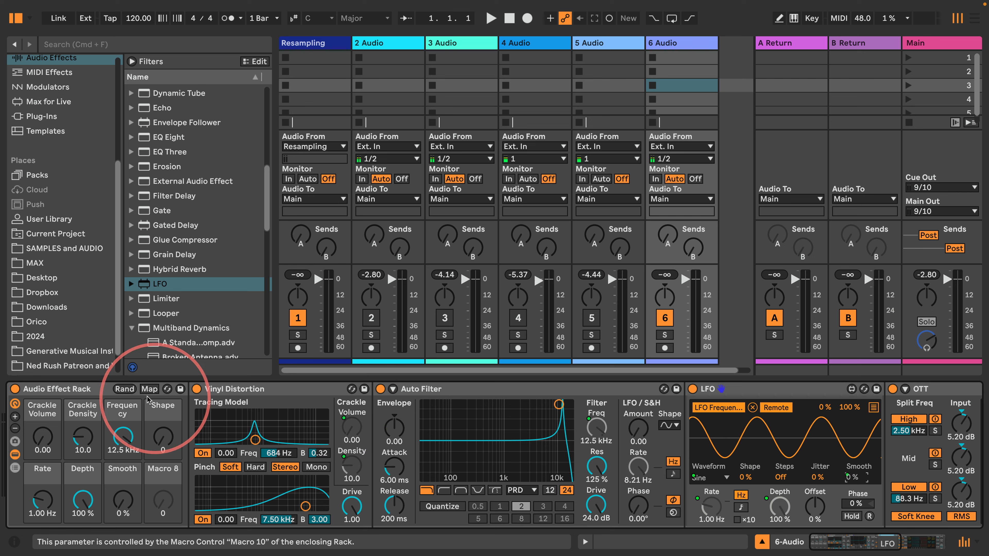
Randomize the track 6 rack's macros and lower the track's volume
click(125, 389)
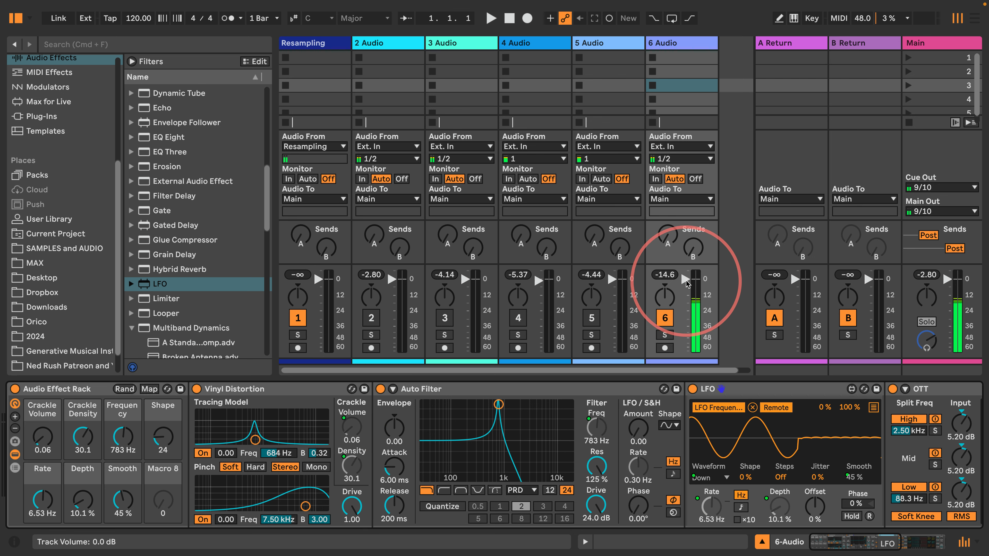
drag(686, 279, 686, 295)
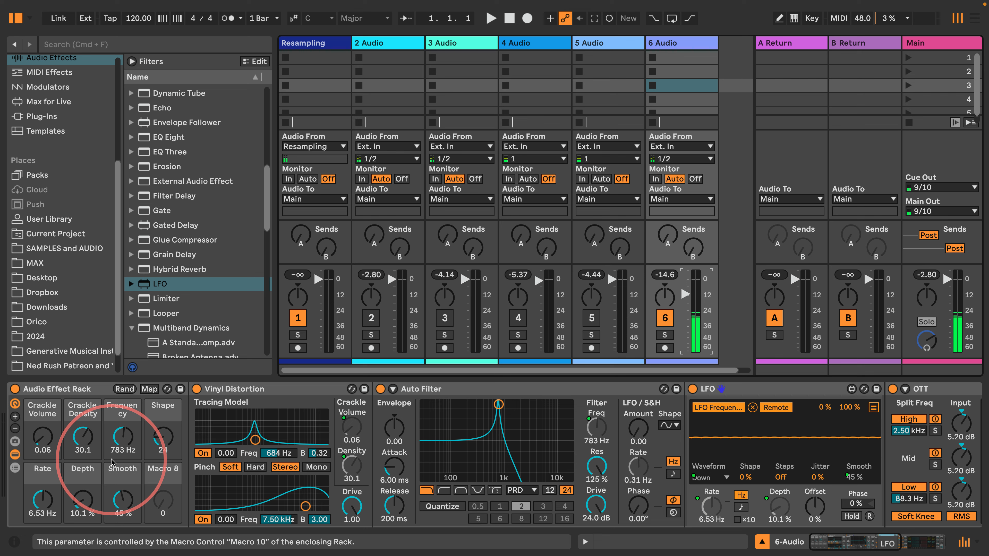
Raise the Auto Filter's LFO amount to 30.0 and insert Redux between Auto Filter and the LFO device
drag(637, 433, 638, 393)
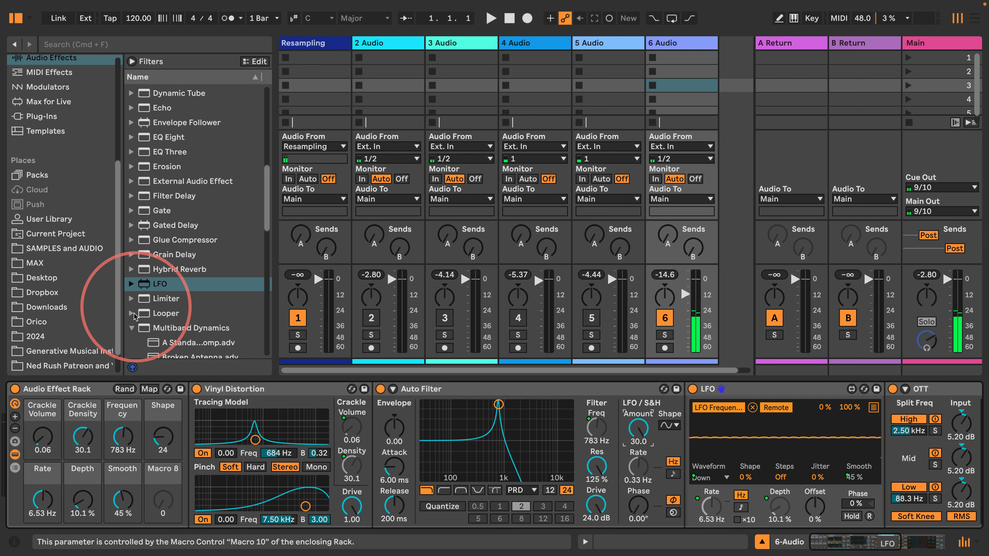
click(131, 329)
scroll(131, 329, down, 6)
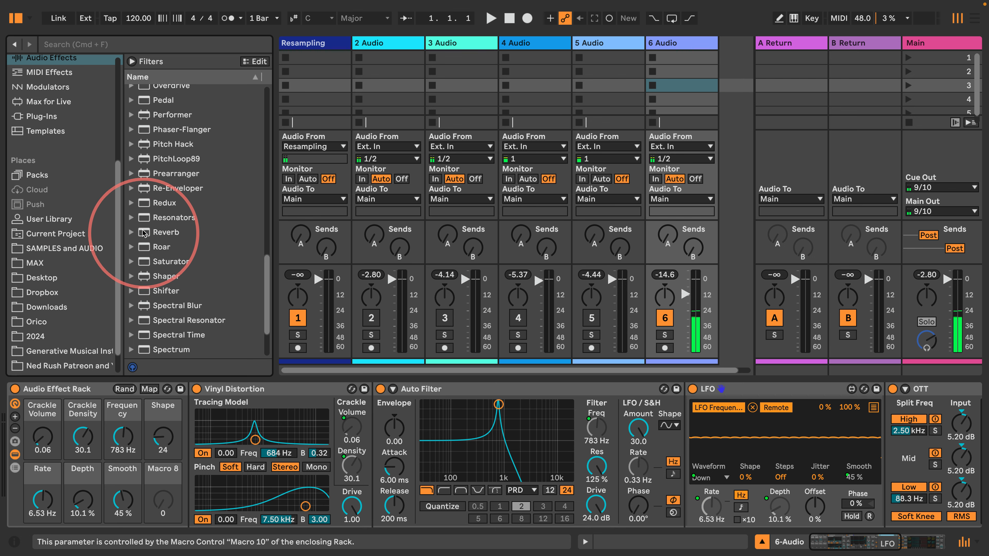
drag(144, 207, 686, 424)
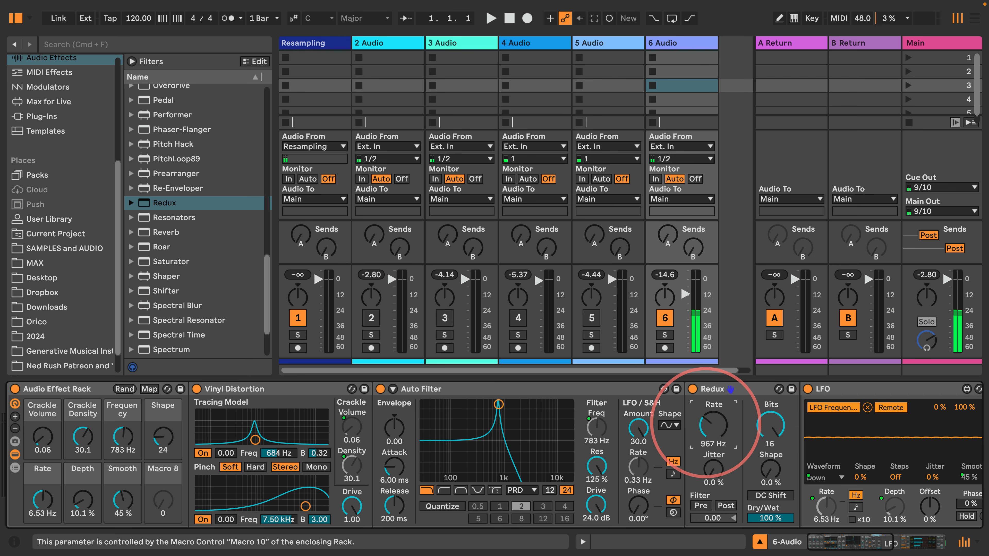
Expand the rack to 16 macros and map Redux's sample rate to Macro 8
click(15, 416)
click(15, 417)
click(14, 417)
click(15, 416)
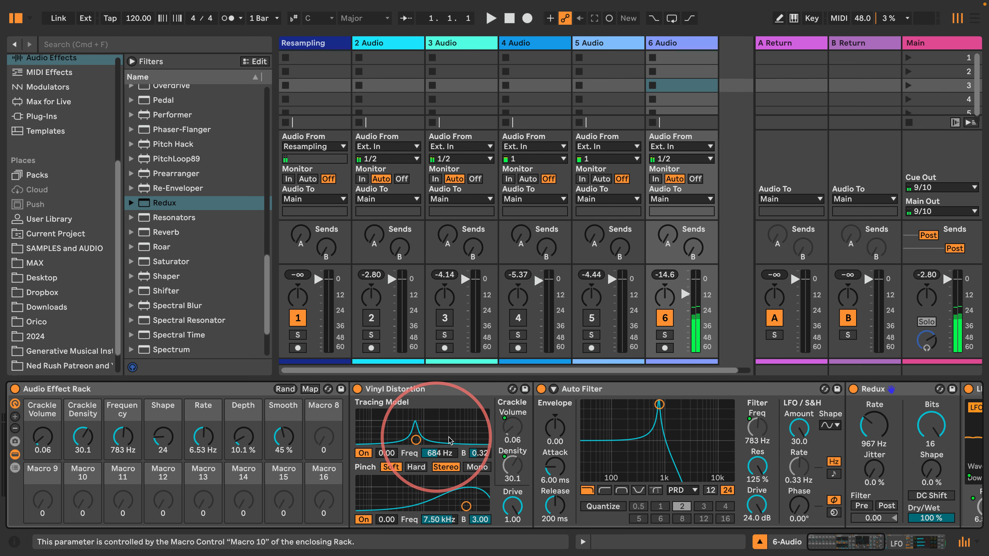
scroll(678, 436, right, 3)
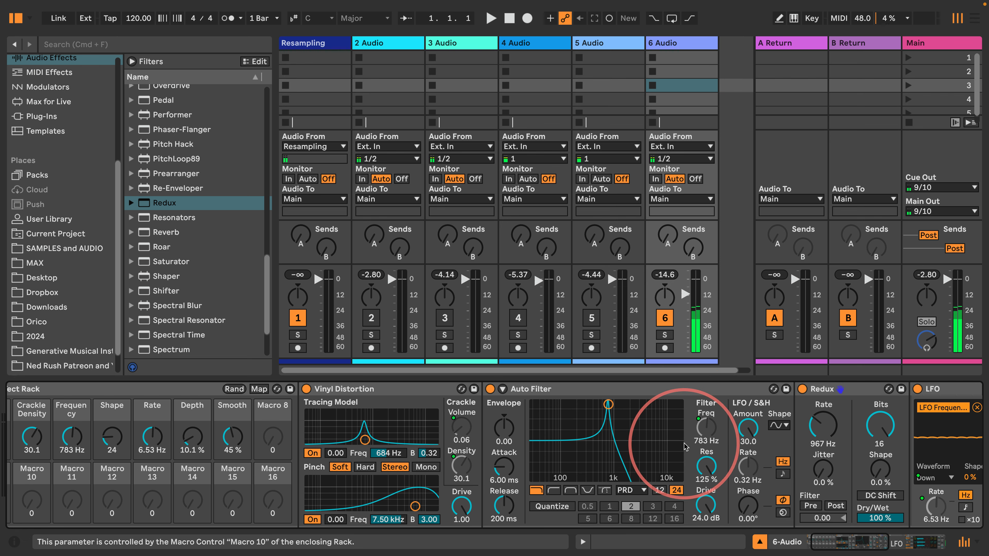
right_click(814, 432)
click(708, 297)
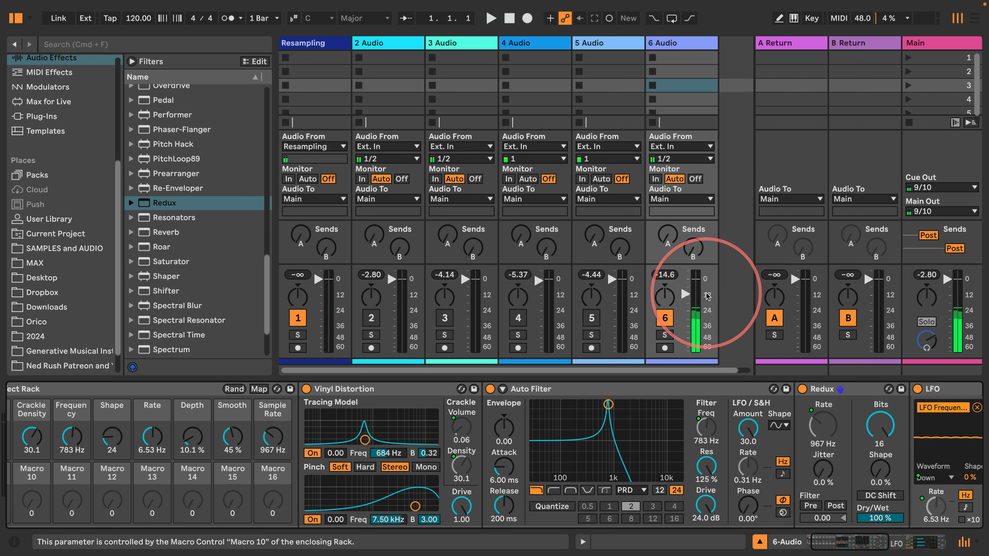
Randomize the track 6 rack's macros repeatedly to audition different filter, LFO and sample rate combinations
click(235, 389)
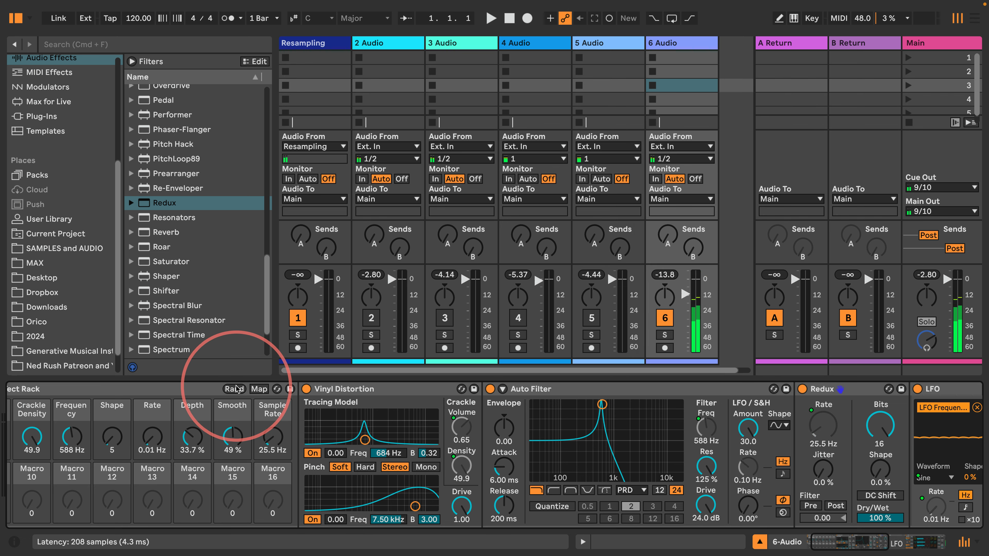
click(235, 389)
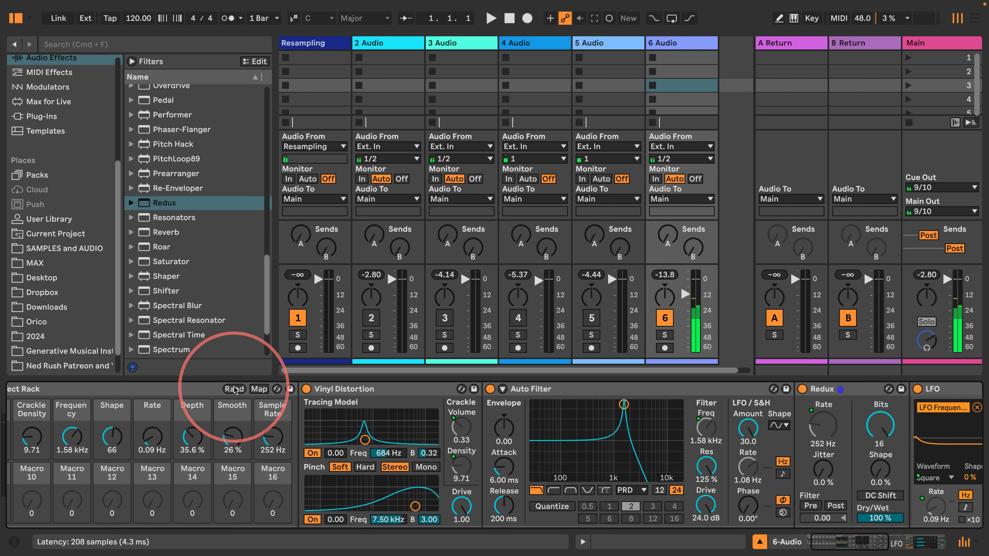
click(235, 389)
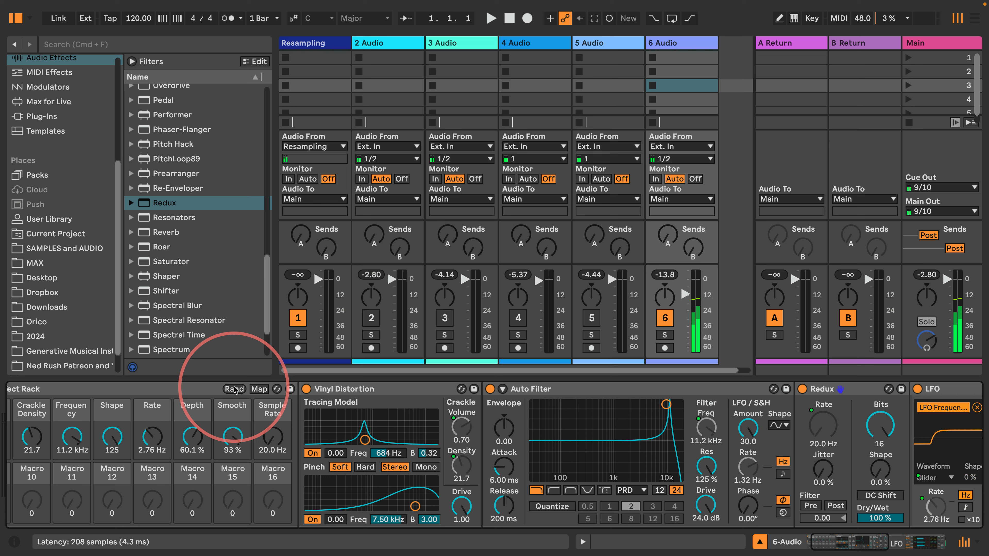
click(235, 389)
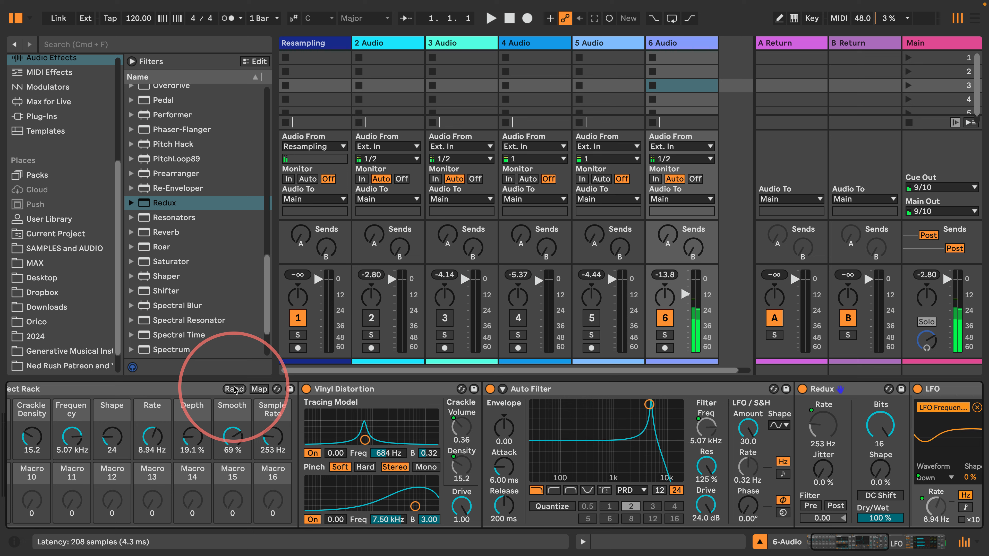
click(235, 389)
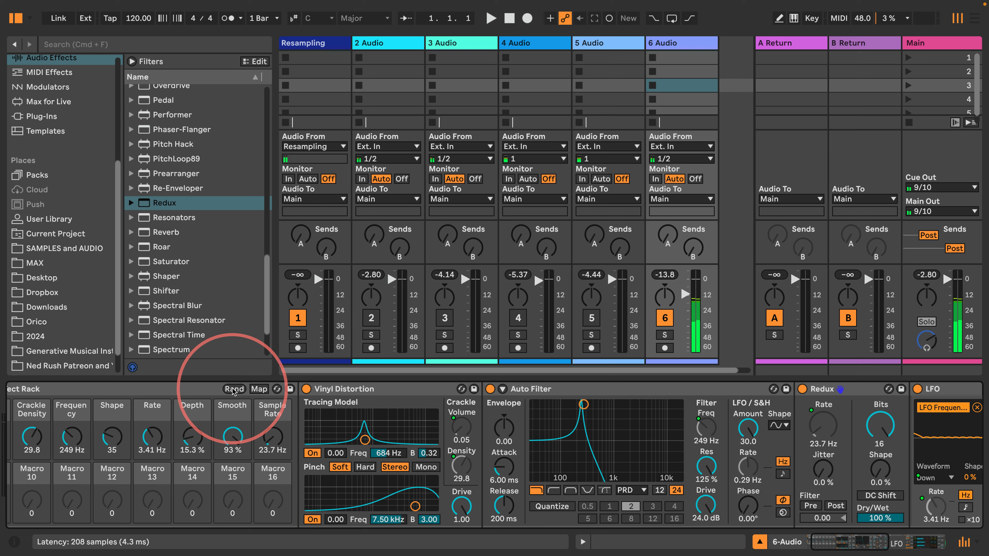
scroll(728, 419, right, 5)
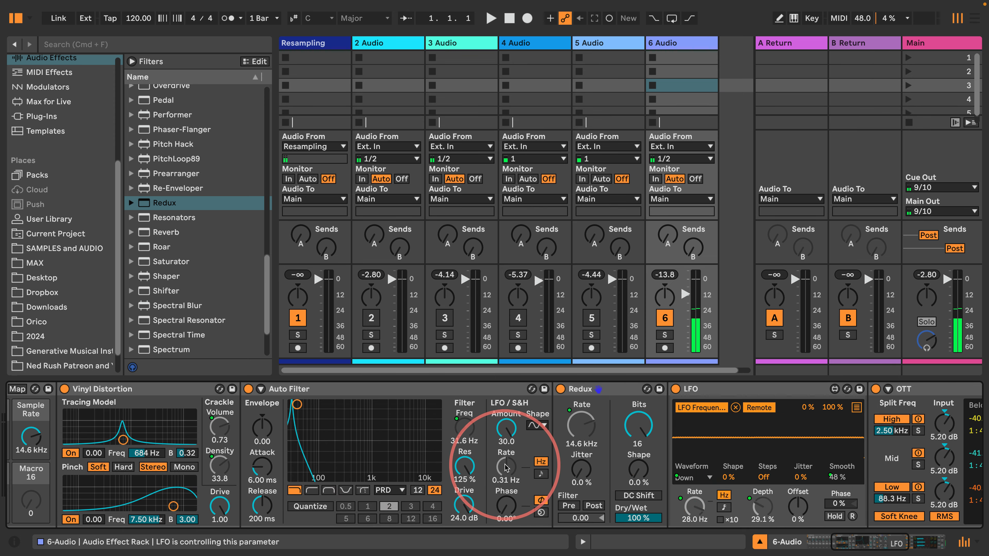
scroll(506, 468, left, 2)
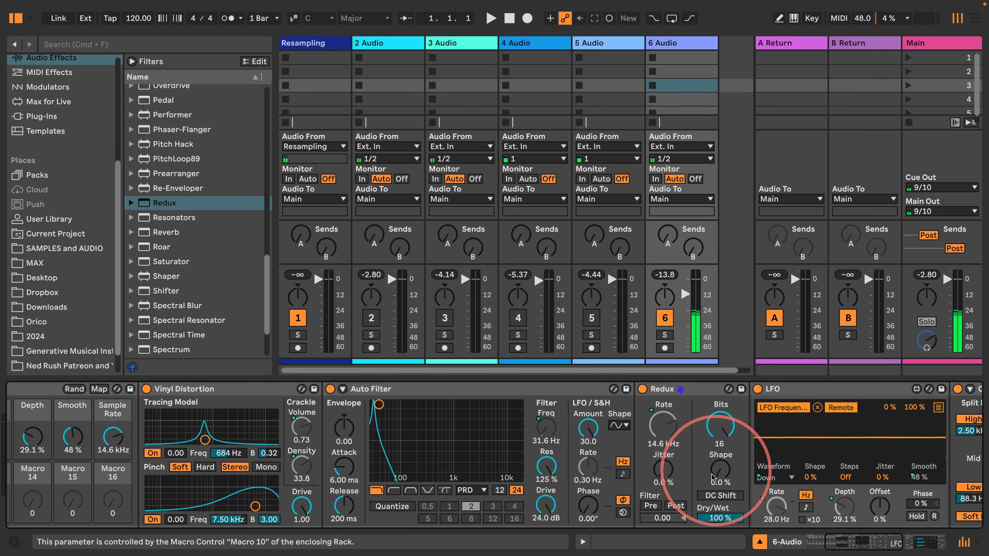
click(72, 389)
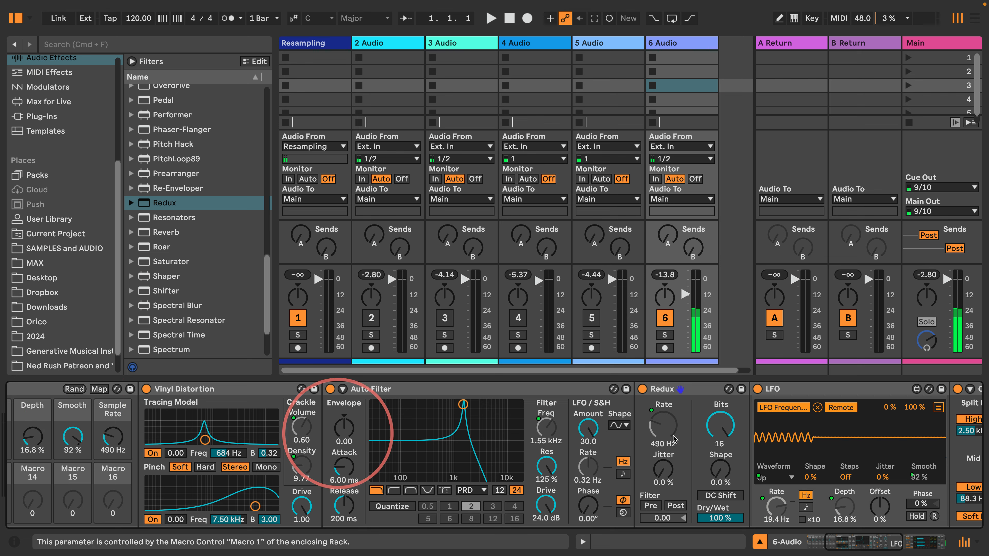
Unmap the LFO device's Smooth parameter from its macro and set Smooth to 0 %
right_click(919, 478)
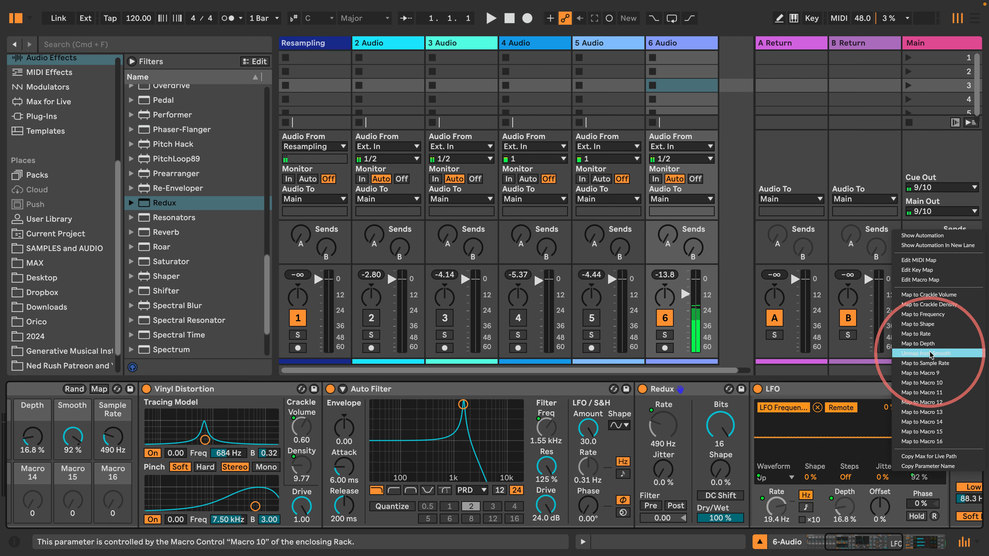
click(913, 365)
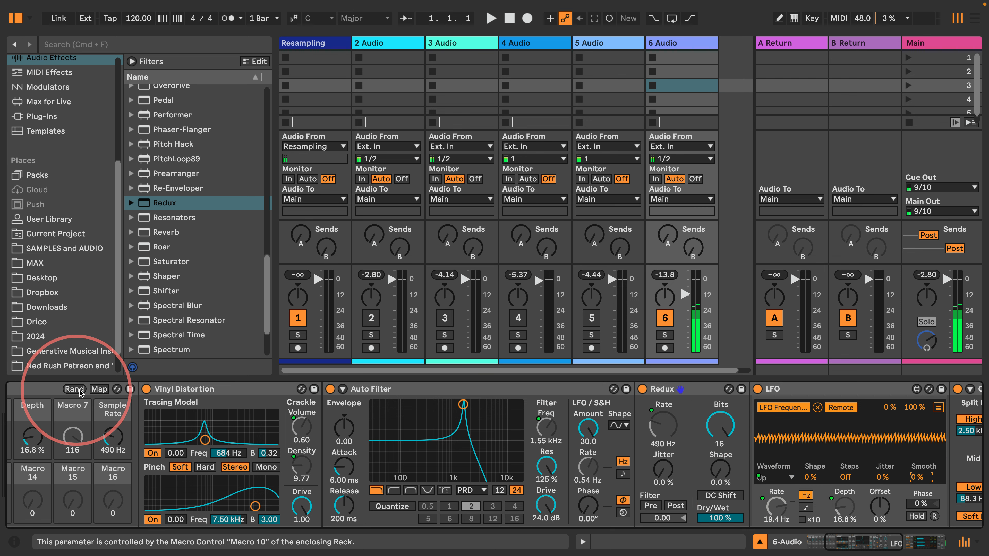
Limit the LFO Freq Rate macro mapping on track 6 to a range of 0.01 Hz to 5 Hz
click(99, 389)
click(405, 136)
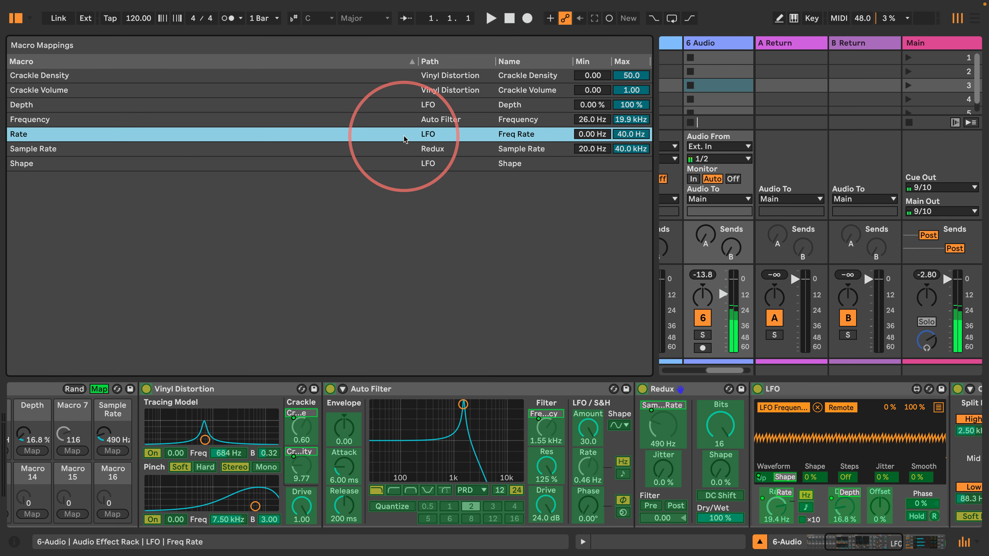
click(598, 134)
text(.0)
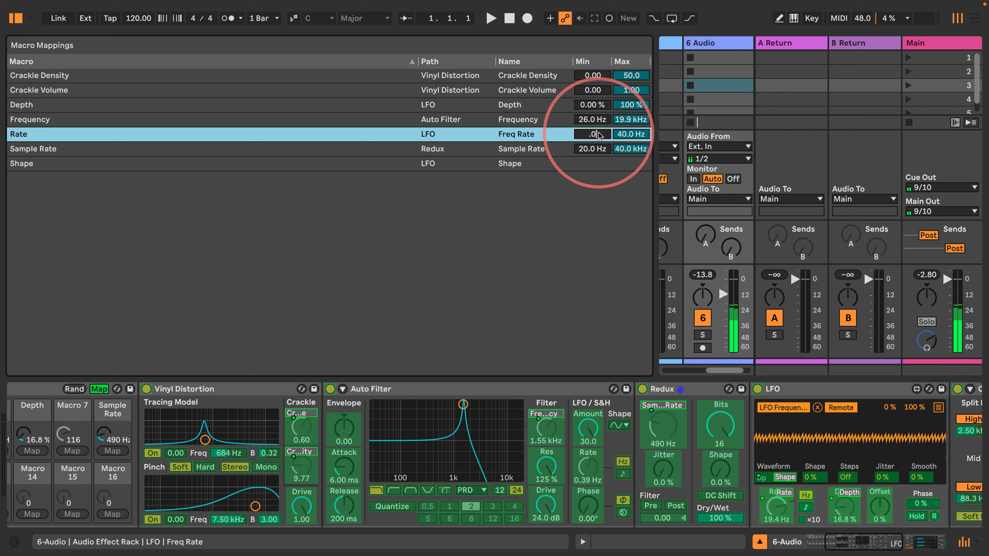
text(1)
click(631, 135)
text(5)
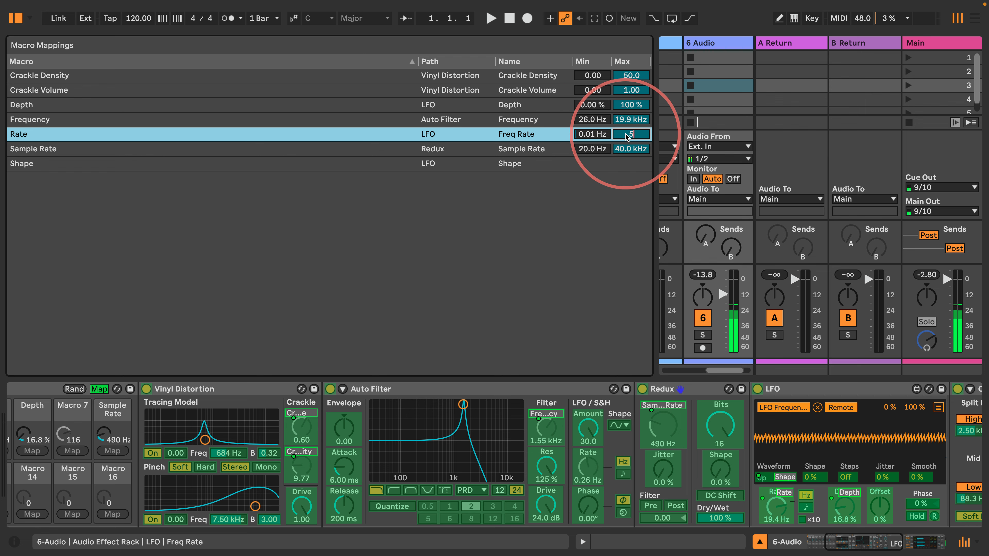
key(Return)
click(99, 389)
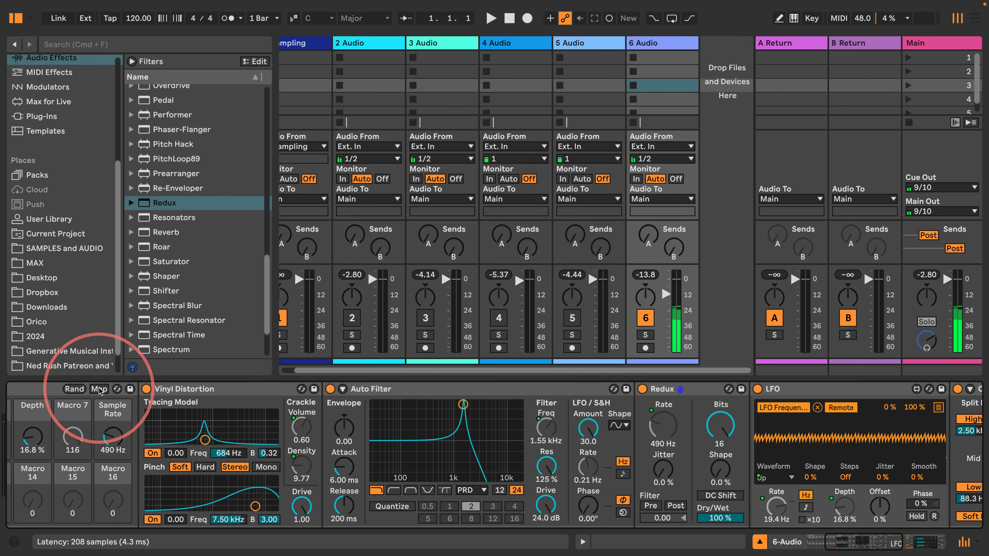
Randomize the track 6 rack's macros several times to audition the narrowed LFO rate range
click(287, 389)
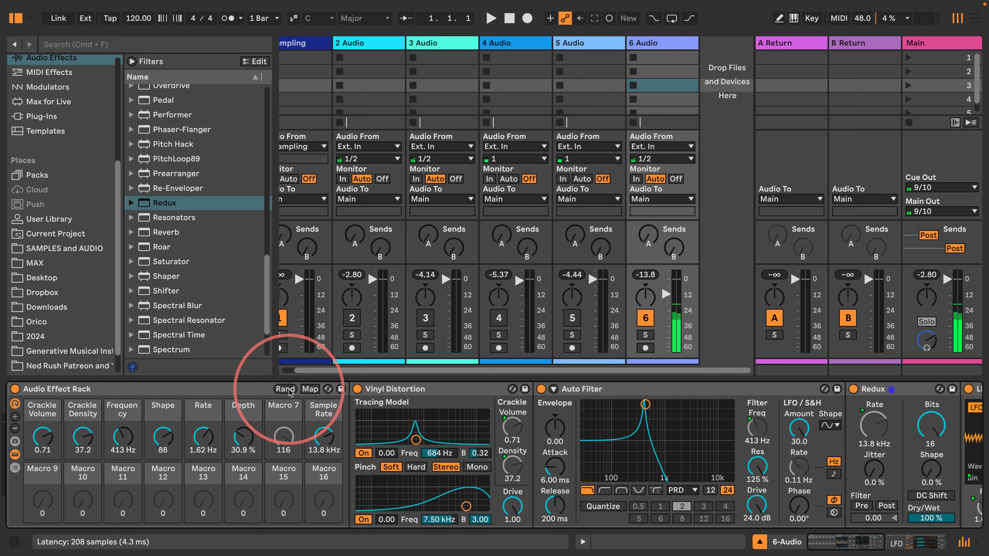
scroll(331, 409, right, 5)
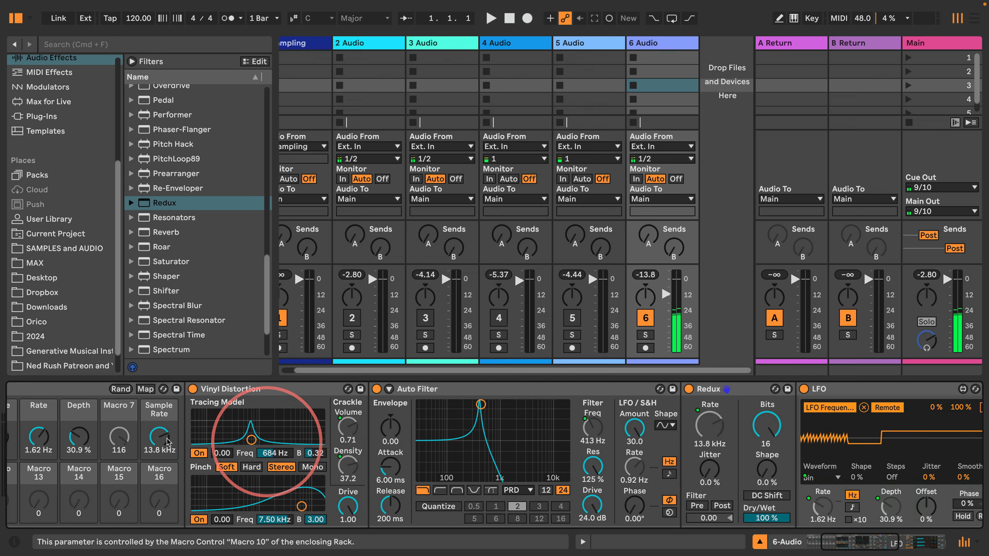
click(121, 389)
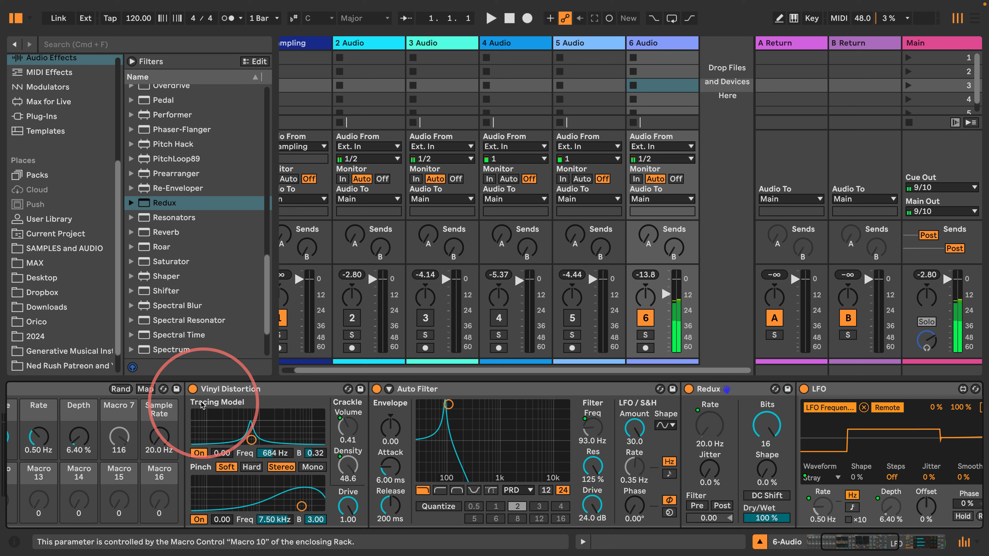
click(121, 389)
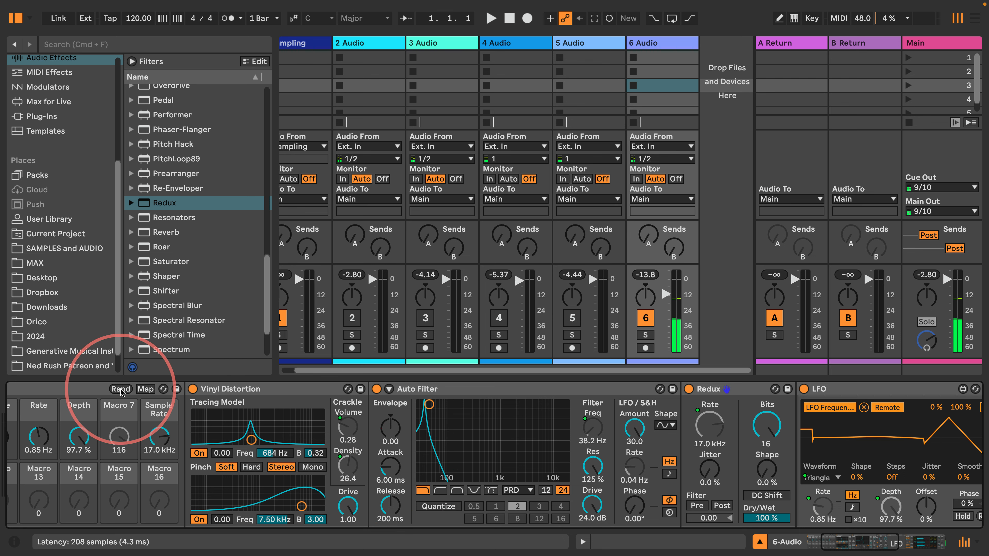
click(121, 390)
Insert Delay between the LFO and OTT, set to Fade mode, unsynced time, filter off, feedback 95 % and dry/wet 100 %
scroll(408, 429, right, 10)
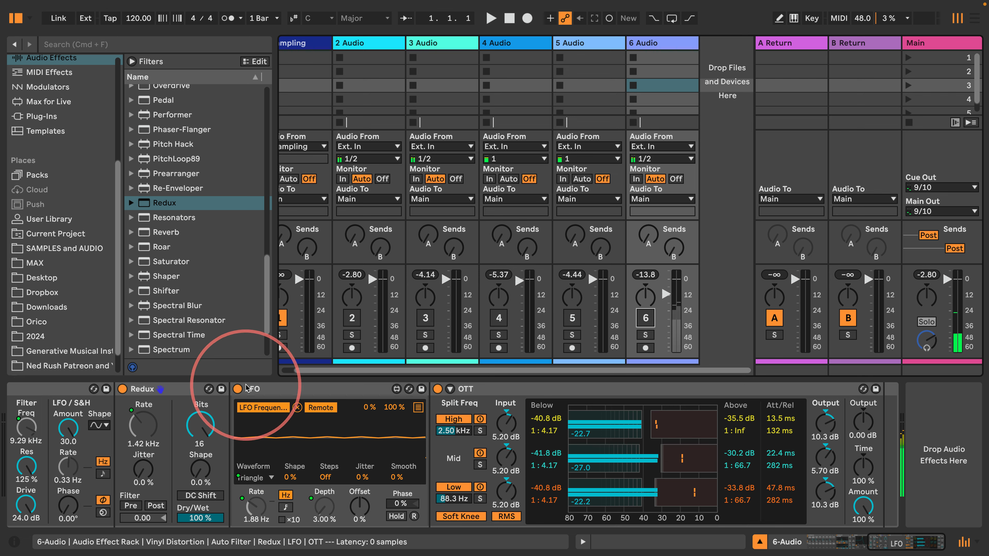
click(273, 389)
scroll(163, 218, up, 15)
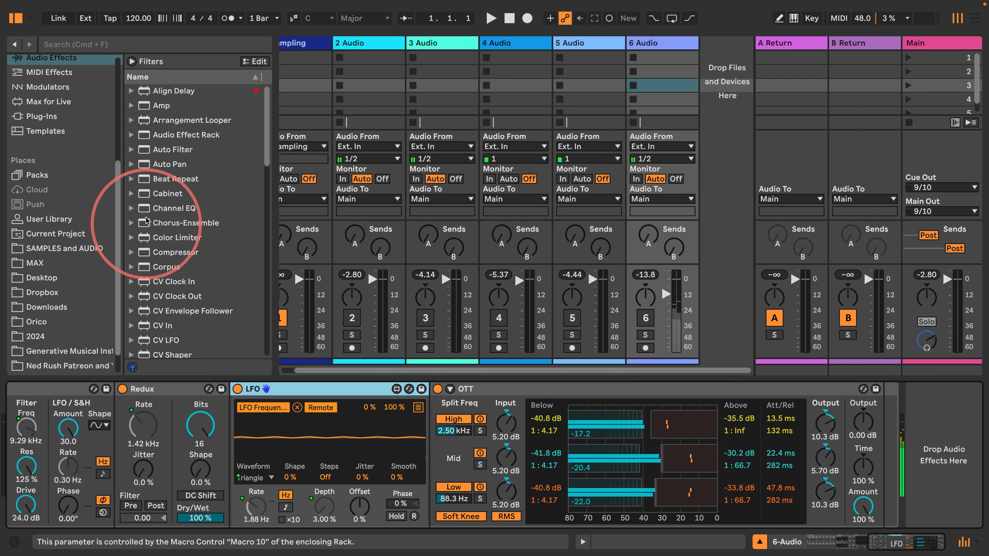
scroll(128, 215, down, 3)
scroll(128, 215, down, 9)
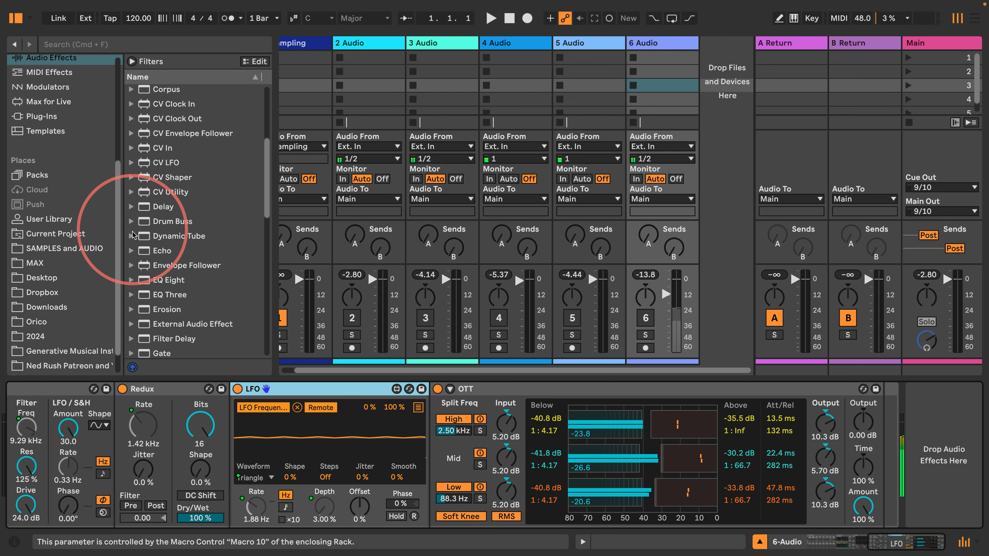
drag(135, 206, 405, 447)
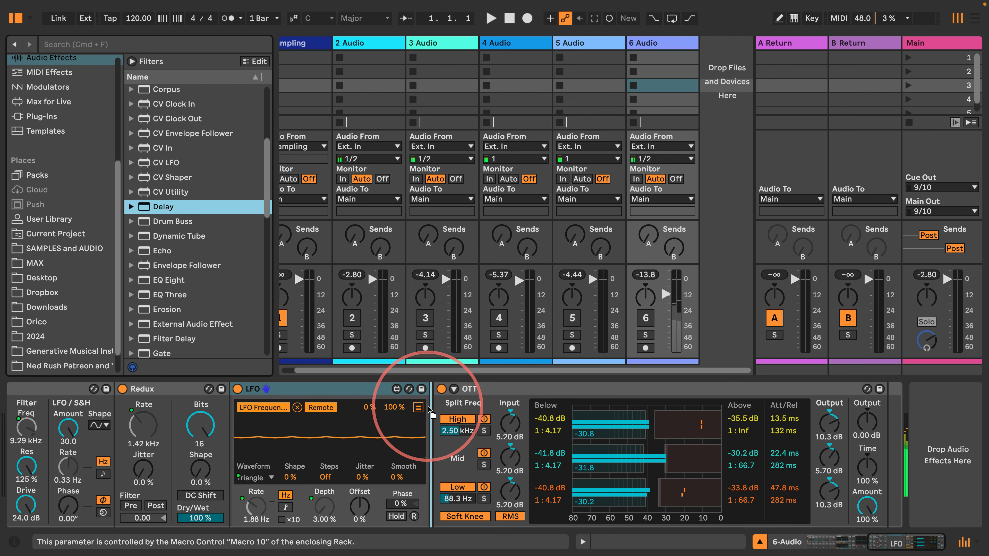
drag(430, 409, 430, 409)
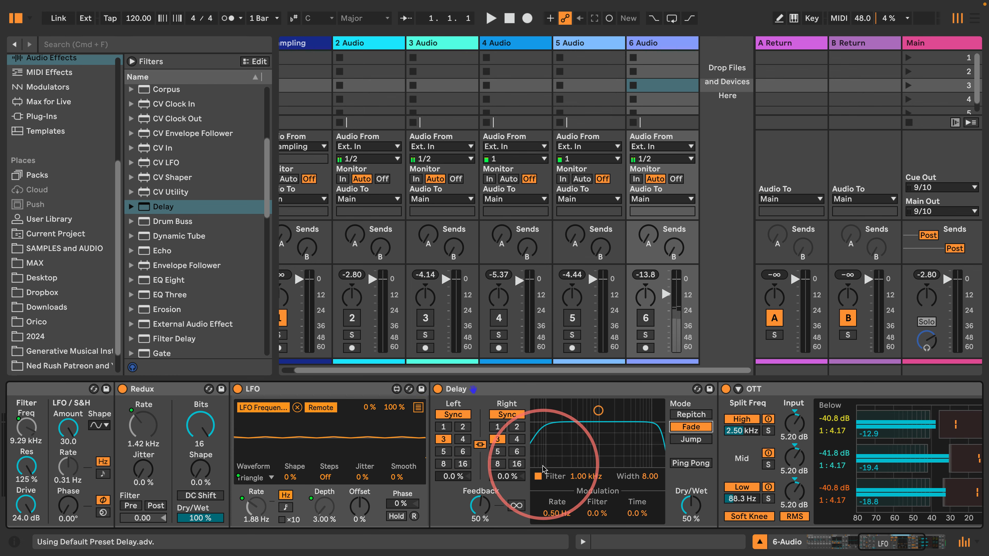
click(498, 414)
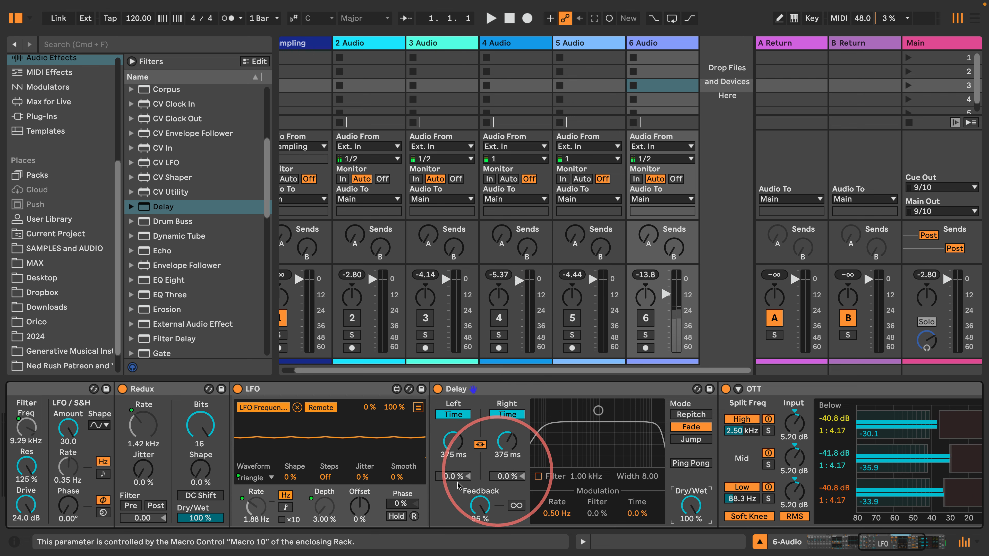
Insert a second LFO after Delay, map it to Delay's left time, and reactivate track 6
scroll(167, 226, down, 5)
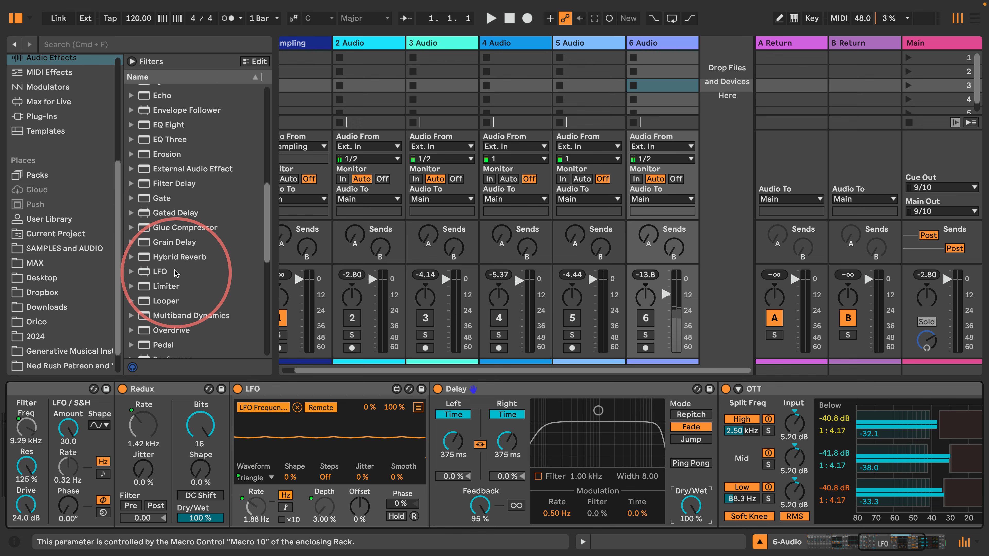
drag(176, 273, 722, 416)
click(863, 542)
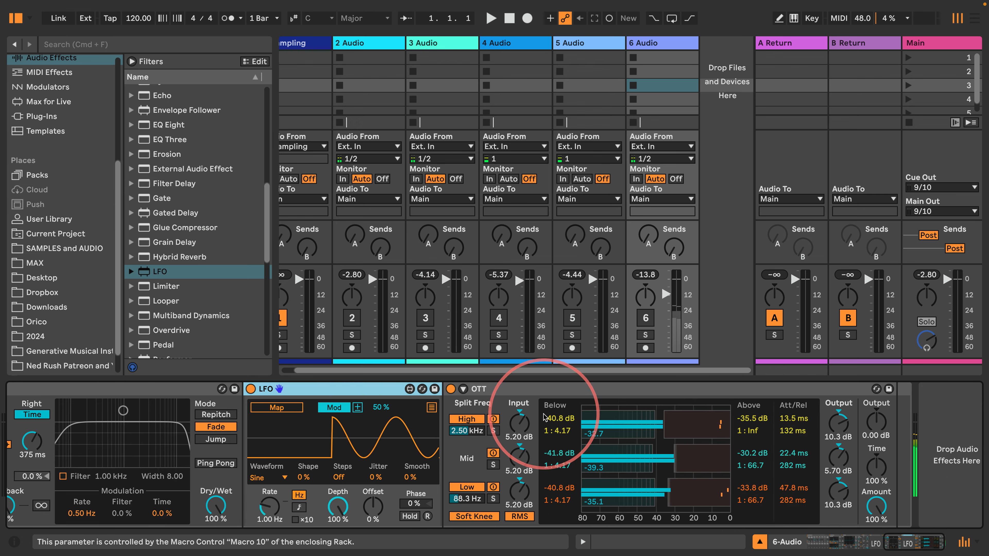
scroll(410, 443, left, 6)
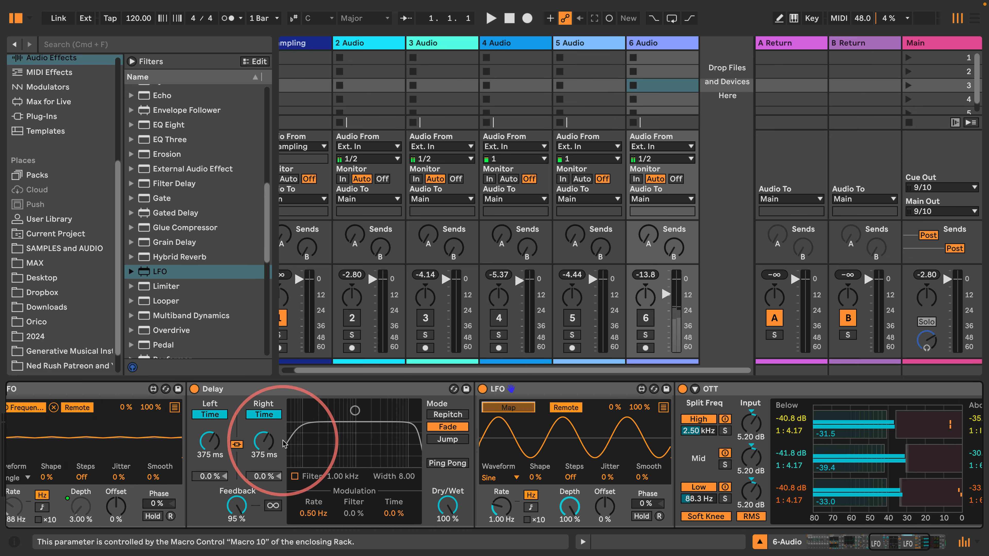
click(645, 317)
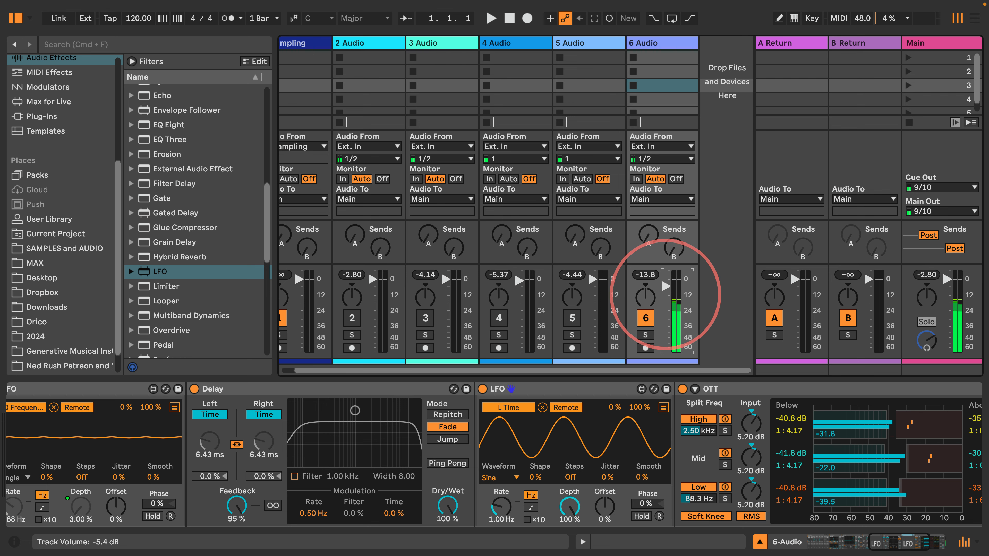
Map the second LFO's waveform, rate and depth to Macros 9, 10 and 11
click(501, 481)
right_click(501, 481)
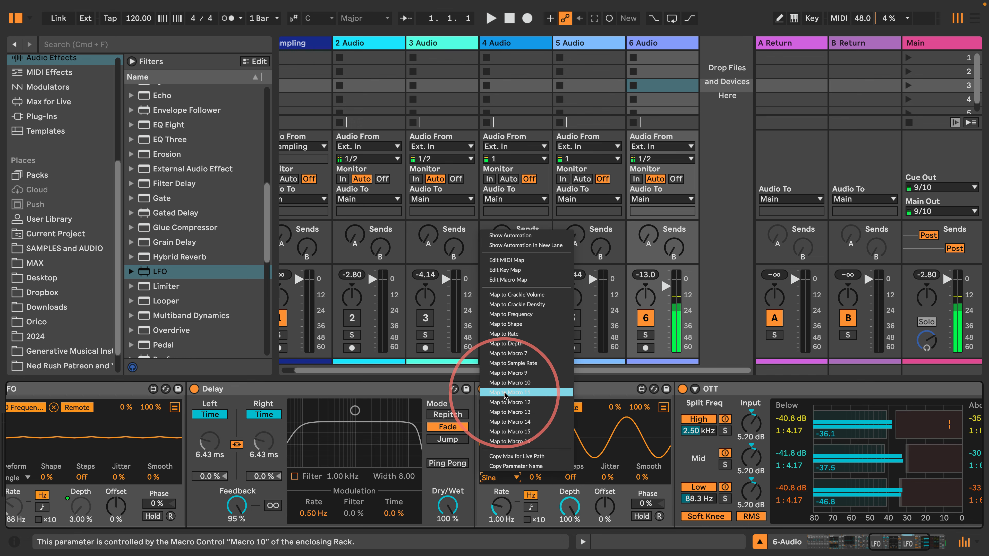
click(505, 363)
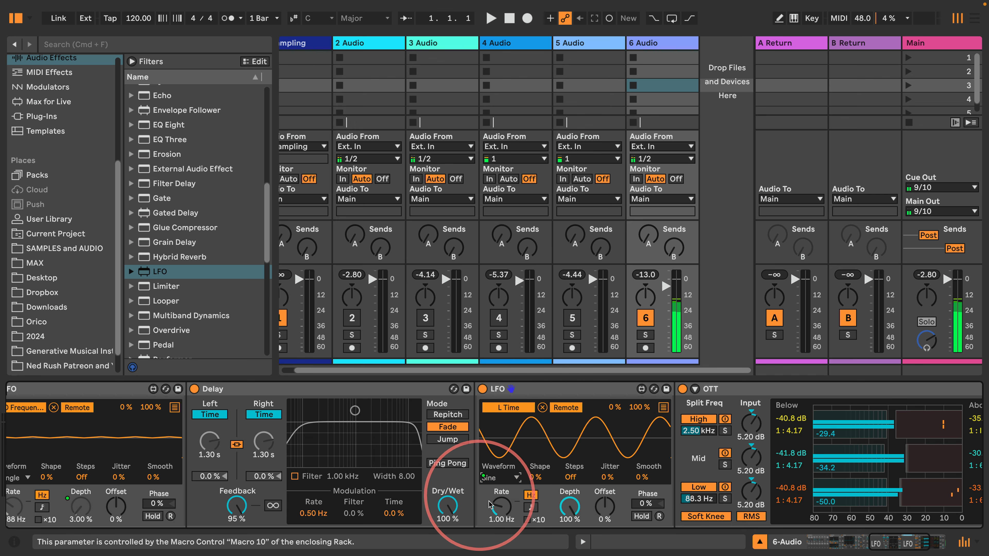
right_click(504, 507)
click(527, 398)
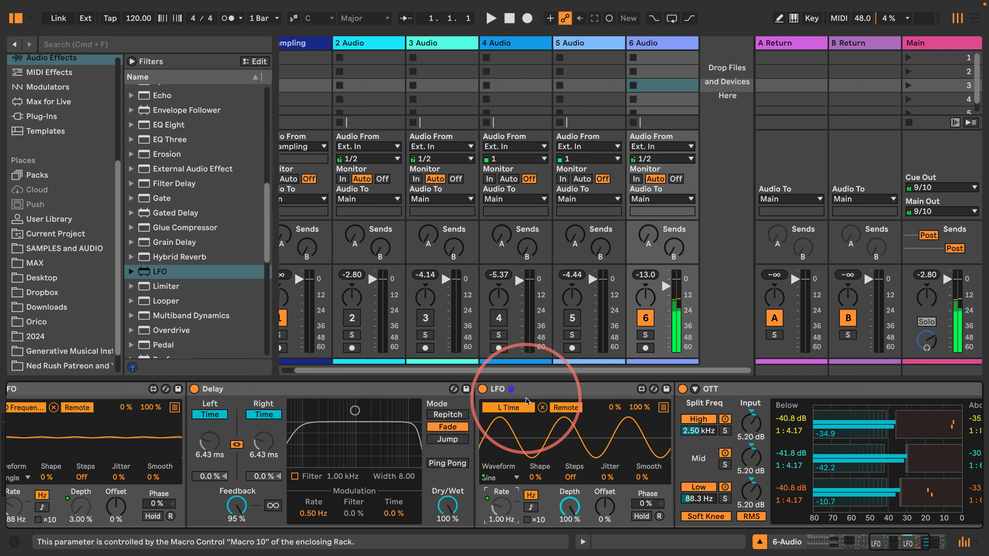
right_click(570, 507)
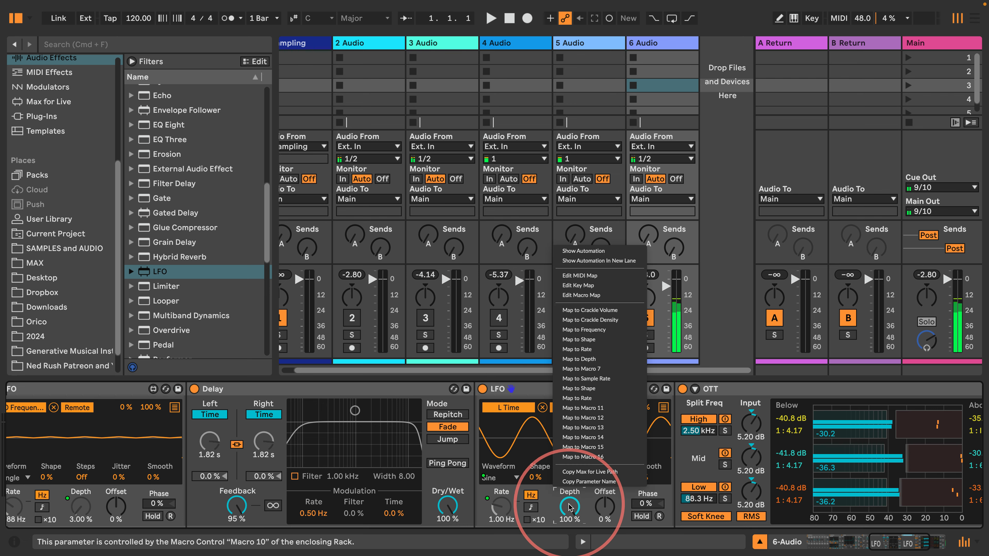
click(592, 408)
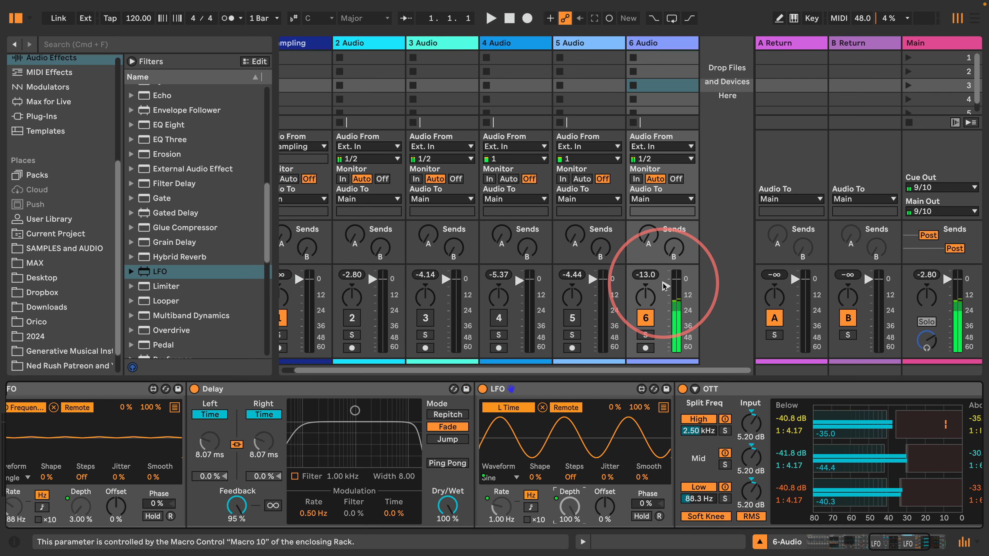
Lower track 6's volume and insert another Delay followed by another LFO just before OTT
click(665, 287)
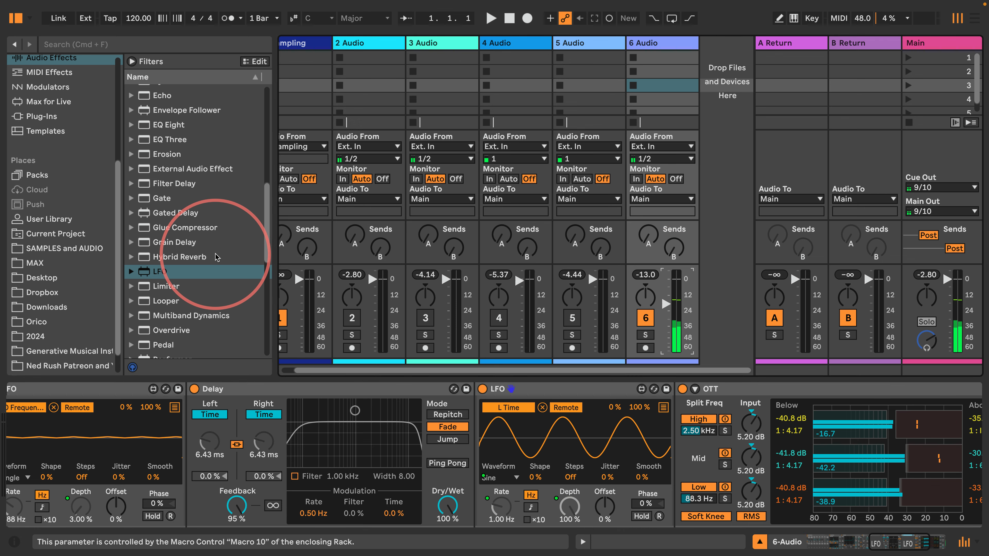
scroll(199, 249, up, 10)
scroll(199, 250, down, 10)
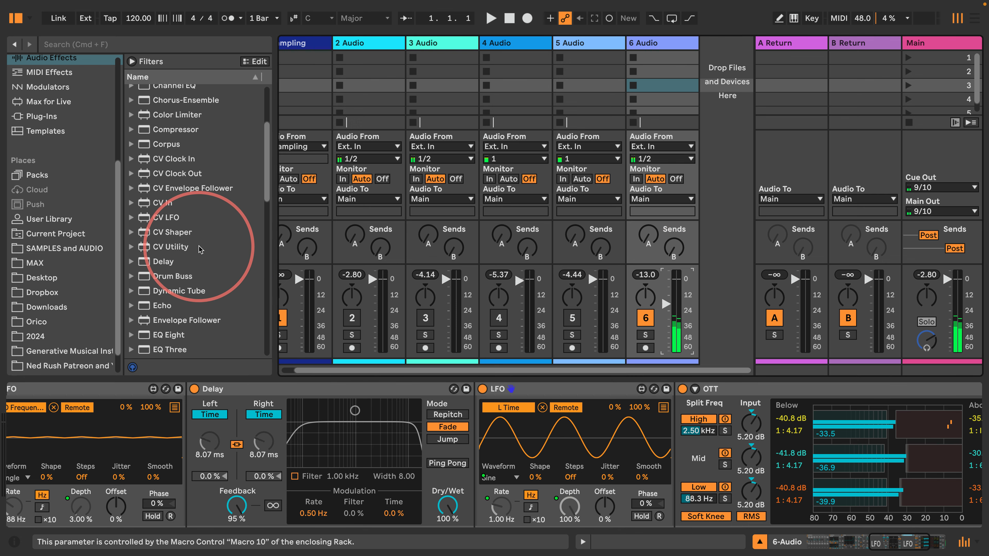
drag(147, 179, 682, 415)
scroll(682, 417, right, 10)
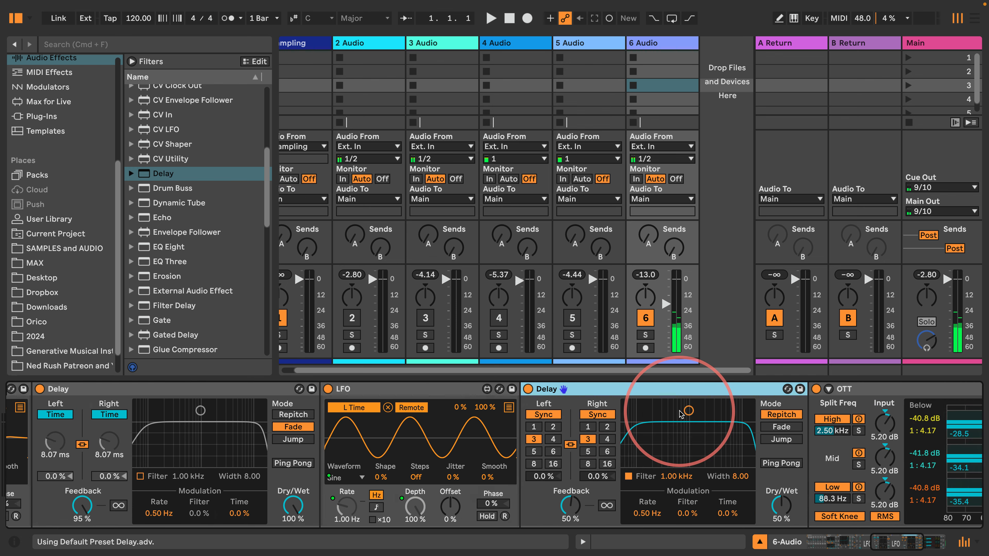
scroll(181, 271, down, 3)
scroll(182, 271, down, 5)
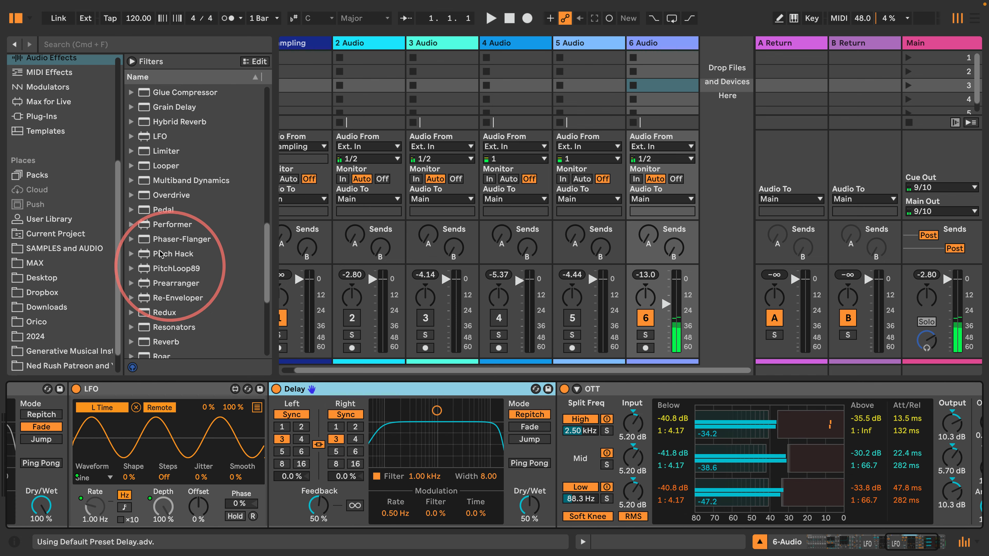
drag(156, 136, 560, 431)
Set the second Delay to Fade mode, unsynced time, filter off, feedback 95 % and dry/wet 100 %
click(529, 426)
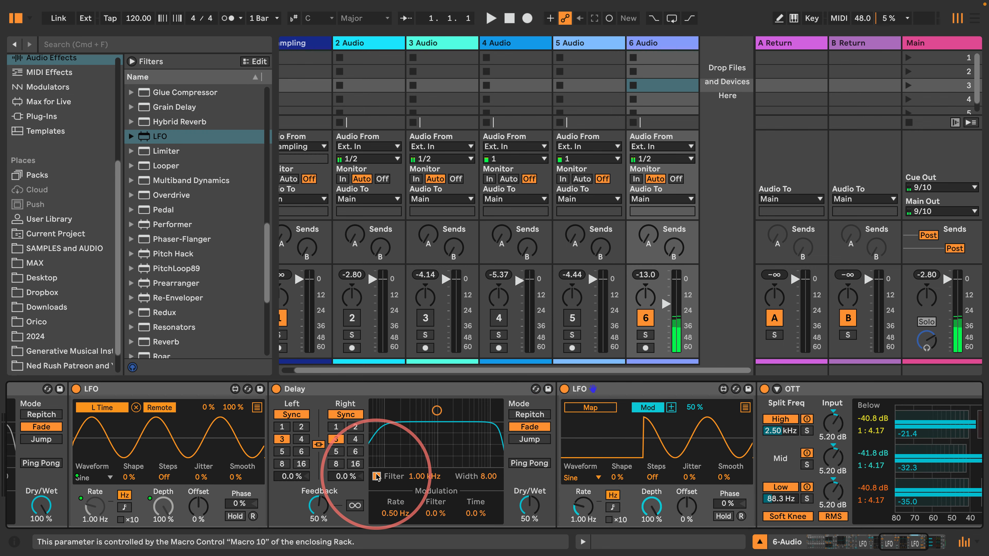
click(345, 414)
drag(317, 514, 316, 478)
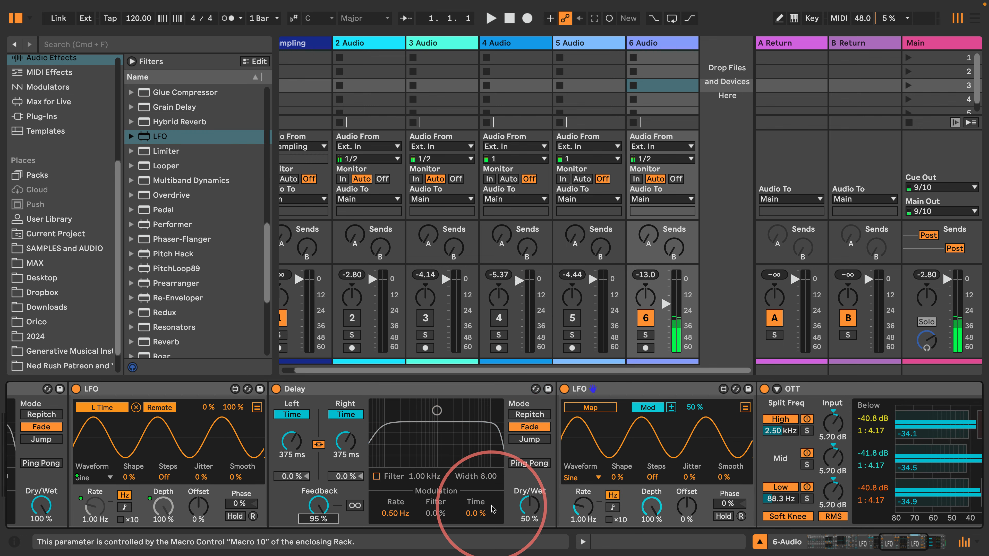
drag(530, 507, 530, 467)
Map the third LFO to the second Delay's left time, and its waveform, rate and depth to Macros 12, 13 and 14
click(591, 407)
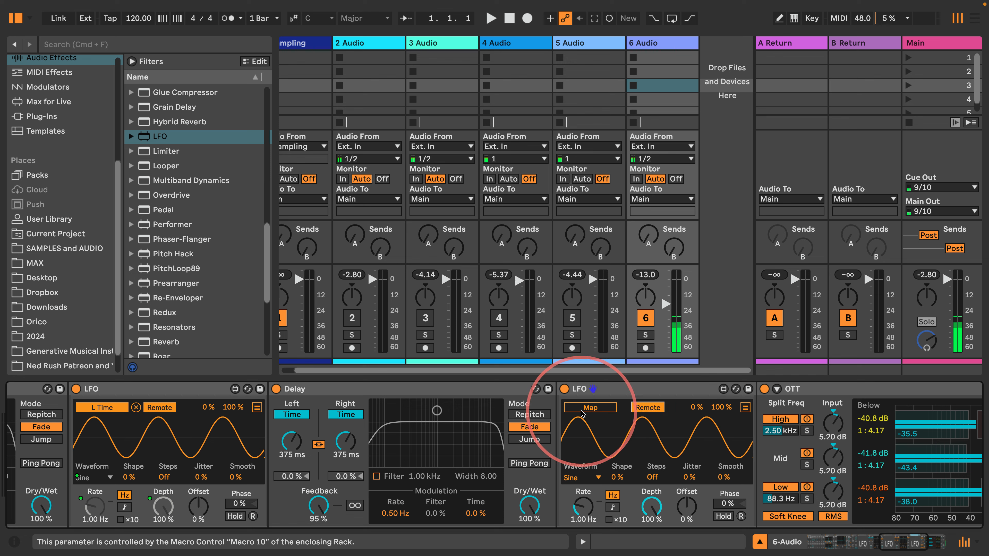
click(345, 442)
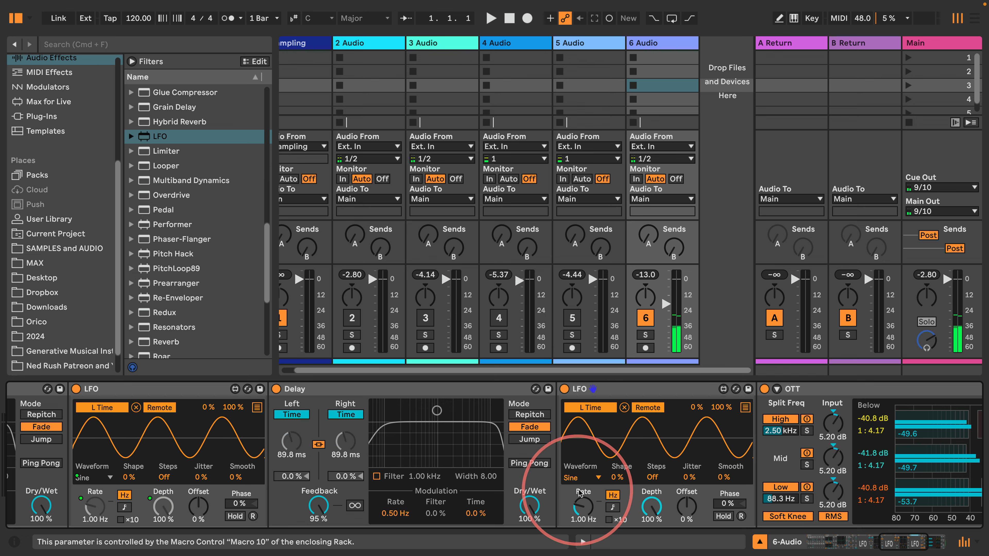
right_click(576, 477)
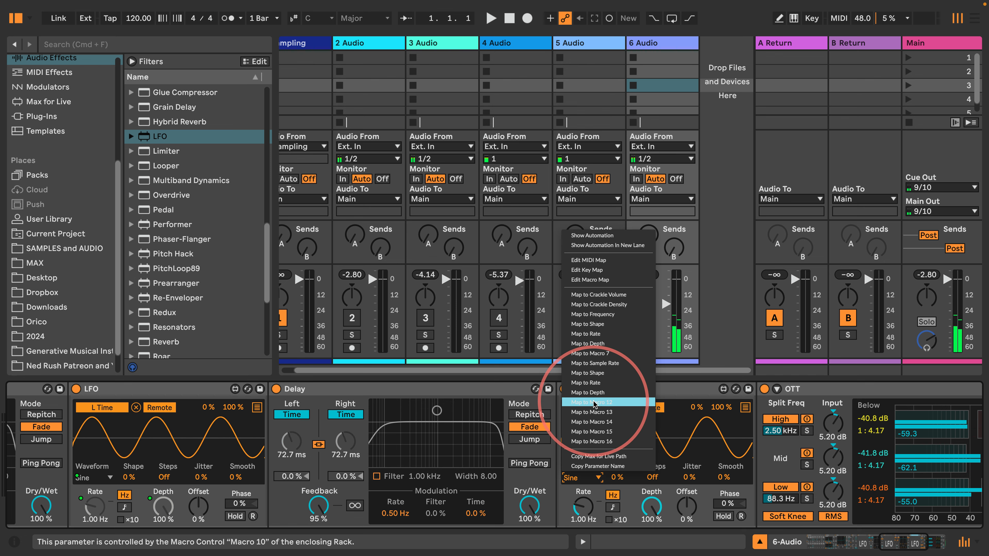
click(580, 506)
right_click(580, 507)
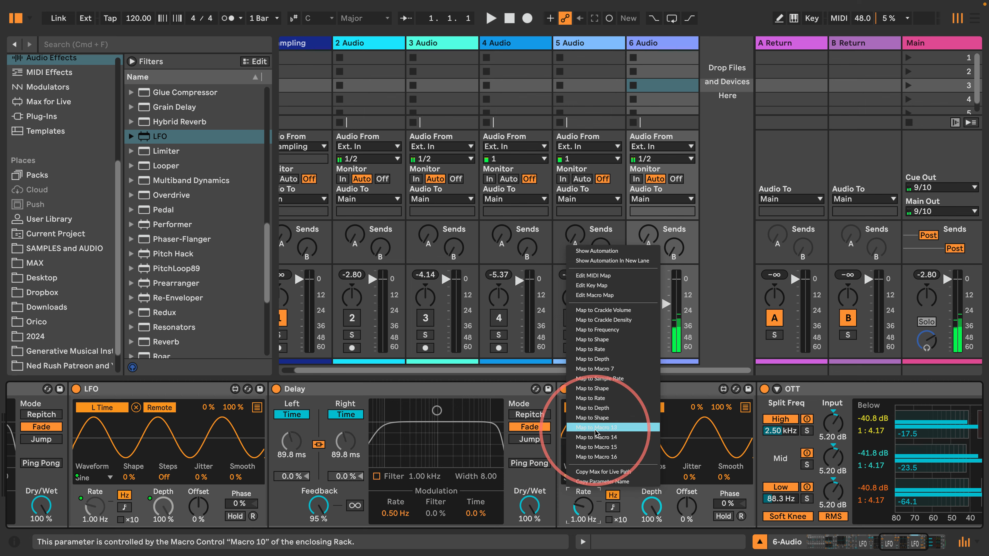
click(651, 506)
right_click(652, 507)
click(658, 437)
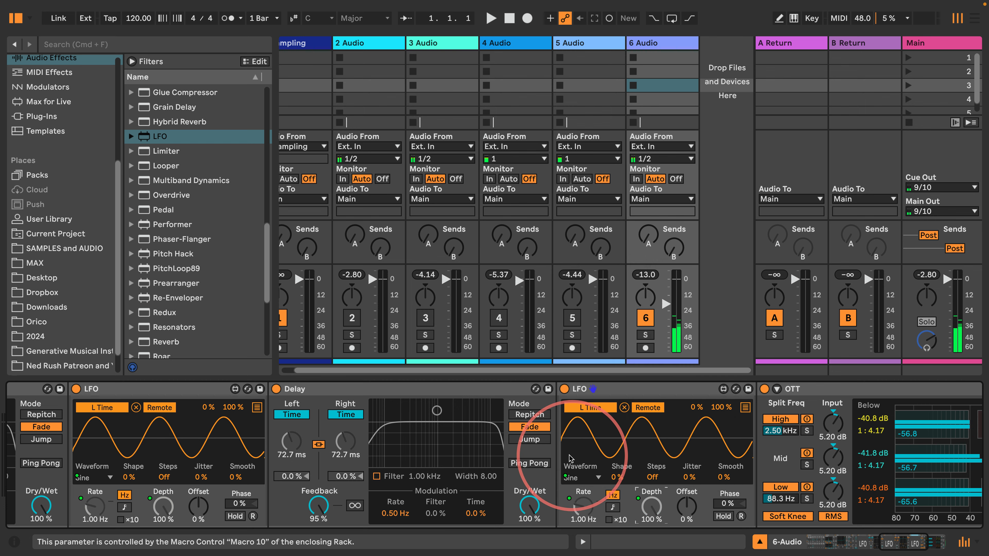
scroll(566, 458, left, 10)
scroll(566, 460, left, 15)
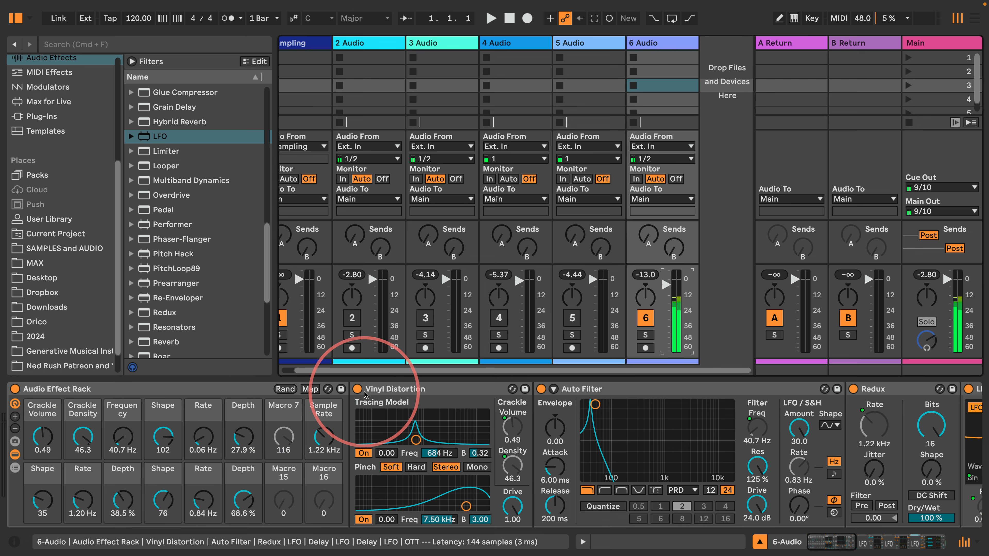
Randomize the track 6 rack's macros three times, raise the track's volume to about -7 dB, and switch the track off and on between variations
click(285, 390)
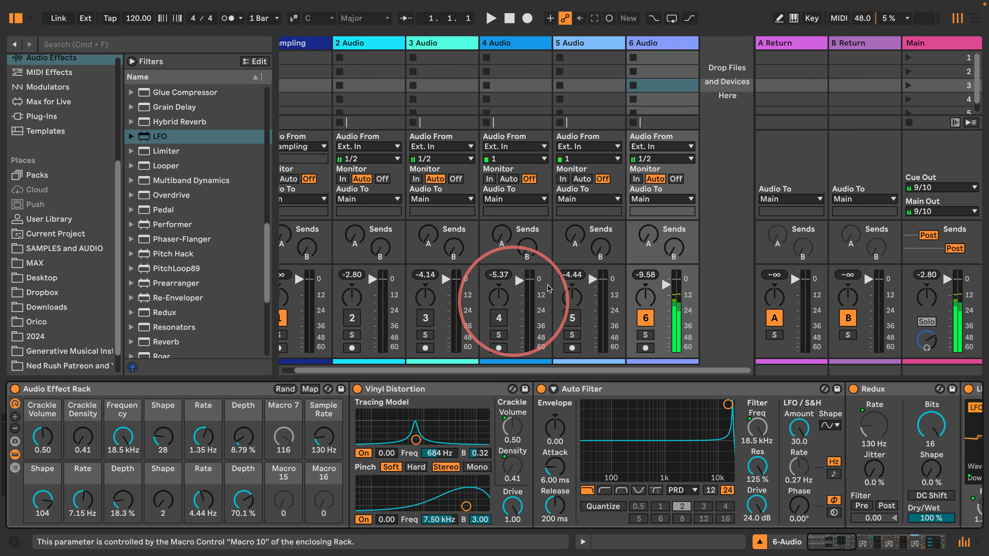
click(667, 287)
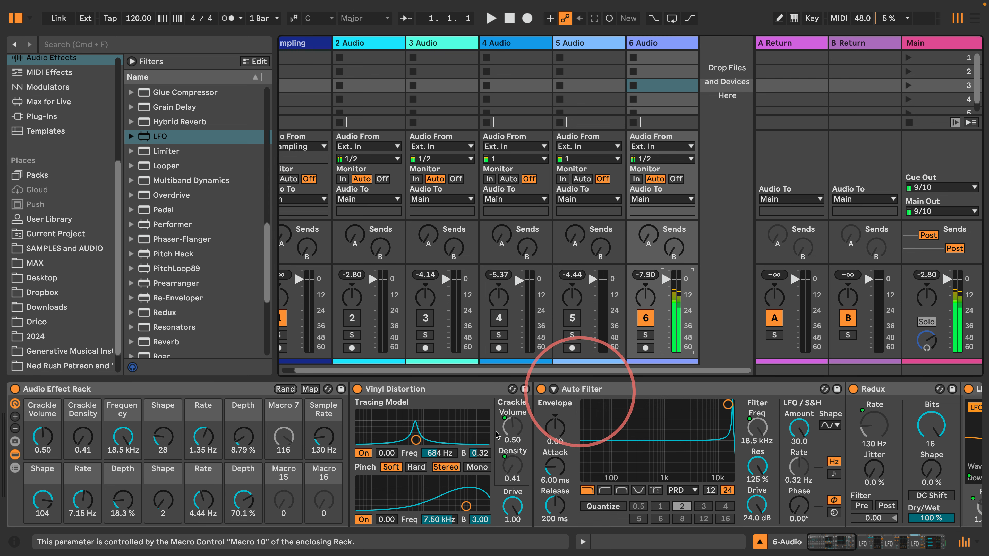
click(285, 389)
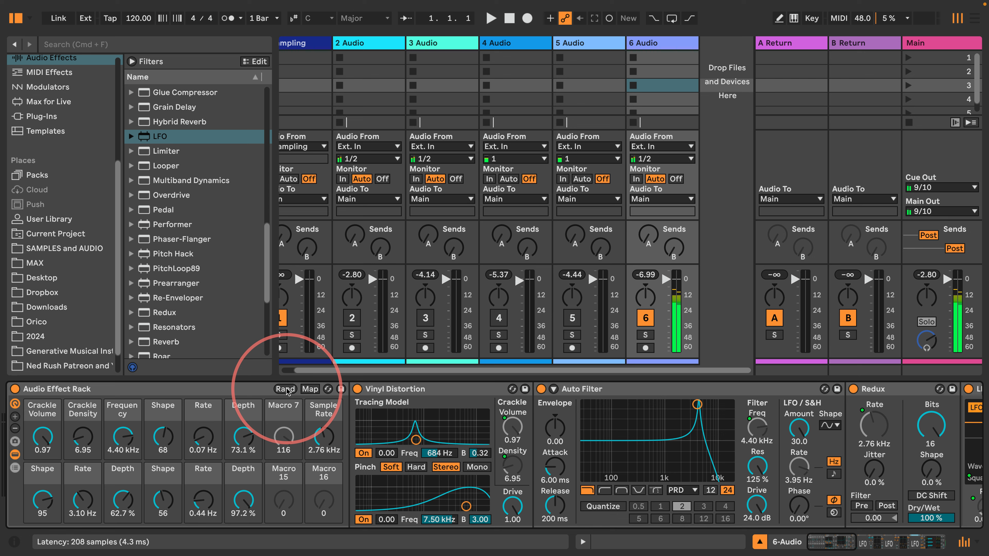
click(645, 317)
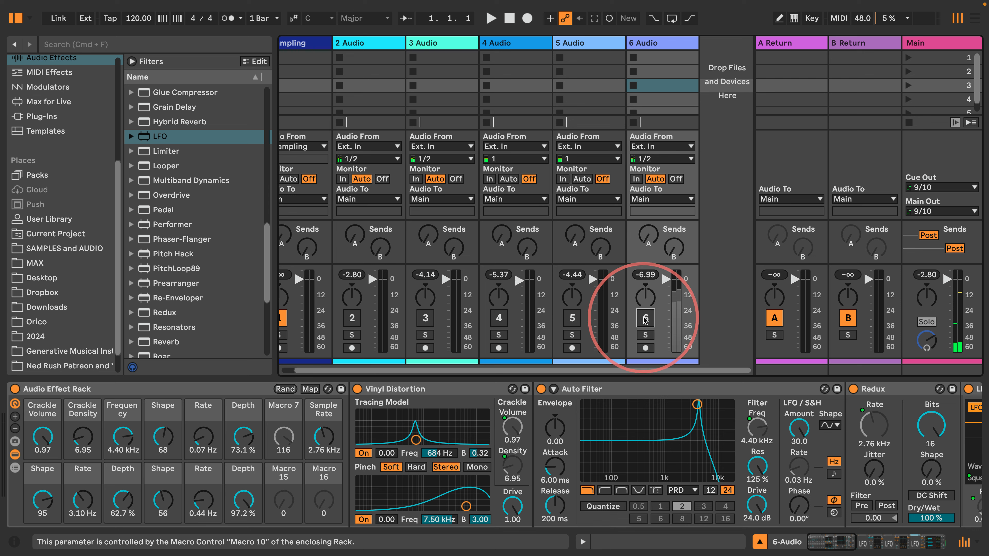
click(644, 317)
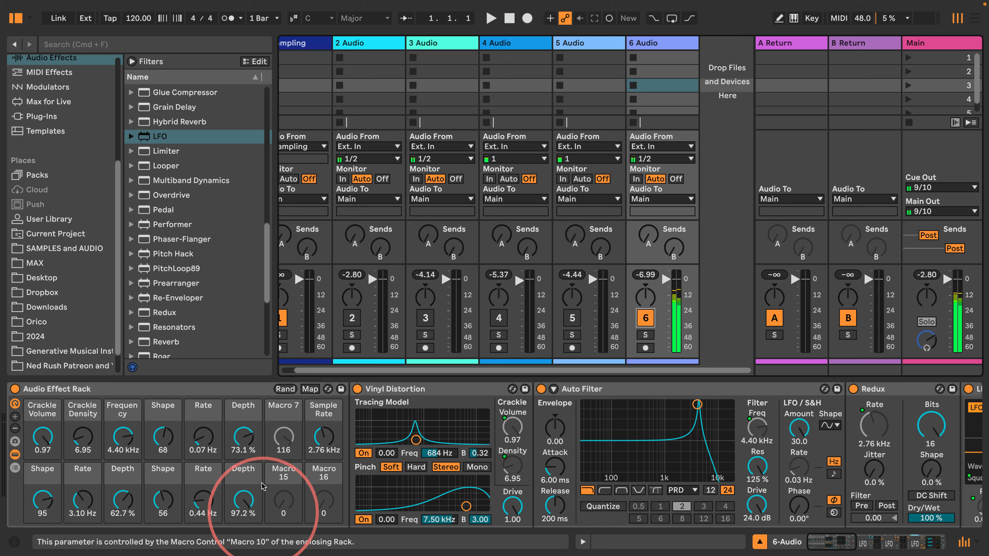
click(283, 390)
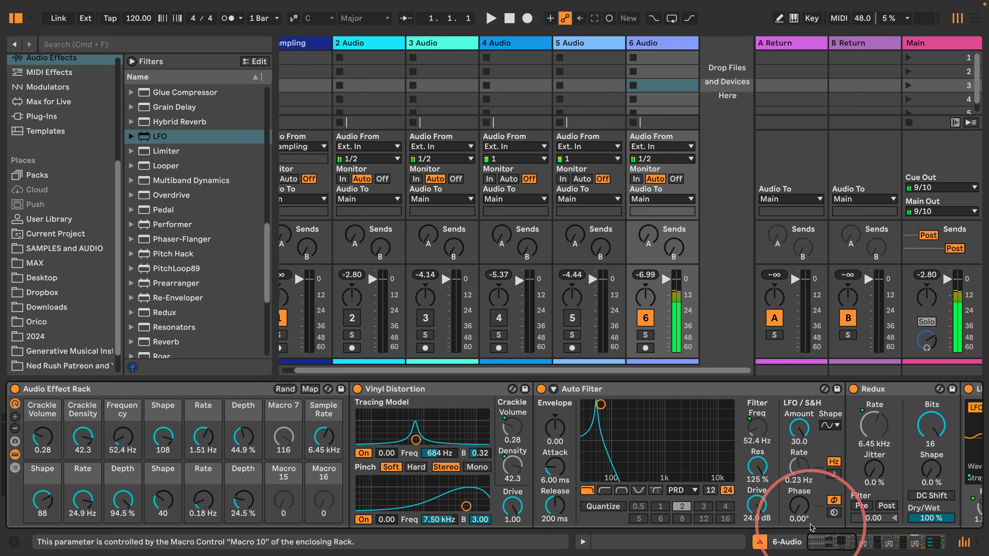
Examine the Delay and LFO devices in the track 6 rack, briefly muting the track, and return to the rack's macros
click(887, 540)
drag(887, 540, 876, 540)
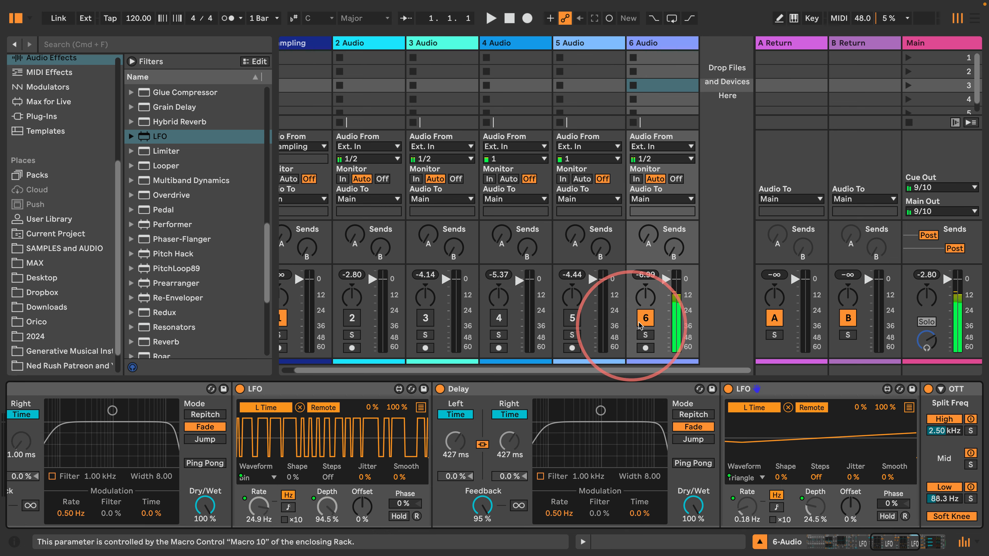
click(645, 318)
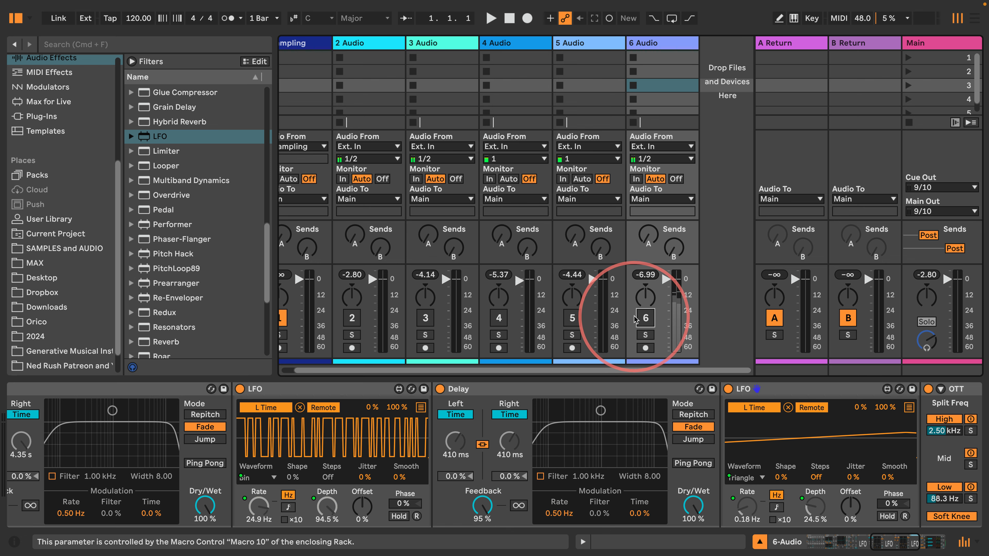
click(646, 317)
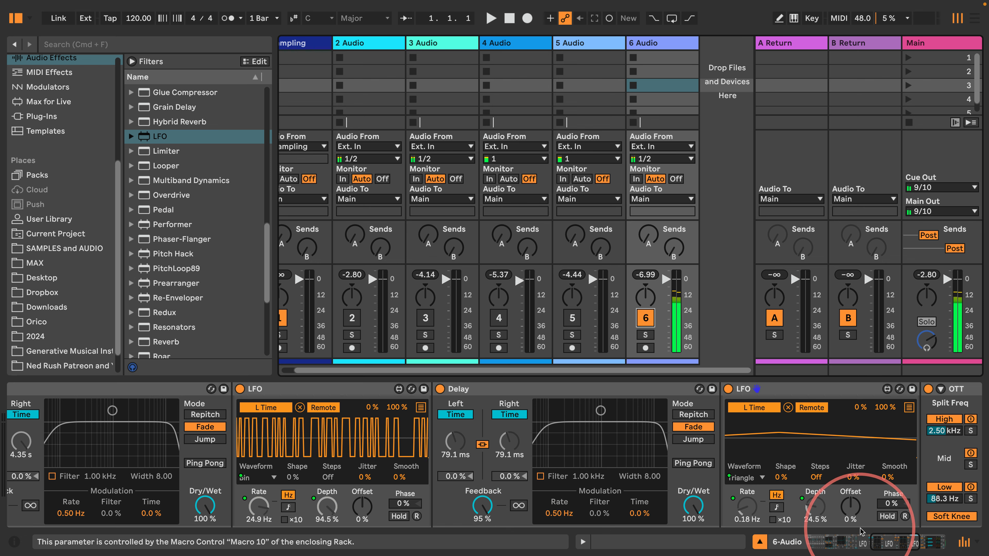
drag(877, 540, 776, 543)
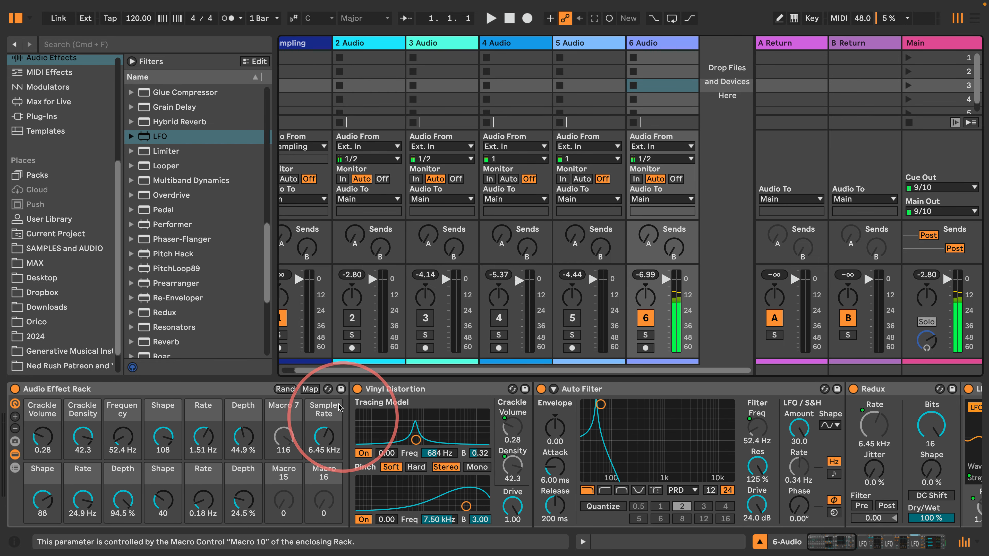
Randomize the track 6 rack's macros three times and briefly mute the track
click(284, 389)
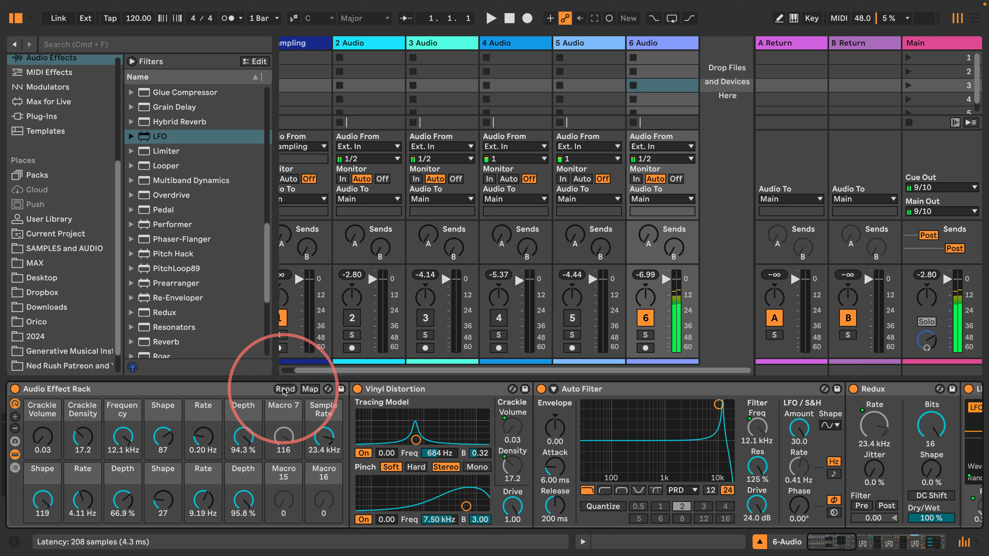
click(285, 390)
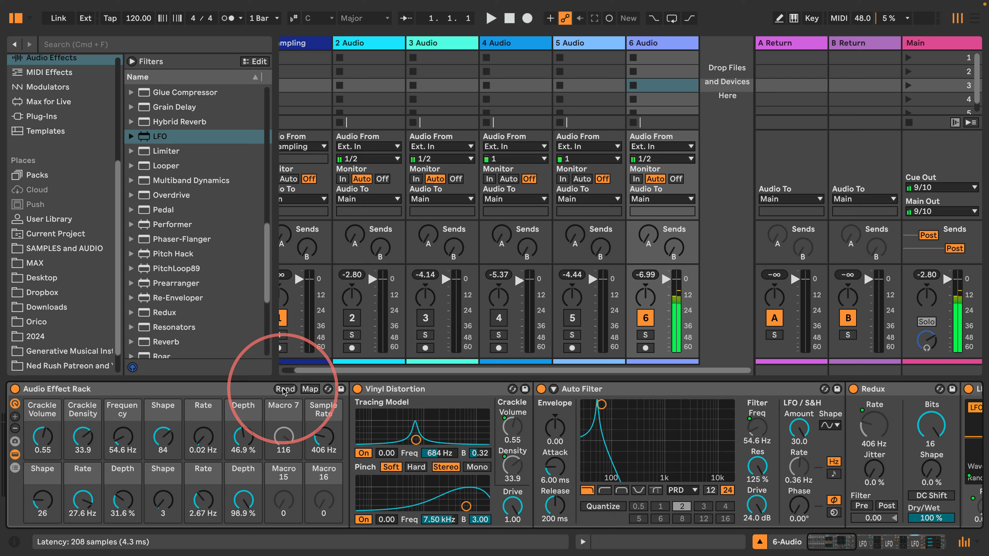
click(284, 389)
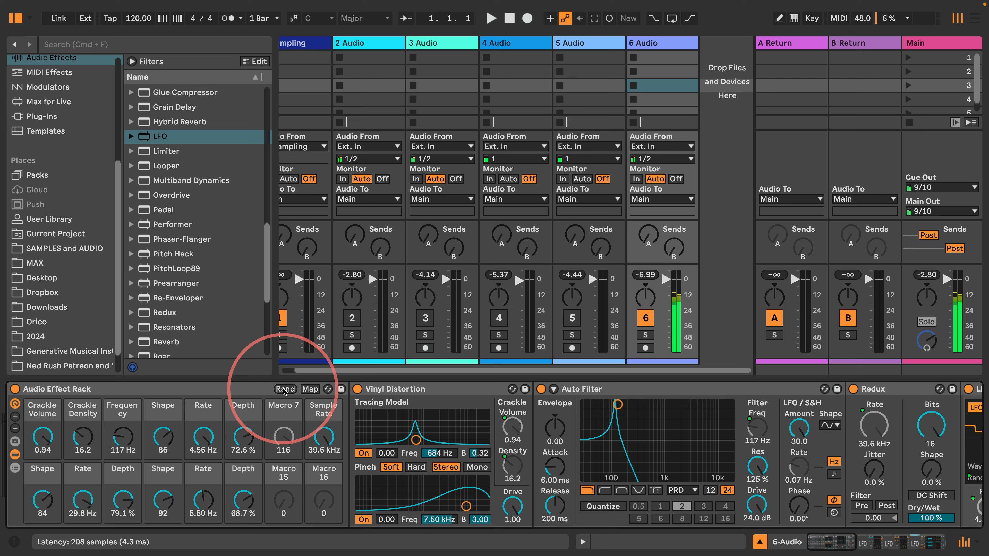
click(645, 318)
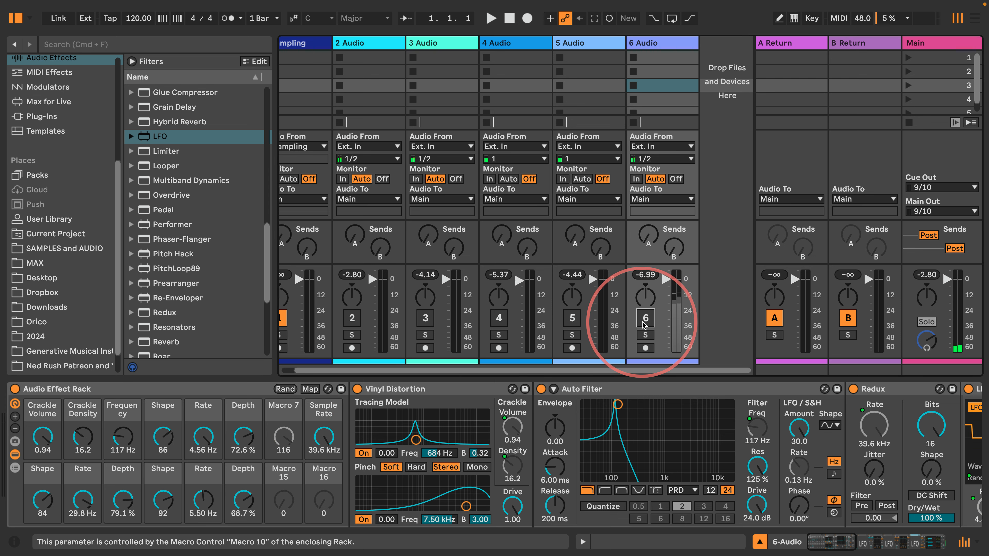
click(645, 318)
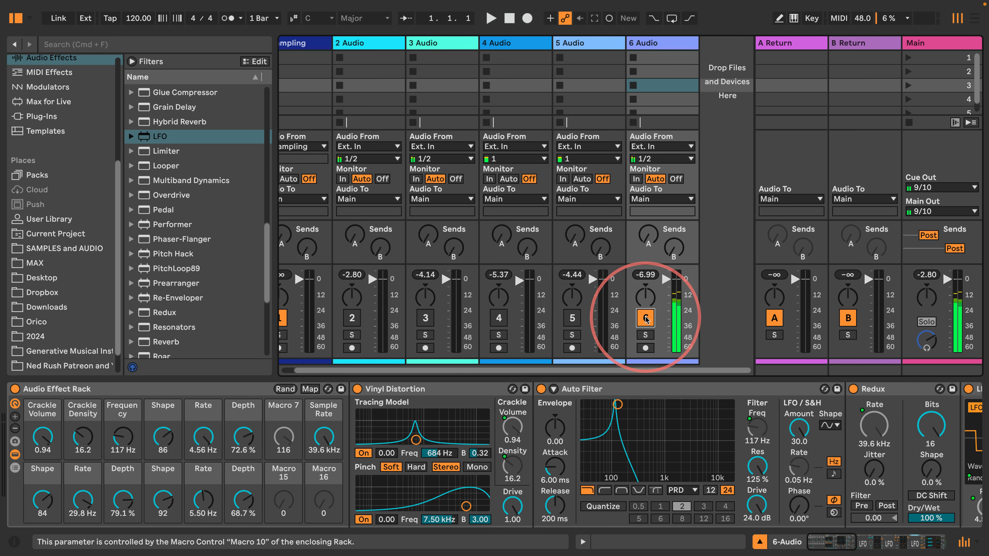
Generate three more random macro variations on track 6, raise its volume to -6.27 dB, and toggle the track off and on
click(285, 389)
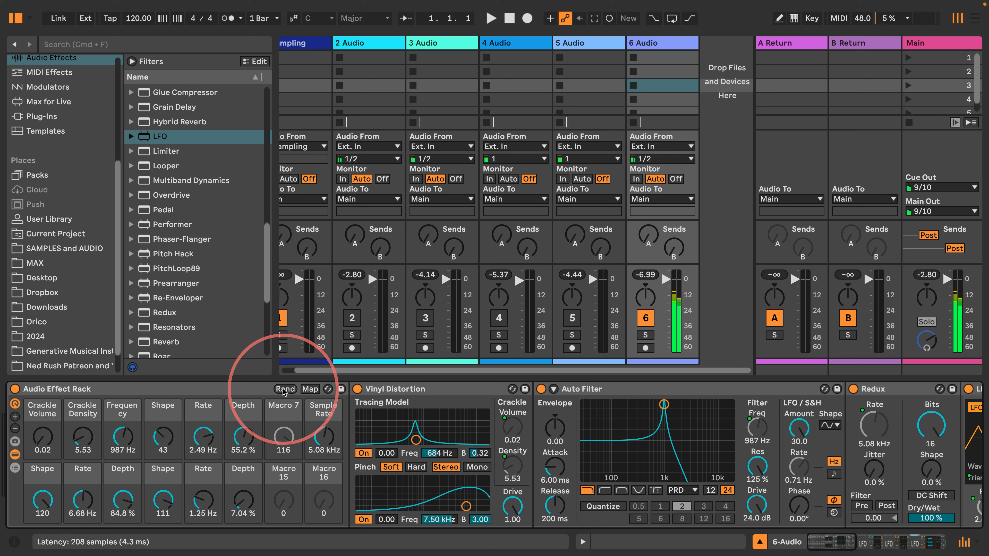
click(284, 390)
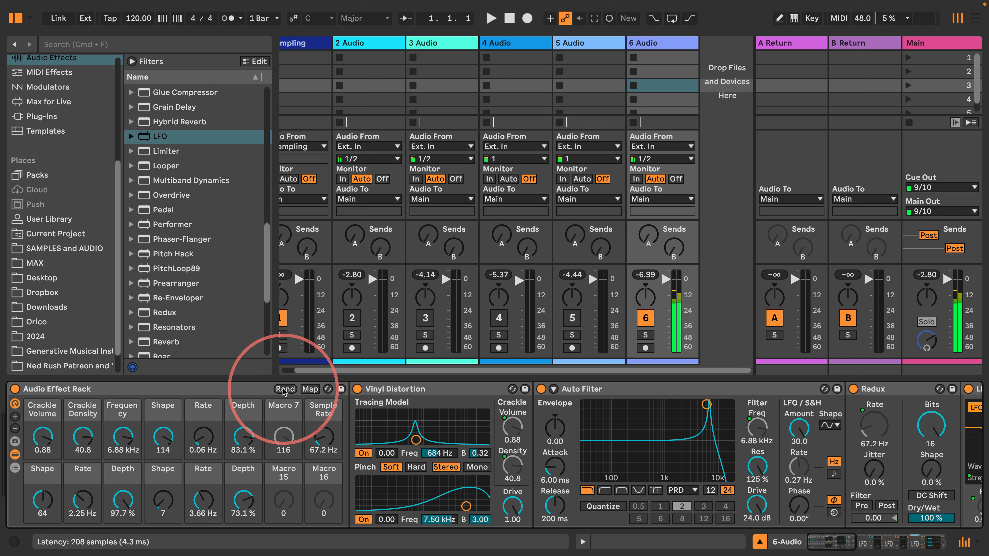
click(284, 389)
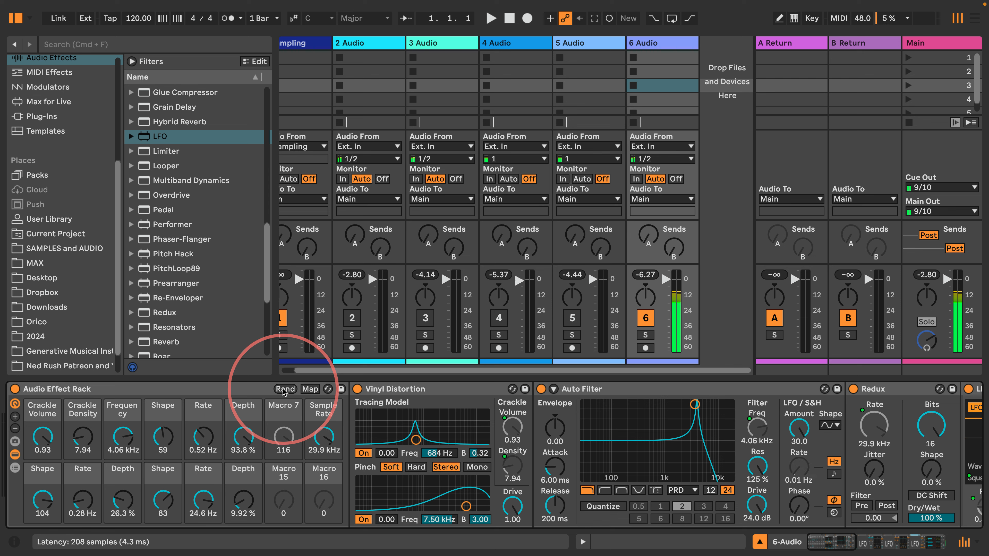
click(646, 318)
click(645, 318)
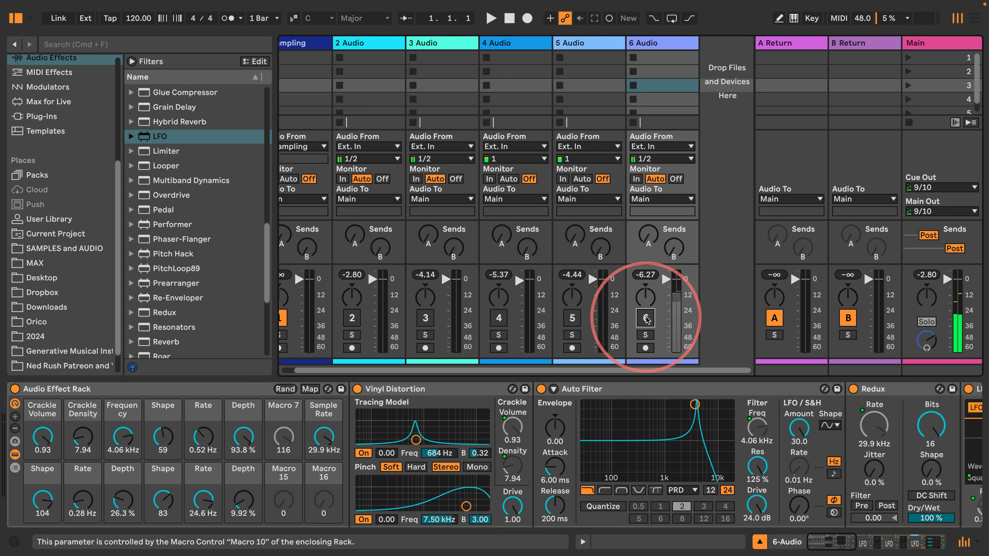
click(646, 319)
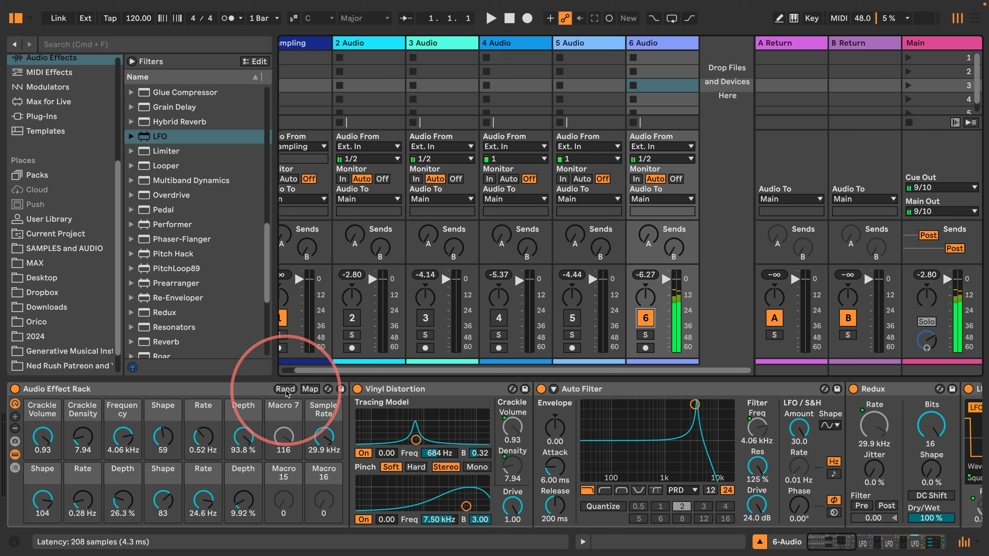
Randomize the macros two more times, mute track 6 and turn off its Audio Effect Rack
click(286, 391)
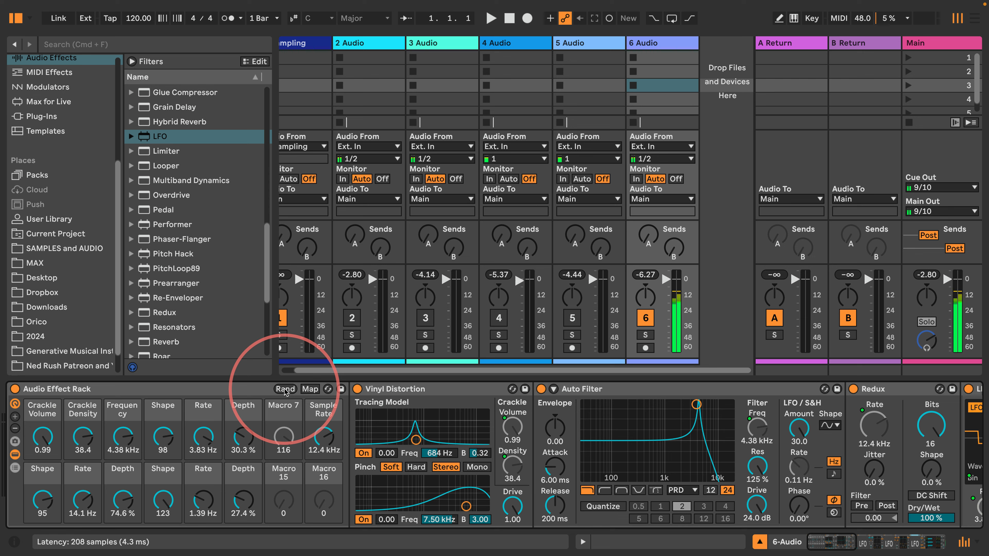
click(285, 389)
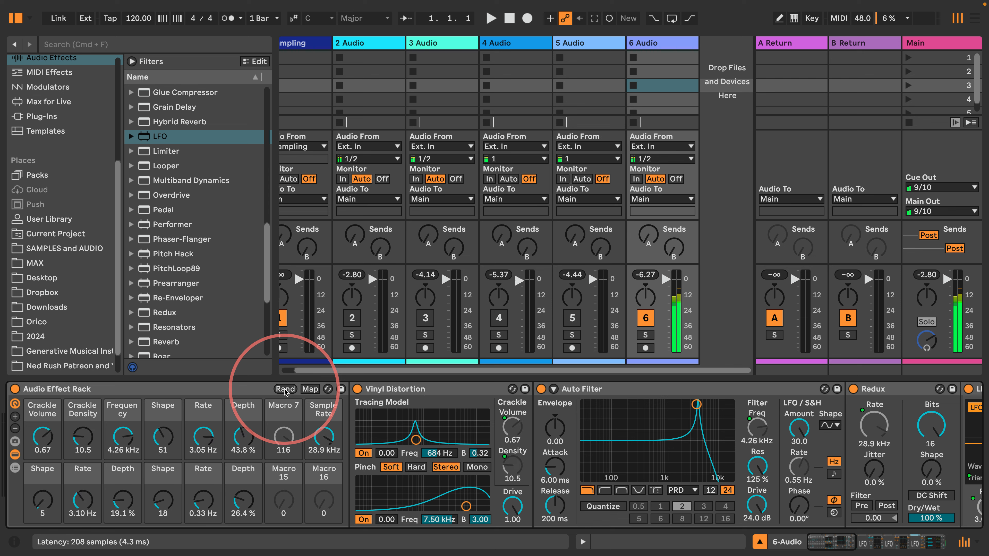
click(585, 321)
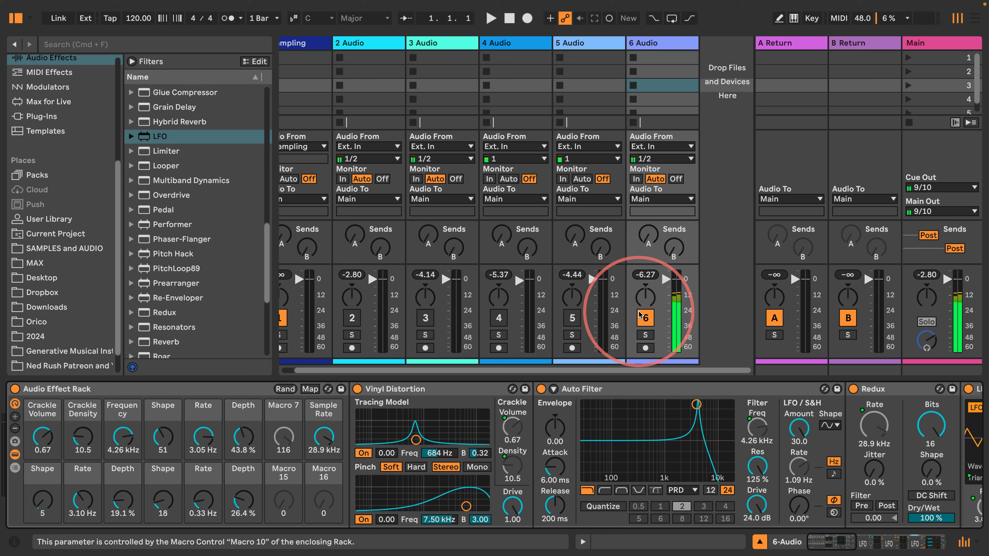
click(645, 318)
click(15, 389)
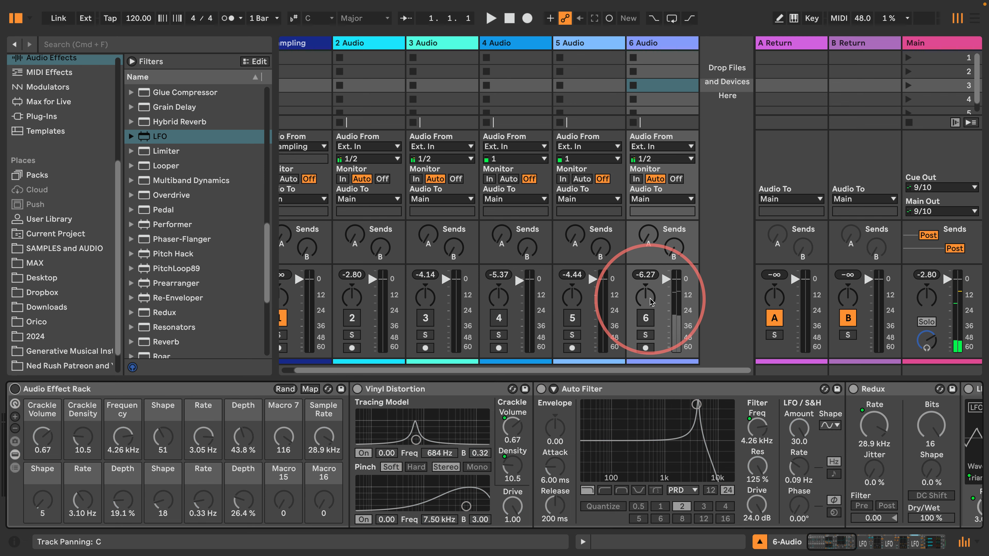
Delete the Resampling track so only the audio tracks with effect racks remain
scroll(465, 180, left, 1)
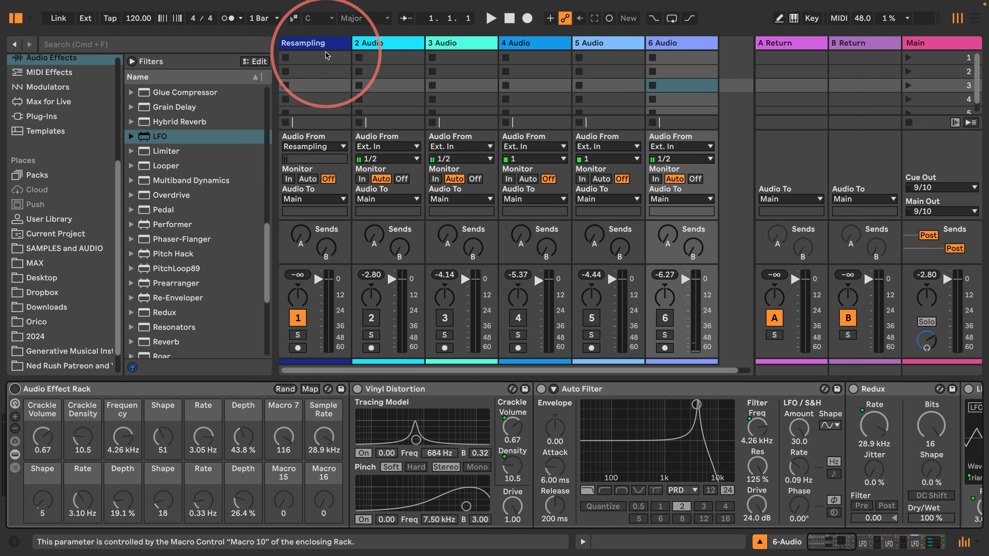
shift+click(311, 42)
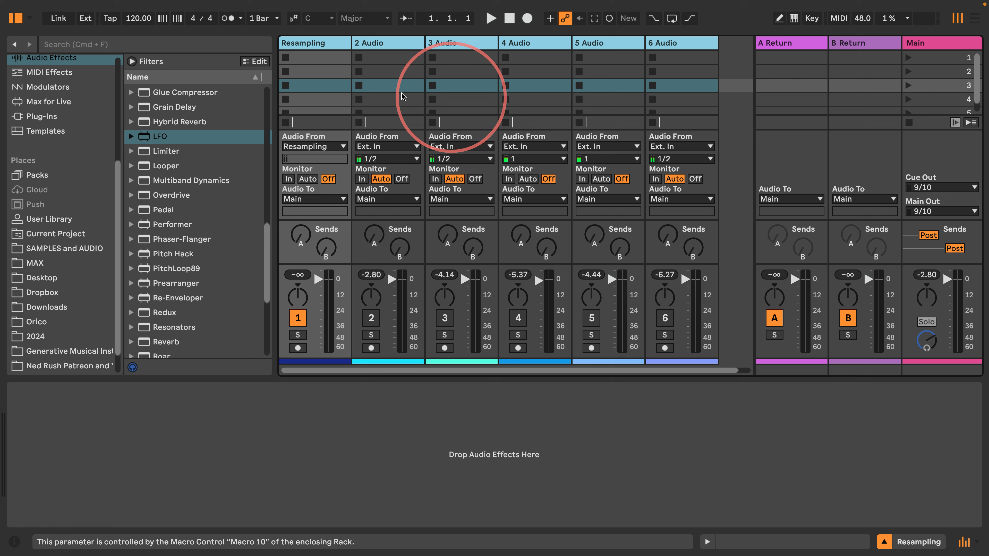
click(319, 45)
click(318, 45)
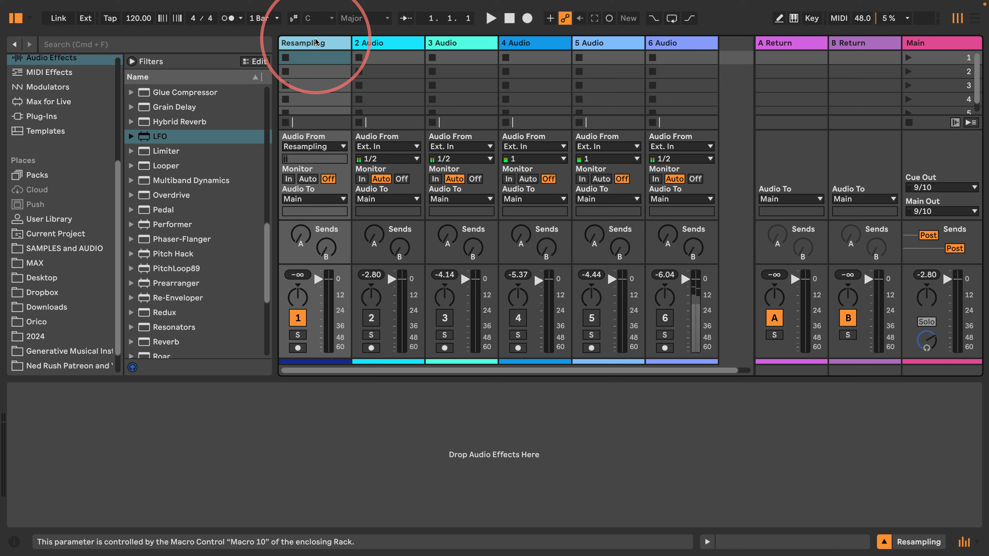
key(Delete)
Briefly unmute the 5 Audio track, mute it again and turn off its Audio Effect Rack
click(591, 330)
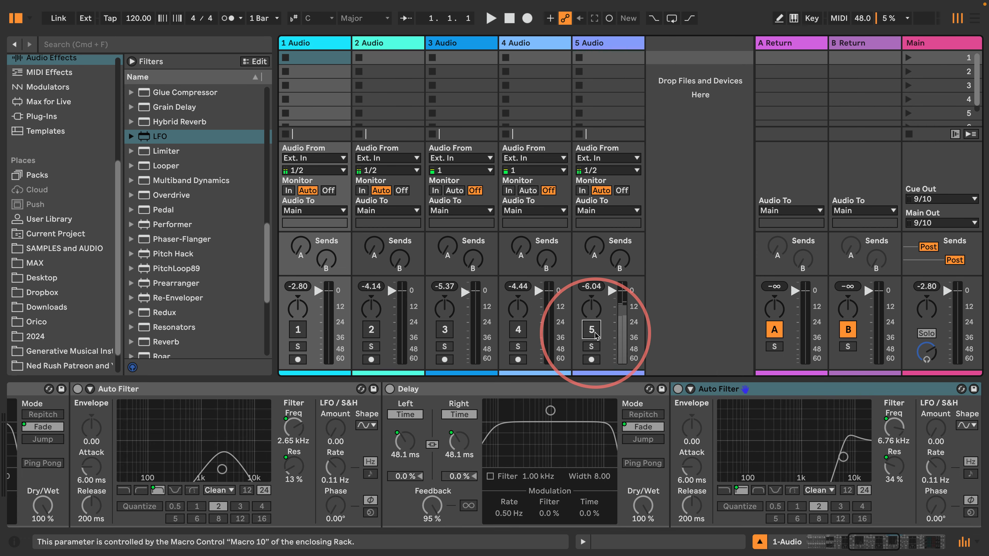
click(591, 329)
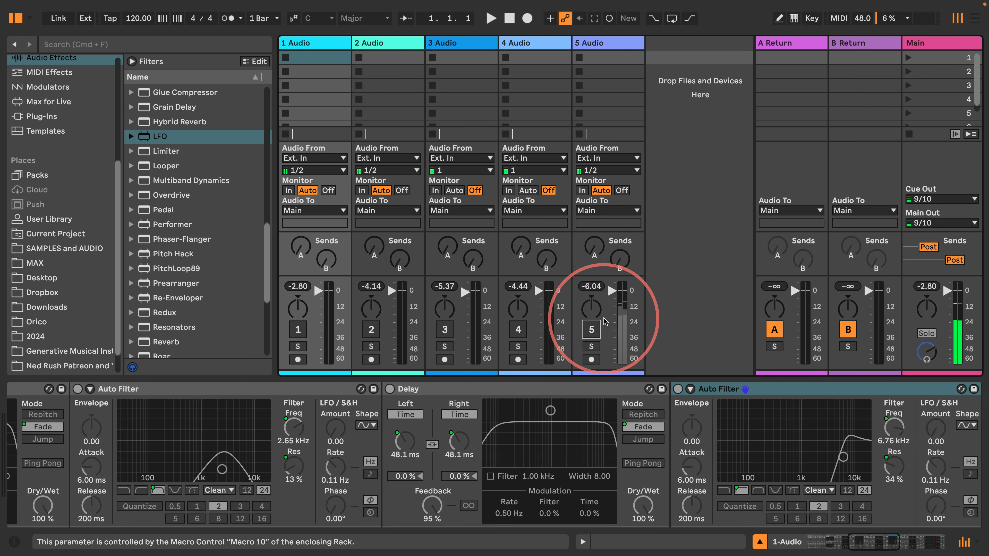
click(585, 38)
scroll(110, 448, left, 15)
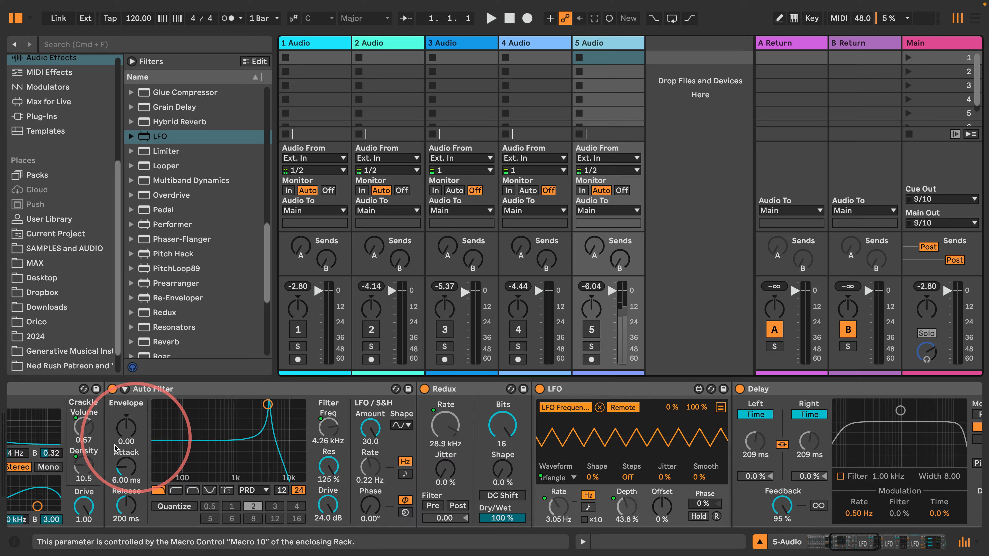
scroll(109, 448, left, 4)
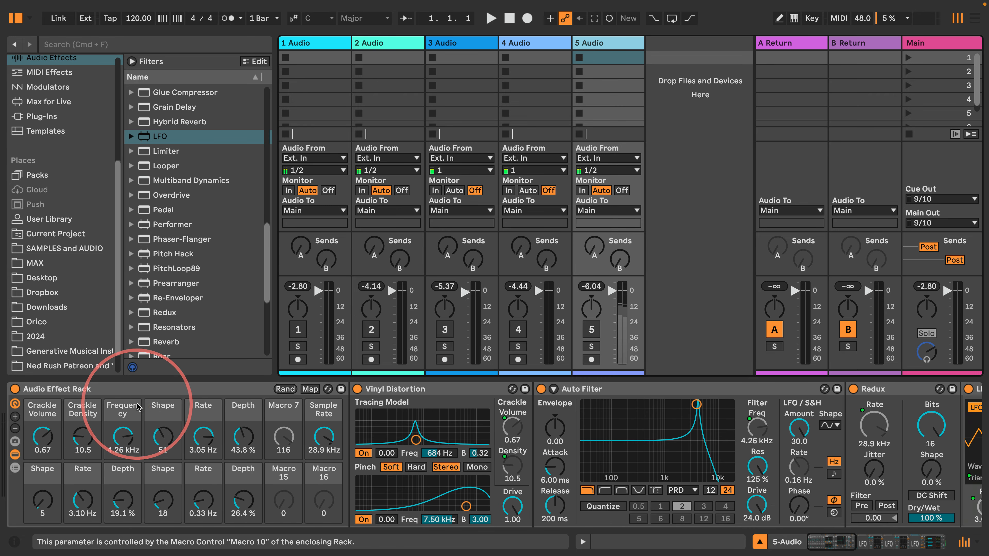
click(15, 389)
Review the effect racks and their macros on the 4 Audio, 3 Audio, 1 Audio and 5 Audio tracks
click(523, 39)
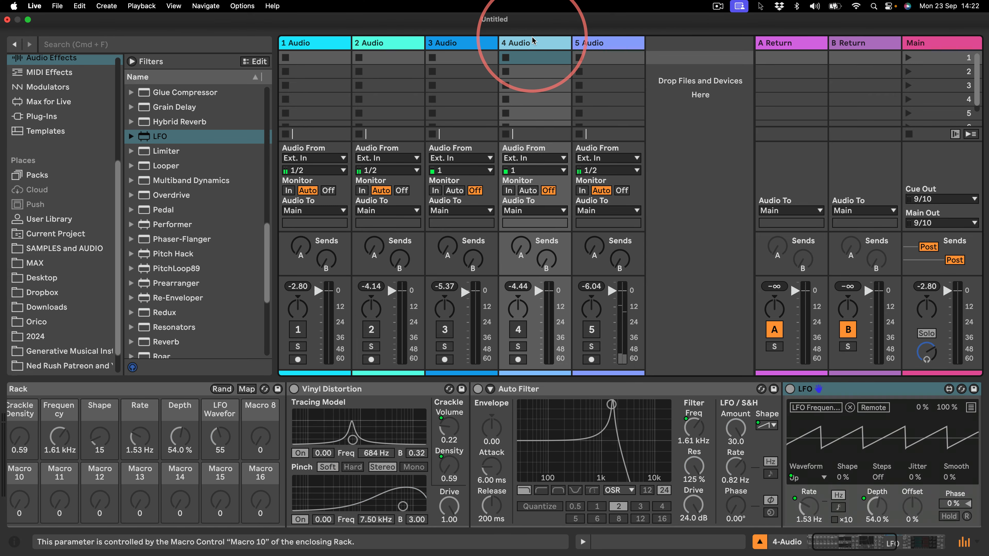
scroll(165, 409, left, 2)
click(448, 41)
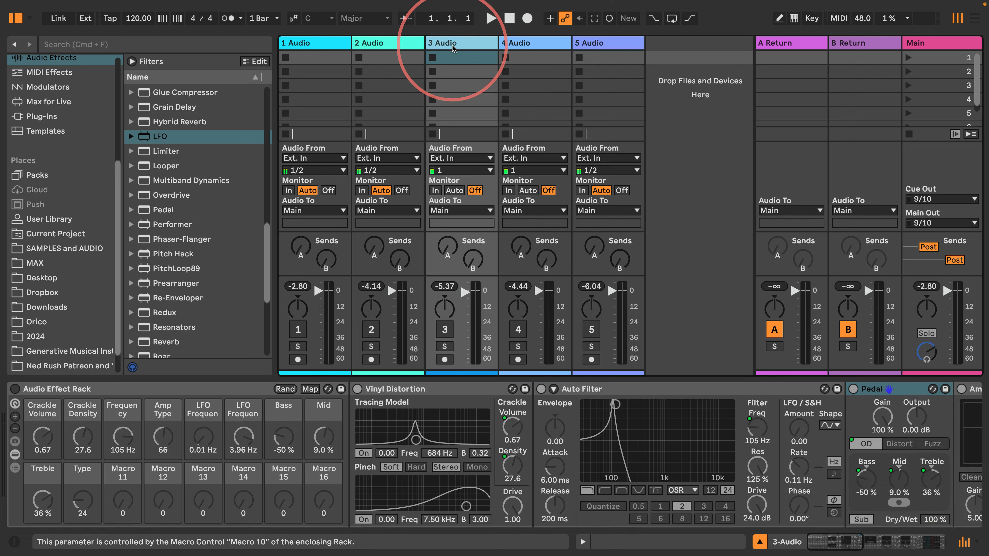
click(360, 56)
click(320, 45)
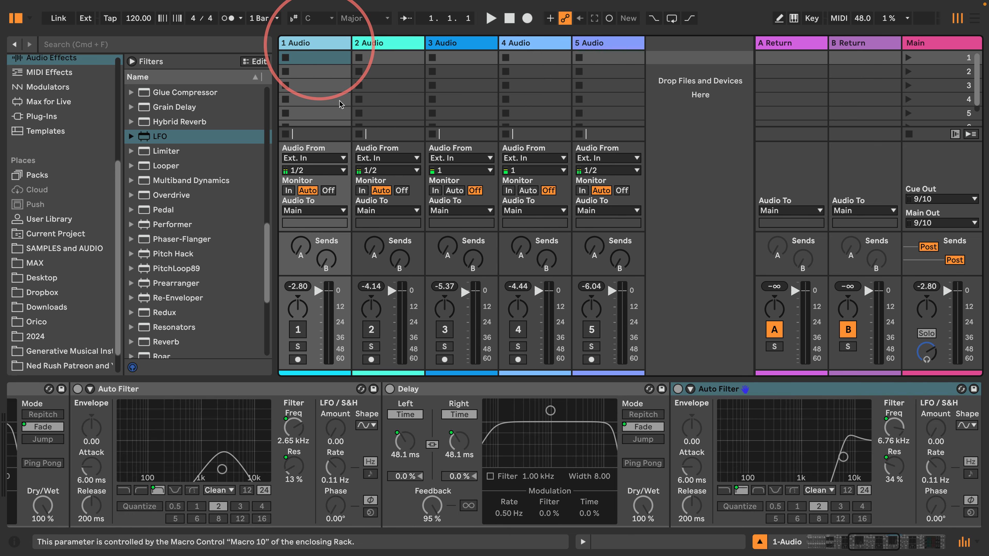
scroll(300, 512, left, 5)
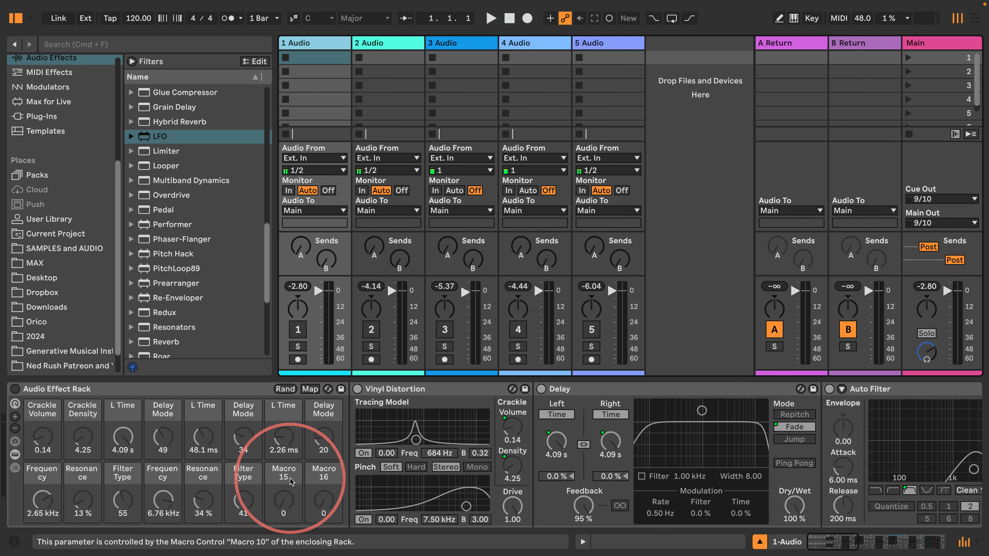
click(605, 41)
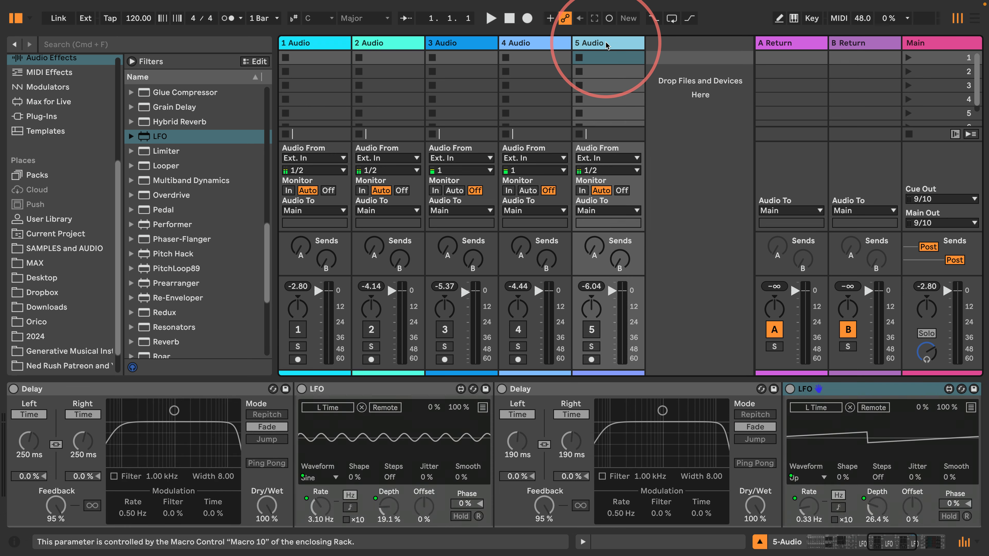